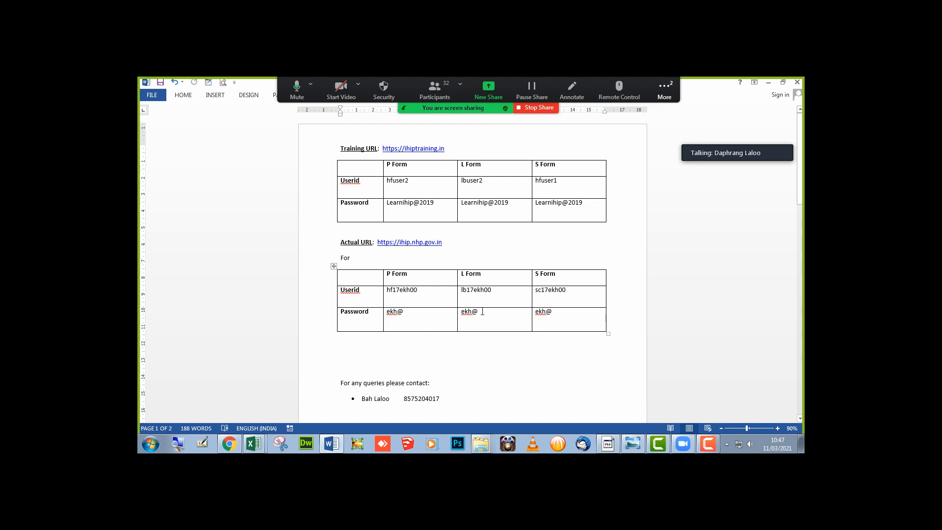
pyautogui.click(382, 147)
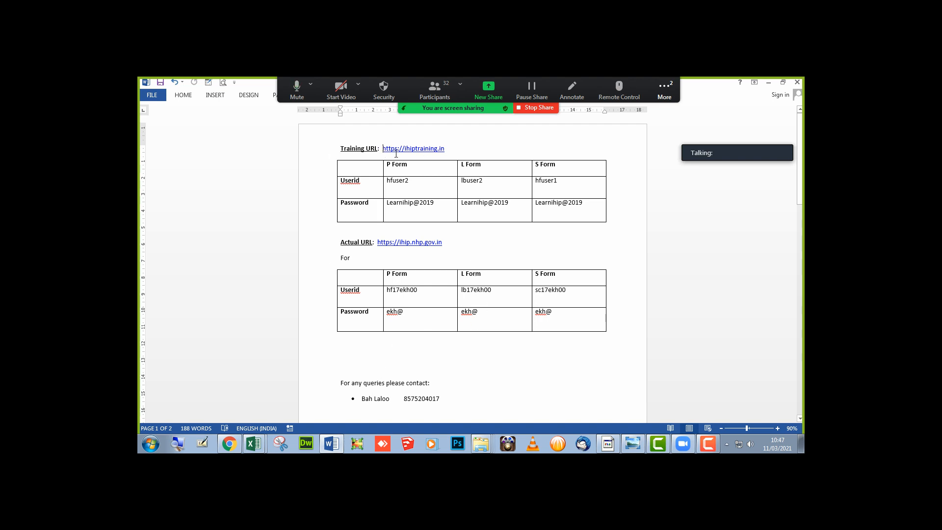
pyautogui.keyDown('shift'); pyautogui.click(447, 147); pyautogui.keyUp('shift')
pyautogui.hotkey('ctrl', 'c')
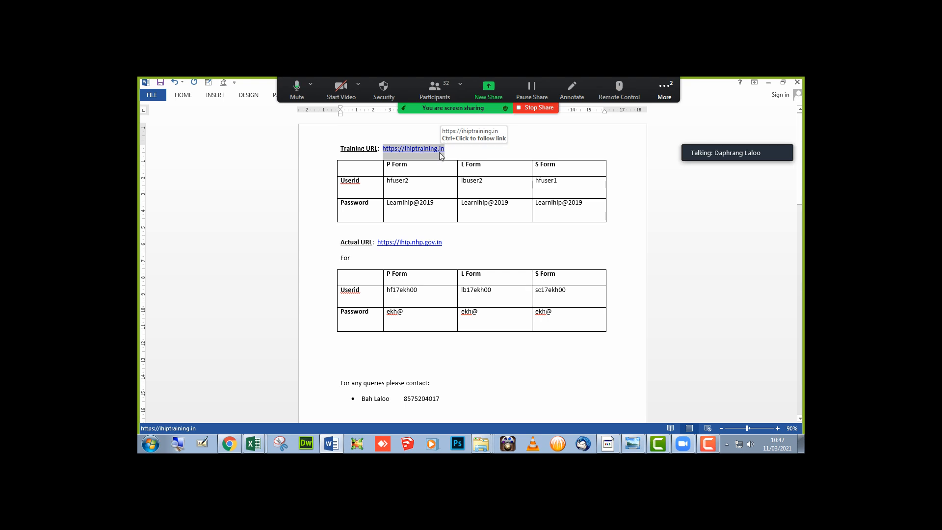
pyautogui.click(235, 444)
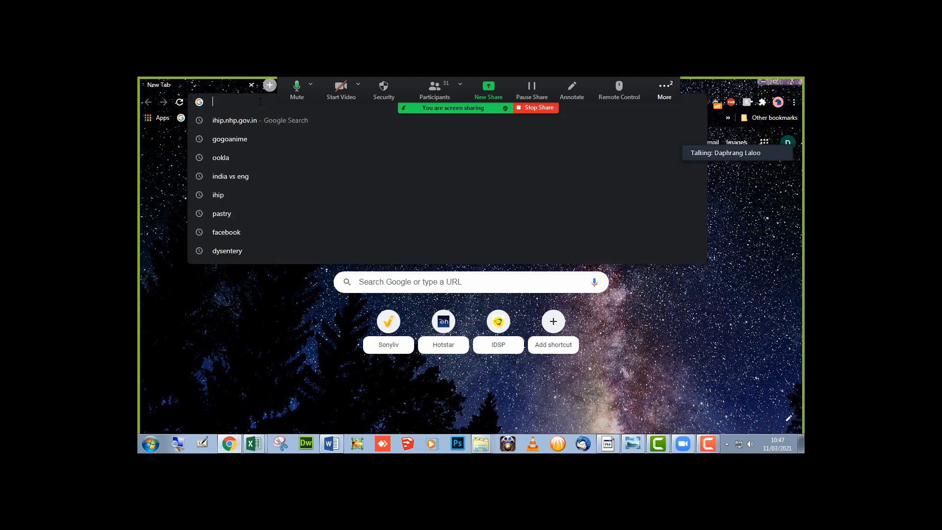
pyautogui.click(261, 100)
pyautogui.hotkey('ctrl', 'v')
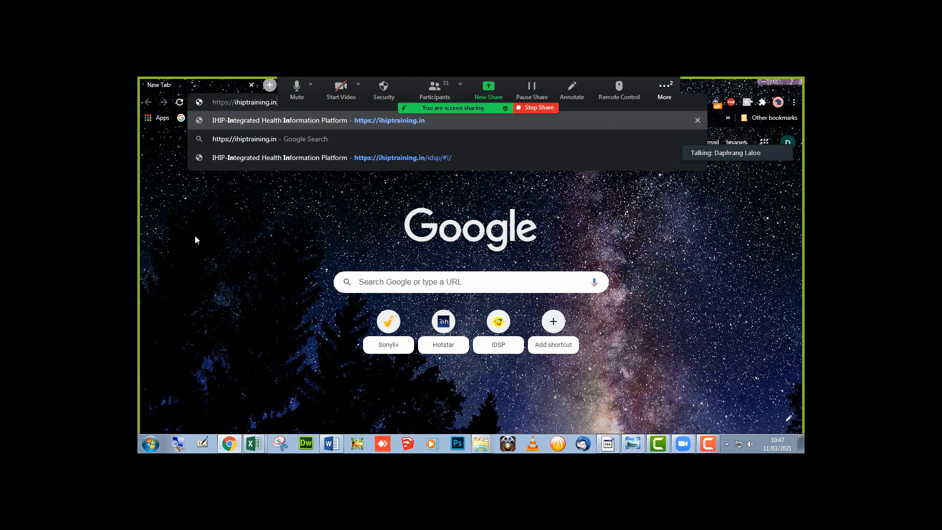
pyautogui.press('Return')
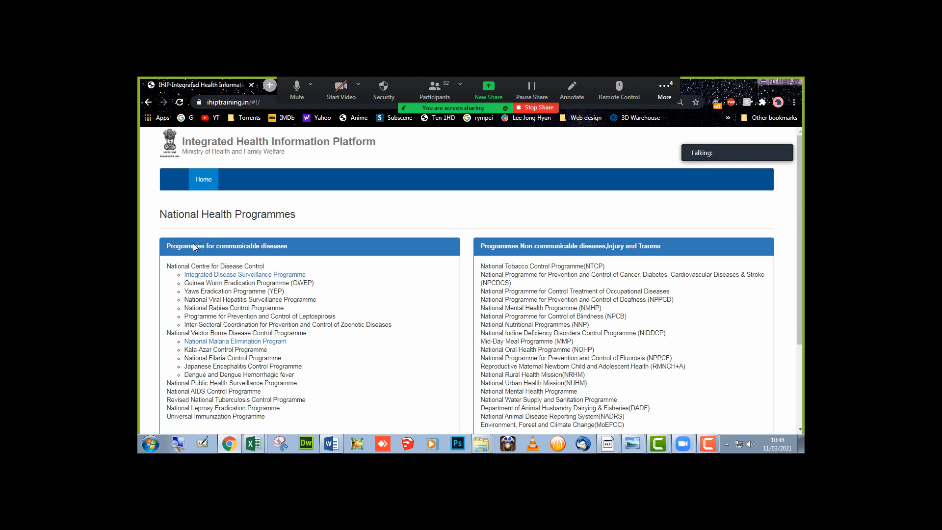
pyautogui.moveTo(206, 246); pyautogui.dragTo(297, 251)
pyautogui.scroll(-1, 224, 348)
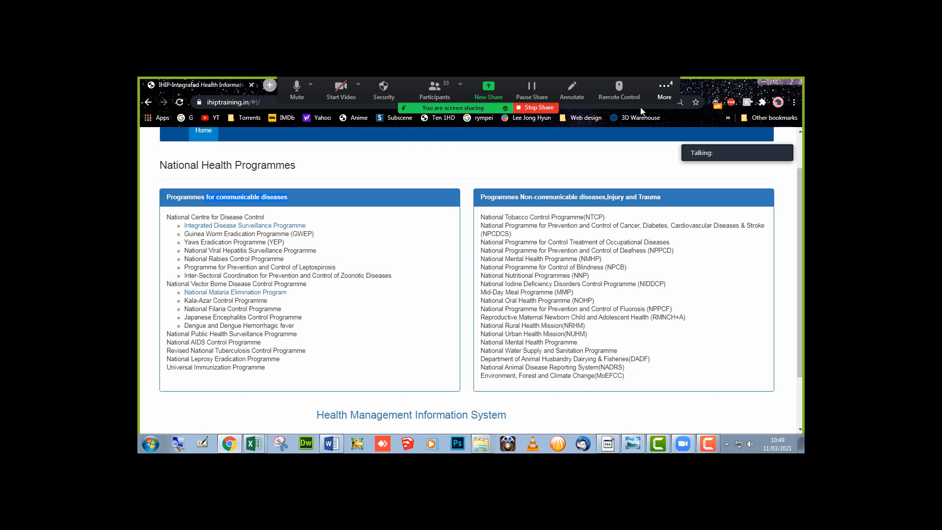
# - Send the direct message 'what about now' to the participant through Zoom's meeting chat
pyautogui.click(665, 95)
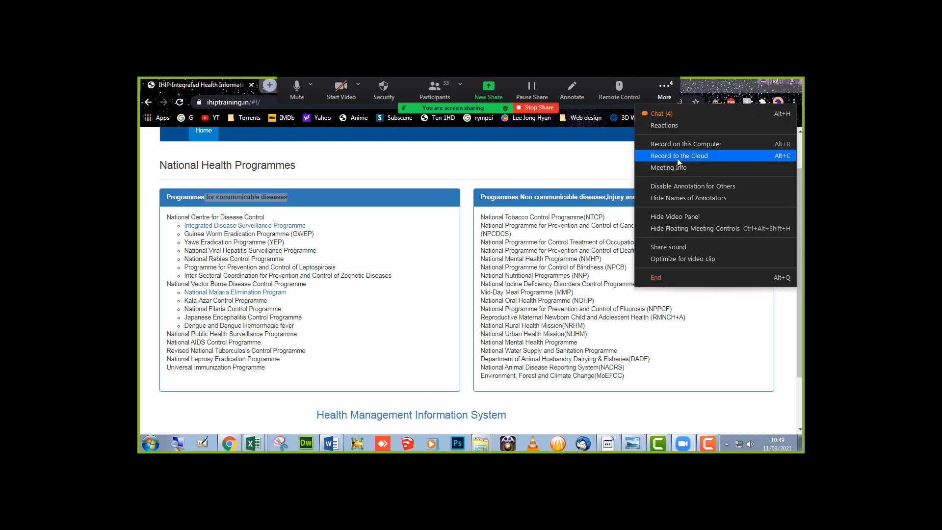
pyautogui.click(674, 117)
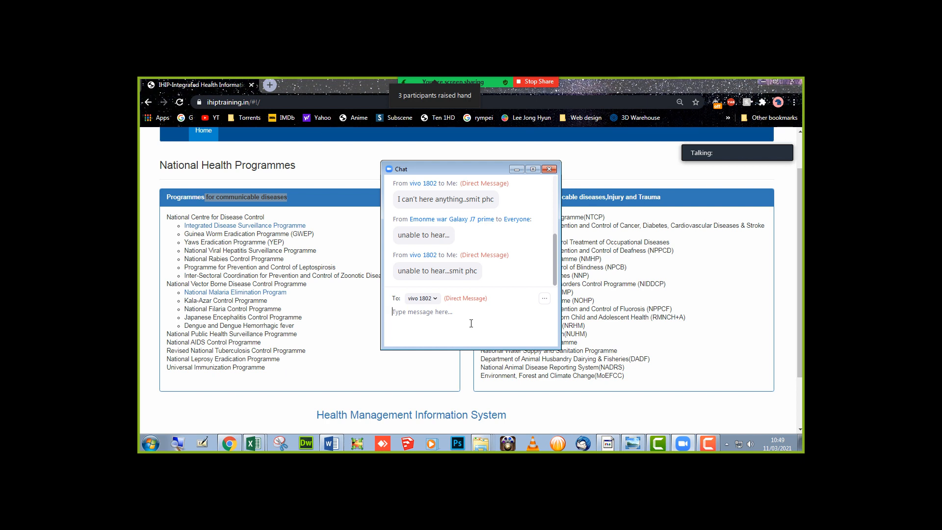
pyautogui.moveTo(484, 77)
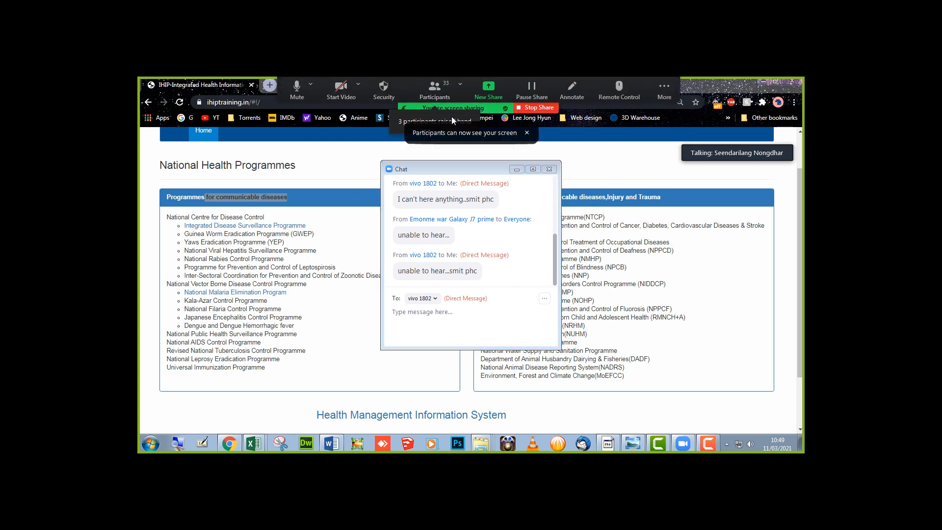
pyautogui.click(460, 322)
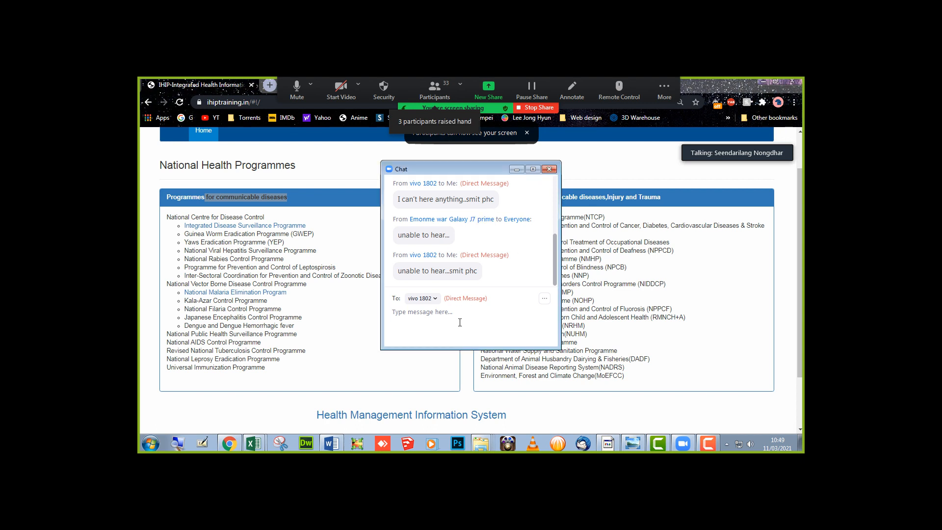
pyautogui.write('what a')
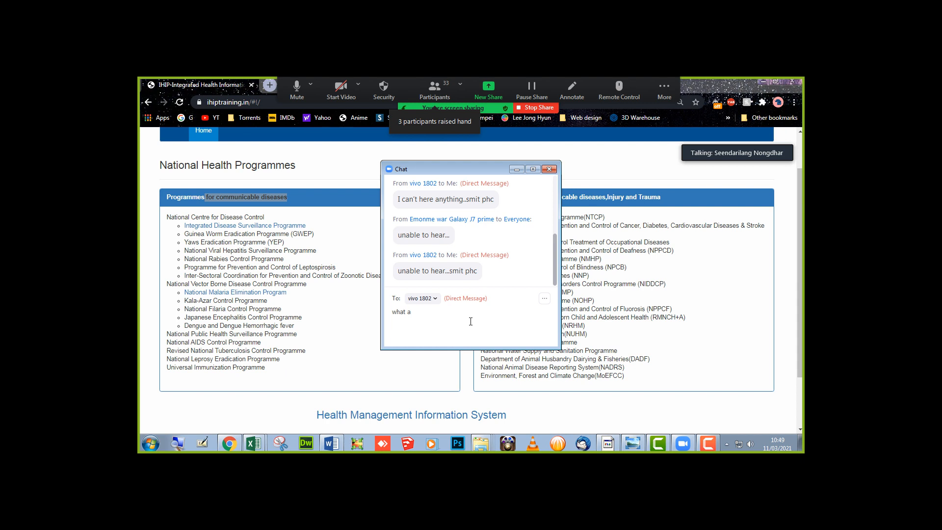
pyautogui.press('Scroll_Lock')
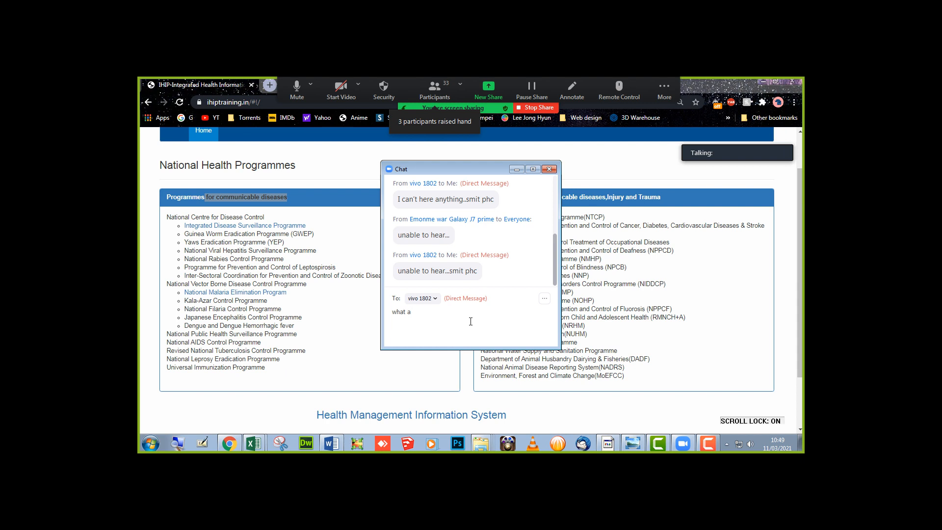
pyautogui.write('bout now')
pyautogui.press('Return')
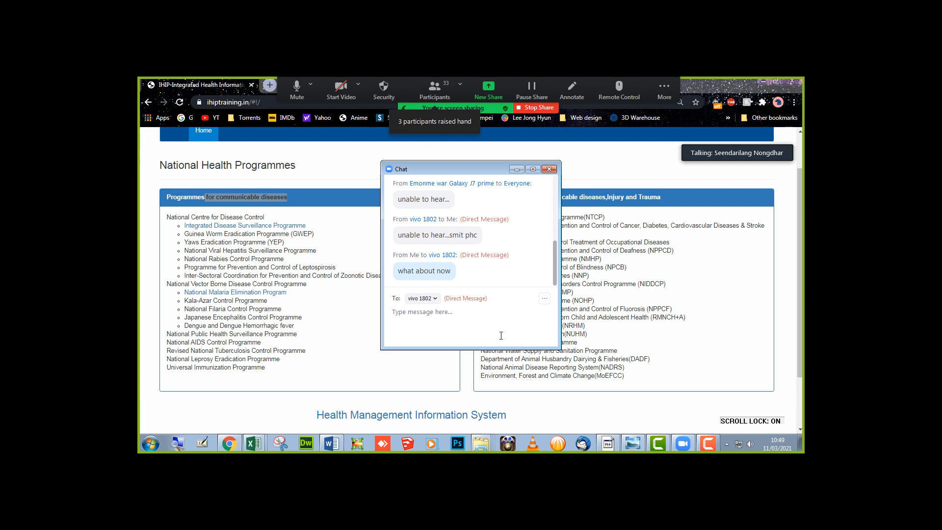
pyautogui.moveTo(712, 445)
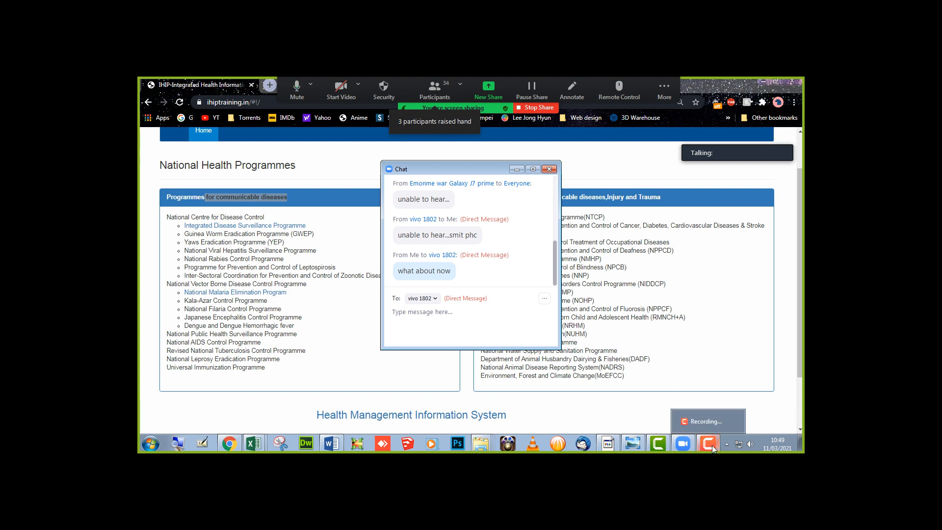
pyautogui.click(727, 444)
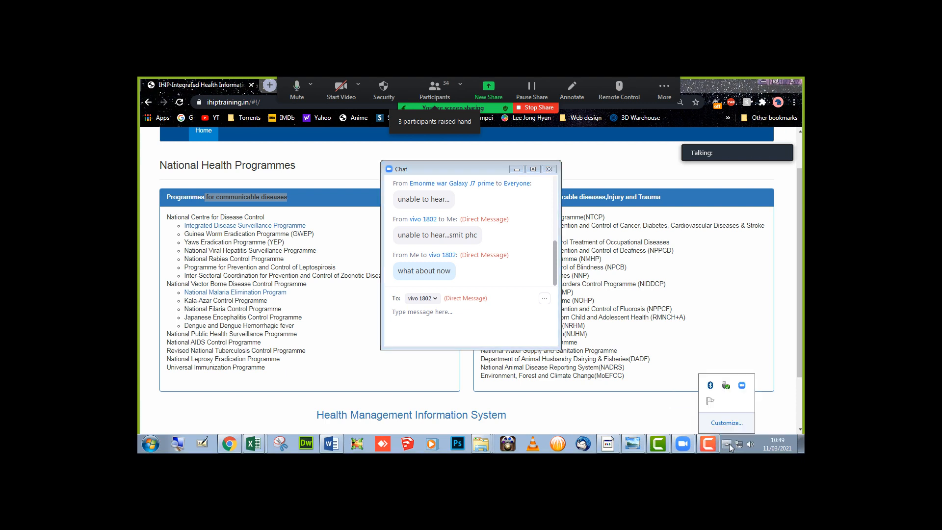
pyautogui.doubleClick(711, 386)
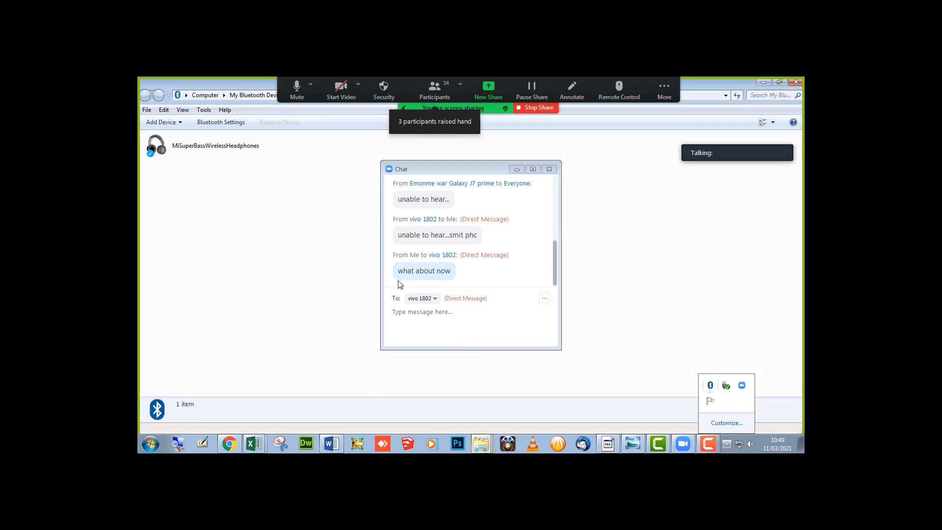
pyautogui.doubleClick(227, 158)
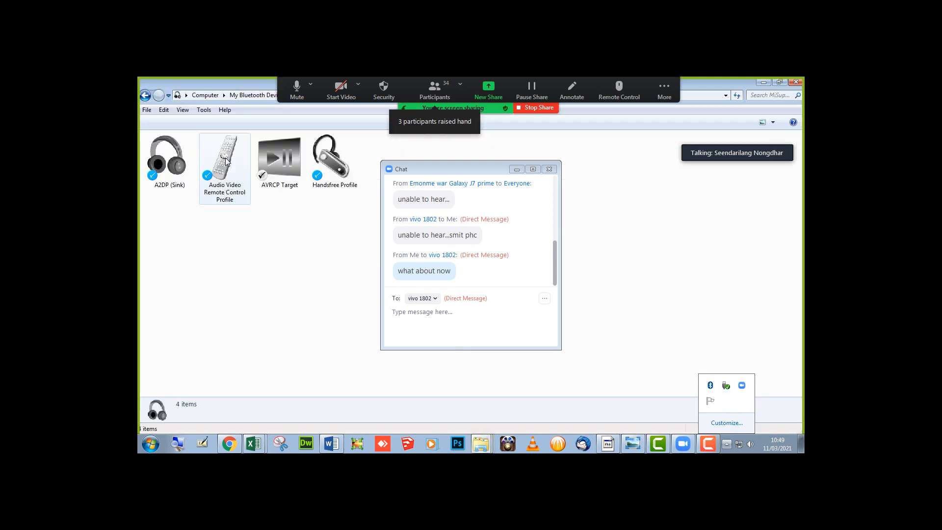
pyautogui.click(266, 298)
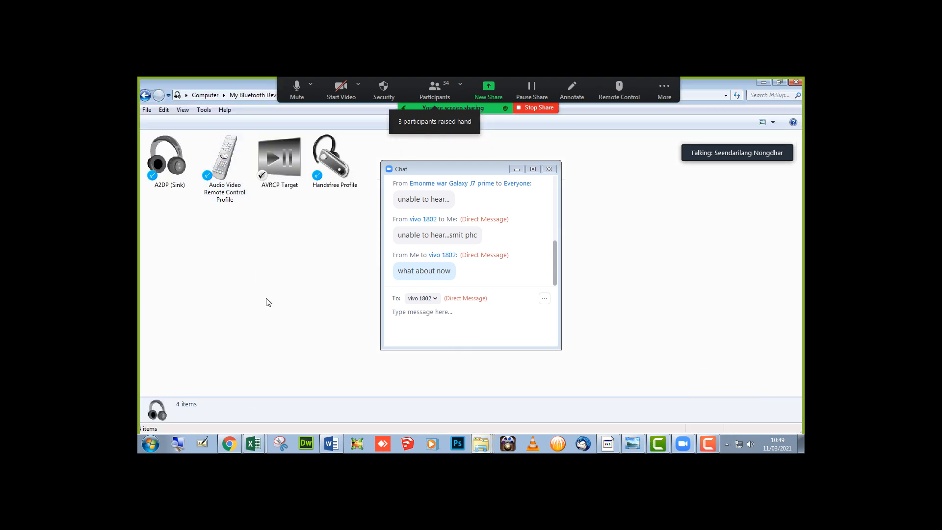
pyautogui.click(795, 82)
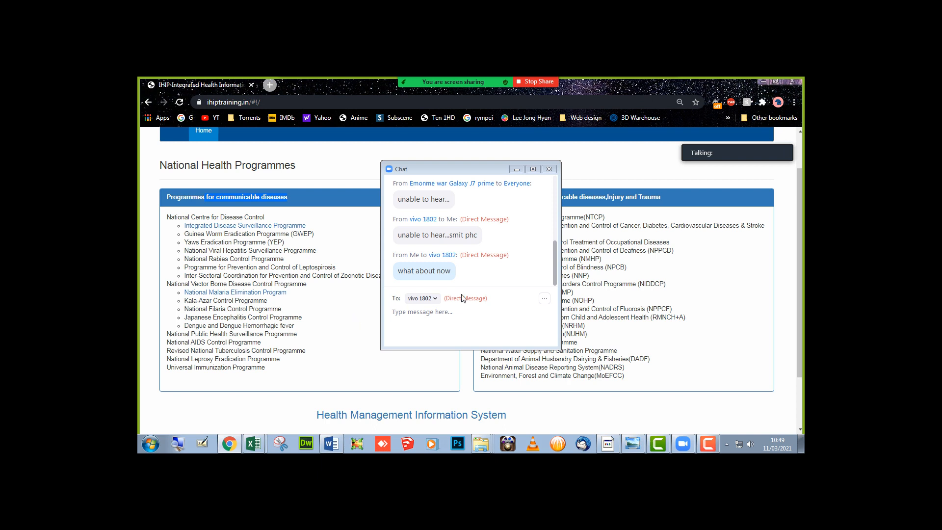
# - Hide the Zoom chat and open the Integrated Disease Surveillance Programme sign-in page
pyautogui.click(508, 278)
pyautogui.scroll(1, 510, 278)
pyautogui.scroll(2, 510, 279)
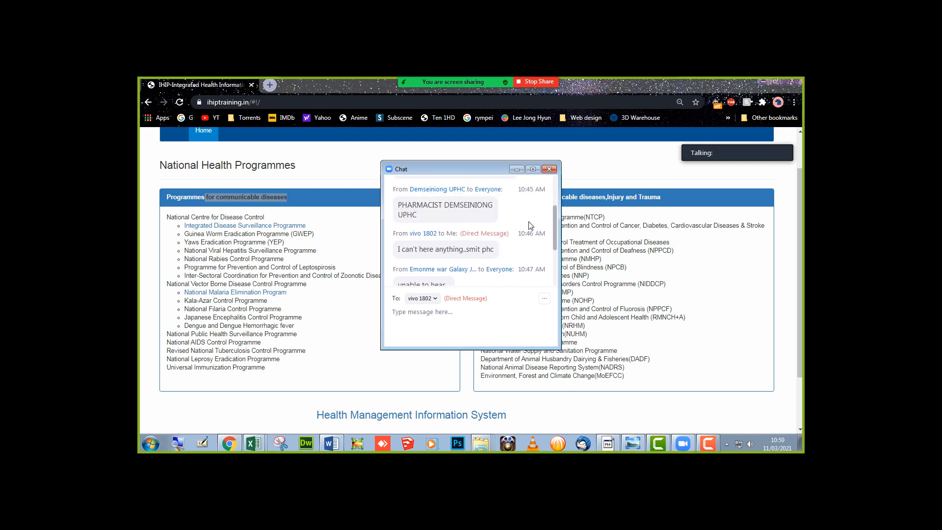
pyautogui.click(517, 170)
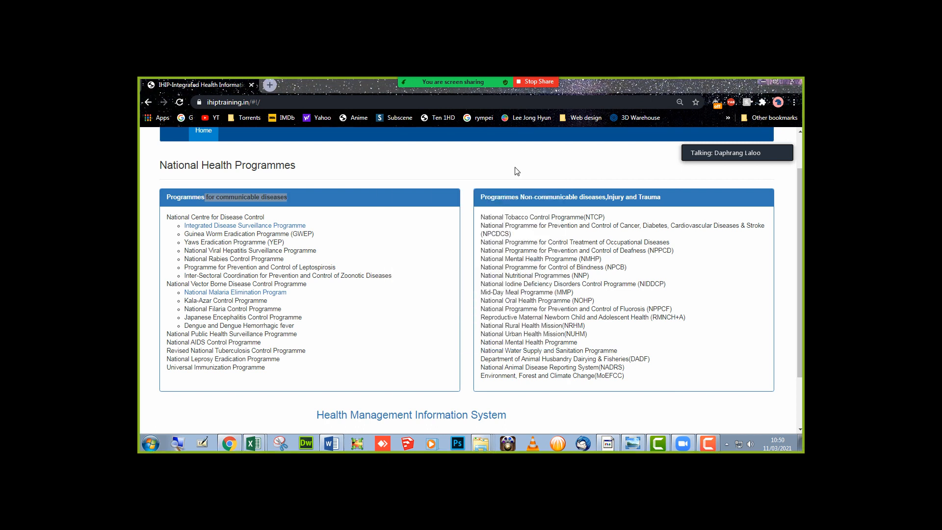
pyautogui.click(381, 258)
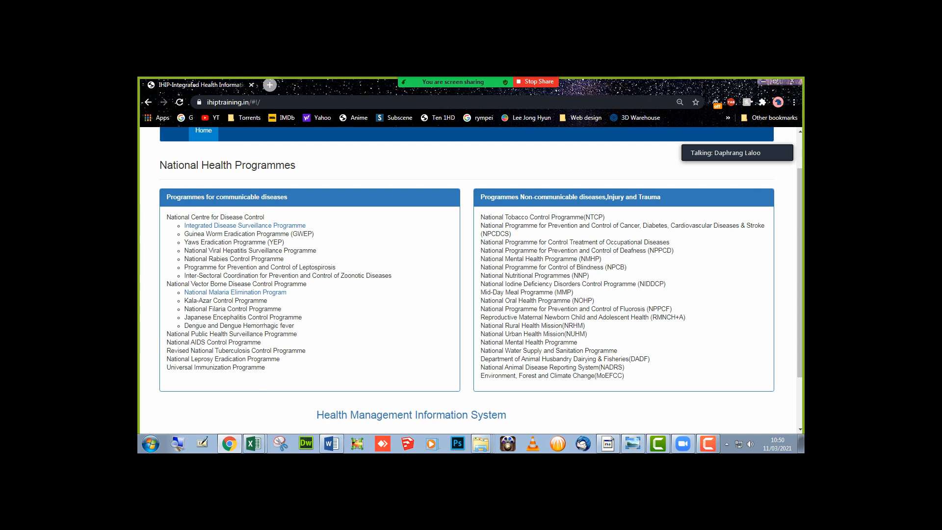
pyautogui.click(239, 229)
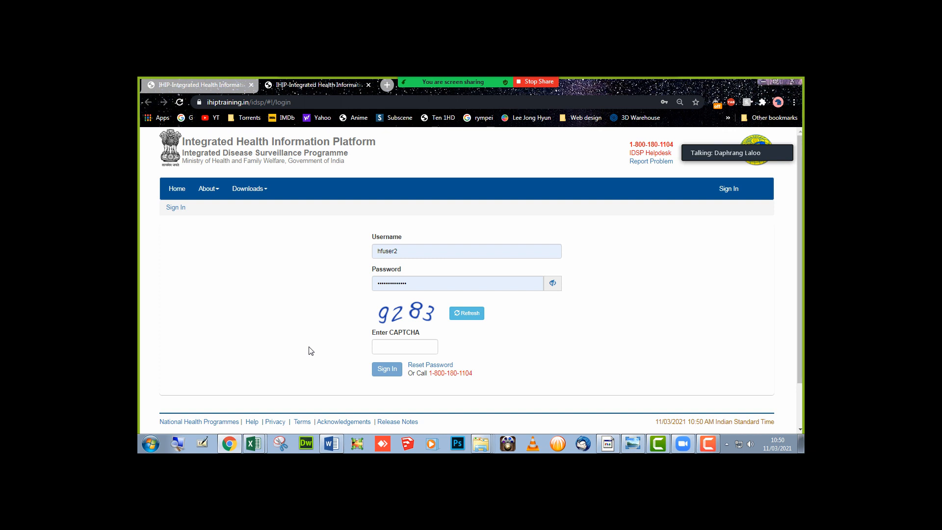
# - Fill in the P Form username and password from the login document on the IHIP sign-in page
pyautogui.click(332, 443)
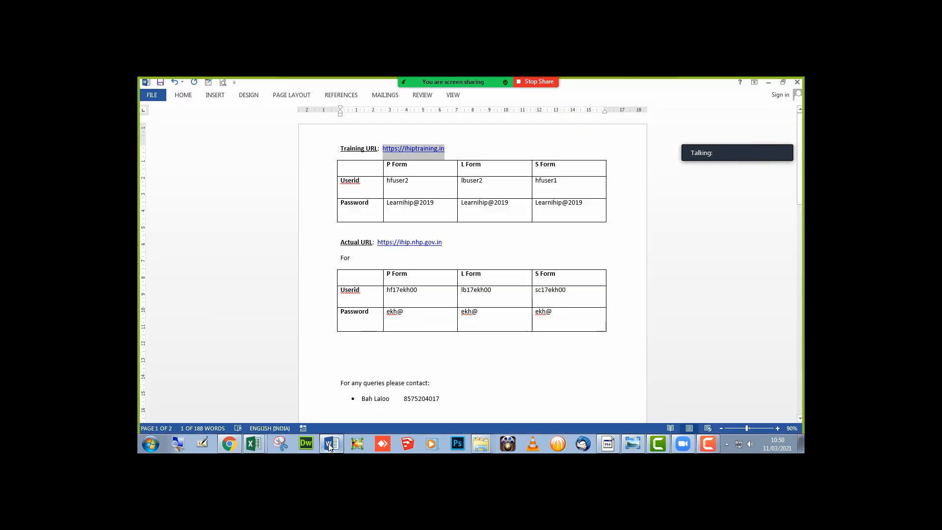
pyautogui.moveTo(410, 180); pyautogui.dragTo(387, 180)
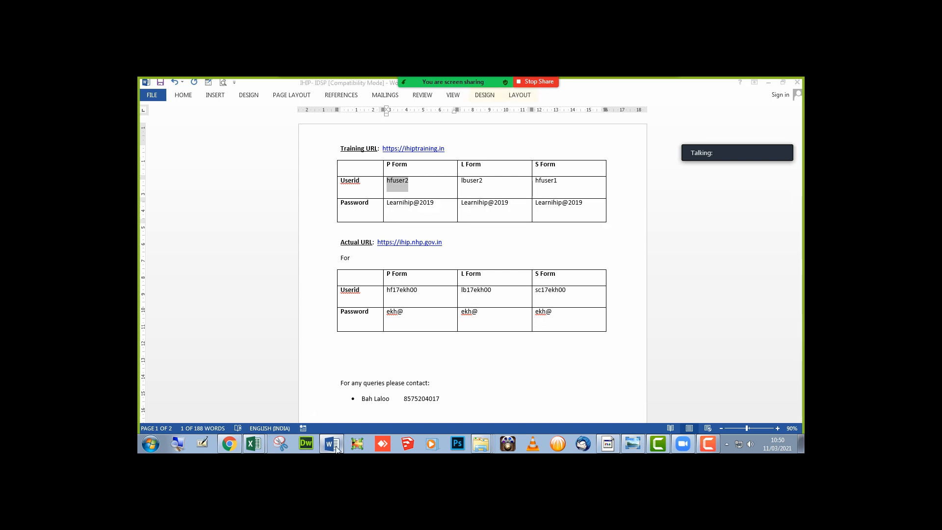
pyautogui.click(332, 444)
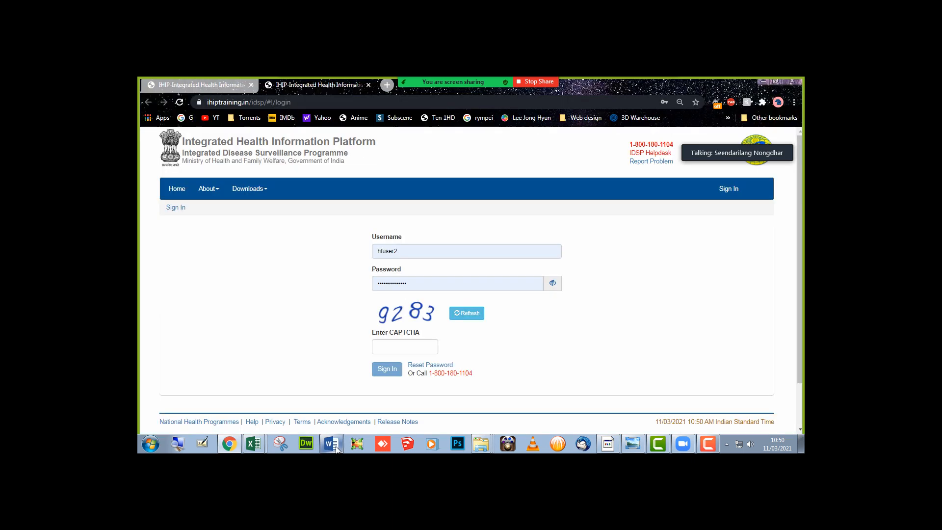
pyautogui.click(405, 250)
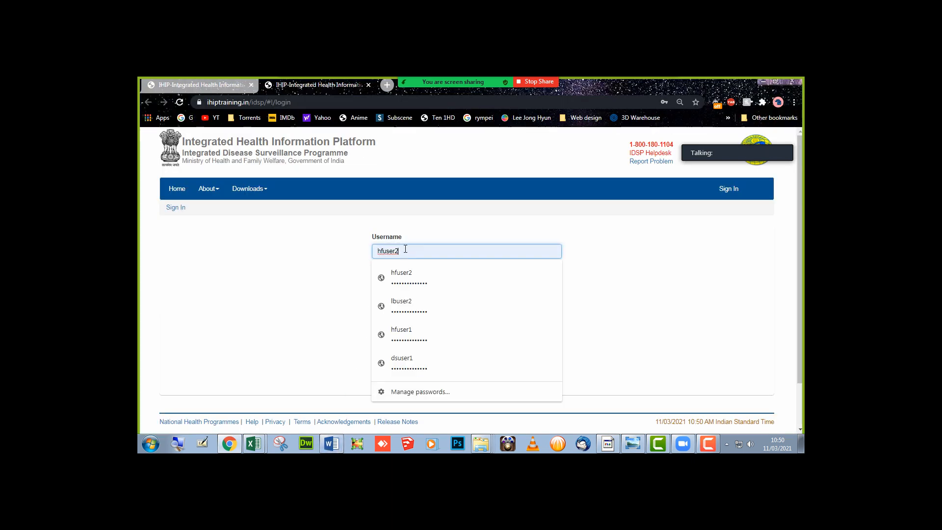
pyautogui.click(285, 261)
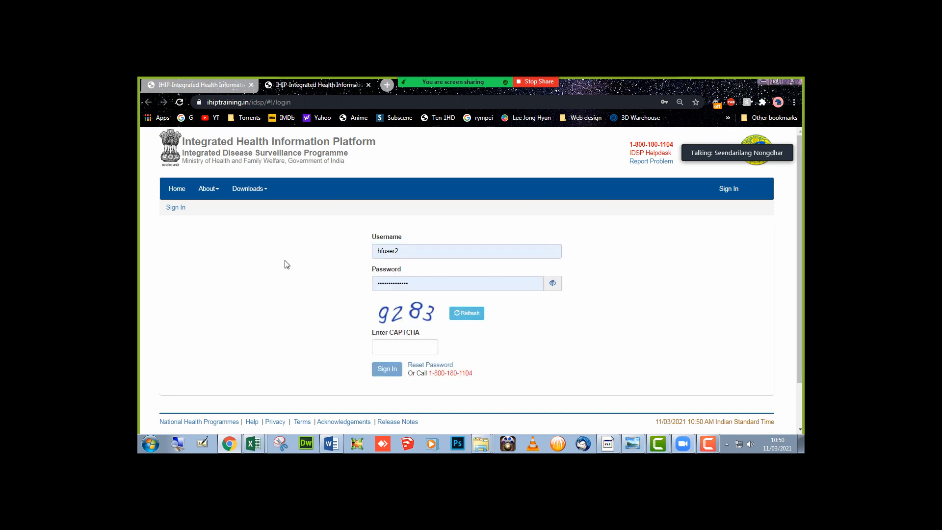
pyautogui.hotkey('alt', 'Tab')
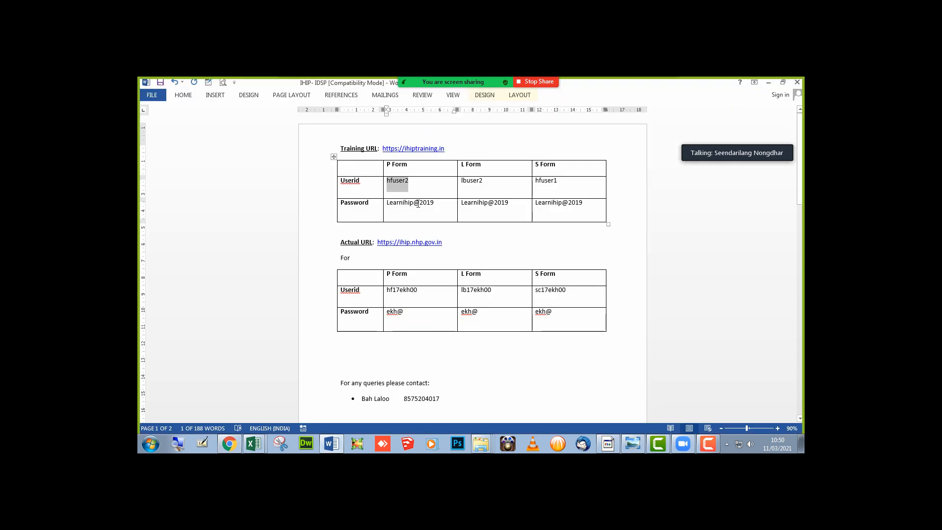
pyautogui.moveTo(438, 202); pyautogui.dragTo(386, 203)
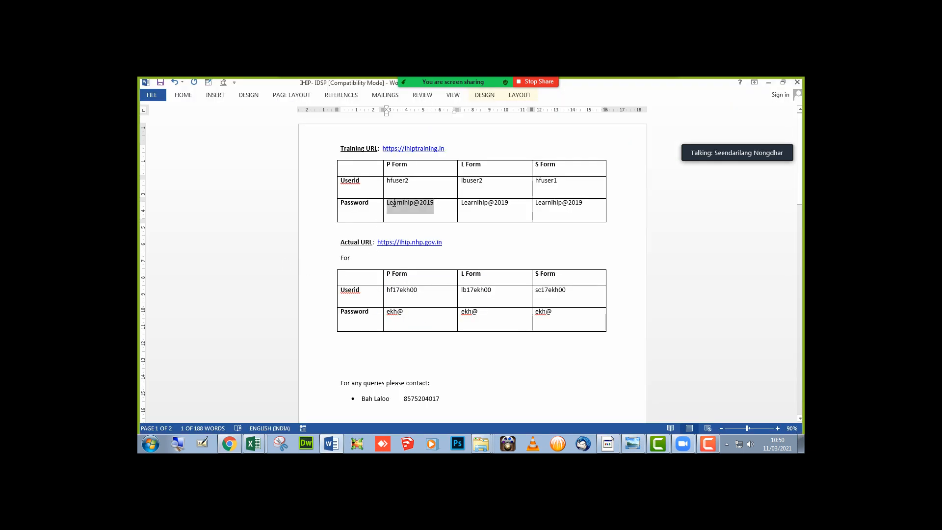
pyautogui.click(229, 443)
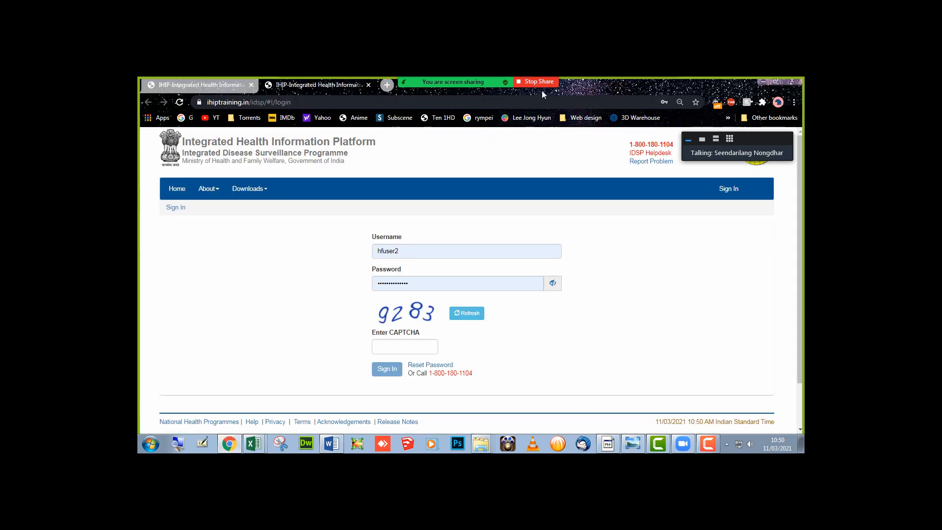
# - Mute four unmuted participants in Zoom's Participants list, then put the list away
pyautogui.moveTo(541, 91)
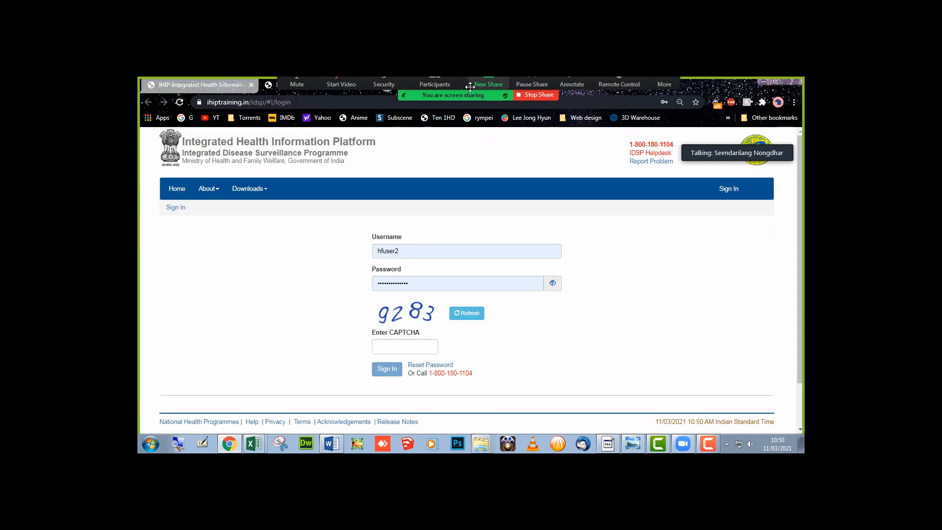
pyautogui.click(661, 87)
pyautogui.click(660, 88)
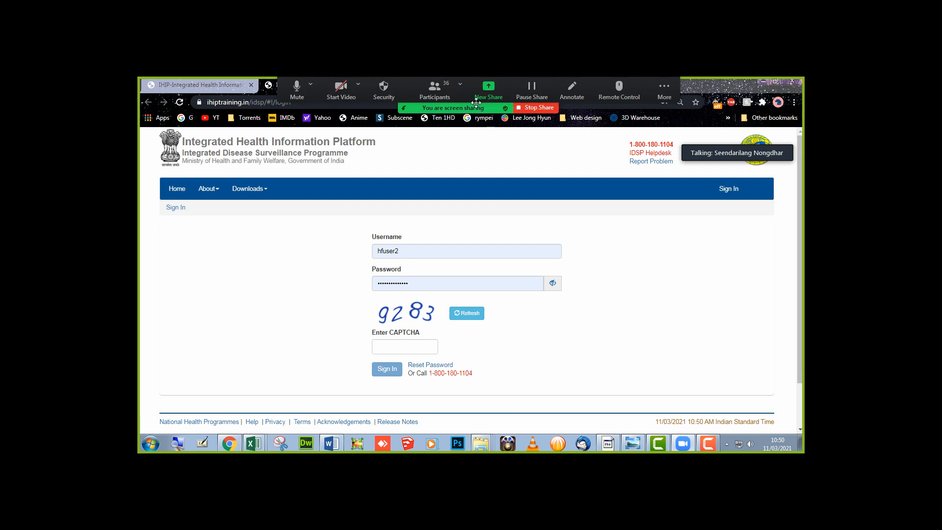
pyautogui.click(433, 87)
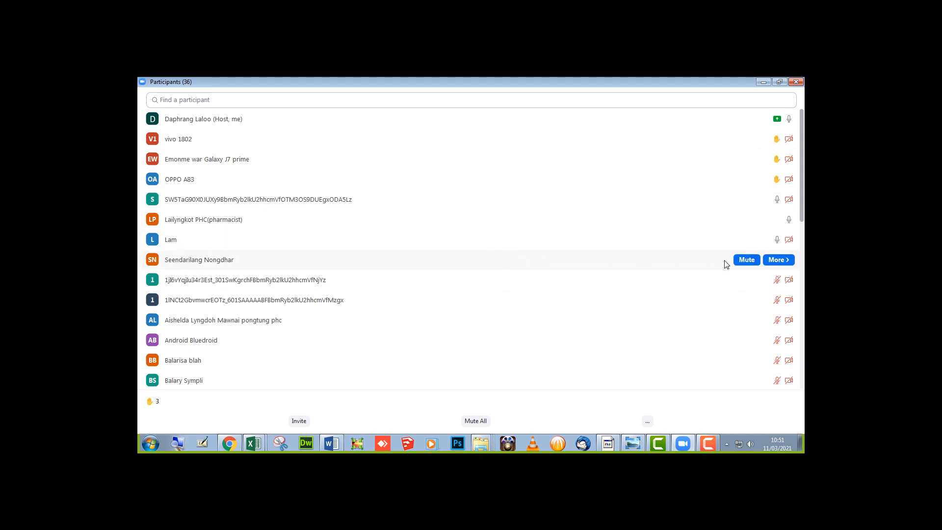
pyautogui.click(746, 261)
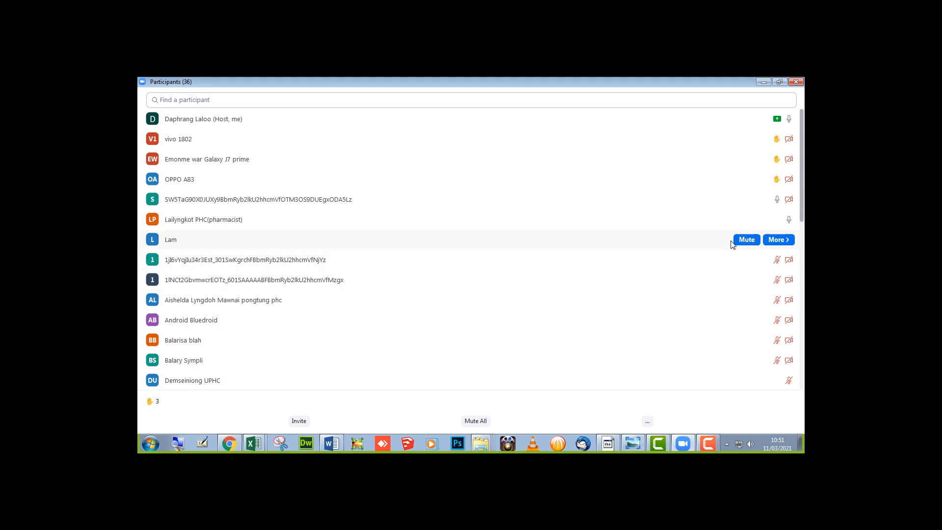
pyautogui.click(741, 240)
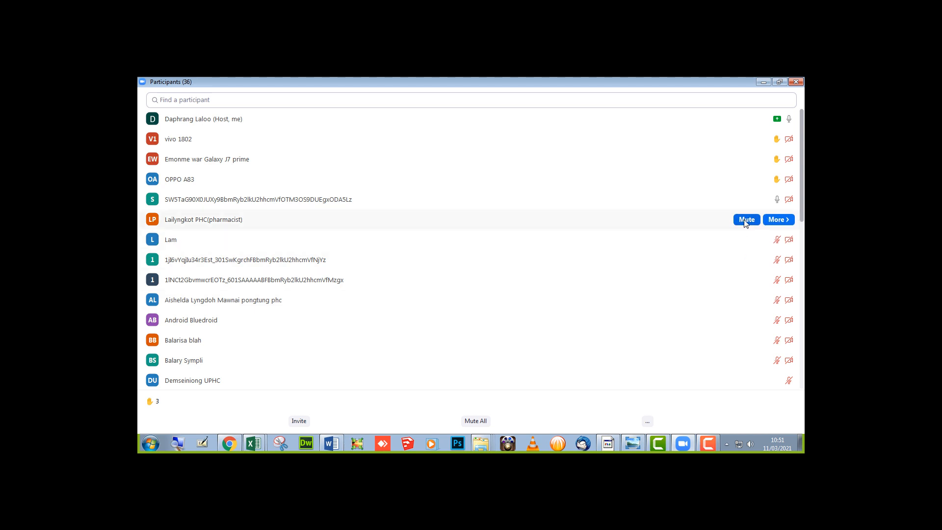
pyautogui.click(742, 220)
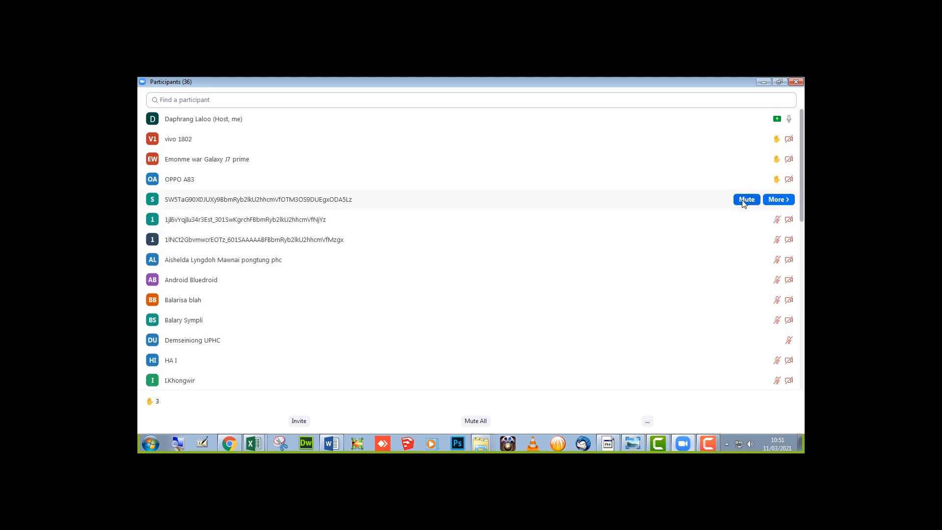
pyautogui.click(743, 200)
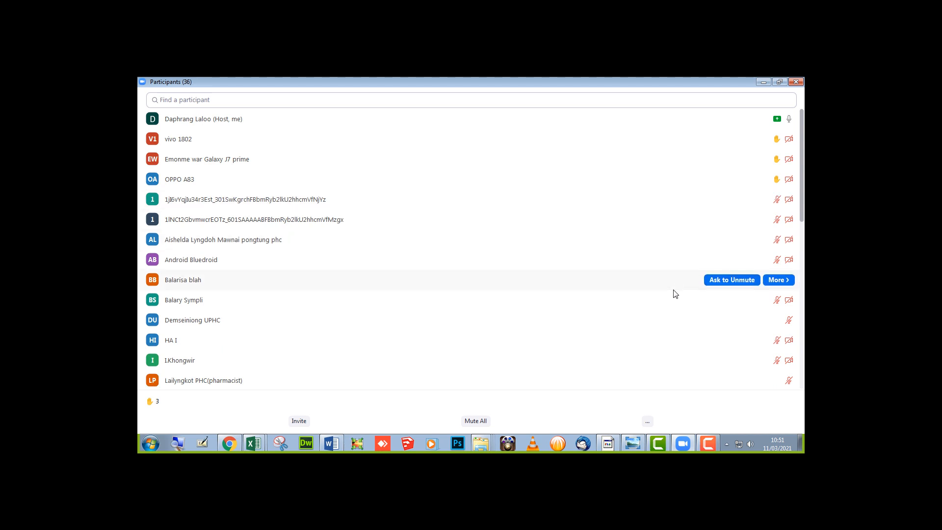
pyautogui.scroll(-4, 675, 295)
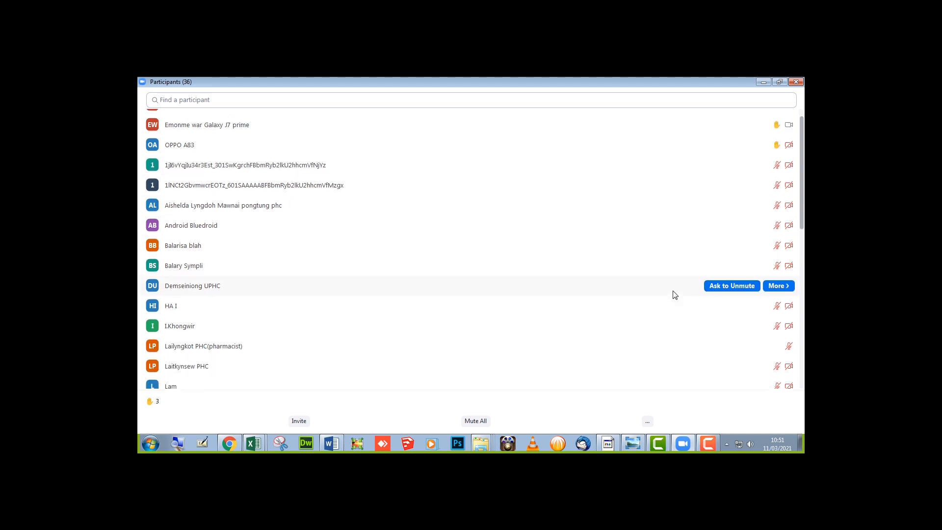
pyautogui.click(763, 82)
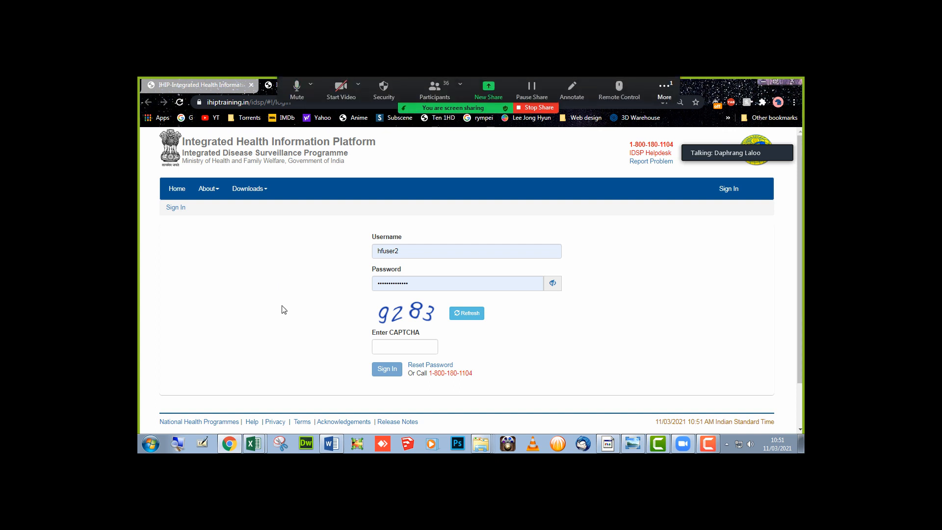
pyautogui.click(325, 444)
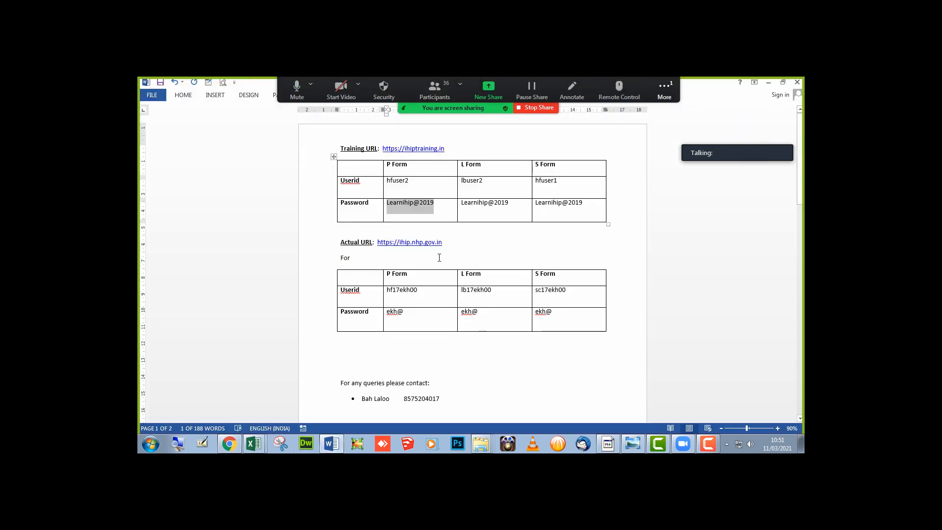
pyautogui.scroll(8, 390, 204)
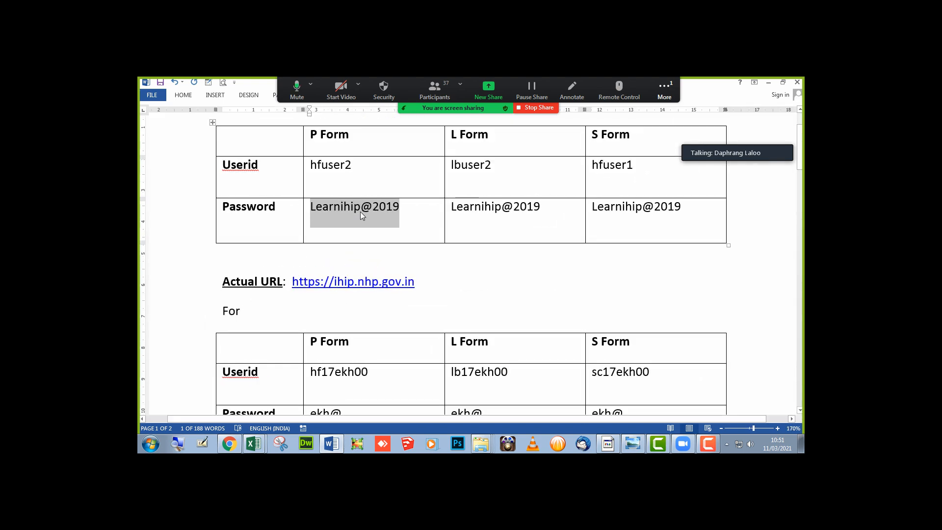
pyautogui.click(396, 213)
pyautogui.click(314, 218)
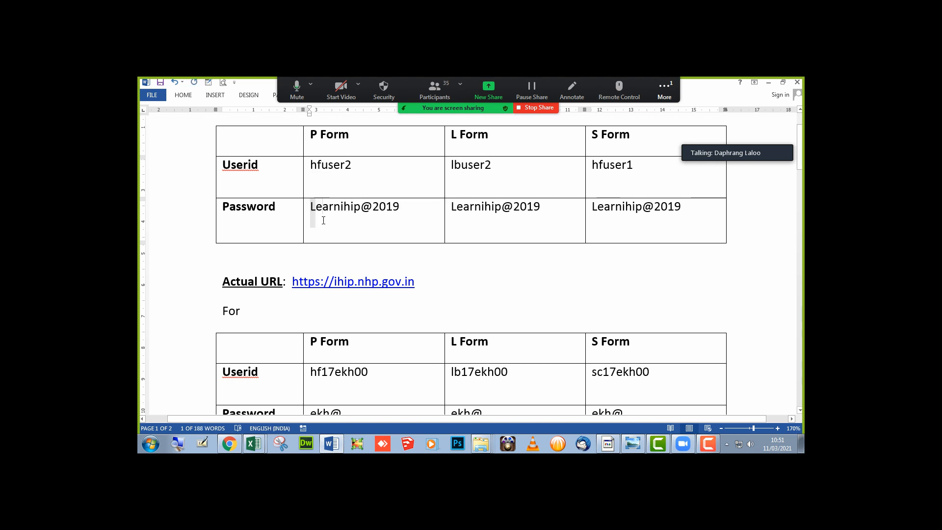
pyautogui.click(323, 220)
pyautogui.hotkey('alt', 'Tab')
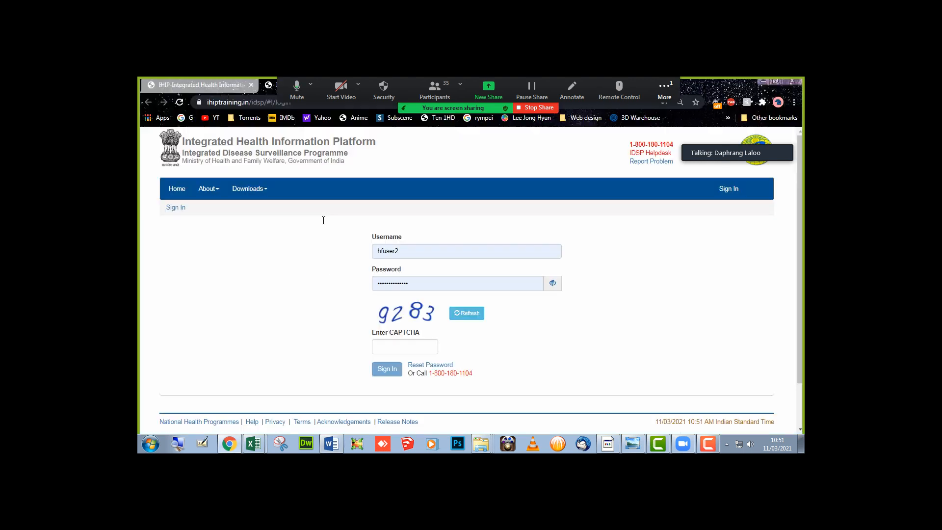
# - Enter the CAPTCHA, sign in to IHIP, and accept the government access notice
pyautogui.click(413, 285)
pyautogui.click(323, 301)
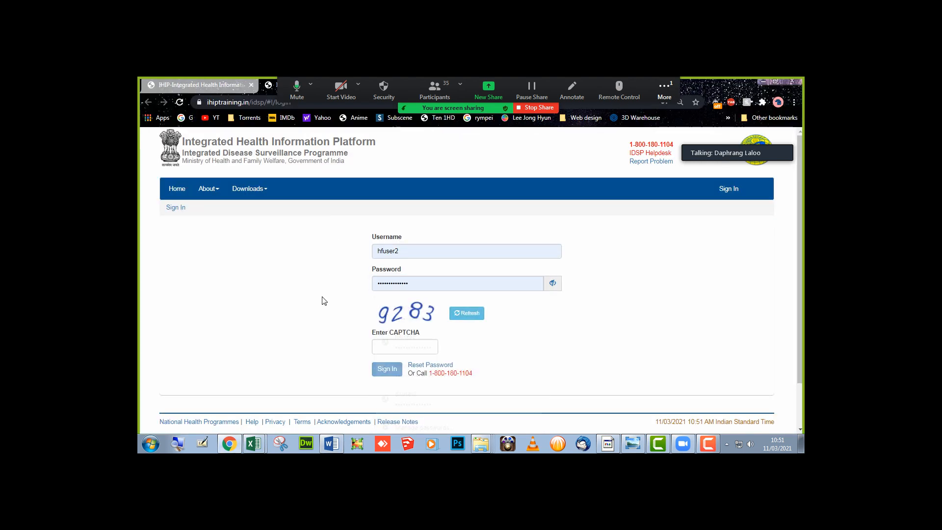
pyautogui.click(406, 347)
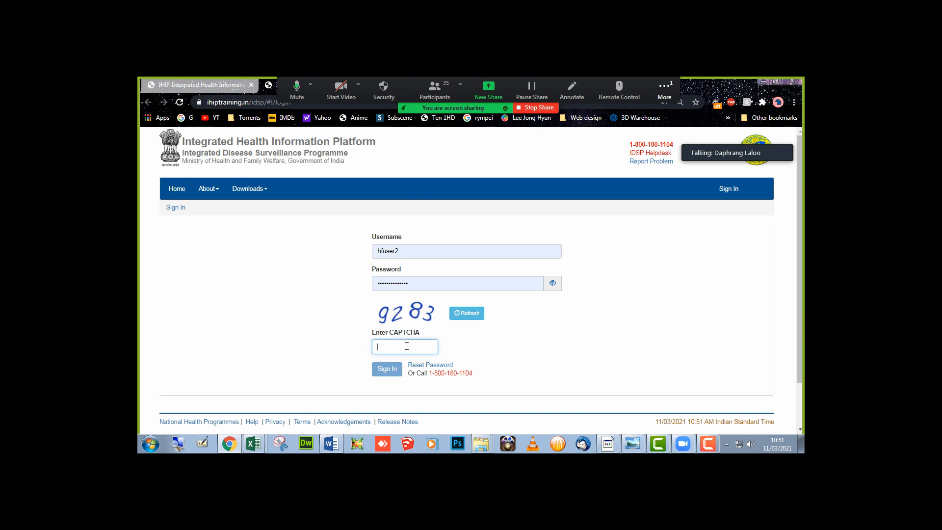
pyautogui.write('9283')
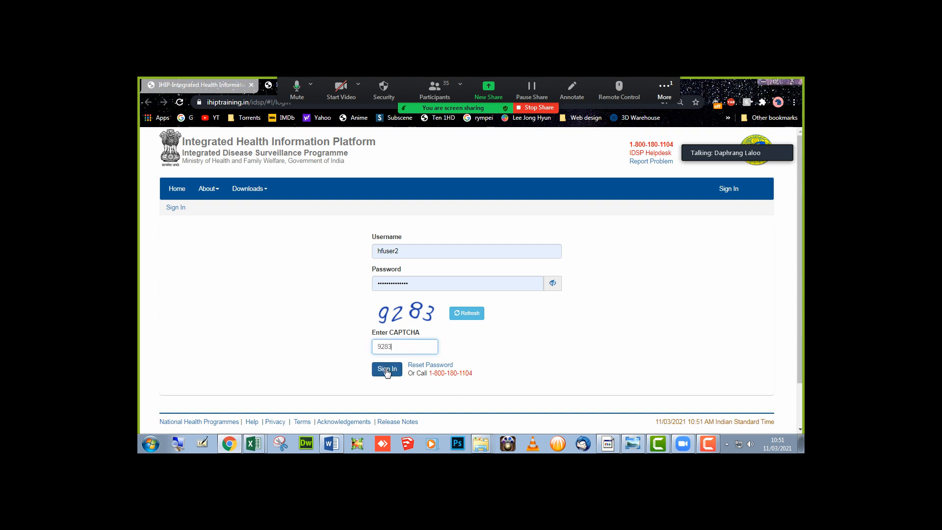
pyautogui.click(399, 367)
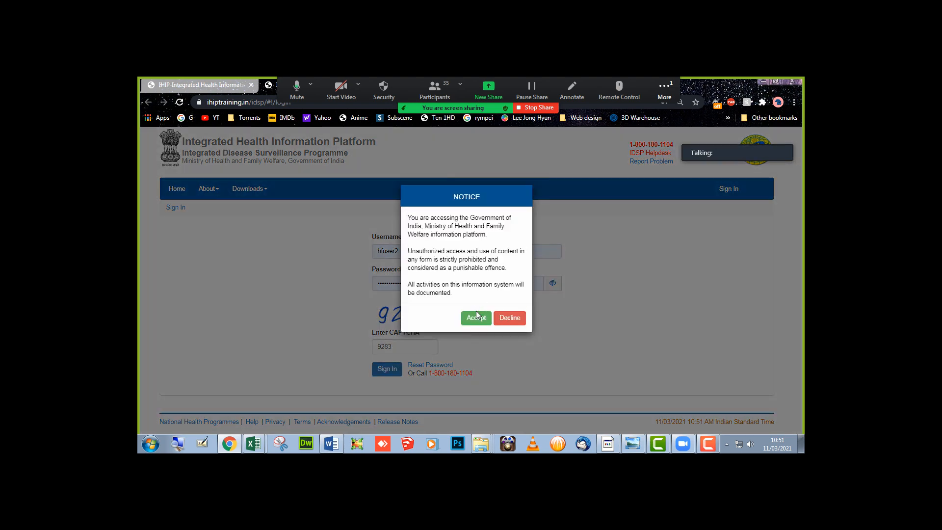
pyautogui.click(476, 319)
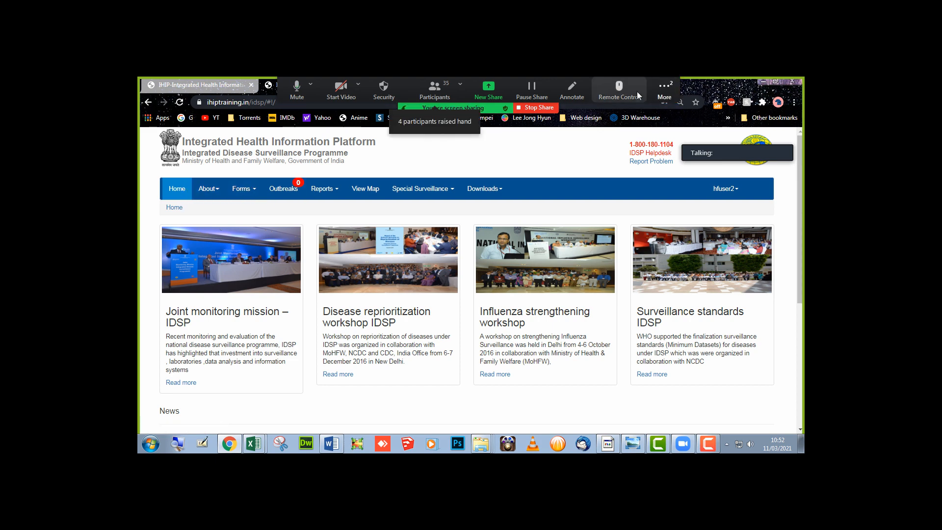
# - Open and then close the Zoom meeting chat
pyautogui.click(664, 91)
pyautogui.click(664, 115)
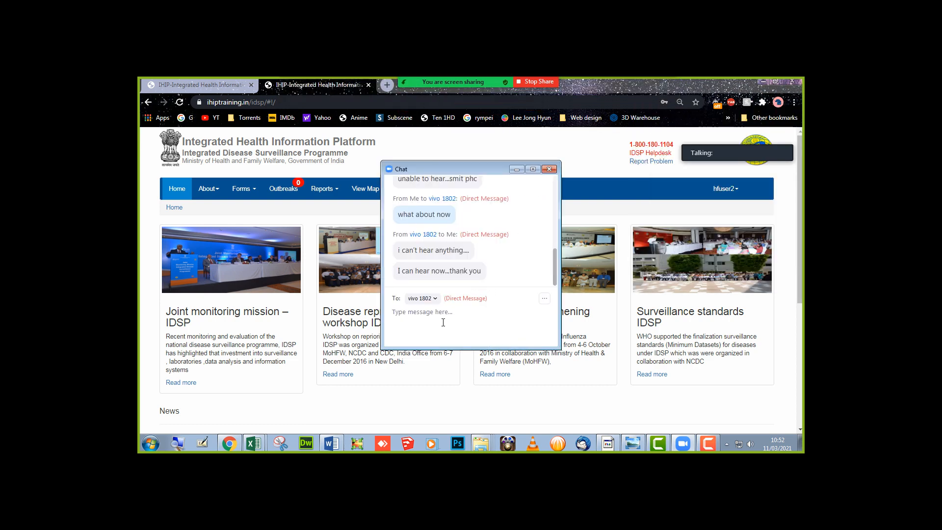
pyautogui.click(549, 168)
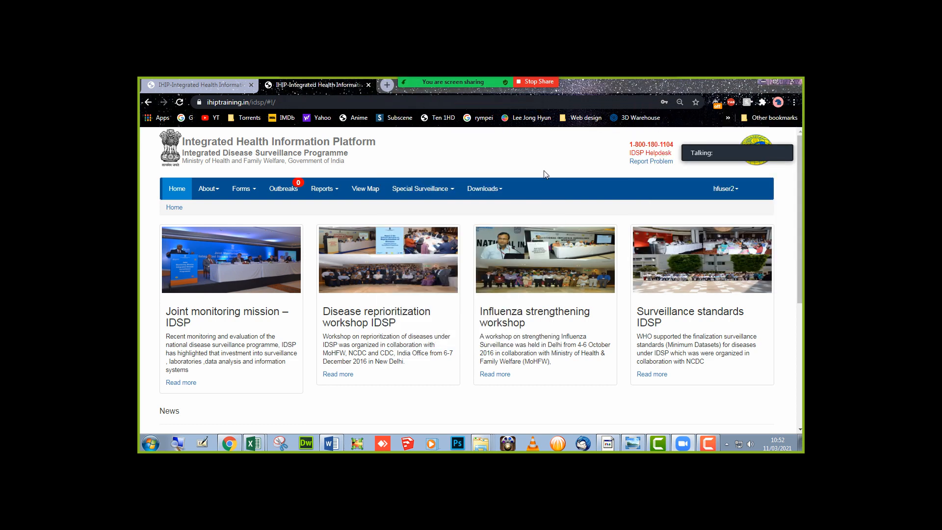
# - Open the Presumptive Cases Form (P Form) from the Forms menu, then show the desktop
pyautogui.click(249, 195)
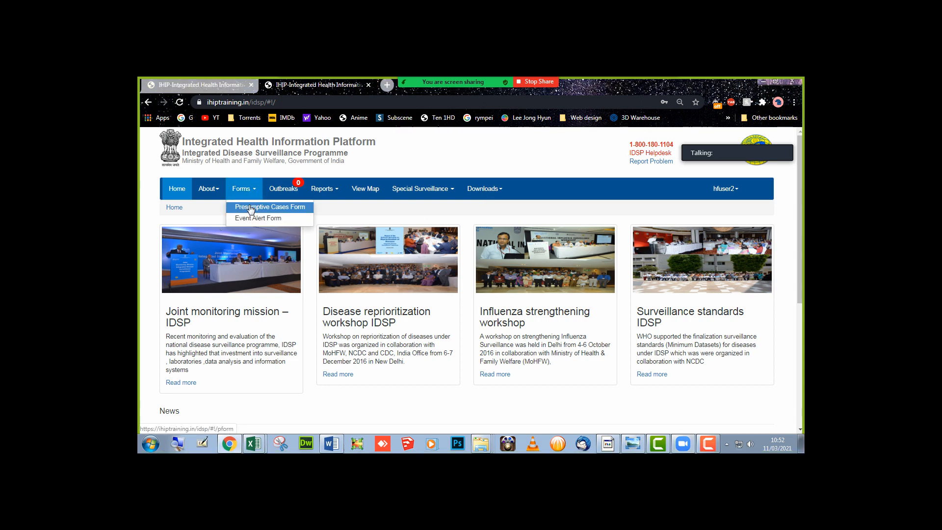
pyautogui.click(250, 208)
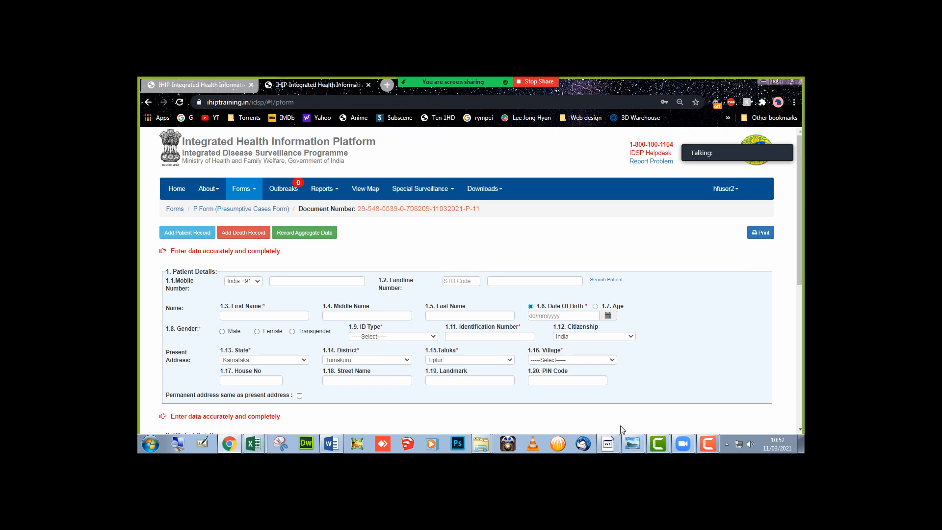
pyautogui.moveTo(632, 444)
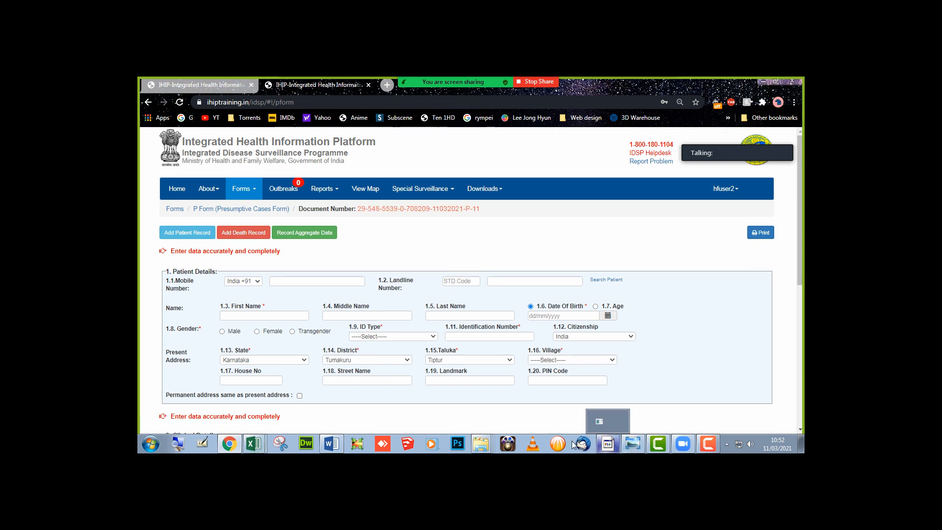
pyautogui.moveTo(480, 444)
pyautogui.click(800, 443)
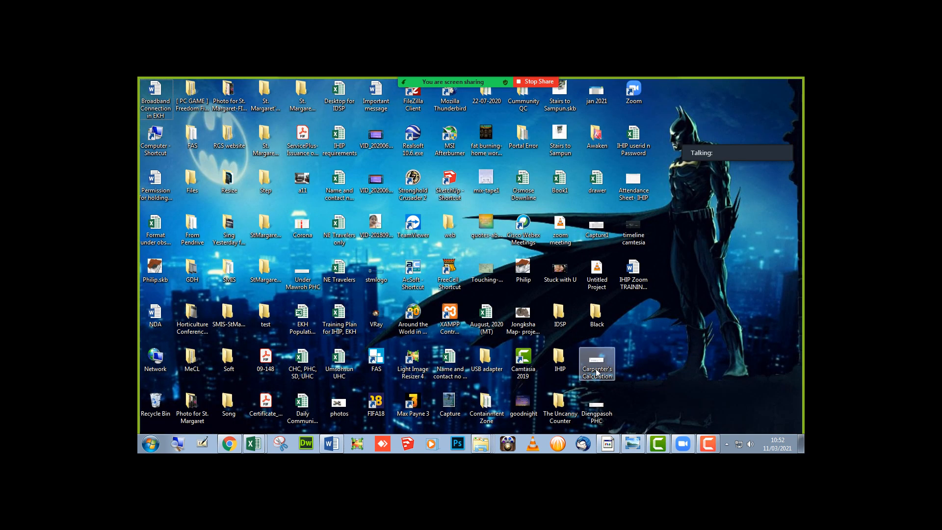
# - Open the photo 'WhatsApp Image 2021-03-08 at 1.23.35 PM' from IDSP > 2021 > 3. March > 1-7
pyautogui.click(558, 412)
pyautogui.doubleClick(548, 311)
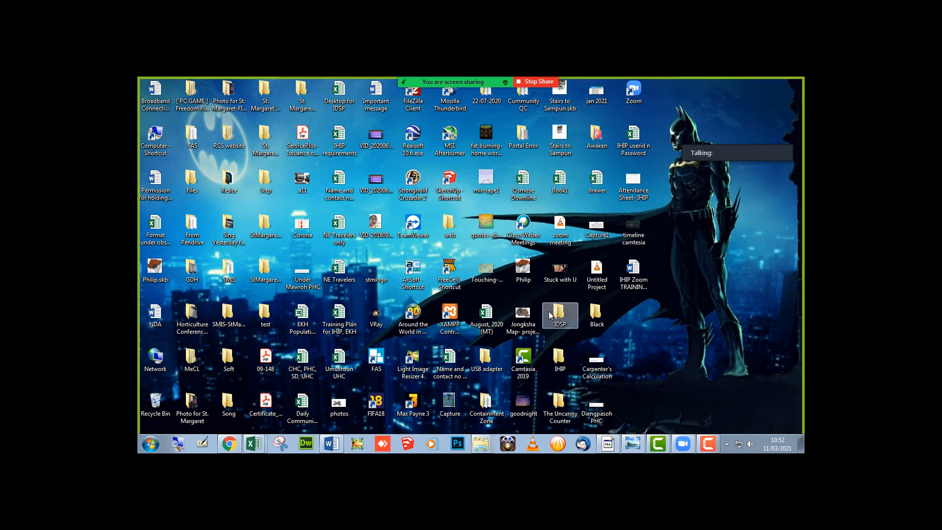
pyautogui.doubleClick(266, 160)
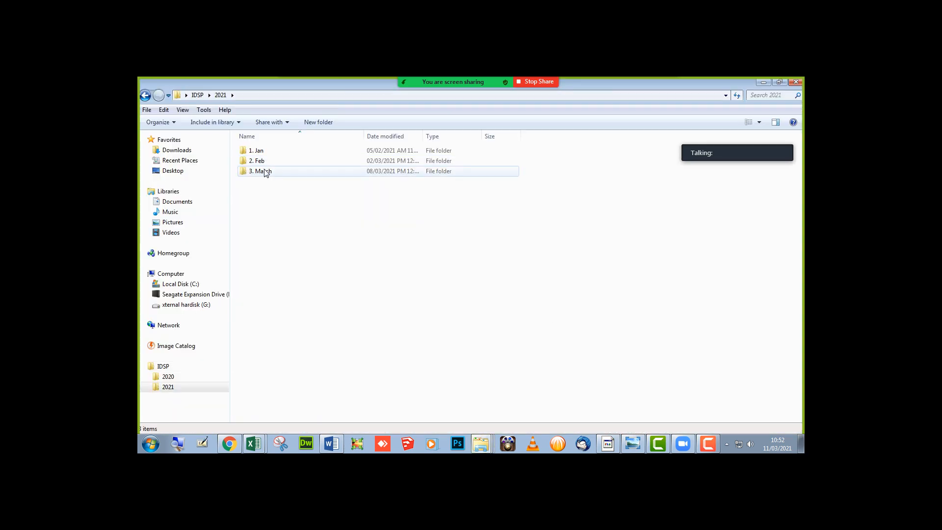
pyautogui.doubleClick(263, 171)
pyautogui.doubleClick(263, 152)
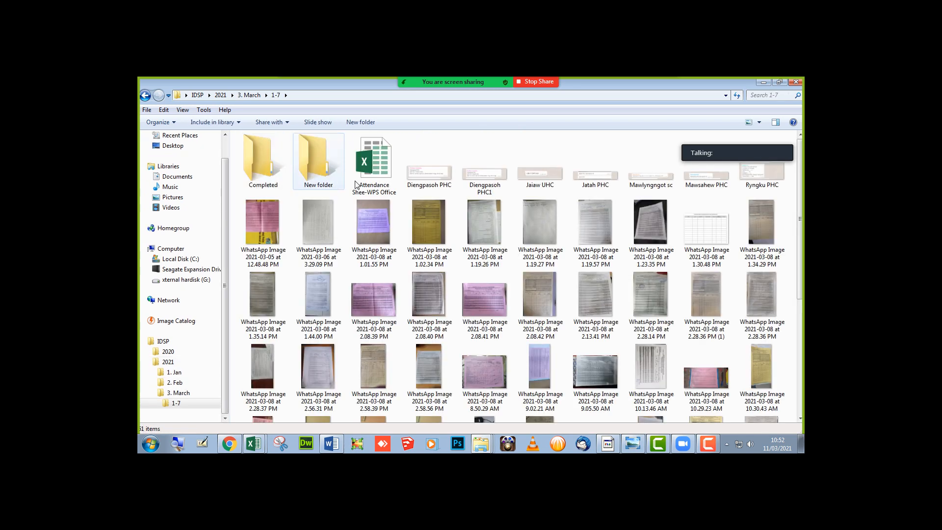
pyautogui.doubleClick(649, 229)
# - Zoom and pan the photographed paper P Form to read its columns and rows
pyautogui.scroll(5, 628, 270)
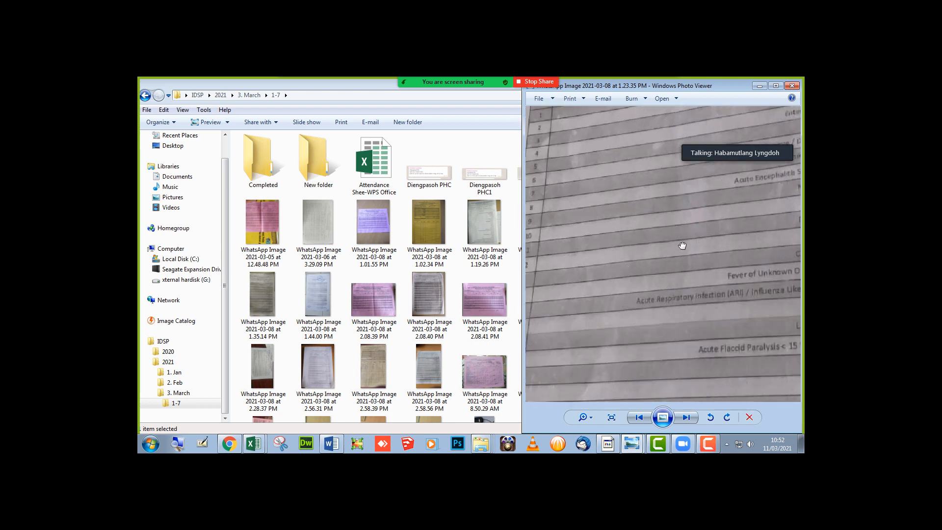
pyautogui.moveTo(681, 246); pyautogui.dragTo(497, 373)
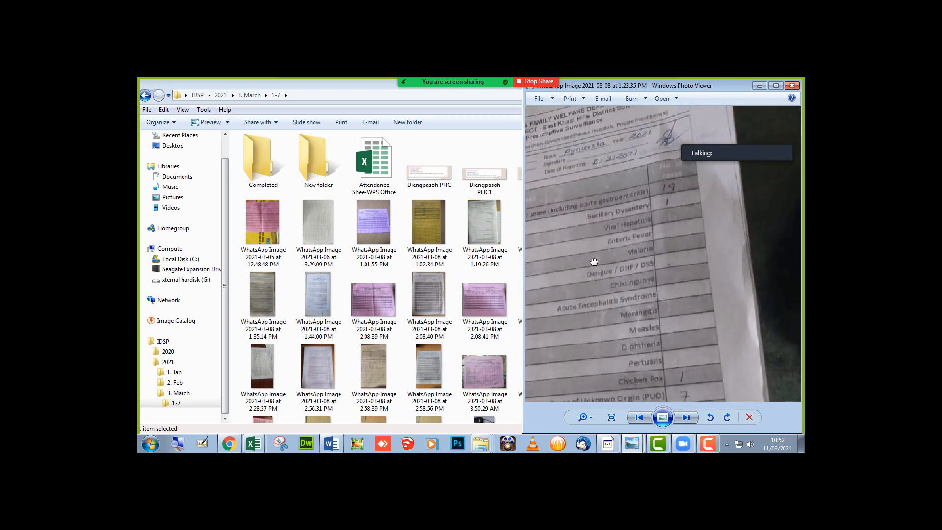
pyautogui.scroll(-2, 594, 261)
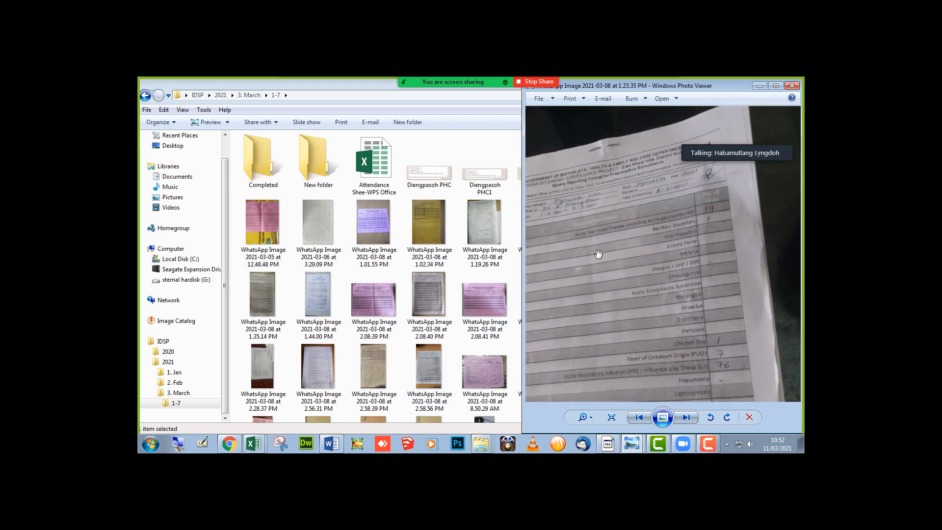
pyautogui.moveTo(599, 255); pyautogui.dragTo(589, 286)
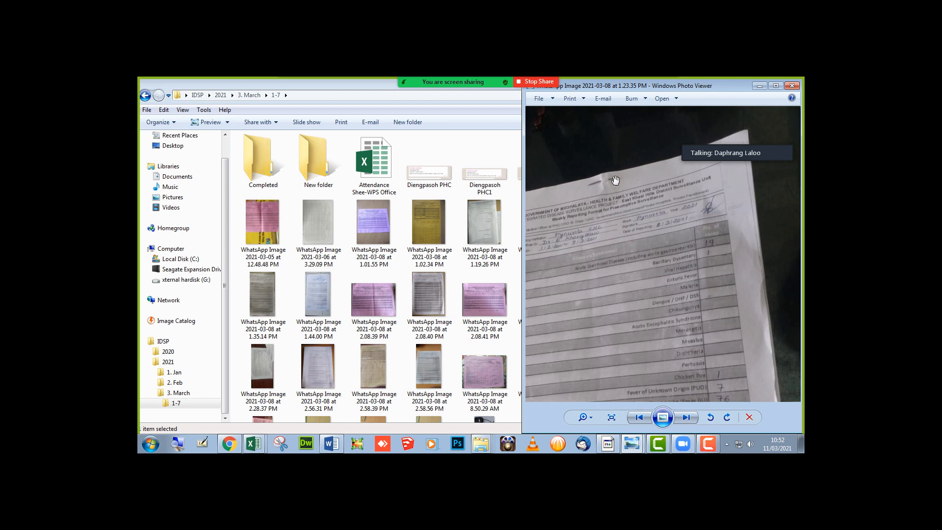
pyautogui.scroll(-3, 617, 177)
pyautogui.moveTo(645, 239); pyautogui.dragTo(631, 209)
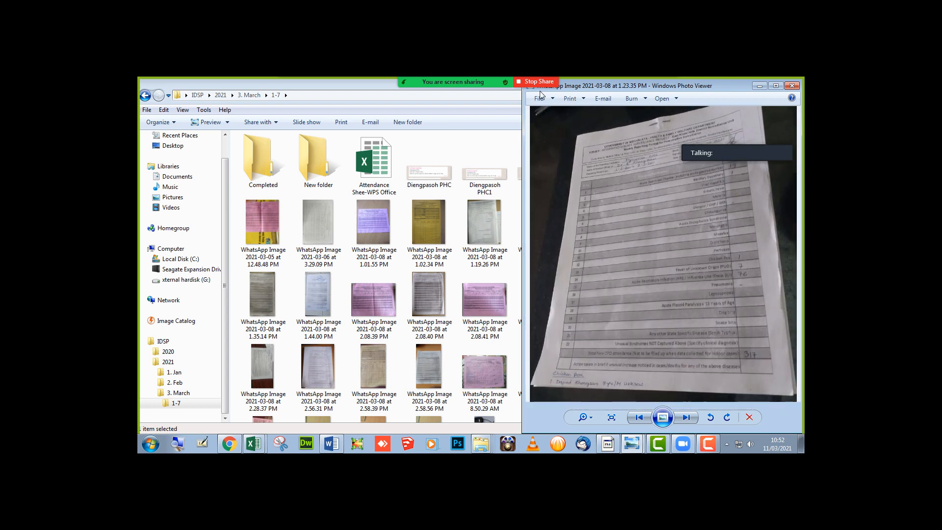
# - Mute two talking participants in Zoom and hide the participant list
pyautogui.click(436, 81)
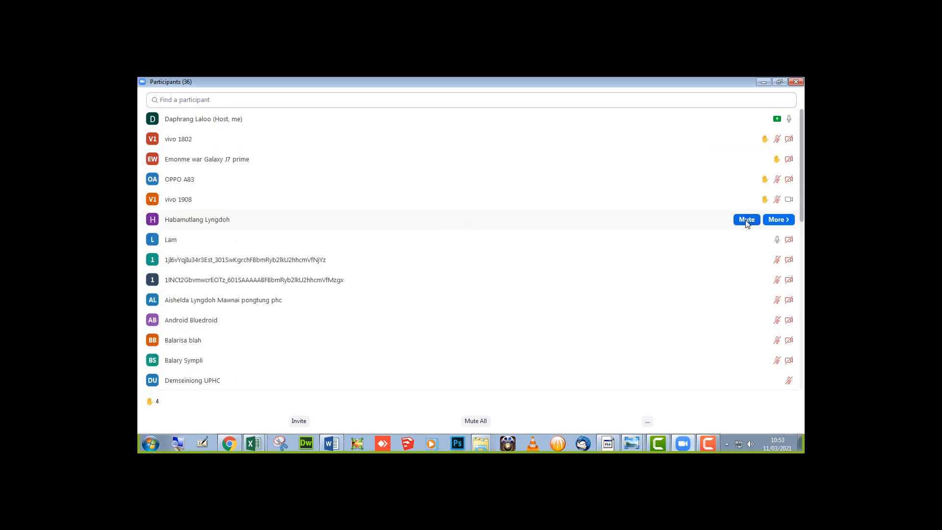
pyautogui.click(746, 221)
pyautogui.click(746, 239)
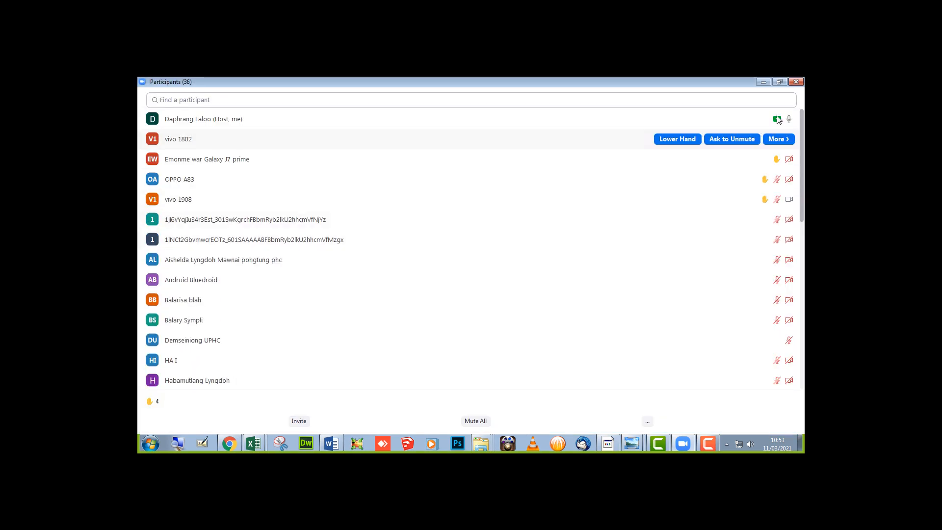
pyautogui.click(763, 83)
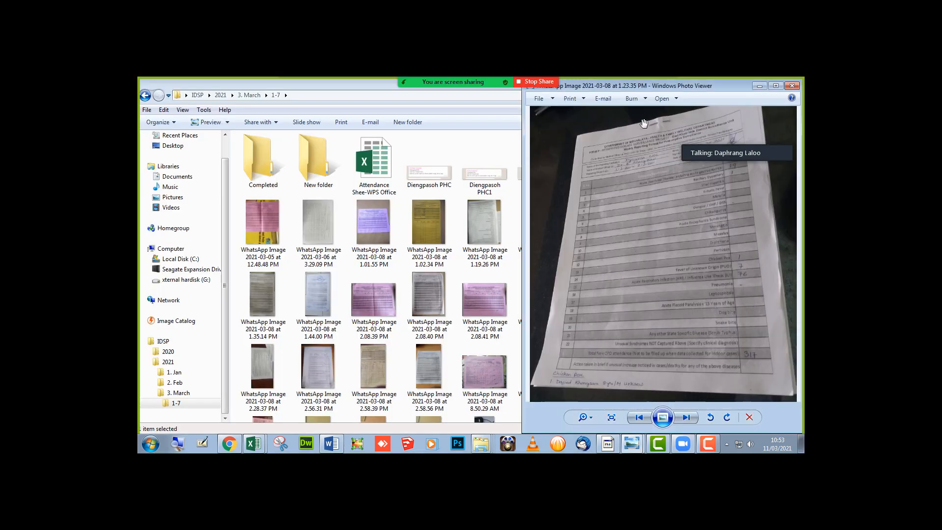
# - Maximize then close the form photo and return to the IHIP P Form in Chrome
pyautogui.doubleClick(658, 92)
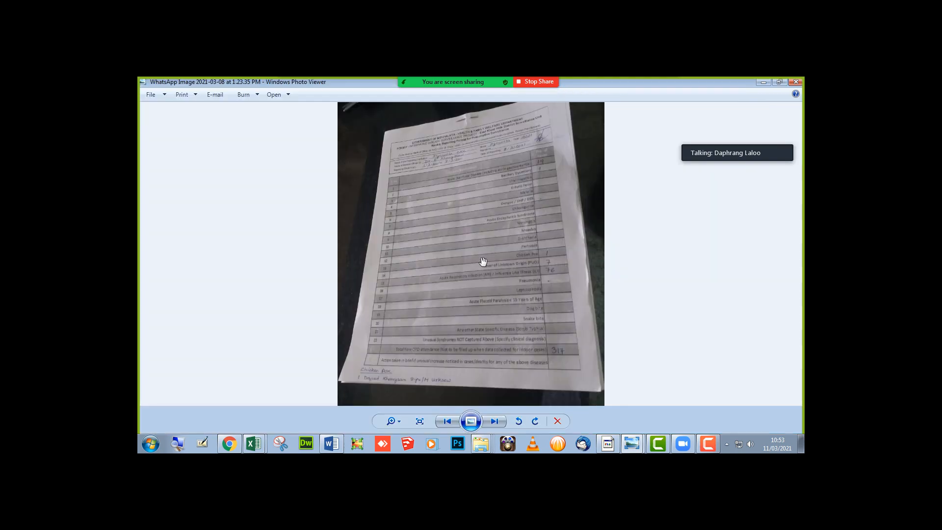
pyautogui.scroll(3, 432, 285)
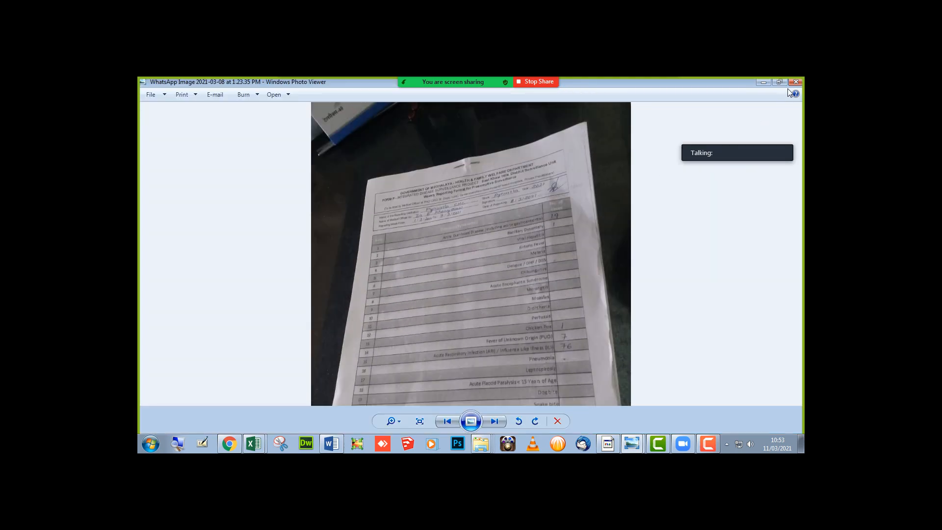
pyautogui.click(791, 83)
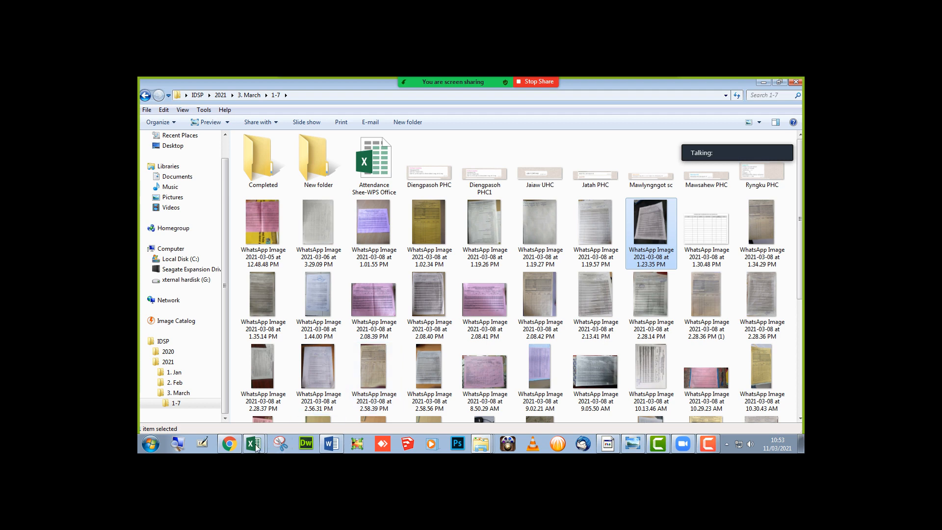
pyautogui.click(229, 444)
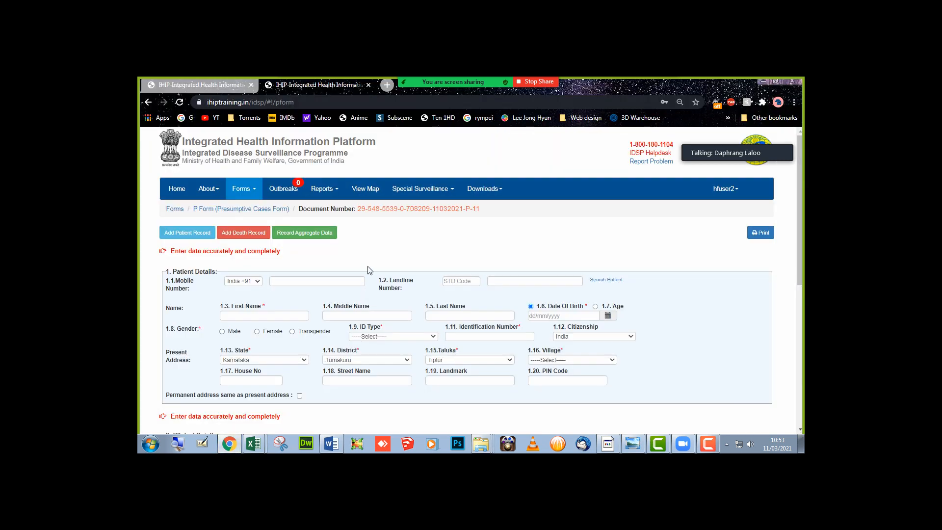
# - Start a new blank Word document from the taskbar's Word options
pyautogui.click(335, 447)
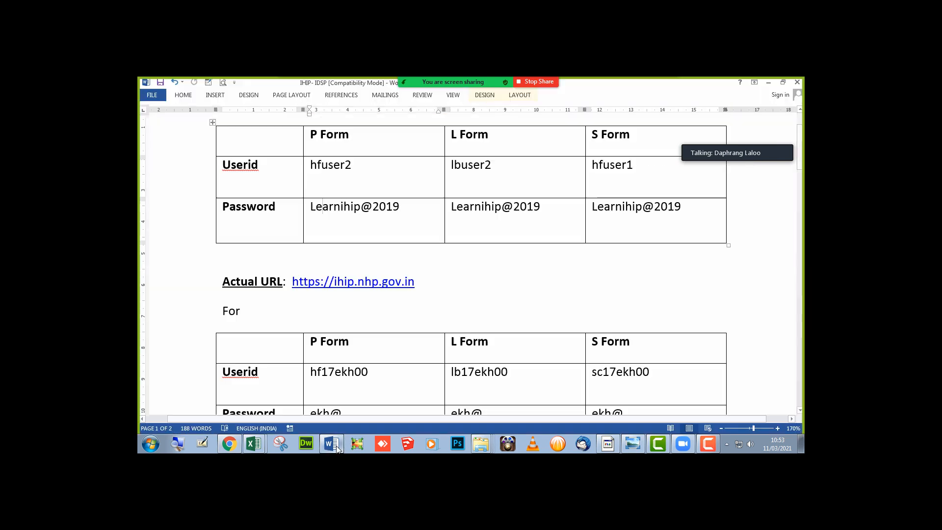
pyautogui.rightClick(336, 448)
pyautogui.click(314, 403)
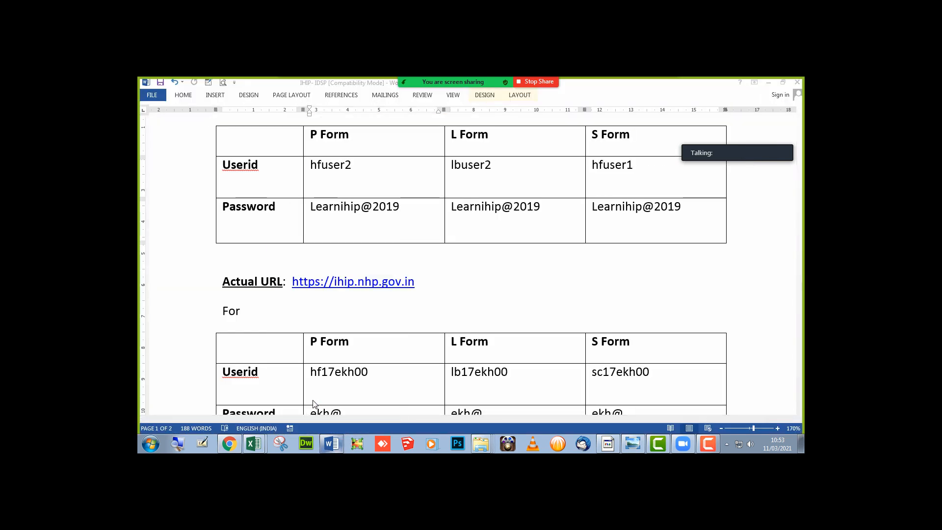
pyautogui.click(382, 212)
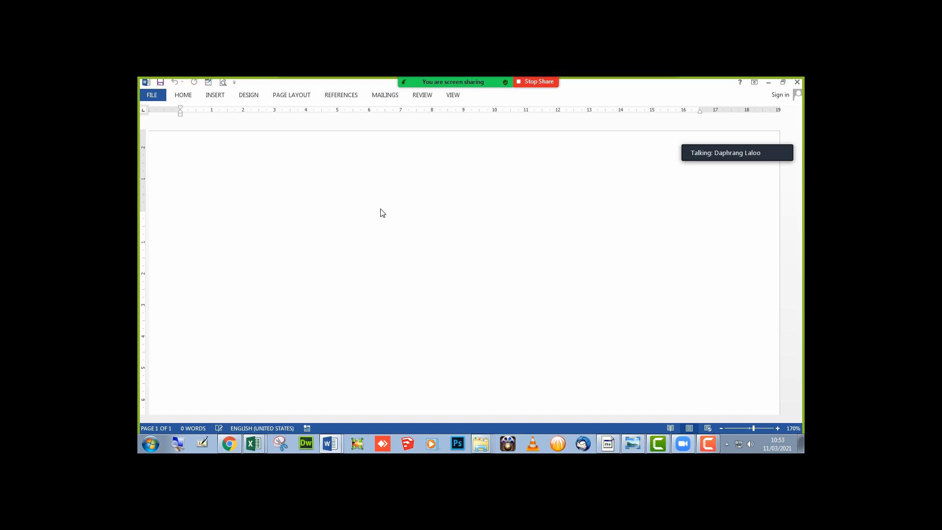
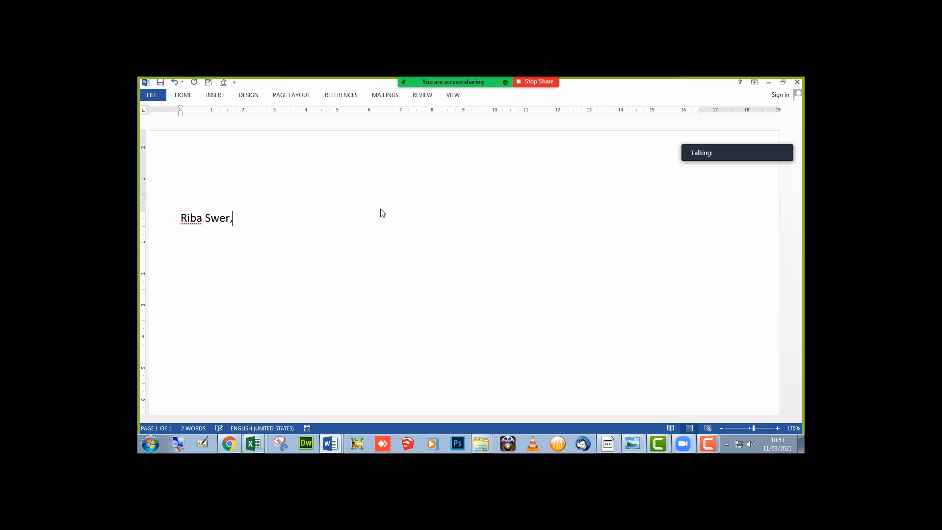
# - Type the patient's name, age 5yrs, village and phone number, with 'Fever with rash/' below
pyautogui.write(', 5yrs')
pyautogui.press('BackSpace')
pyautogui.write(', Mawnga')
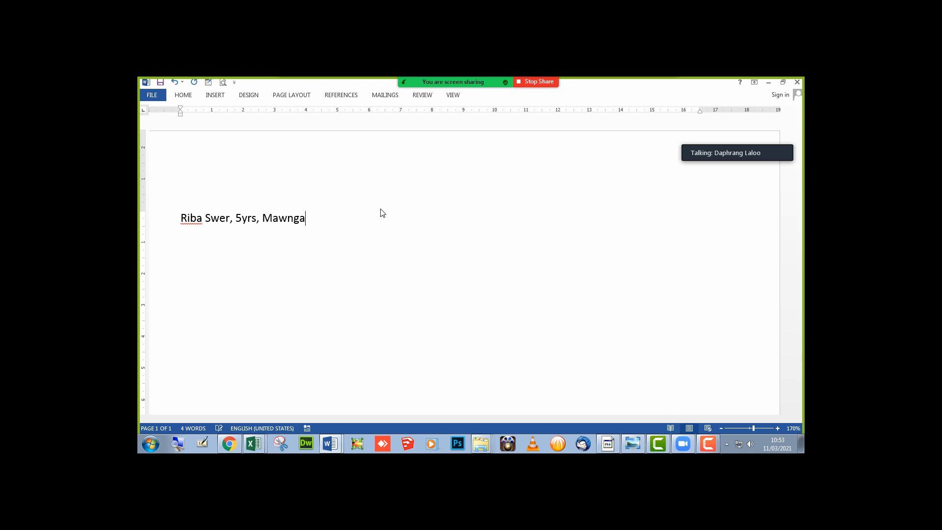
pyautogui.write('p, M')
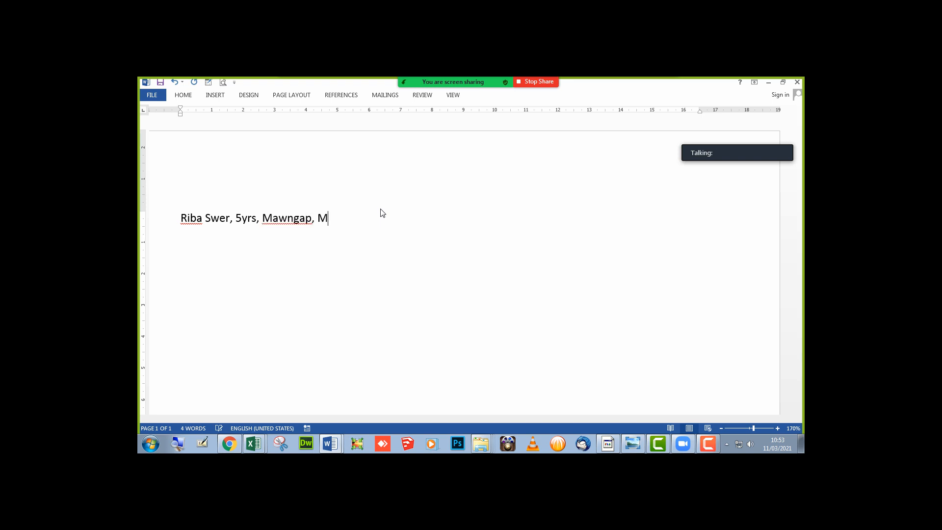
pyautogui.write('awphlang')
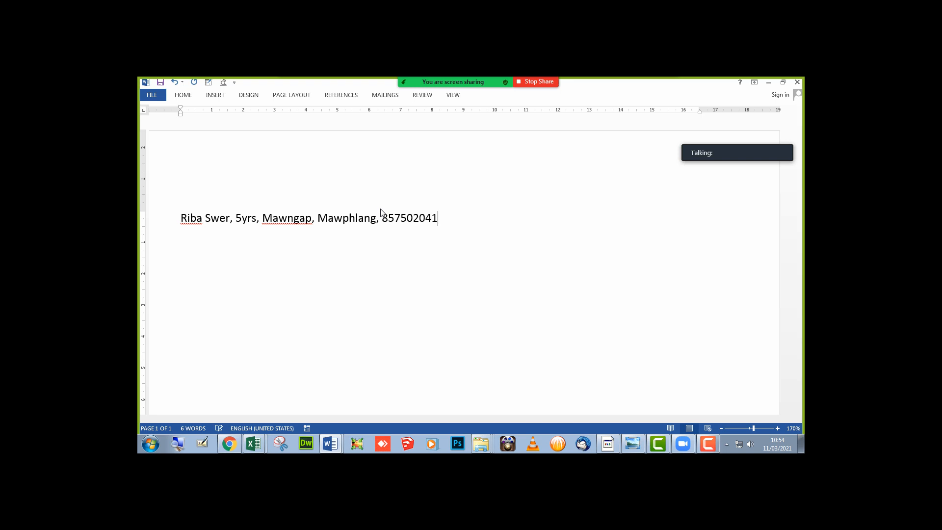
pyautogui.write('Fever')
pyautogui.write(' with')
pyautogui.write(' rash')
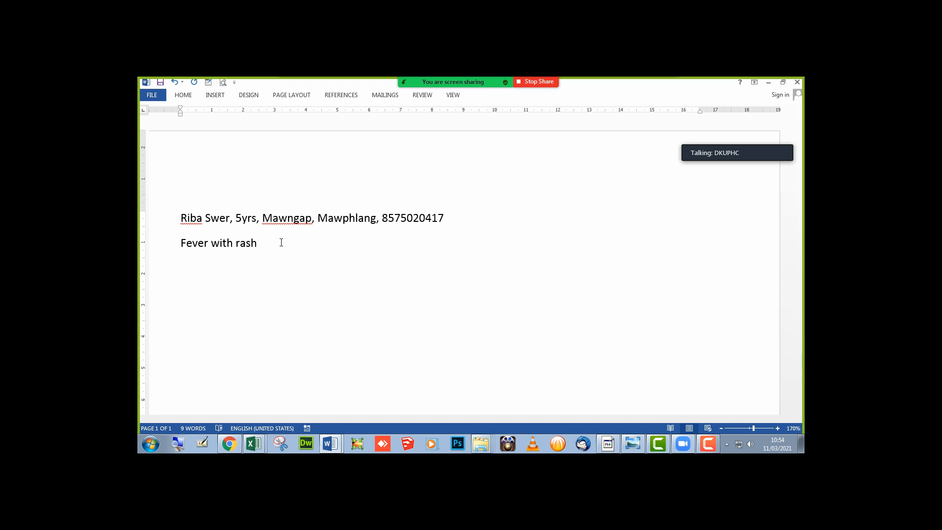
pyautogui.write('/')
# - Set the P Form's Provisional Diagnosis to Fever with Rash
pyautogui.click(228, 444)
pyautogui.scroll(-5, 276, 408)
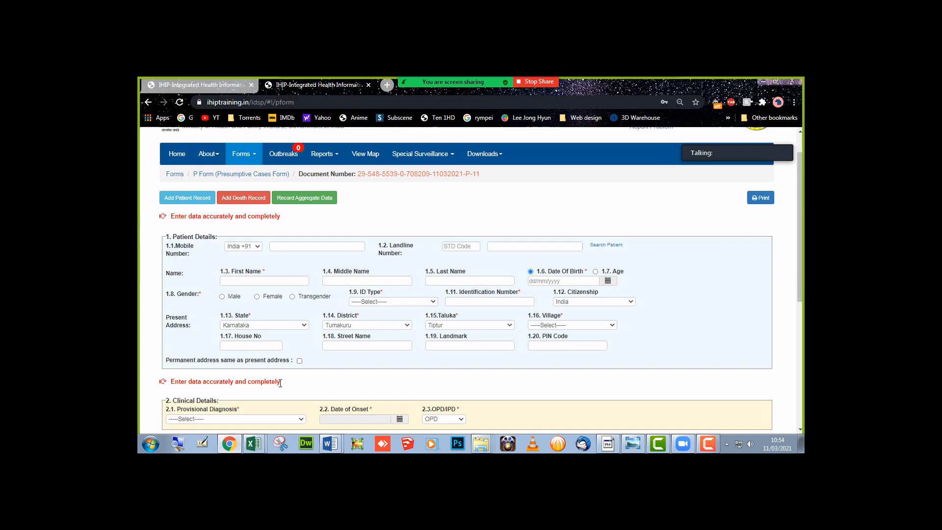
pyautogui.click(229, 210)
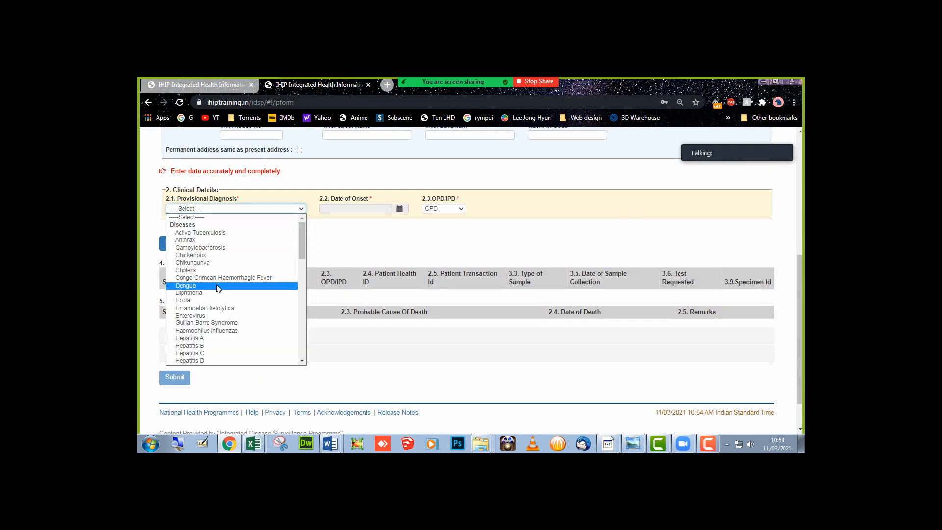
pyautogui.scroll(-10, 218, 289)
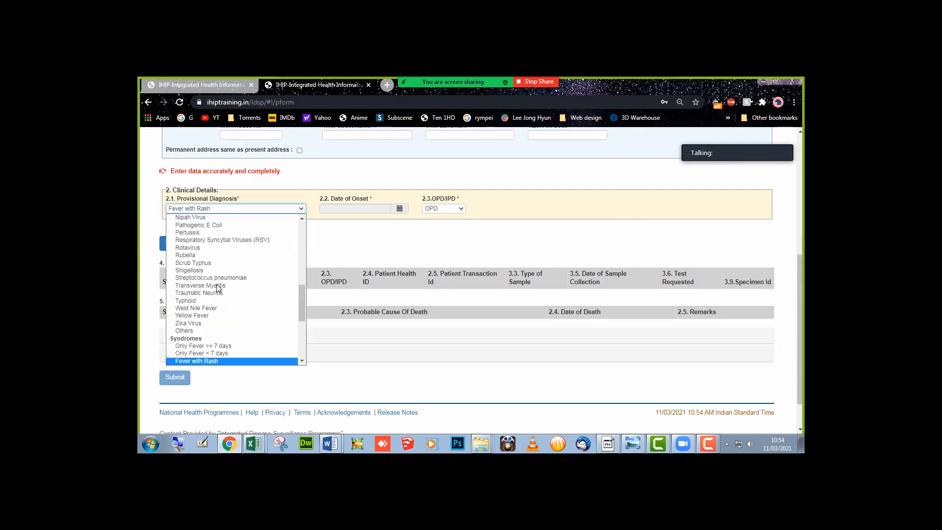
pyautogui.click(216, 361)
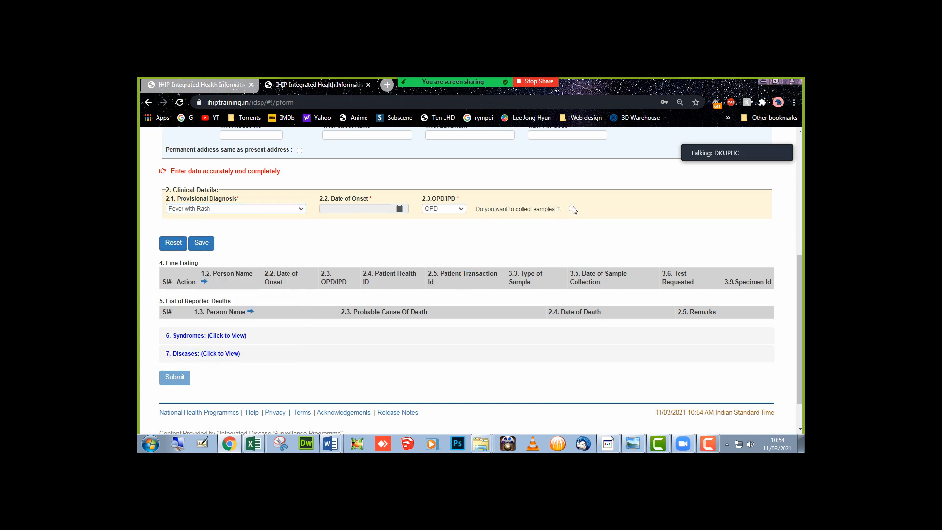
# - Tick 'Do you want to collect samples?' and look over the Test Suspected For list
pyautogui.click(571, 209)
pyautogui.click(229, 270)
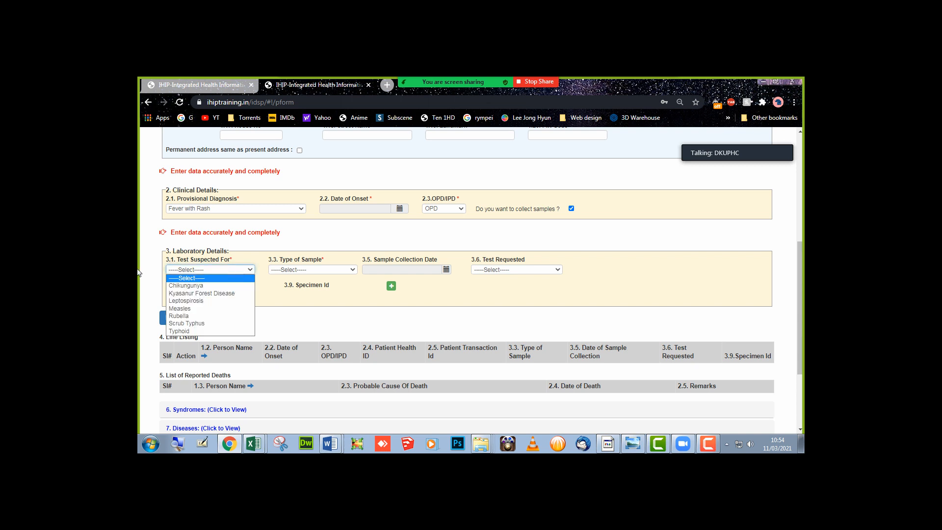
pyautogui.hotkey('alt', 'Tab')
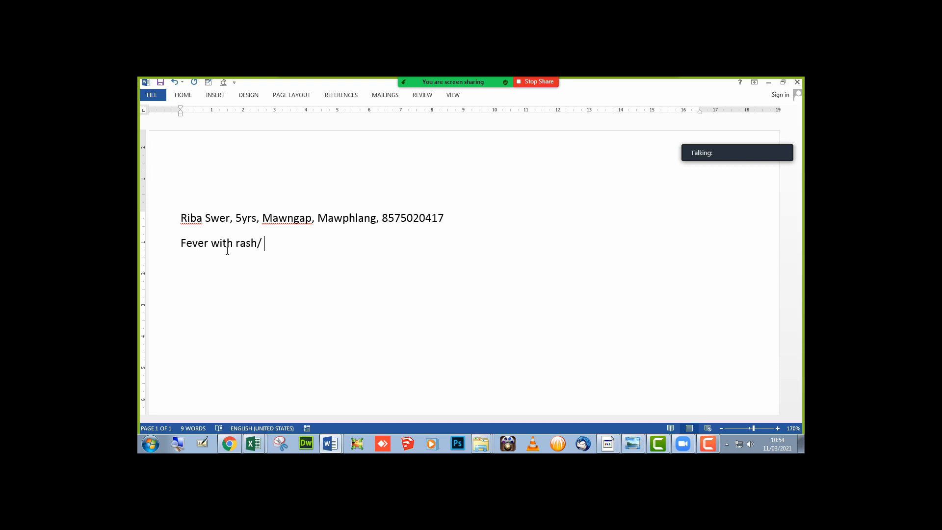
# - Complete the first note line with 'scrub Typhus/ Blood/ weilfelix' and start a new line
pyautogui.click(444, 86)
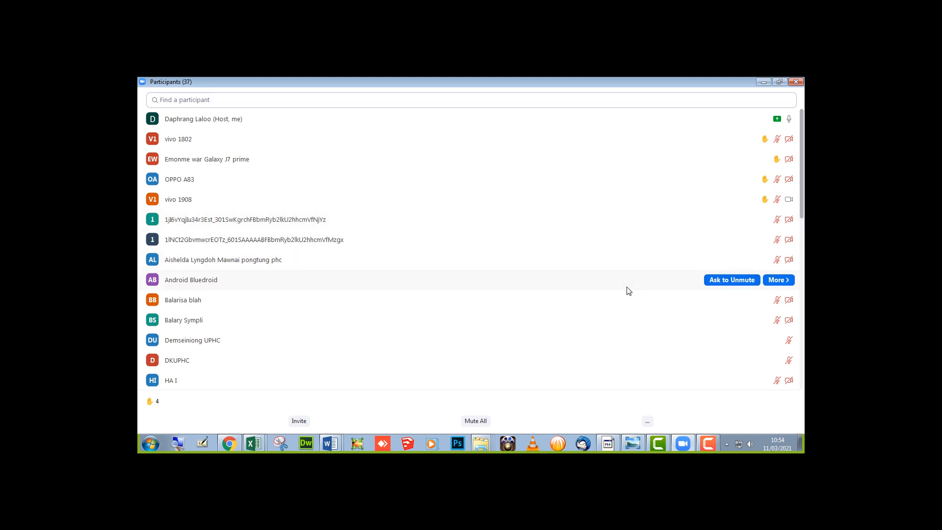
pyautogui.scroll(-5, 627, 288)
pyautogui.scroll(5, 628, 291)
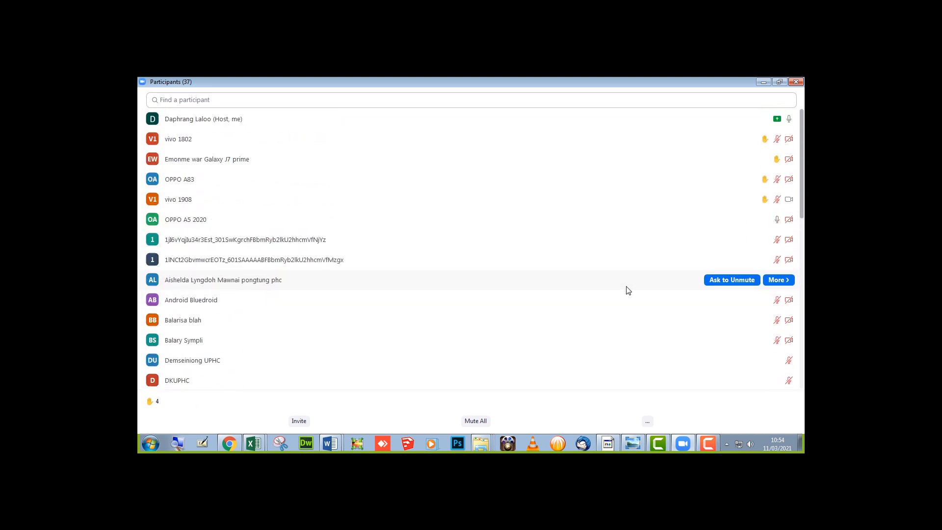
pyautogui.click(762, 82)
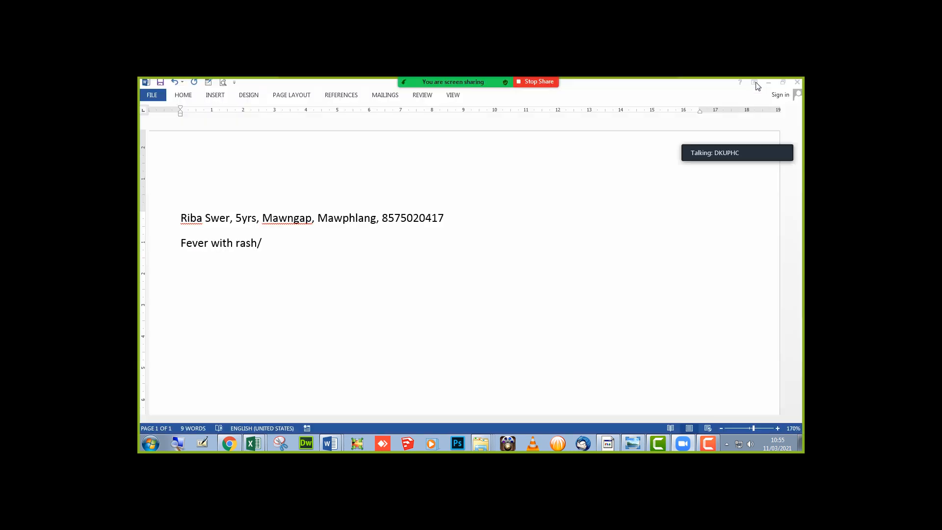
pyautogui.click(309, 242)
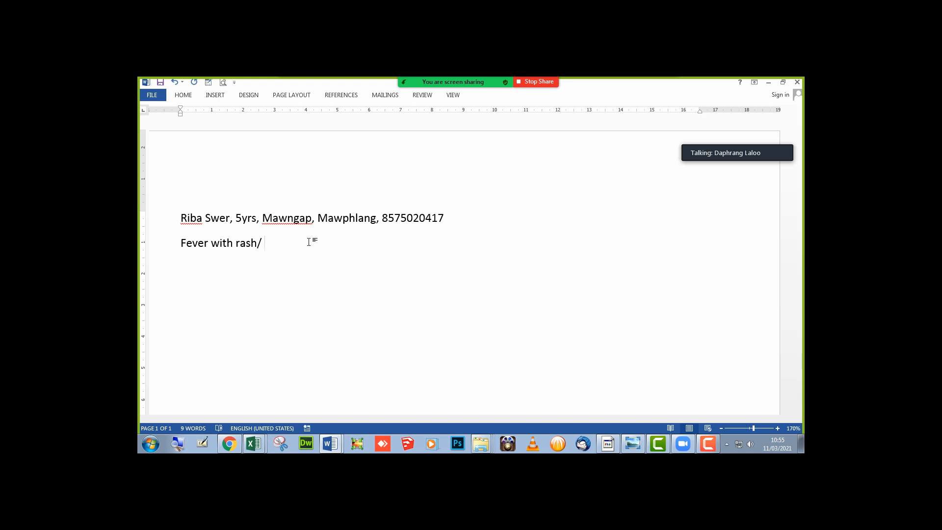
pyautogui.write('scru')
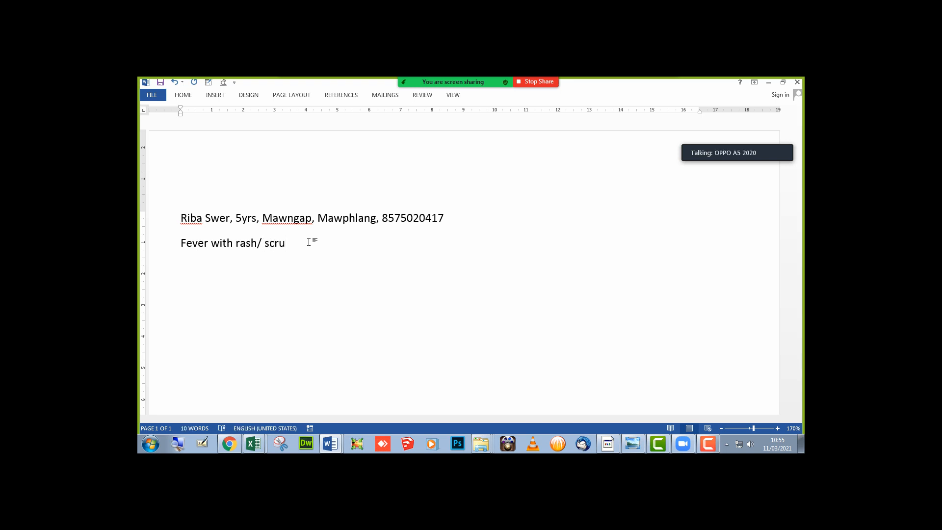
pyautogui.write('b Typhus/ Blood')
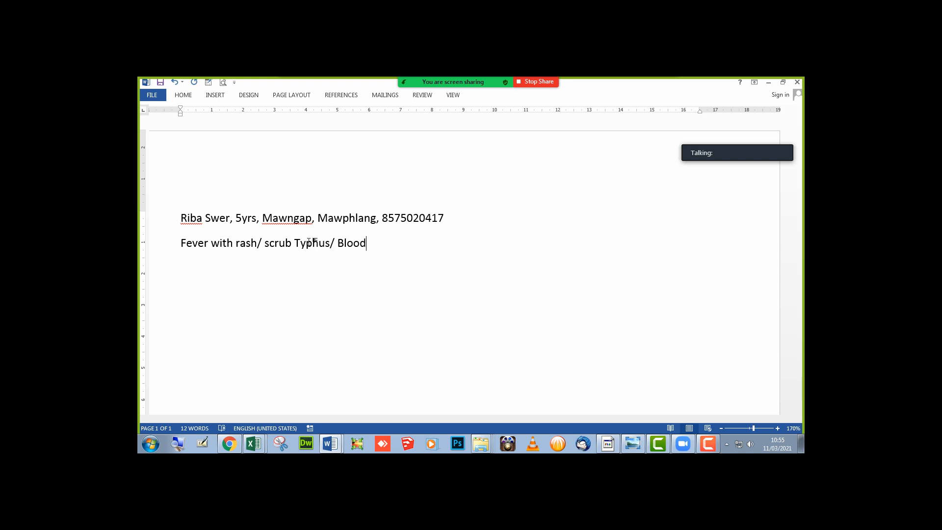
pyautogui.write('/ weilfelix')
pyautogui.press('Return')
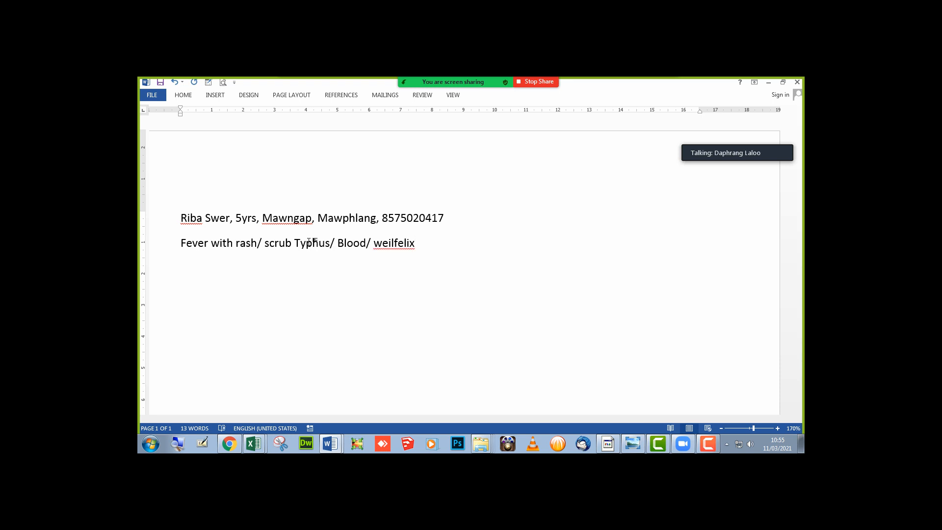
# - Check IHIP's Test Suspected For options, then type 'Measles/Serum/' on the new Word line
pyautogui.hotkey('alt', 'Tab')
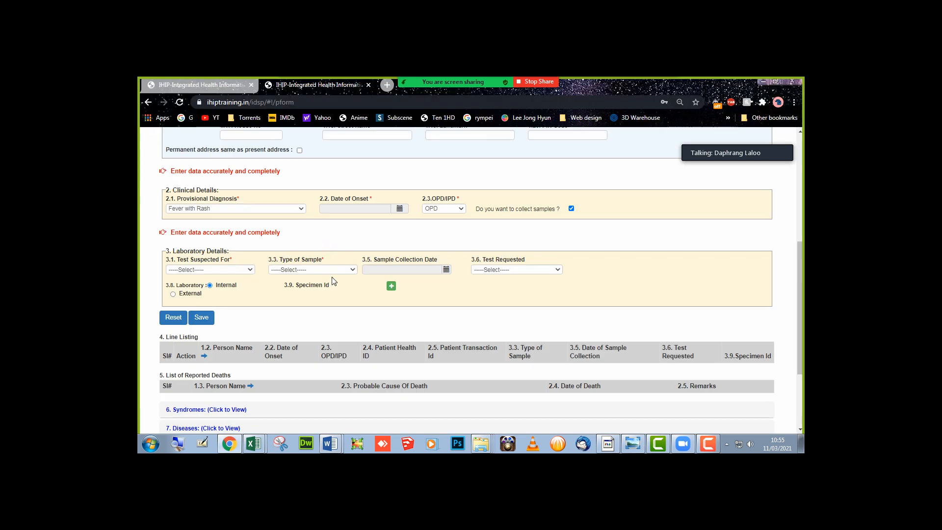
pyautogui.click(234, 272)
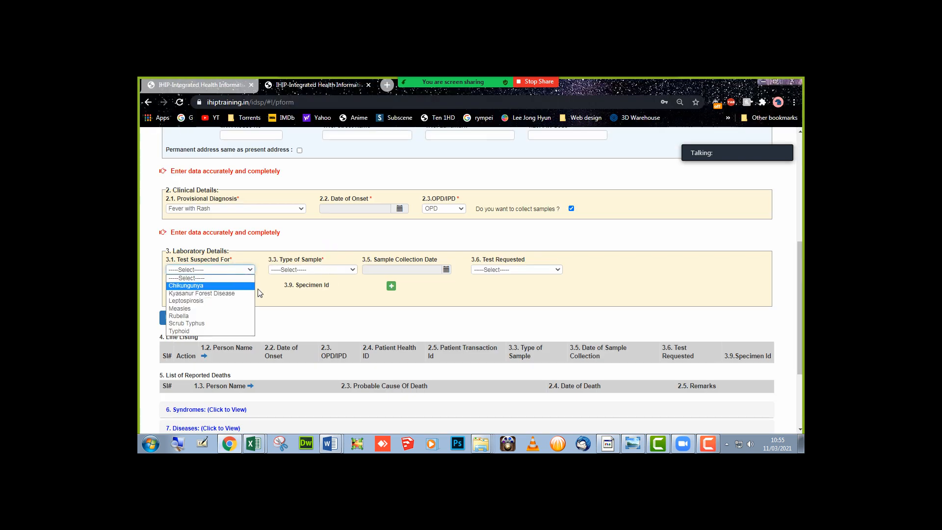
pyautogui.hotkey('alt', 'Tab')
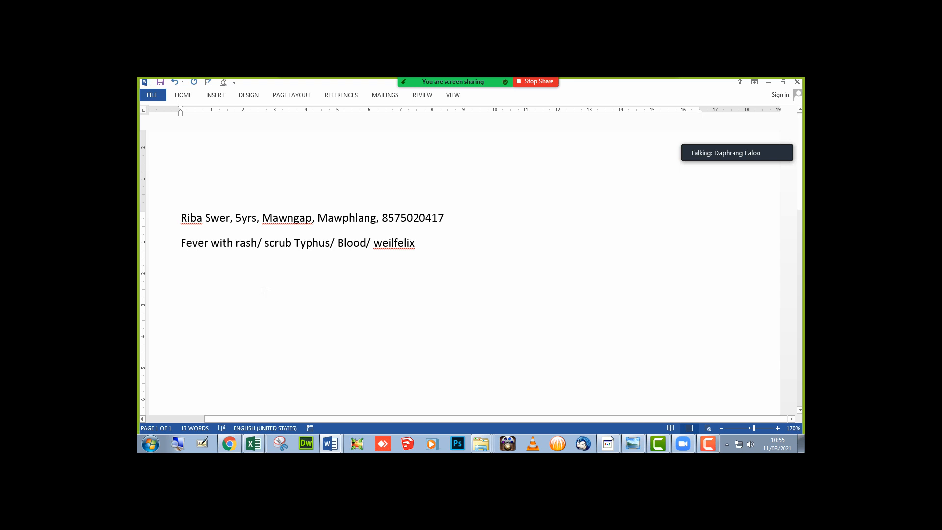
pyautogui.write('Measles')
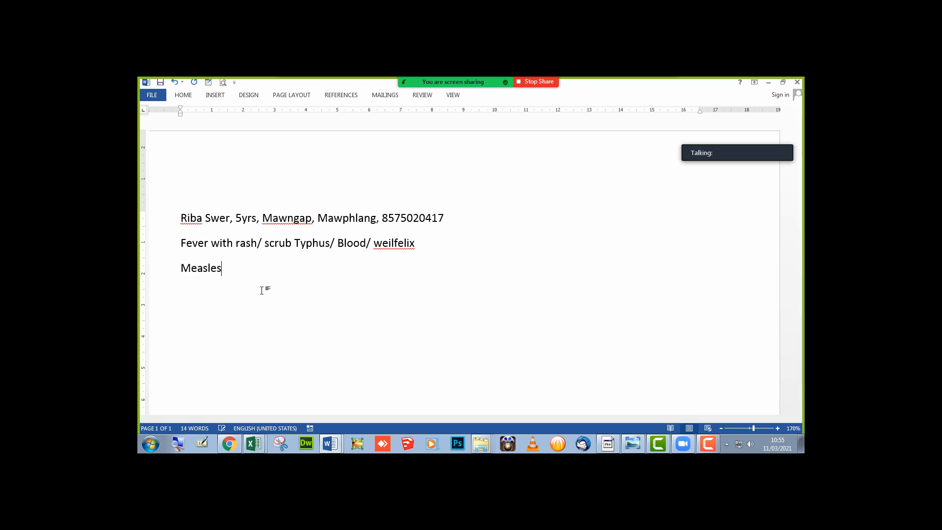
pyautogui.write('/Serum/')
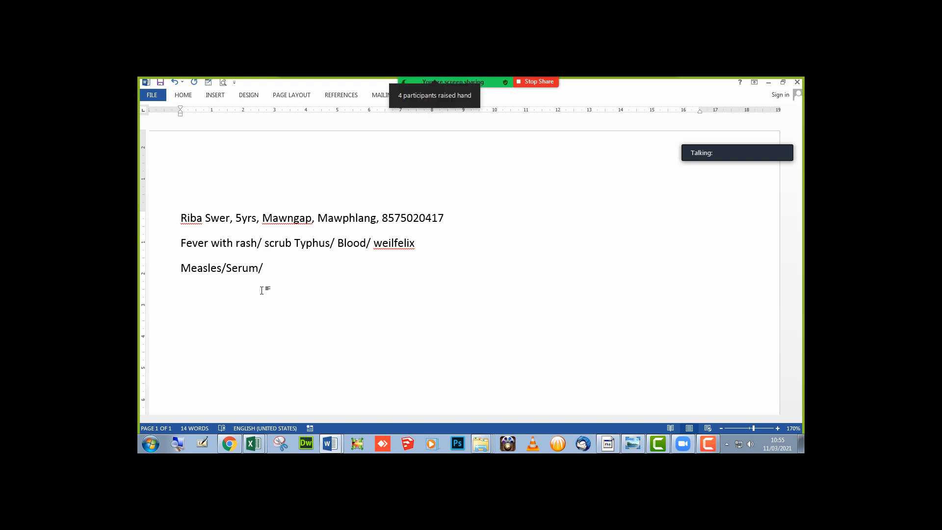
pyautogui.hotkey('alt', 'Tab')
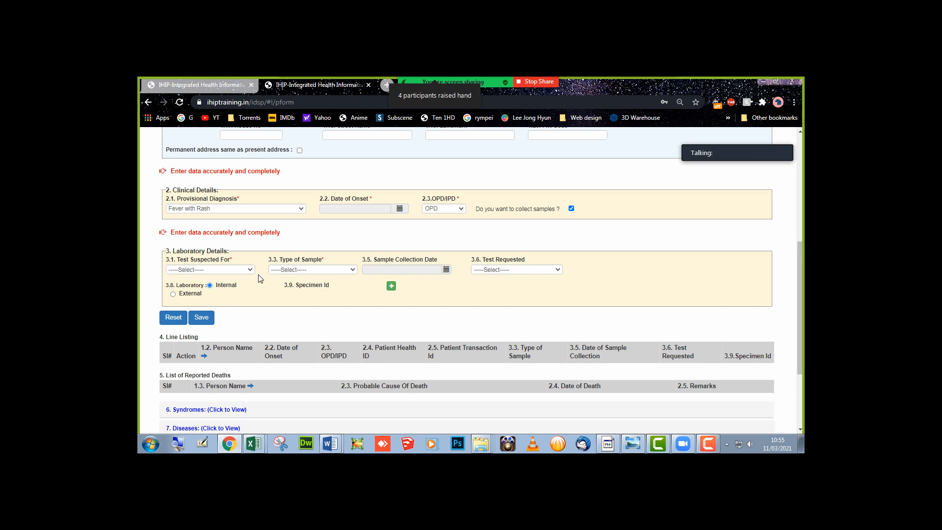
# - Choose Measles as Test Suspected For, then inspect sample type, collection date and requested test fields
pyautogui.click(229, 270)
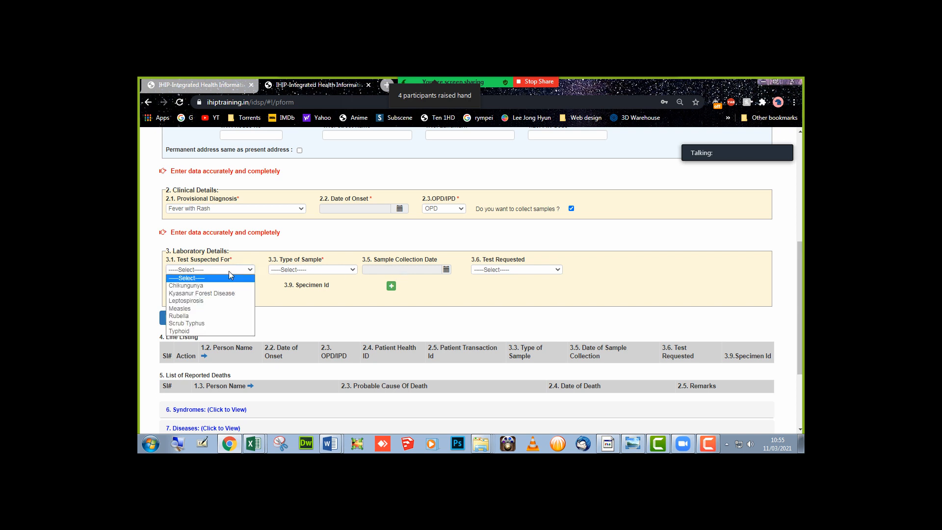
pyautogui.click(209, 310)
pyautogui.click(302, 270)
pyautogui.click(301, 270)
pyautogui.click(402, 270)
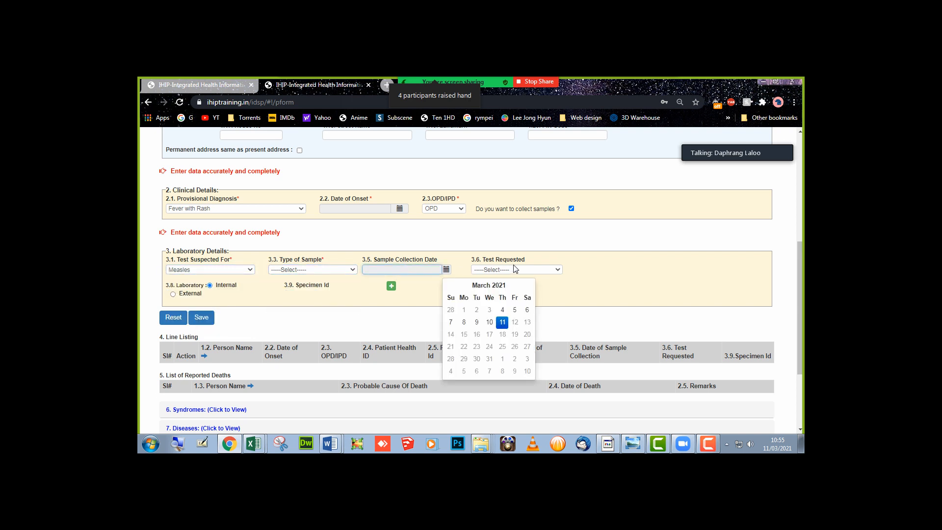
pyautogui.click(514, 269)
pyautogui.click(513, 269)
pyautogui.hotkey('alt', 'Tab')
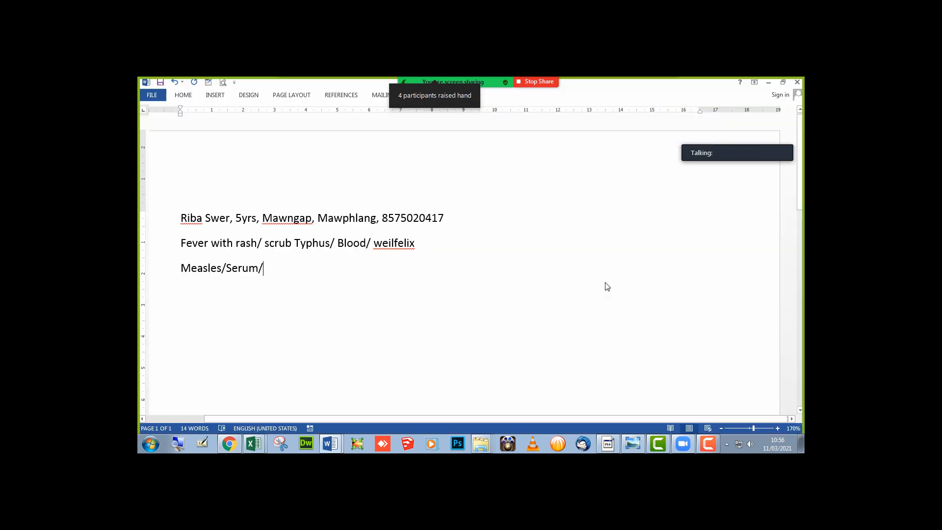
# - Finish the third note line as 'Measles/Serum/Igm Eliza', select all three lines, and return to IHIP
pyautogui.write('Igm Eli')
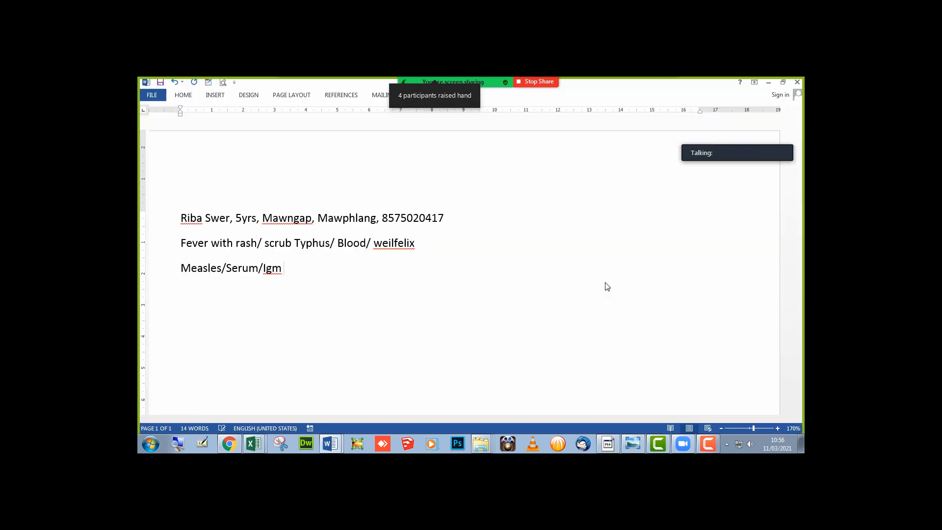
pyautogui.write('sa')
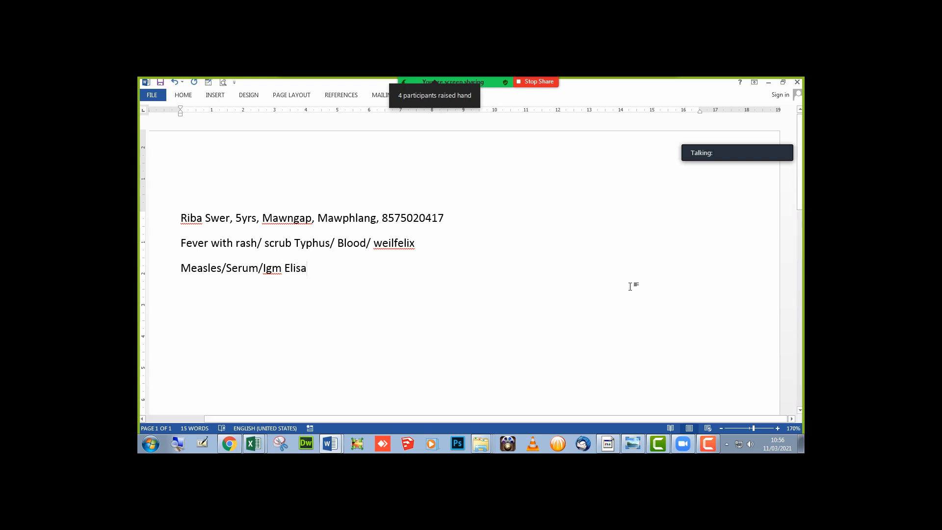
pyautogui.press('BackSpace')
pyautogui.press('BackSpace')
pyautogui.write('za')
pyautogui.moveTo(445, 79)
pyautogui.click(662, 91)
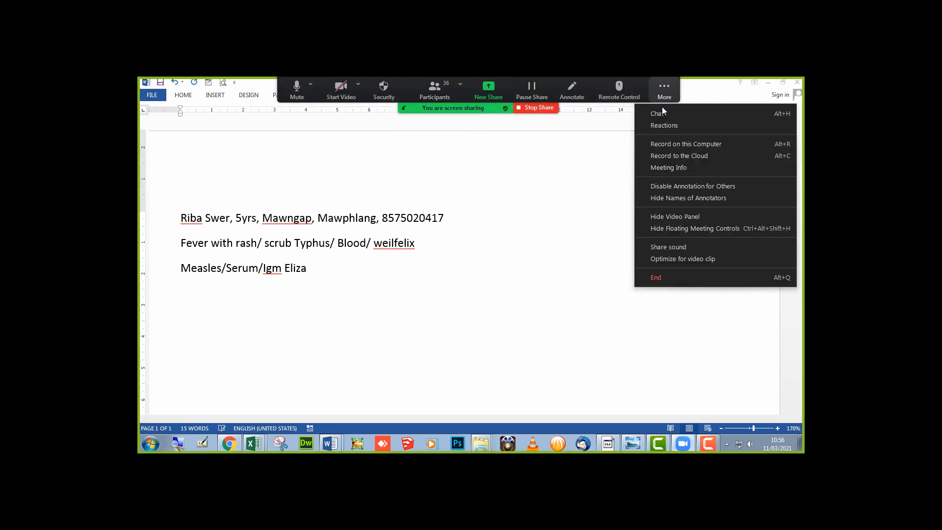
pyautogui.click(532, 230)
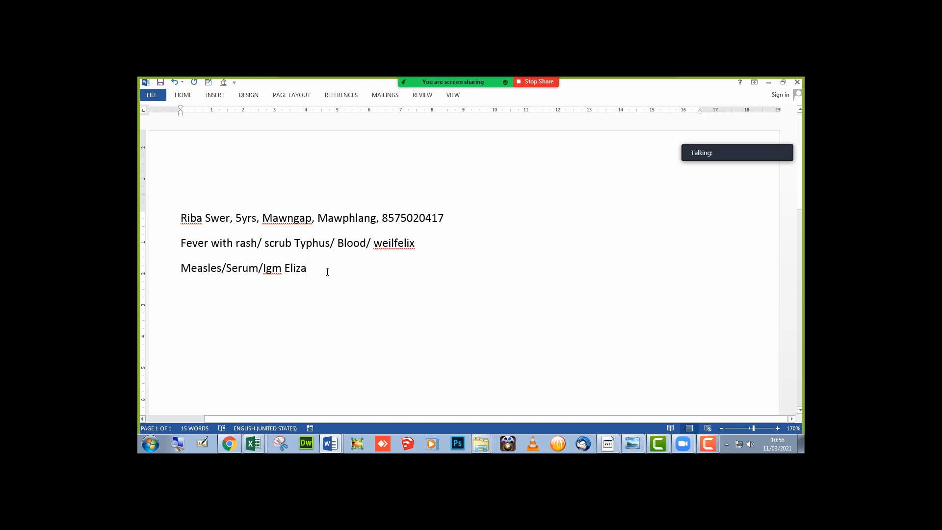
pyautogui.moveTo(308, 269); pyautogui.dragTo(167, 224)
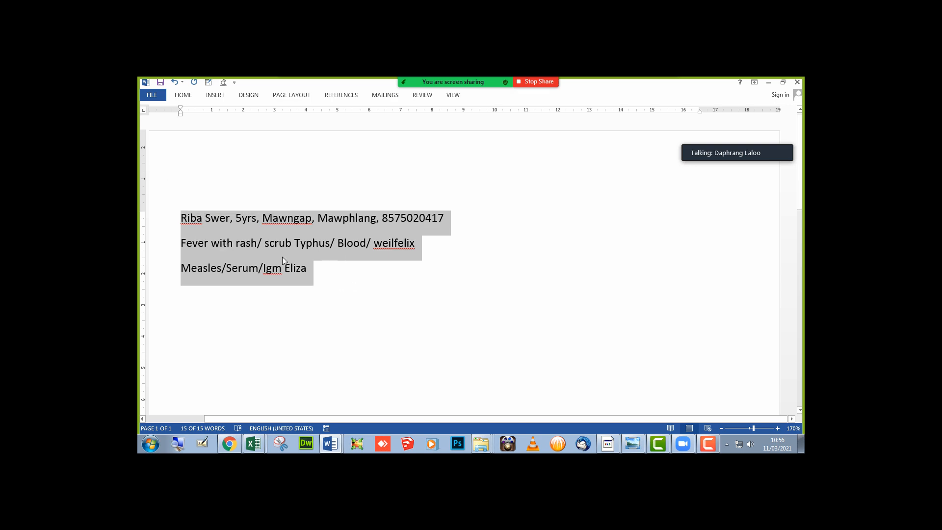
pyautogui.click(237, 449)
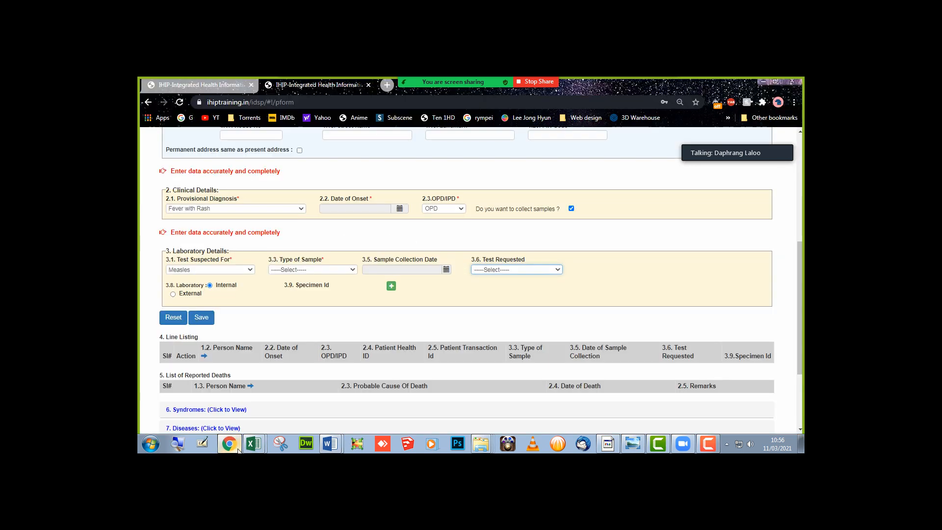
# - Copy the patient's mobile number from the Word notes into the Mobile Number field
pyautogui.scroll(5, 293, 287)
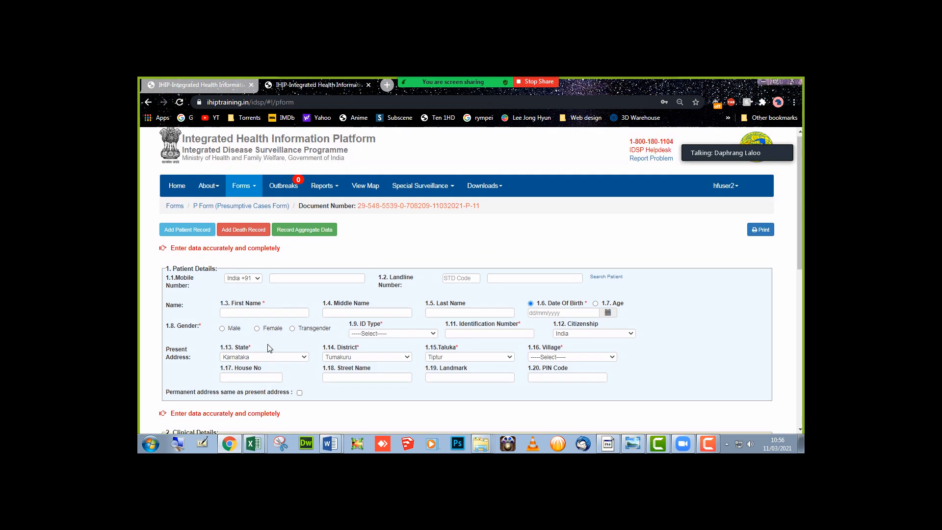
pyautogui.click(294, 281)
pyautogui.hotkey('alt', 'Tab')
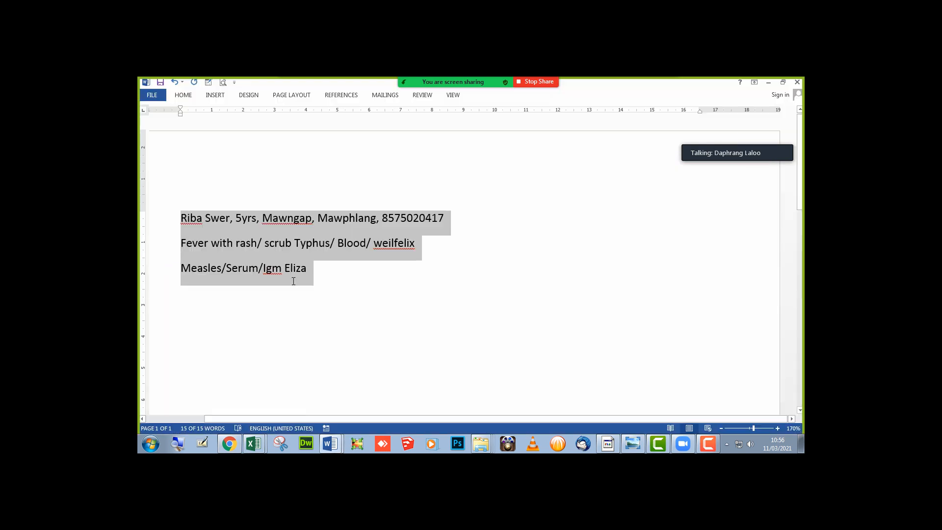
pyautogui.click(400, 221)
pyautogui.tripleClick(401, 219)
pyautogui.click(403, 218)
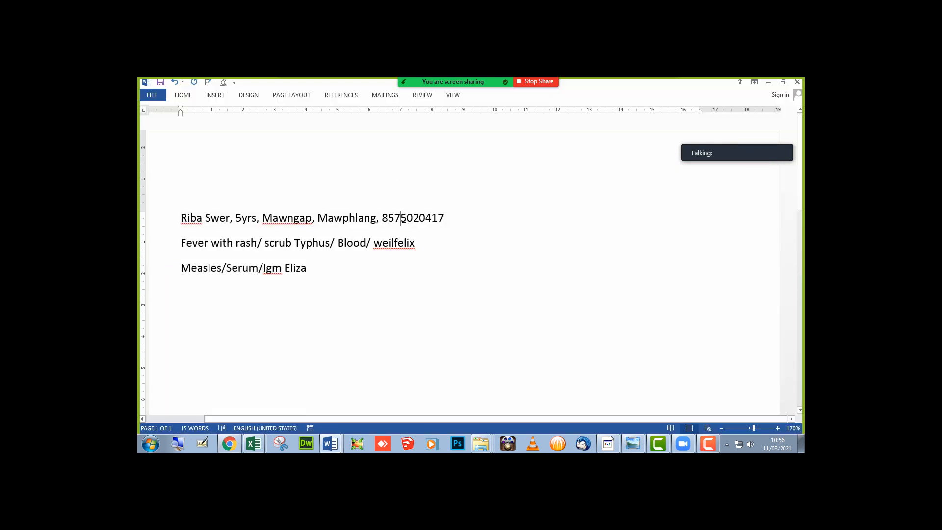
pyautogui.doubleClick(403, 219)
pyautogui.hotkey('ctrl', 'c')
pyautogui.hotkey('alt', 'Tab')
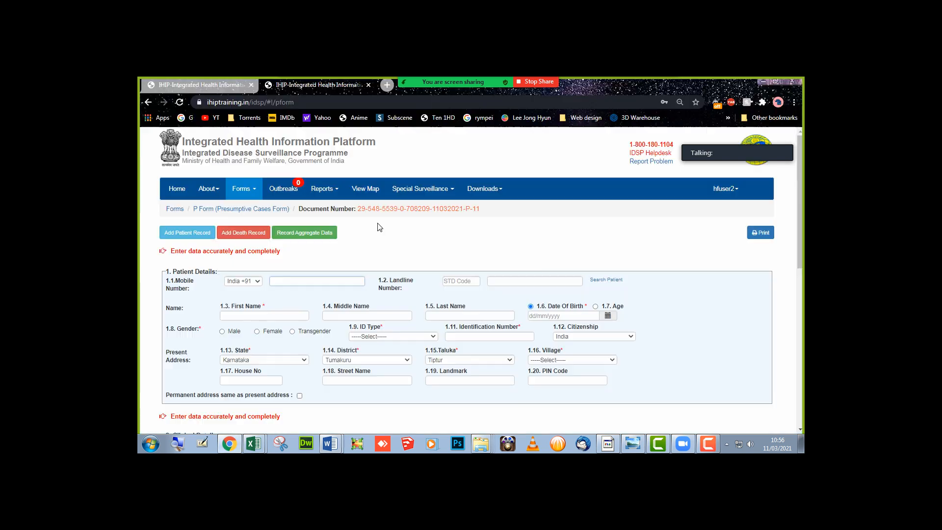
pyautogui.hotkey('ctrl', 'v')
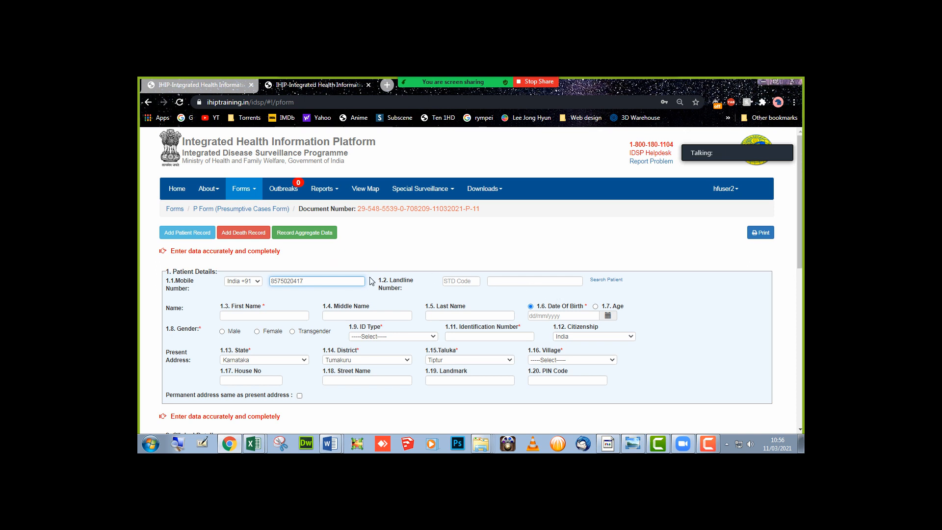
# - Enter the patient's first and last name
pyautogui.click(294, 316)
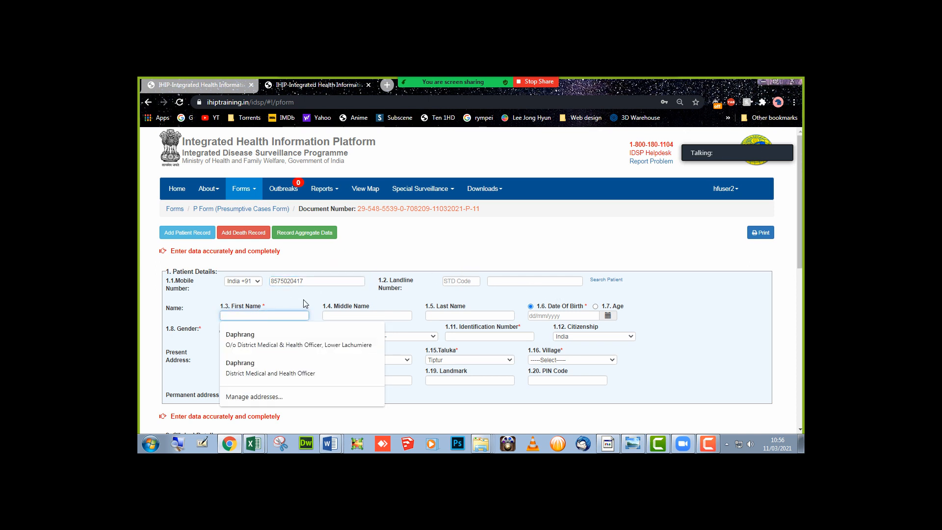
pyautogui.write('Riba')
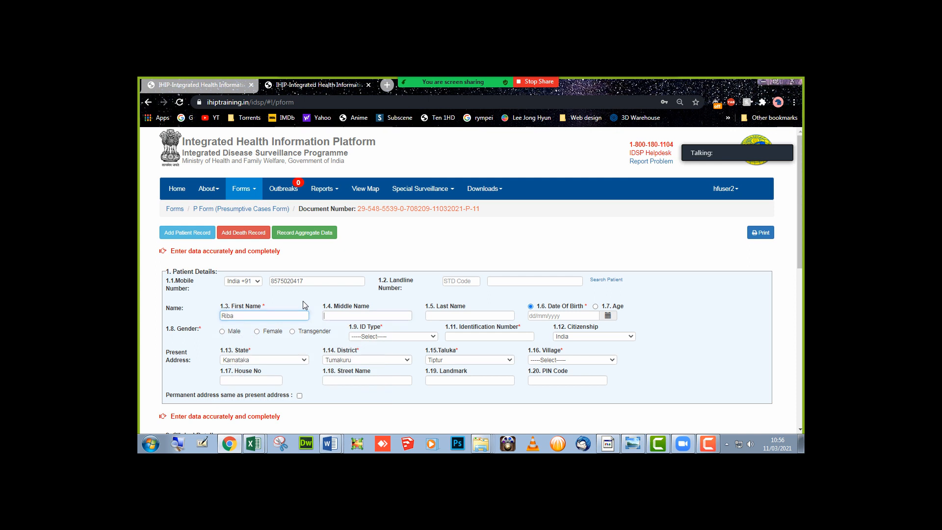
pyautogui.press('Tab')
pyautogui.press('Tab')
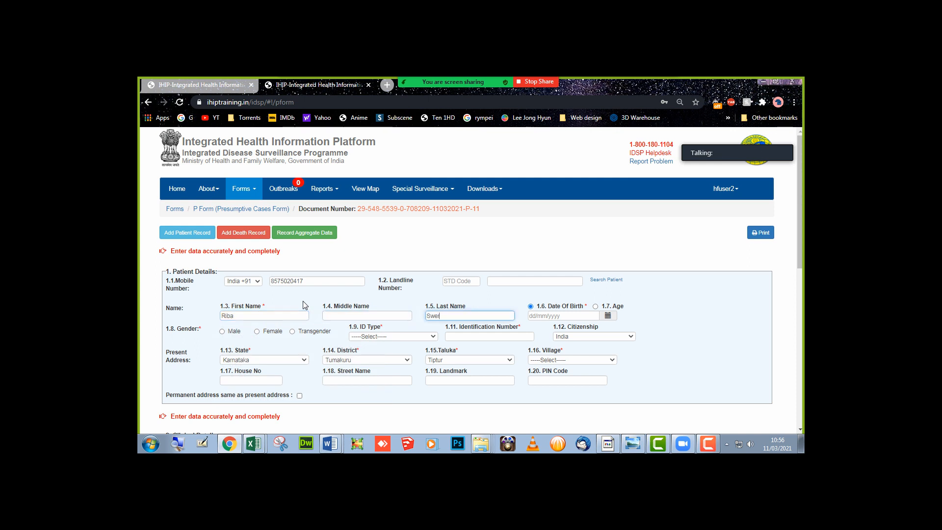
pyautogui.write('r')
pyautogui.press('Tab')
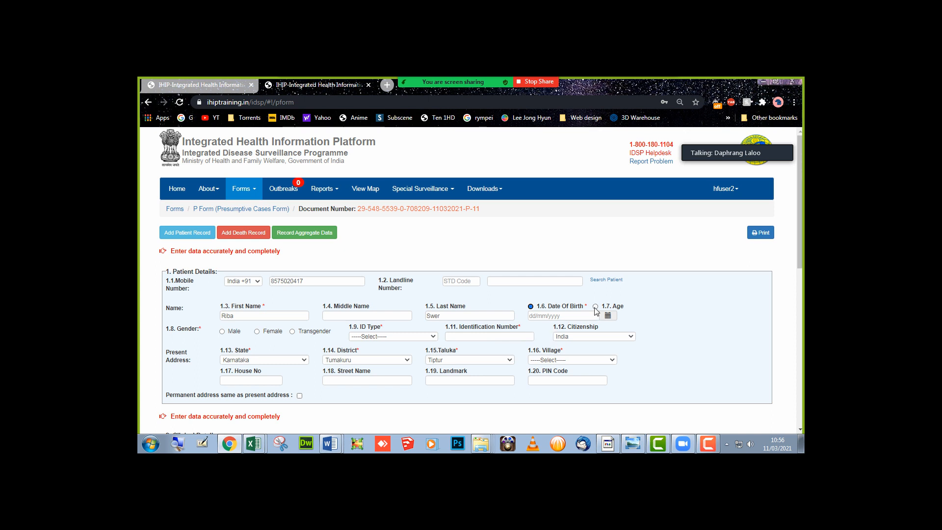
# - Give the age as 5 years, mark the patient Female, and set ID Type to Not Available
pyautogui.click(564, 316)
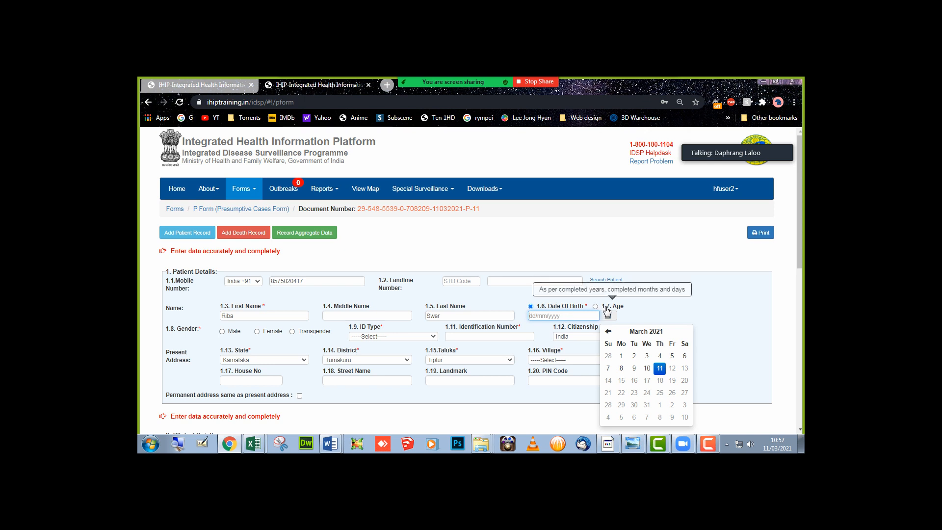
pyautogui.click(596, 306)
pyautogui.click(540, 318)
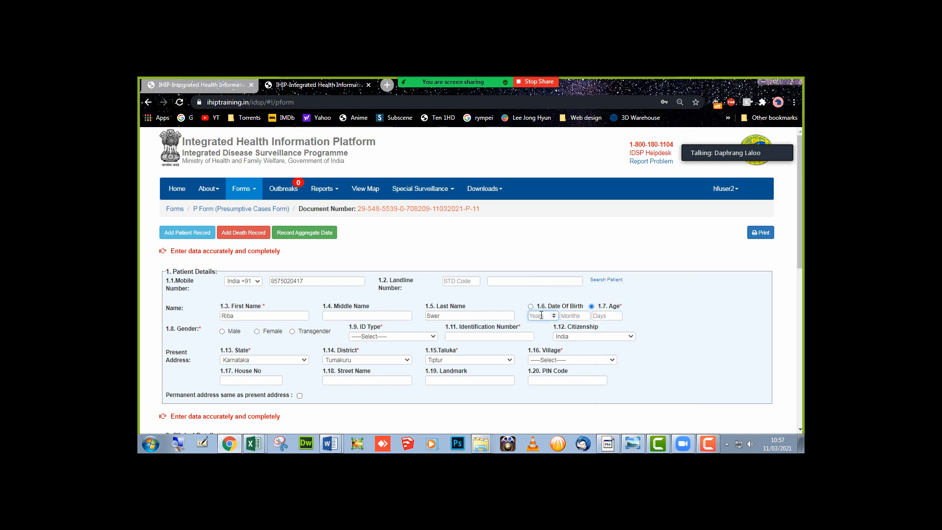
pyautogui.write('5')
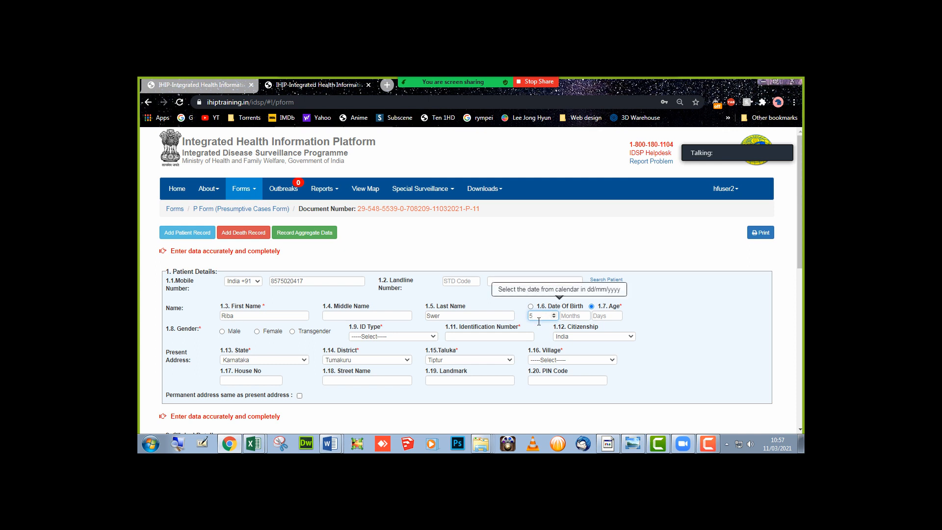
pyautogui.click(272, 334)
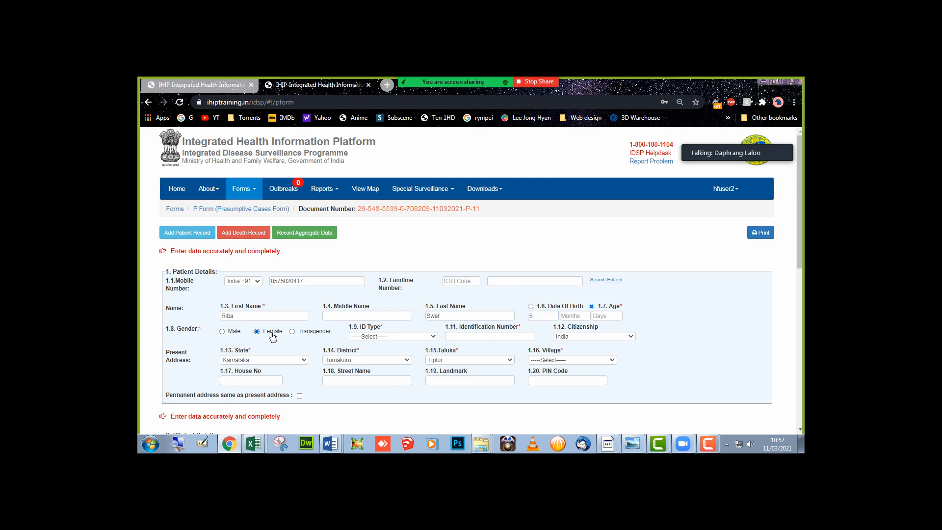
pyautogui.click(378, 337)
pyautogui.scroll(-1, 388, 294)
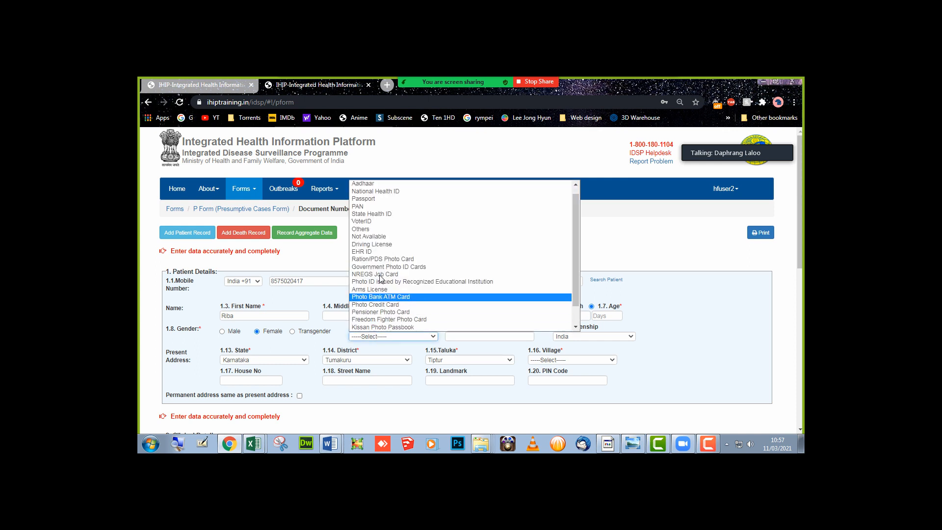
pyautogui.click(382, 238)
pyautogui.scroll(-1, 383, 241)
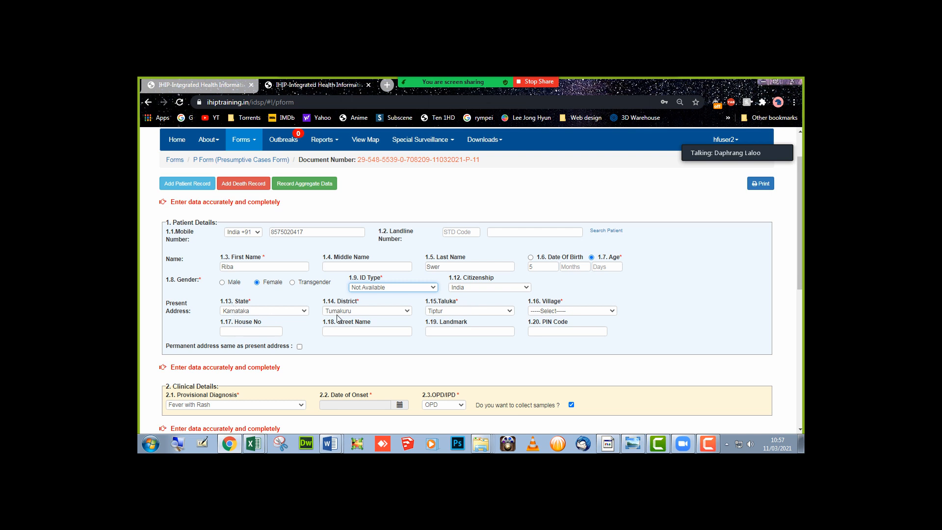
pyautogui.click(483, 311)
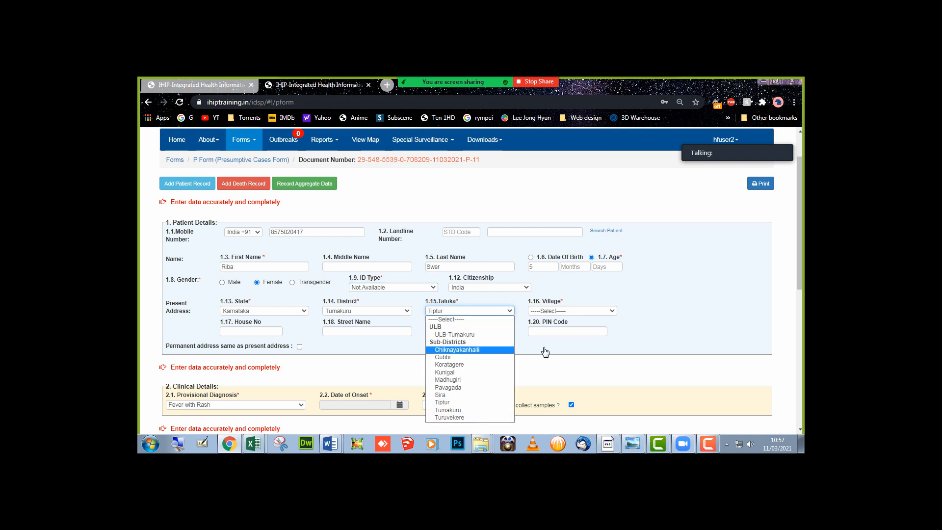
pyautogui.click(667, 330)
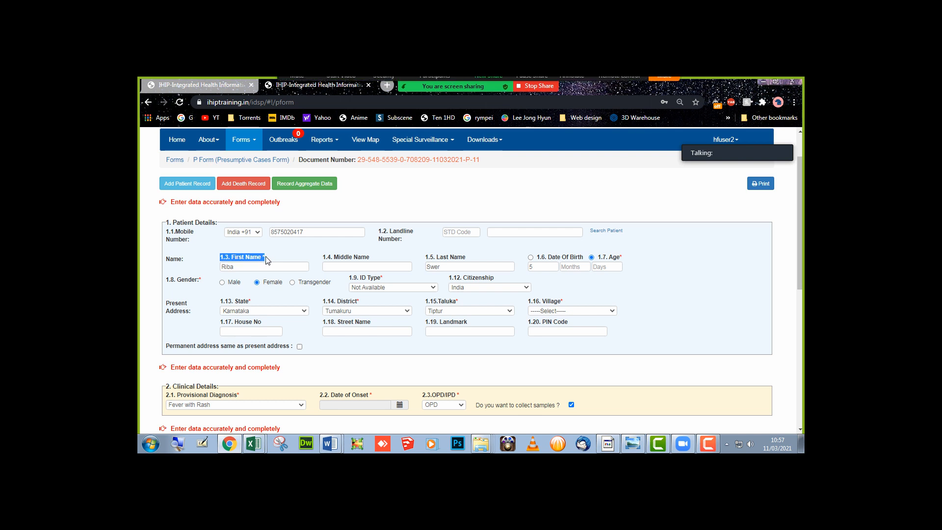
pyautogui.moveTo(267, 257); pyautogui.dragTo(263, 258)
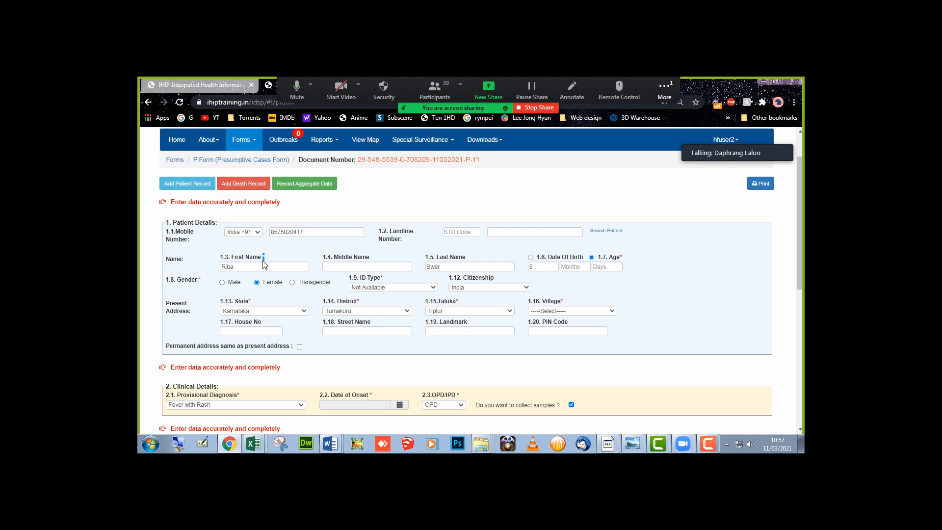
pyautogui.click(266, 263)
pyautogui.moveTo(270, 262); pyautogui.dragTo(264, 264)
pyautogui.click(321, 257)
pyautogui.click(613, 311)
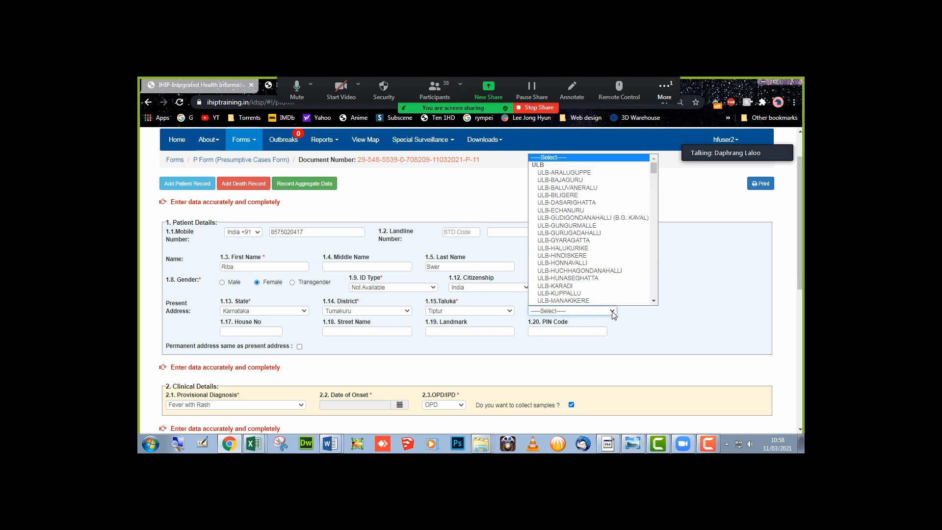
pyautogui.scroll(-1, 614, 235)
pyautogui.click(704, 248)
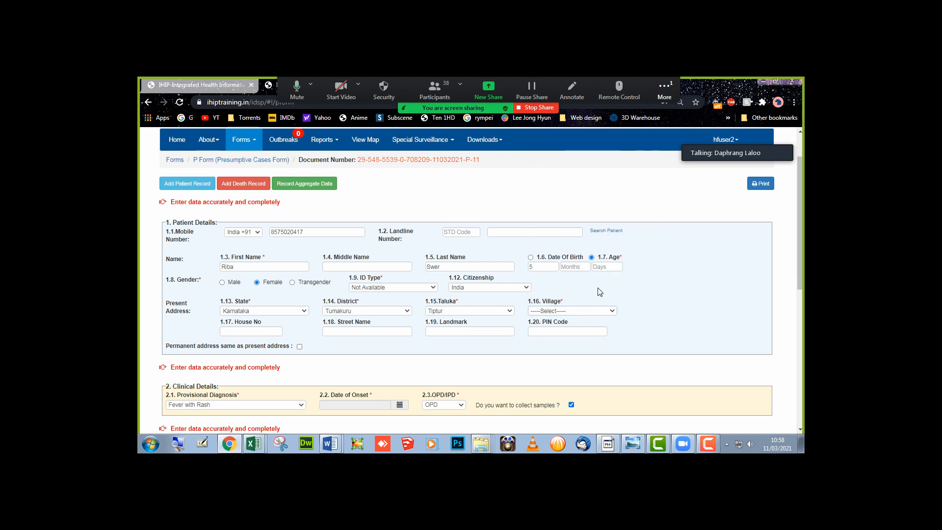
pyautogui.scroll(-3, 178, 331)
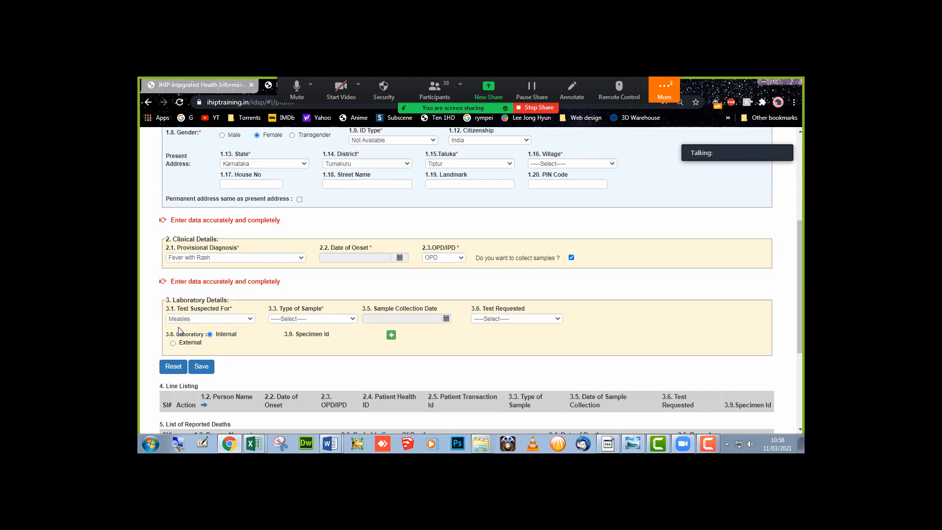
# - Select 'Fever with rash' in the notes and confirm IHIP's Provisional Diagnosis is Fever with Rash
pyautogui.hotkey('alt', 'Tab')
pyautogui.click(245, 319)
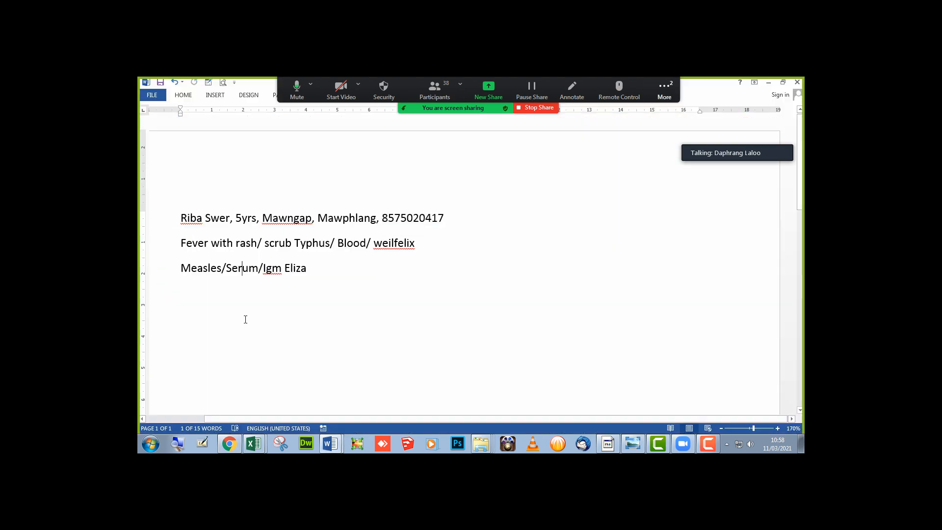
pyautogui.moveTo(180, 244); pyautogui.dragTo(257, 245)
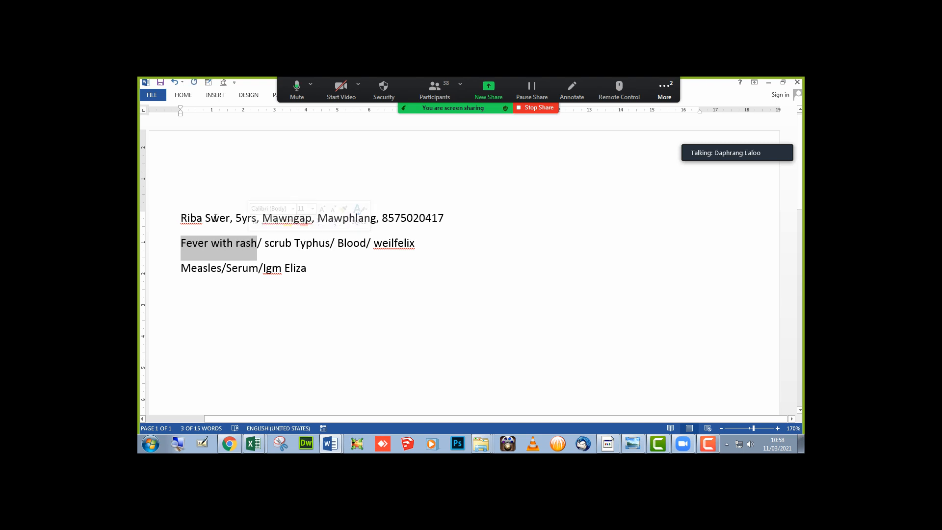
pyautogui.hotkey('alt', 'Tab')
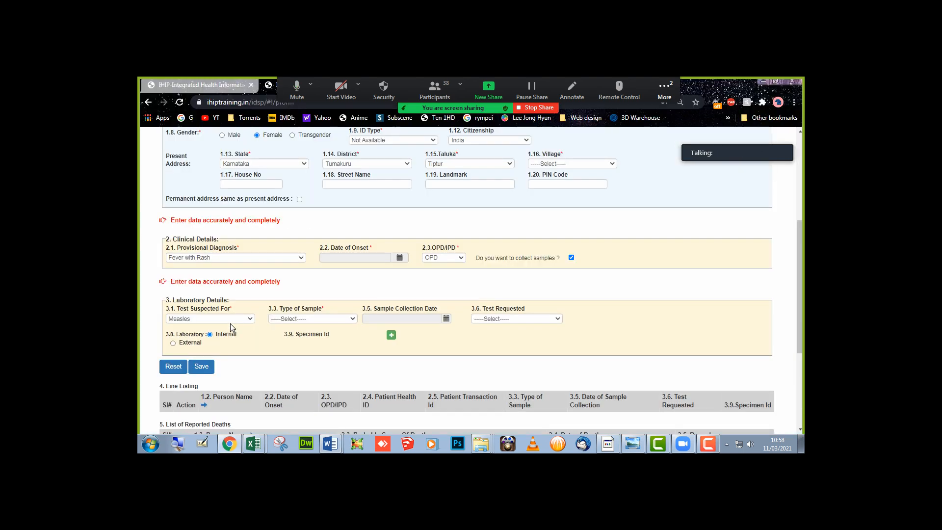
pyautogui.click(231, 322)
pyautogui.click(213, 260)
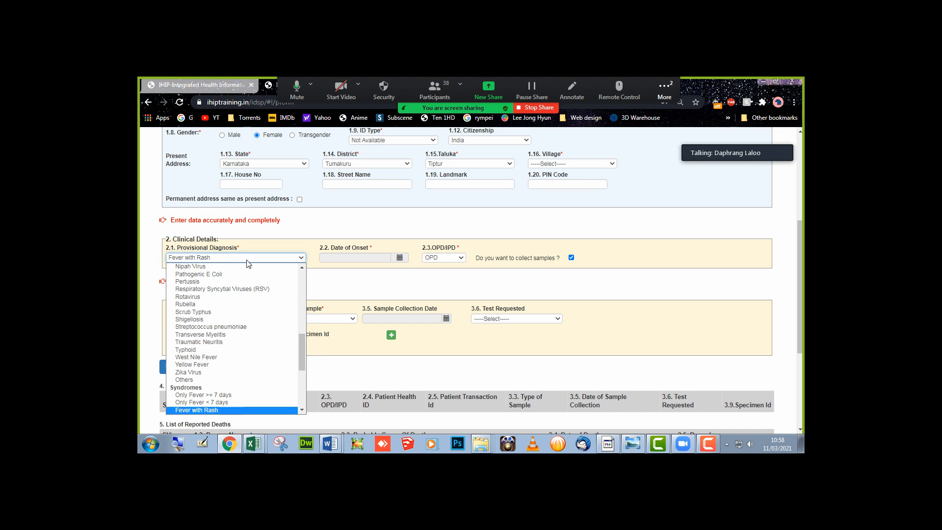
# - Insert a new 'Date of onset' line above the Fever with rash line in Word
pyautogui.hotkey('alt', 'Tab')
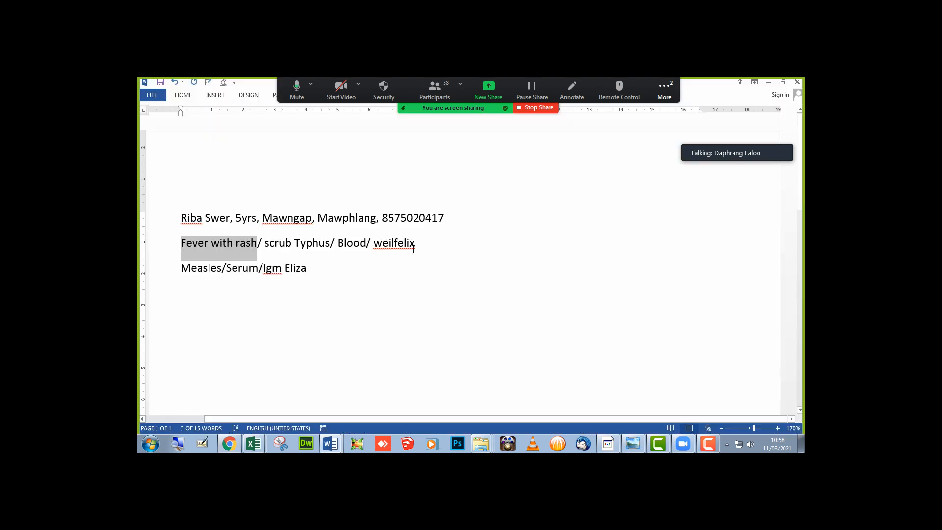
pyautogui.click(181, 245)
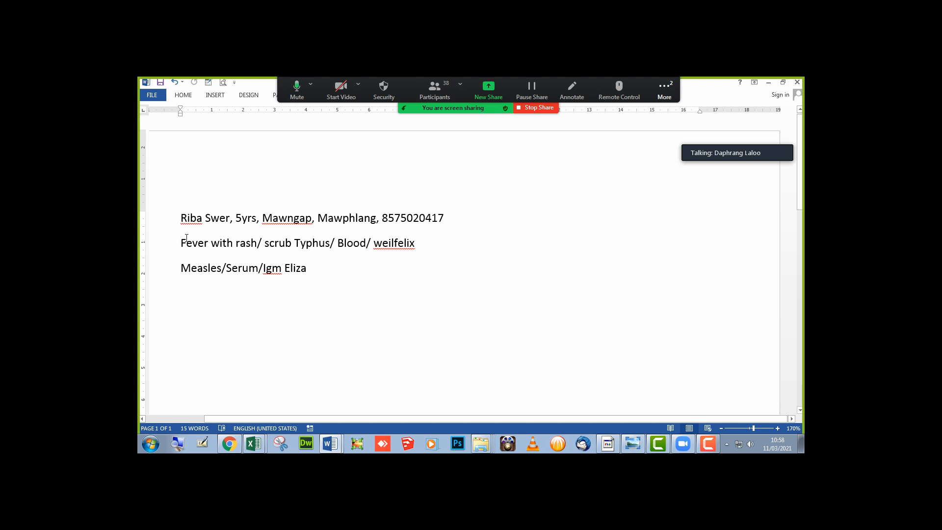
pyautogui.press('Return')
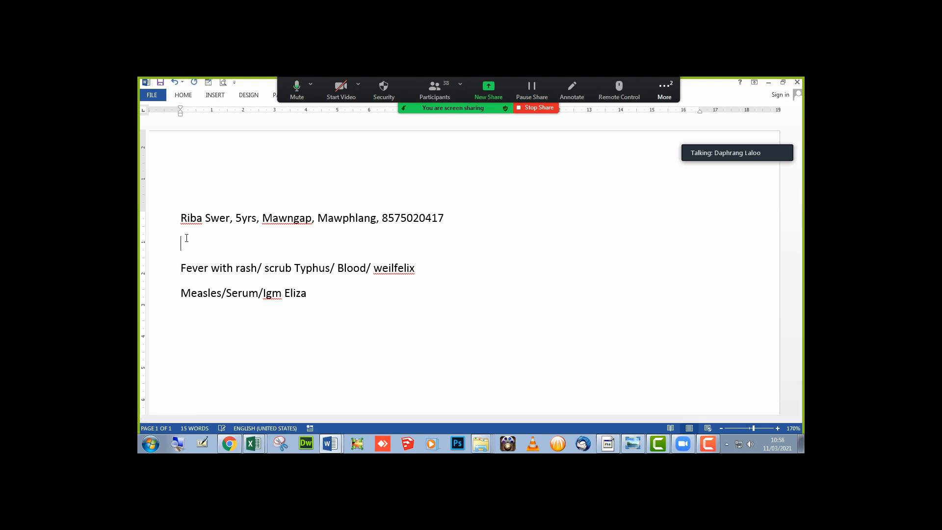
pyautogui.write('Date of onset')
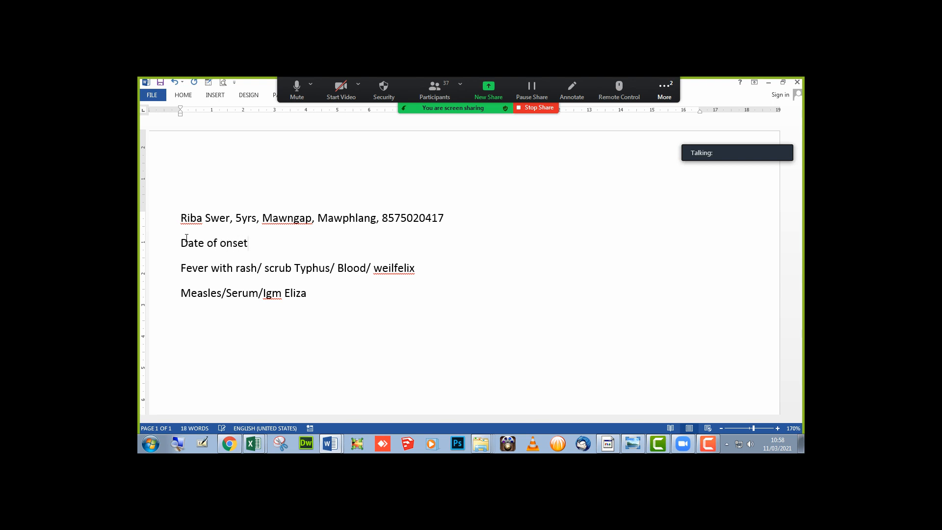
pyautogui.hotkey('alt', 'Tab')
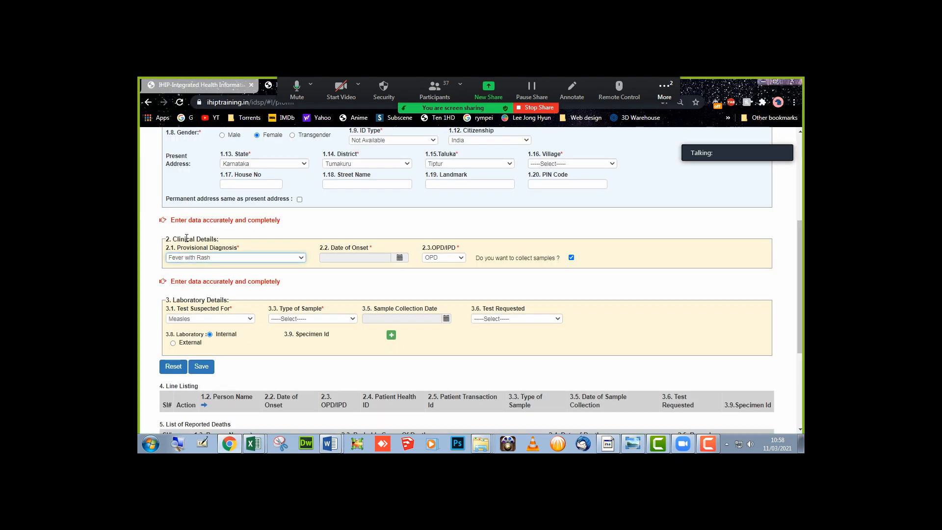
# - Point out the Date of Onset required marker, open and close the Zoom chat, then return to Word
pyautogui.moveTo(370, 248); pyautogui.dragTo(372, 247)
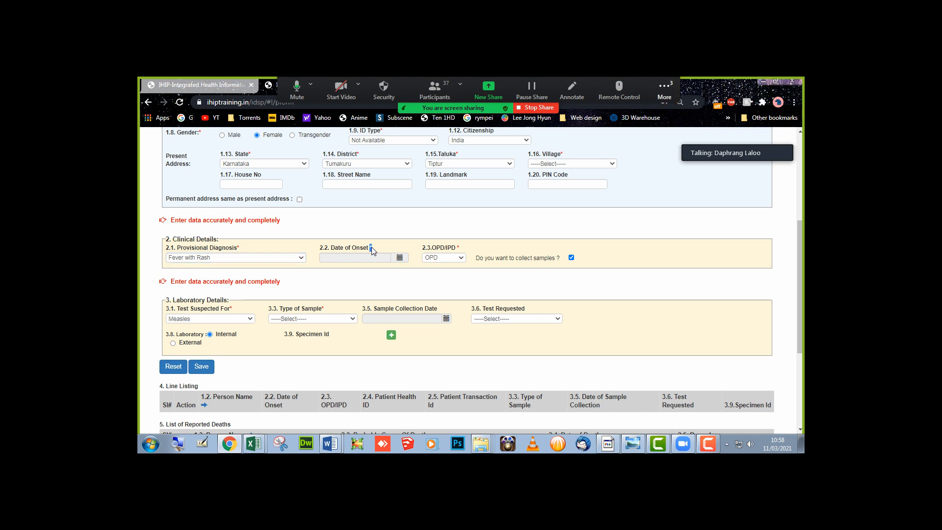
pyautogui.click(665, 91)
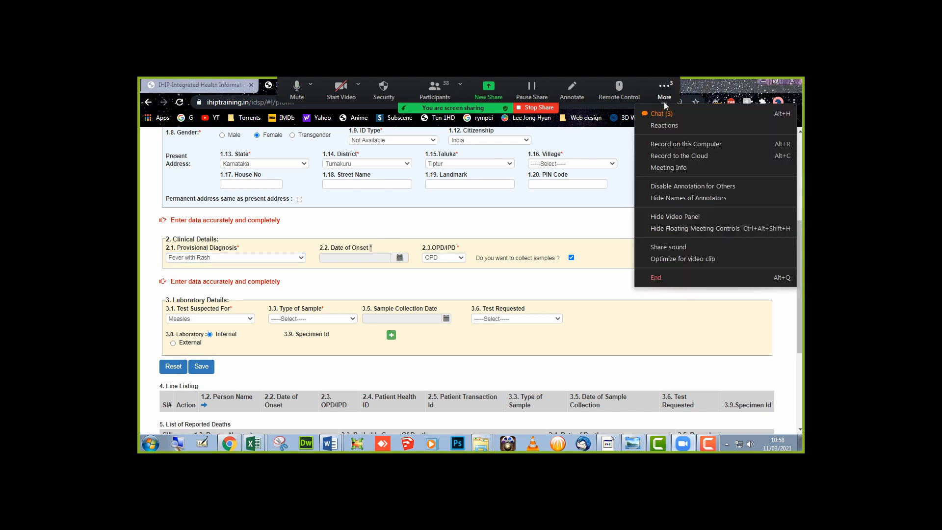
pyautogui.click(664, 114)
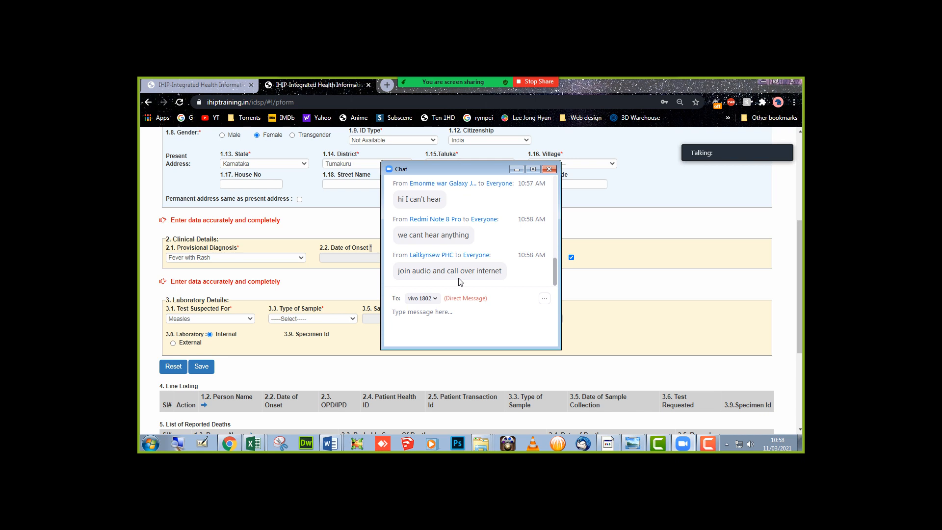
pyautogui.click(549, 169)
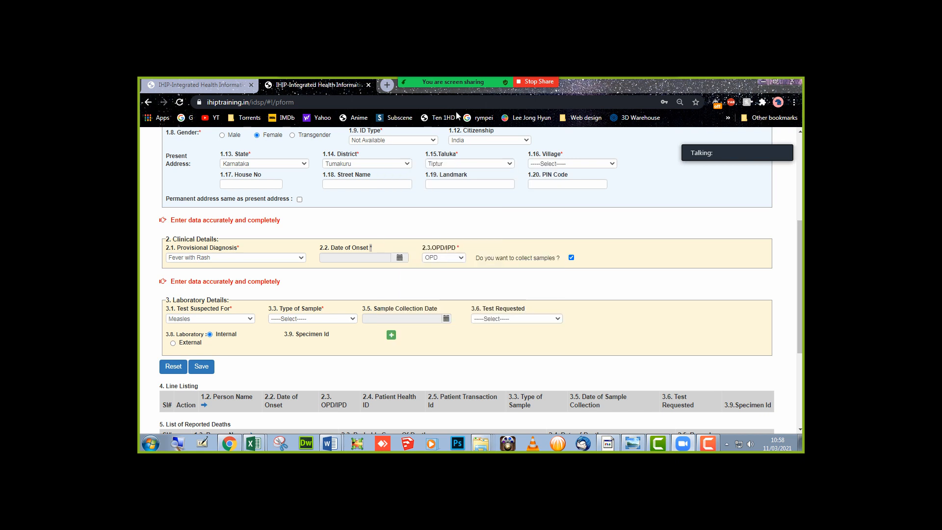
pyautogui.moveTo(437, 82)
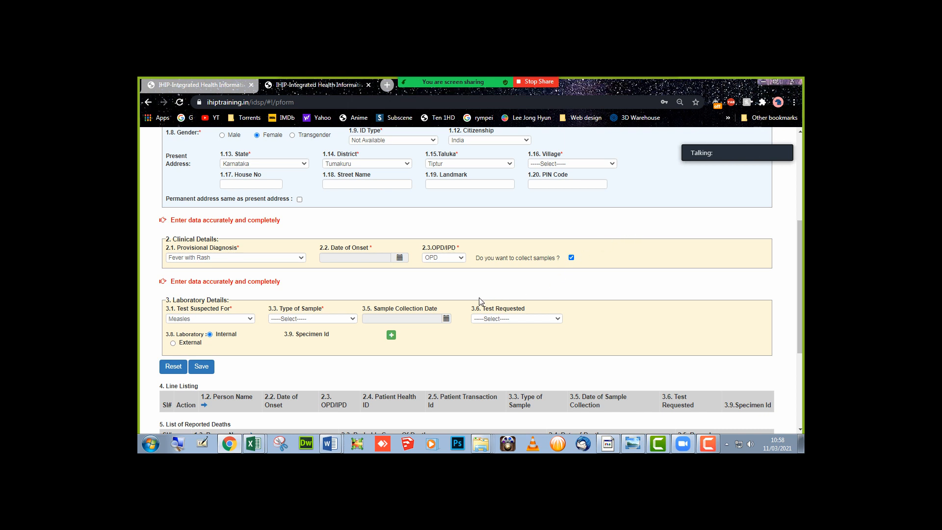
pyautogui.hotkey('alt', 'Tab')
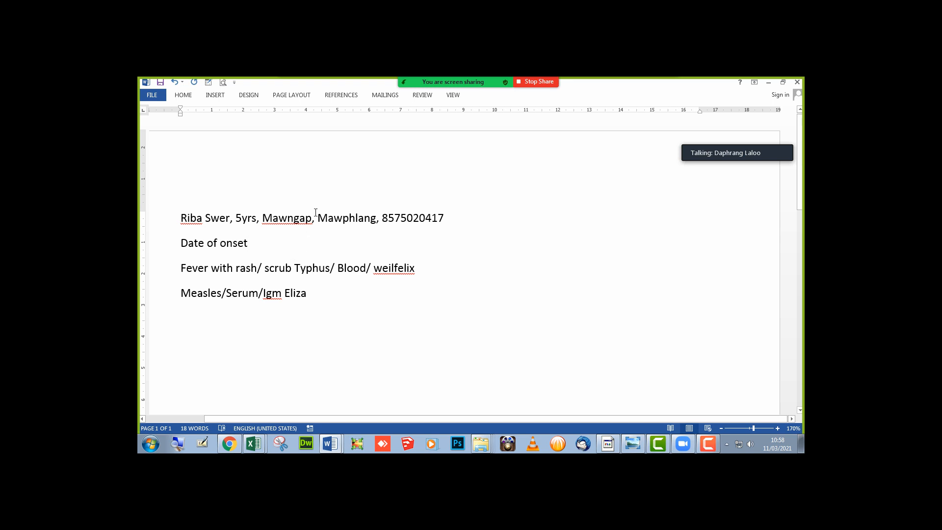
# - Add ': 1-03-2021' to the onset note and set IHIP's Date of Onset to 1 March 2021
pyautogui.write(': ')
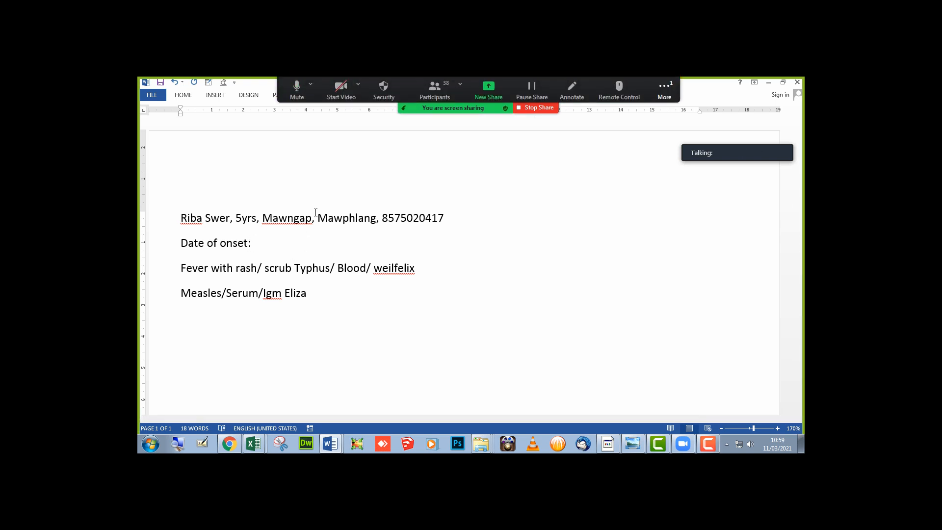
pyautogui.write('1-03-2021')
pyautogui.hotkey('alt', 'Tab')
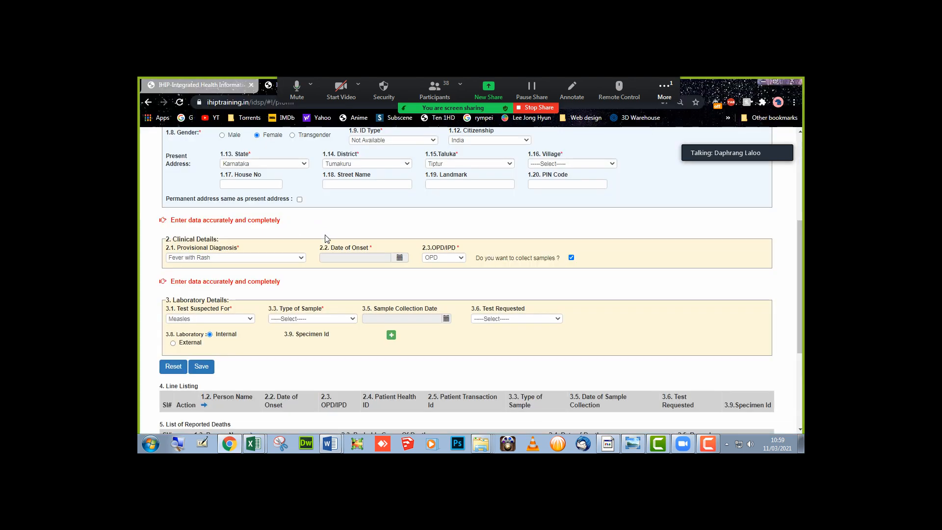
pyautogui.click(338, 256)
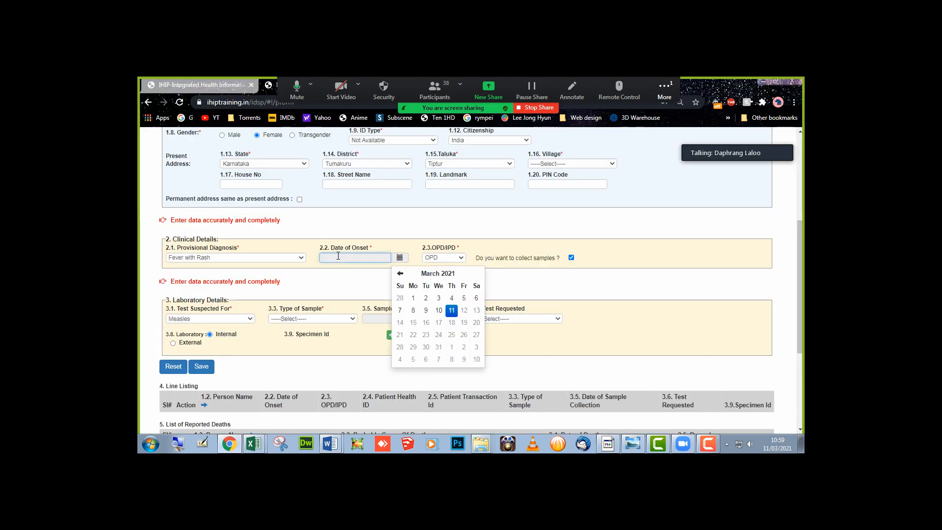
pyautogui.click(412, 299)
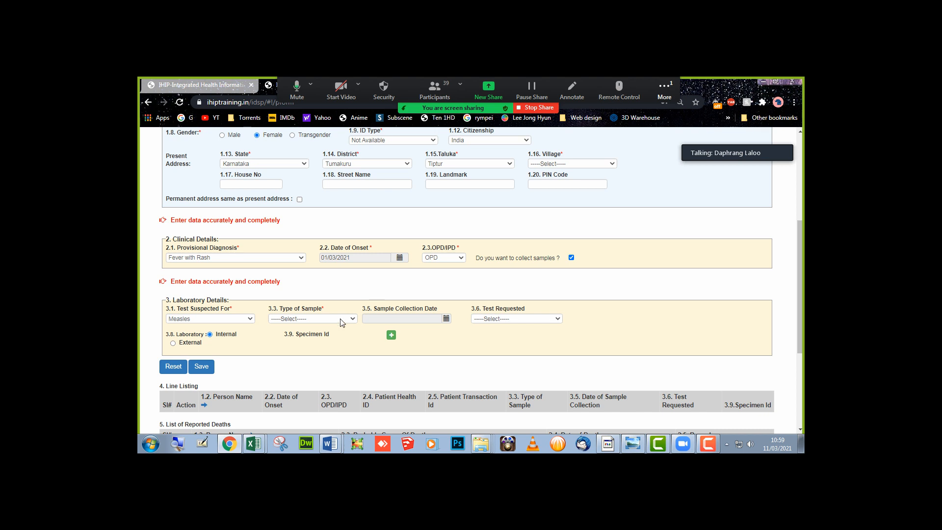
# - Compare the notes with the form, highlight 'scrub Typhus' in Word, then deselect it and return to IHIP
pyautogui.hotkey('alt', 'Tab')
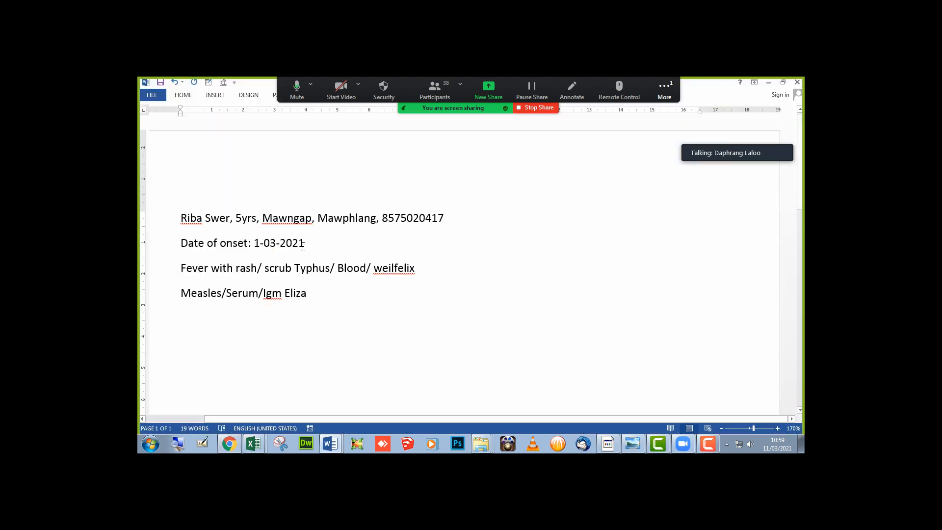
pyautogui.hotkey('alt', 'Tab')
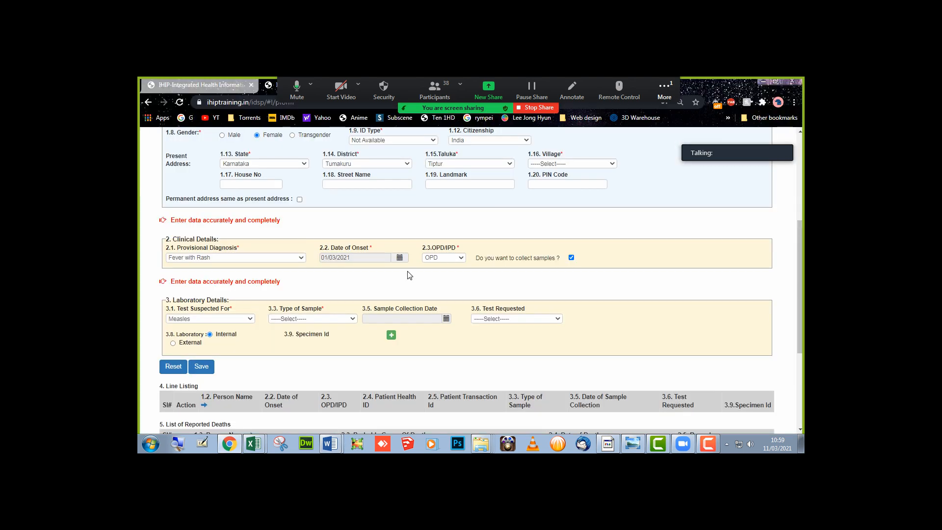
pyautogui.hotkey('alt', 'Tab')
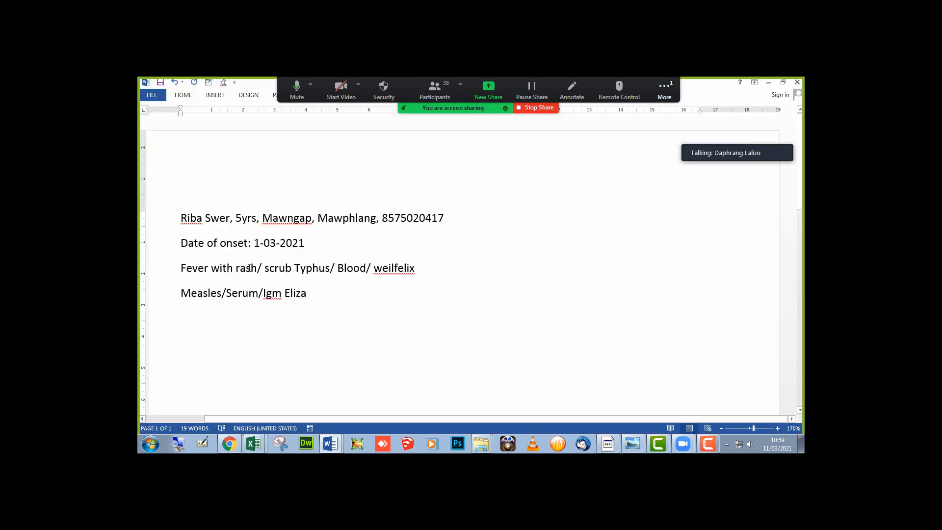
pyautogui.moveTo(267, 270); pyautogui.dragTo(330, 270)
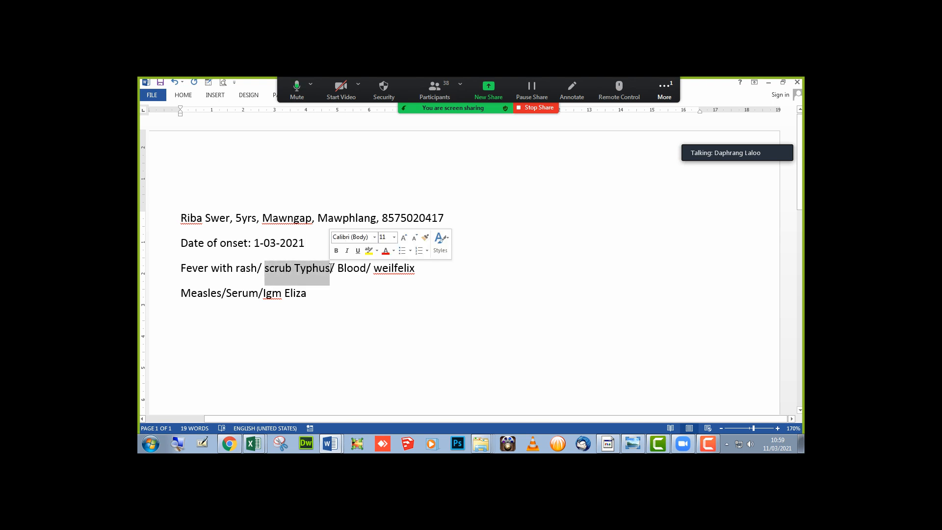
pyautogui.click(304, 300)
pyautogui.hotkey('alt', 'Tab')
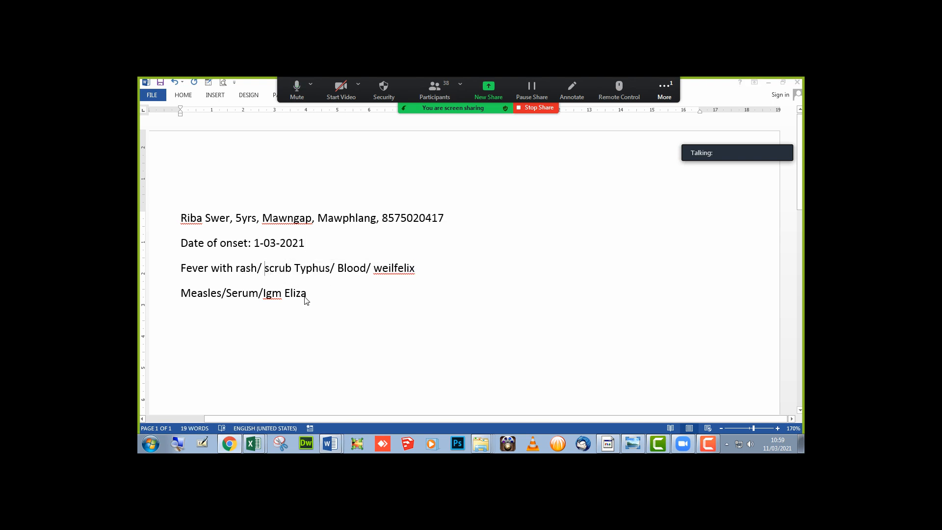
pyautogui.click(223, 319)
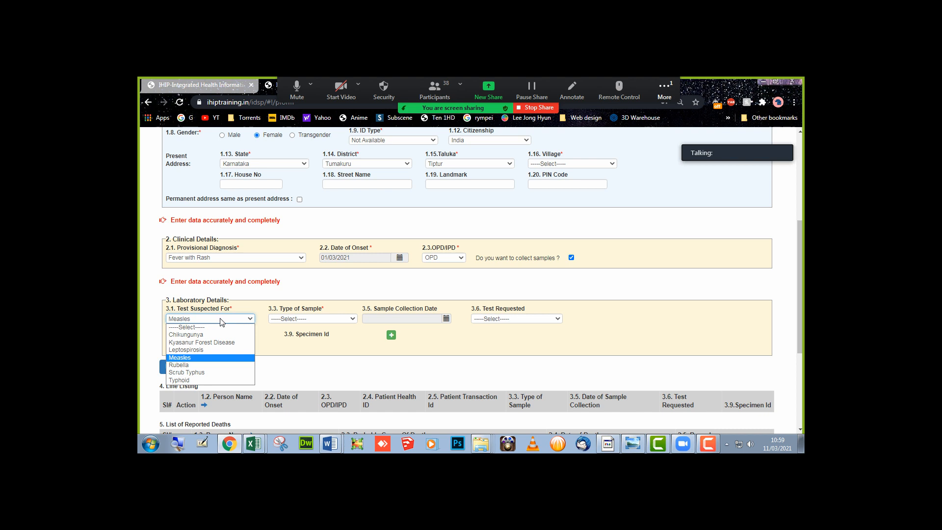
# - Fill the first lab row with Scrub Typhus, Blood, collection date 11/03/2021 and Weil-Felix Test
pyautogui.click(204, 376)
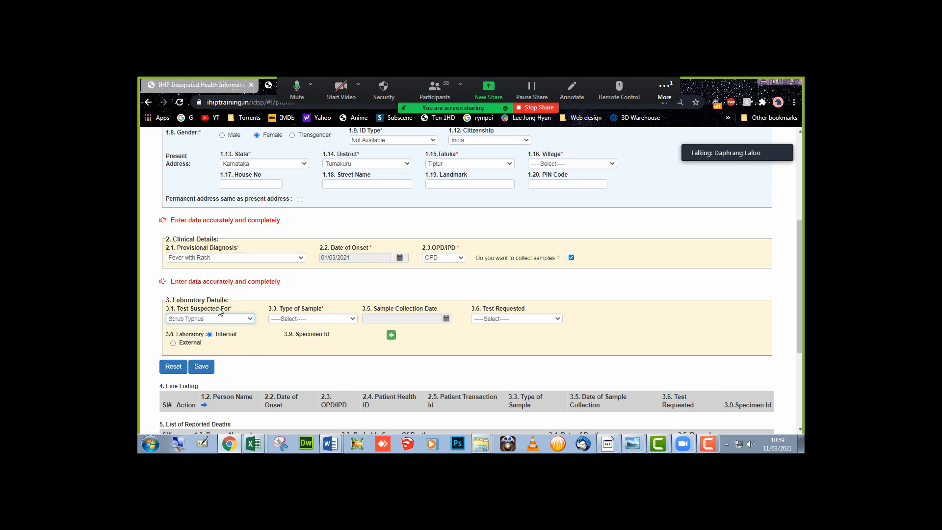
pyautogui.click(283, 319)
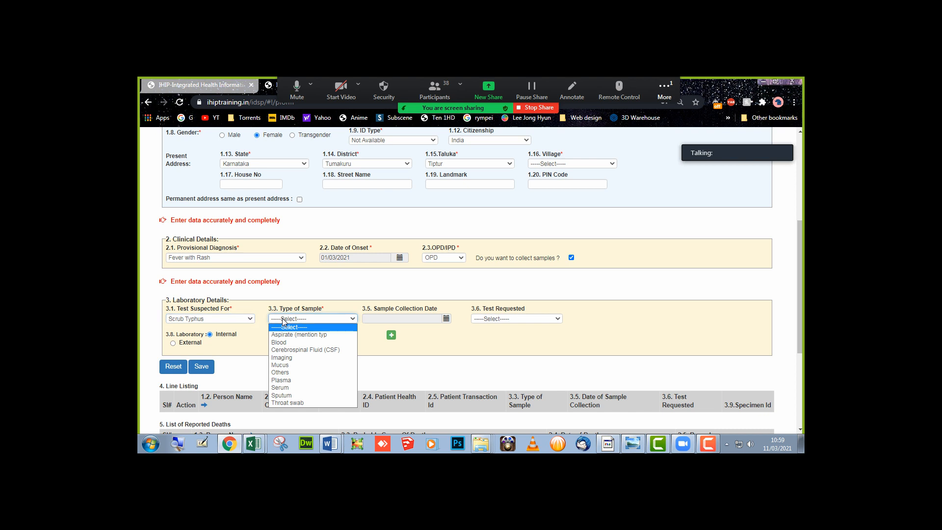
pyautogui.click(289, 343)
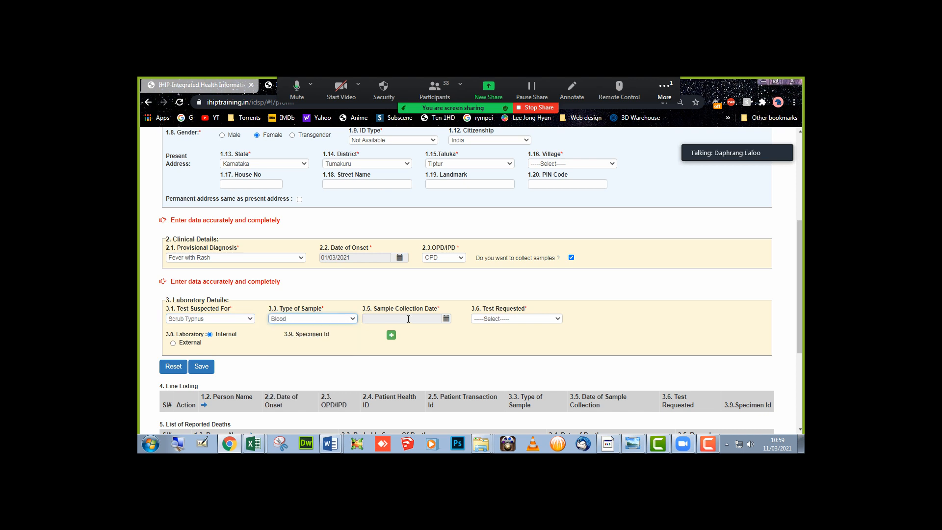
pyautogui.click(408, 319)
pyautogui.click(502, 371)
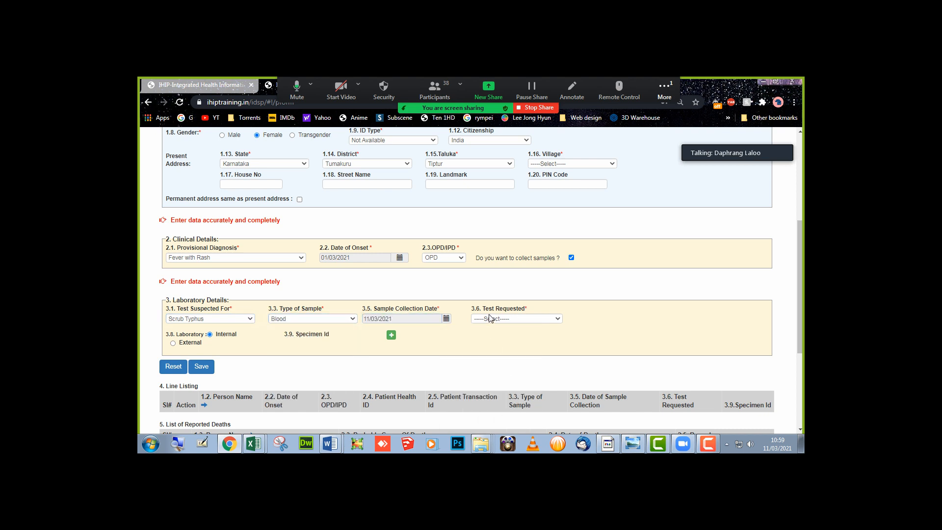
pyautogui.click(490, 318)
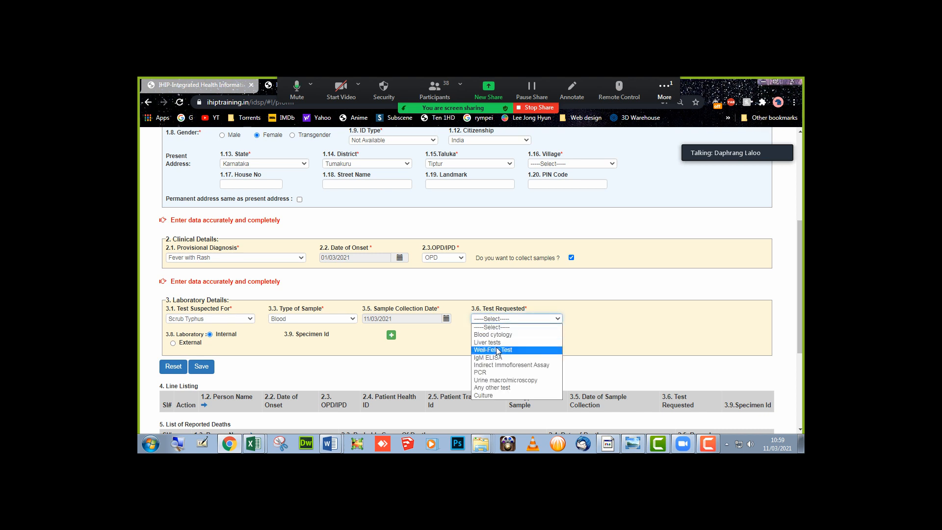
pyautogui.click(498, 350)
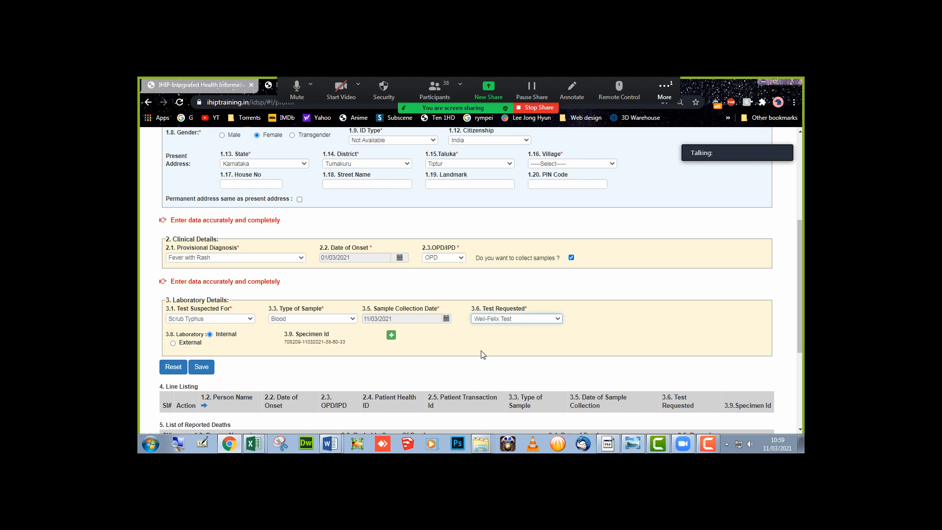
pyautogui.hotkey('alt', 'Tab')
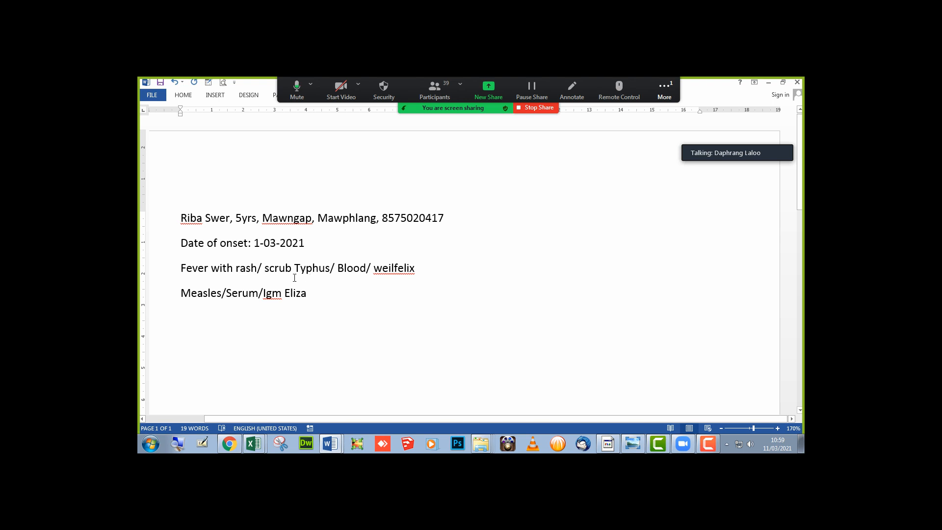
# - Put 'scrub Typhus/ Blood/ weilfelix' on its own line in Word and return to the IHIP form
pyautogui.press('Return')
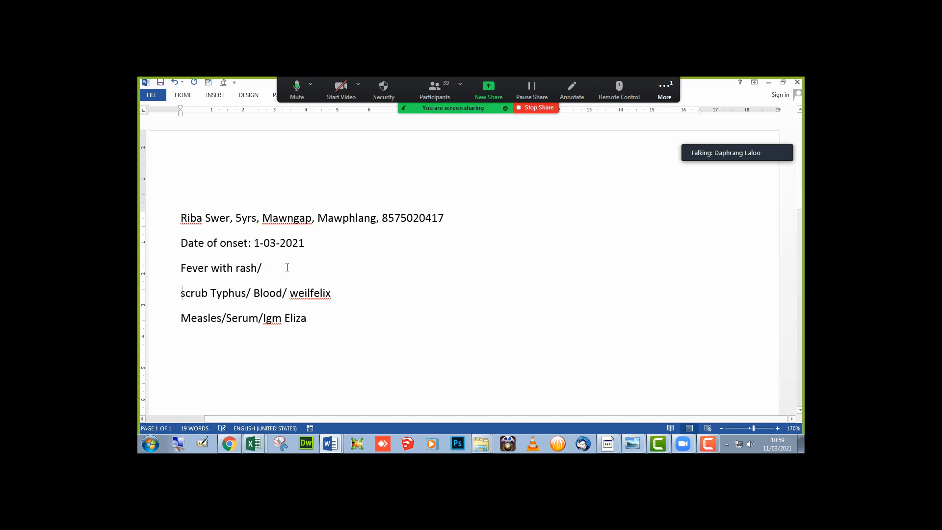
pyautogui.hotkey('alt', 'Tab')
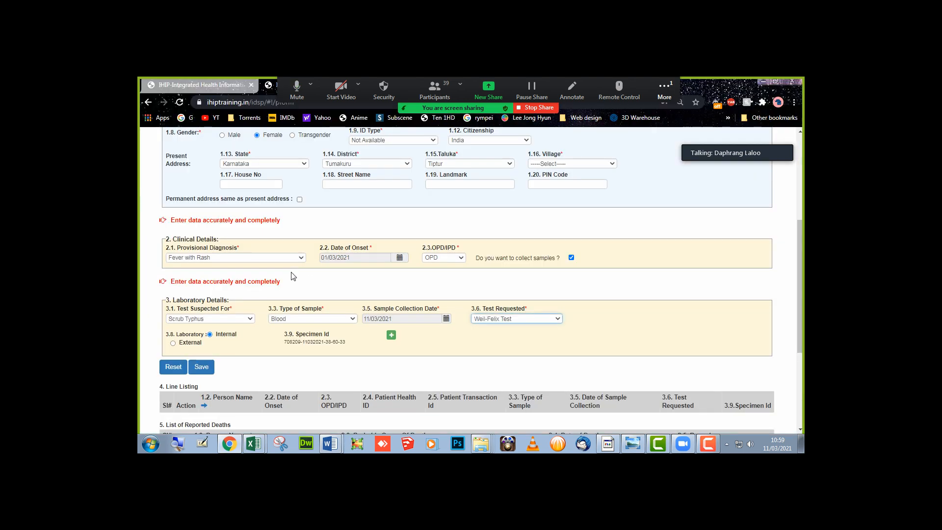
# - Add a second lab row: Measles, Serum, collected 11/03/2021, IgM ELISA requested
pyautogui.click(391, 335)
pyautogui.scroll(-2, 391, 339)
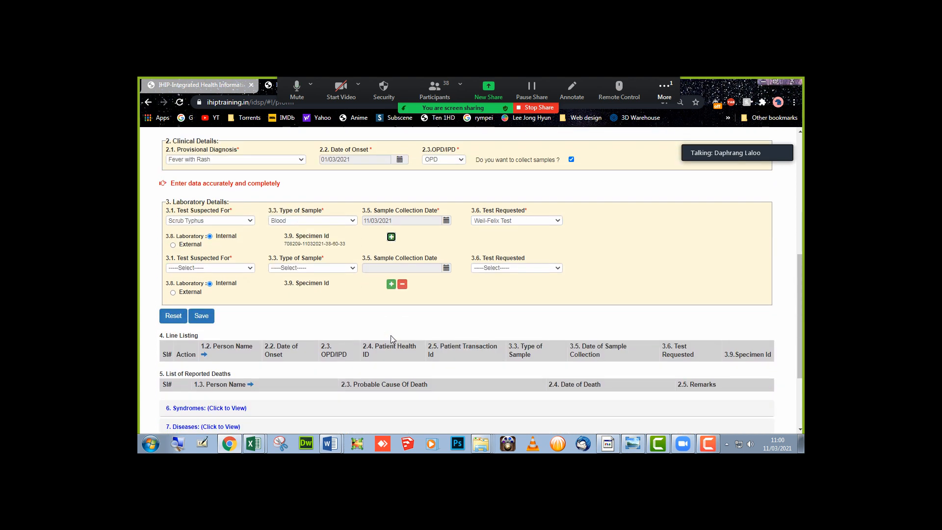
pyautogui.click(186, 269)
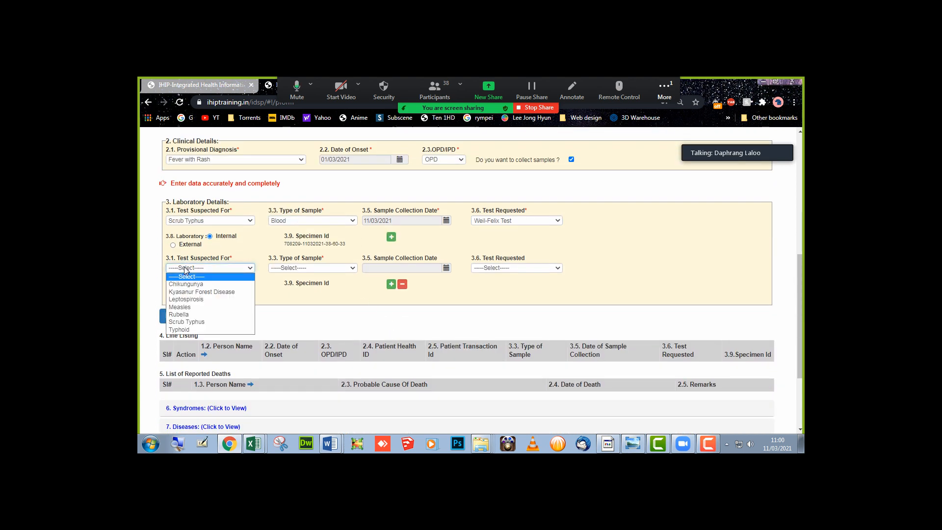
pyautogui.click(195, 309)
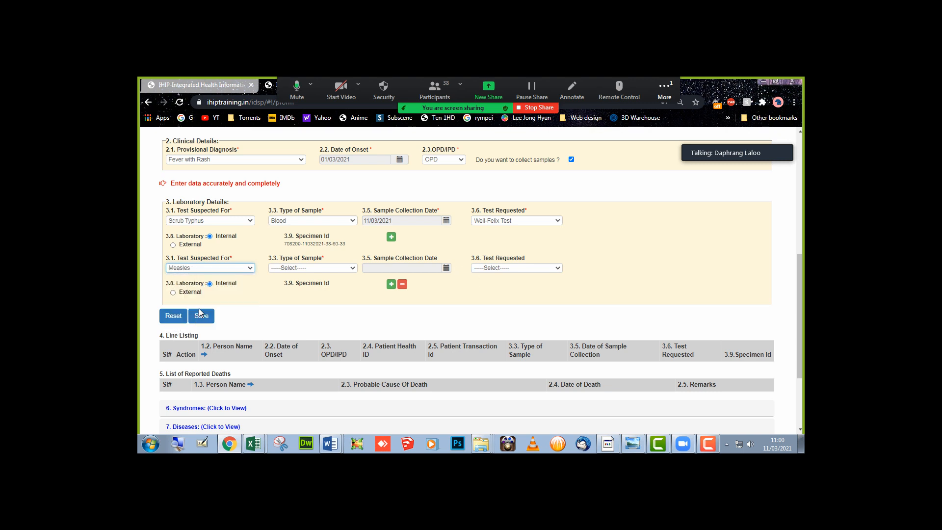
pyautogui.hotkey('alt', 'Tab')
pyautogui.hotkey('alt', 'Tab')
pyautogui.click(324, 268)
pyautogui.click(296, 306)
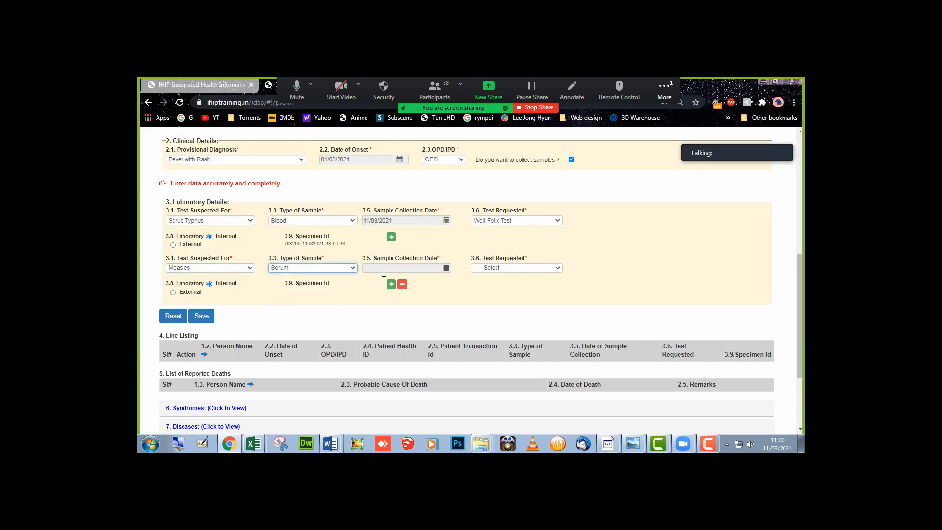
pyautogui.click(446, 268)
pyautogui.click(501, 321)
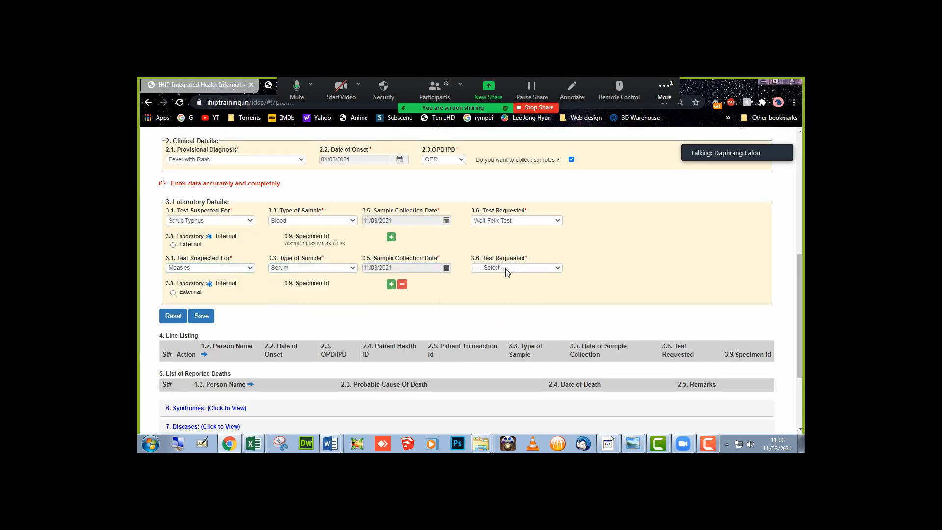
pyautogui.click(506, 271)
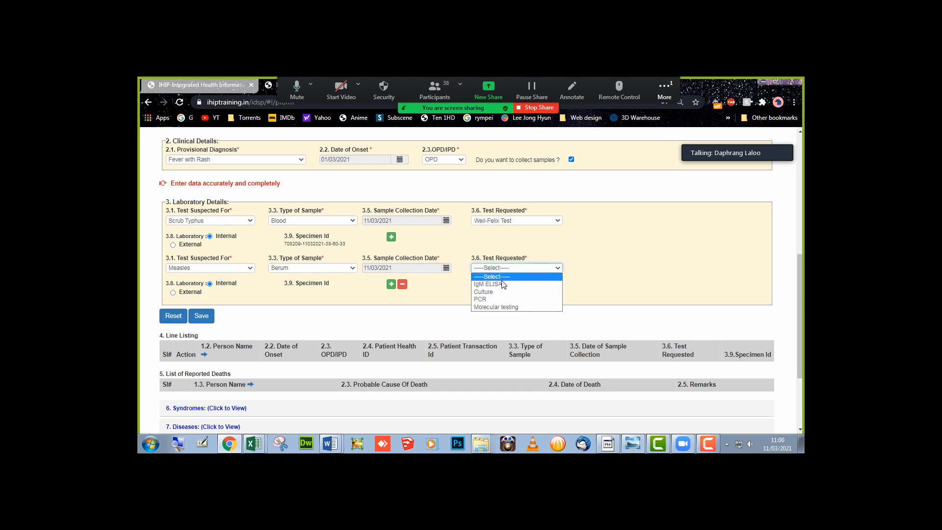
pyautogui.click(504, 284)
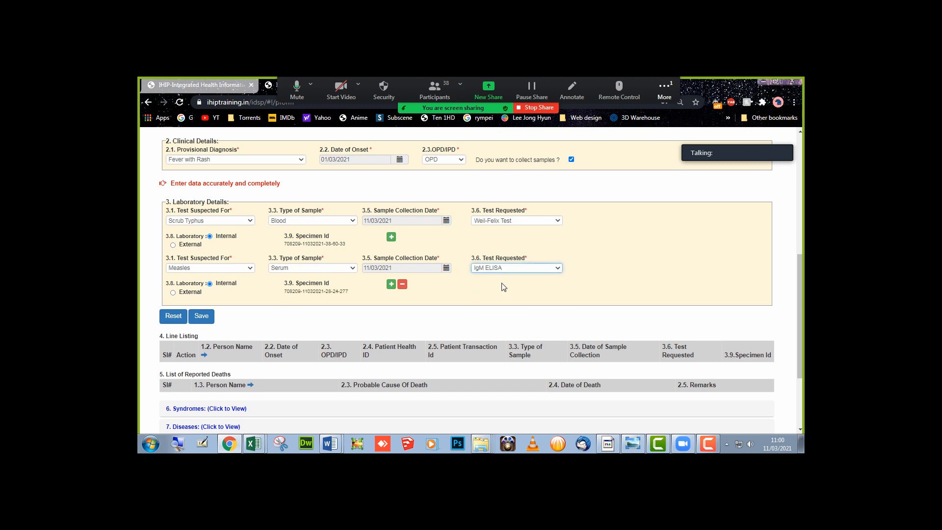
# - Try External for the second row's laboratory, then set it back to Internal
pyautogui.click(187, 293)
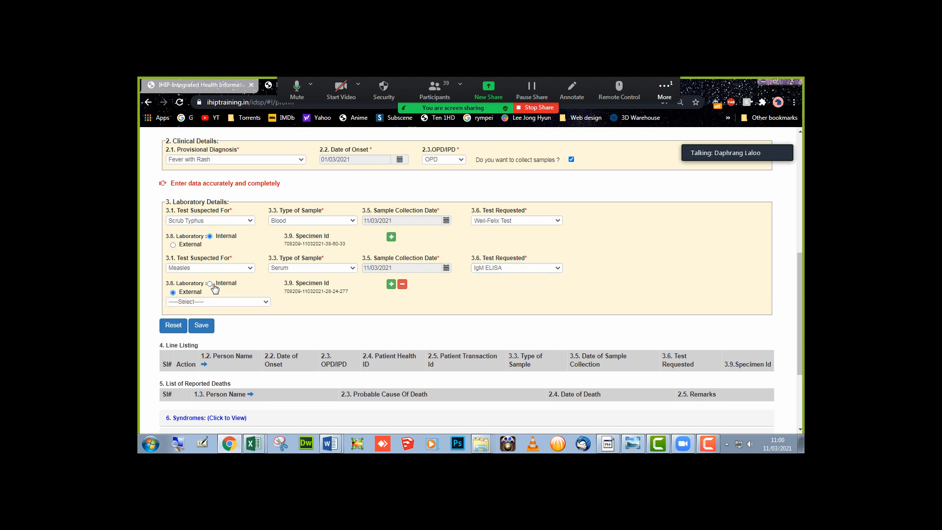
pyautogui.click(213, 302)
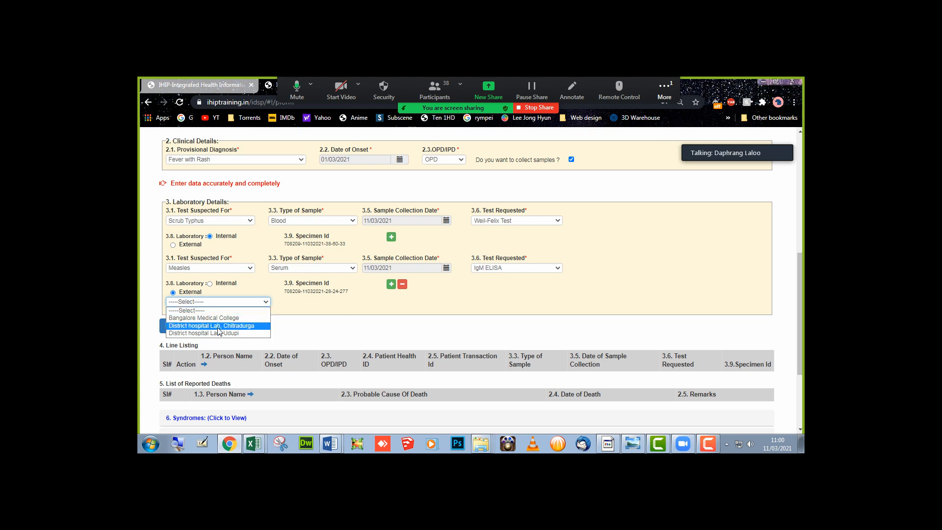
pyautogui.click(307, 333)
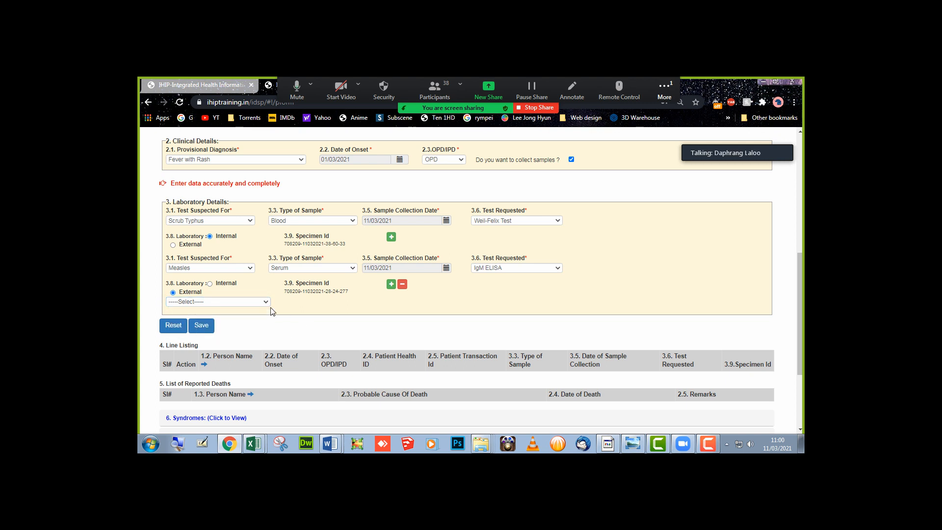
pyautogui.click(233, 287)
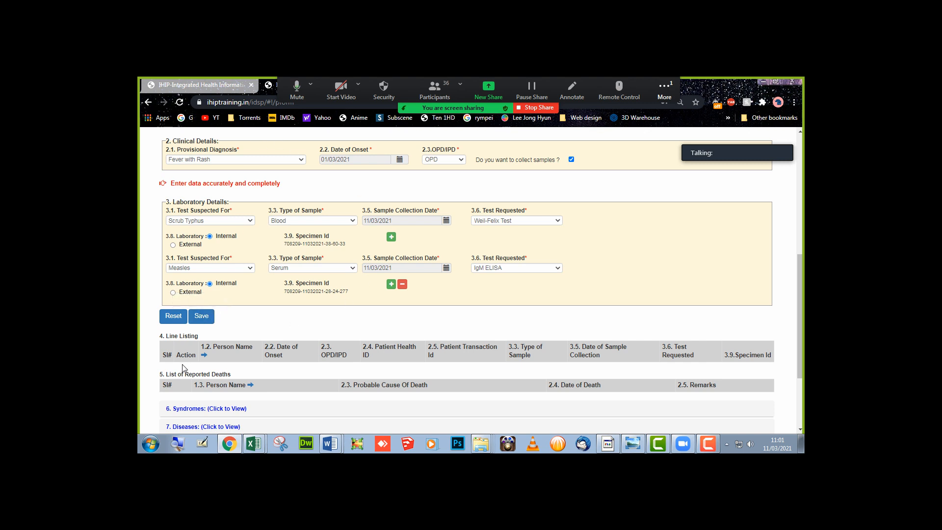
# - Attempt to save the patient record twice and scroll through the form to review it
pyautogui.click(202, 316)
pyautogui.scroll(3, 208, 323)
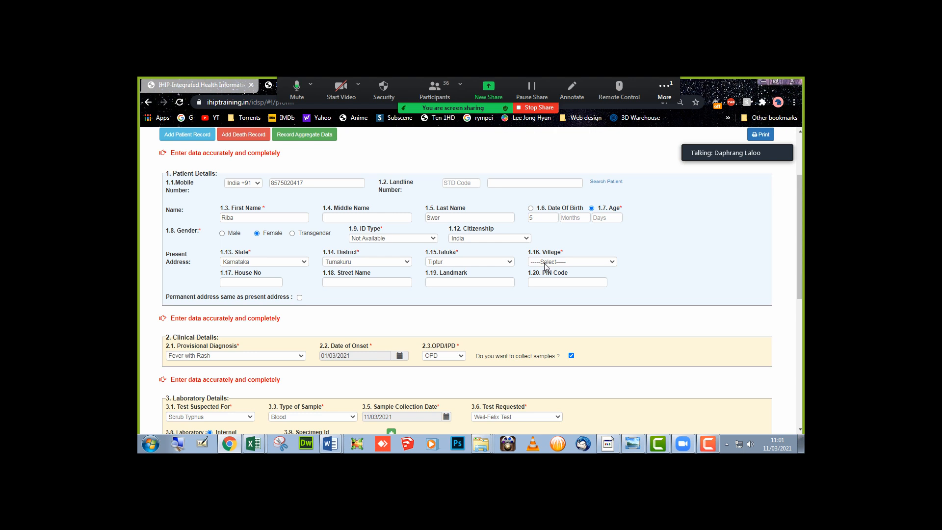
pyautogui.scroll(-3, 546, 267)
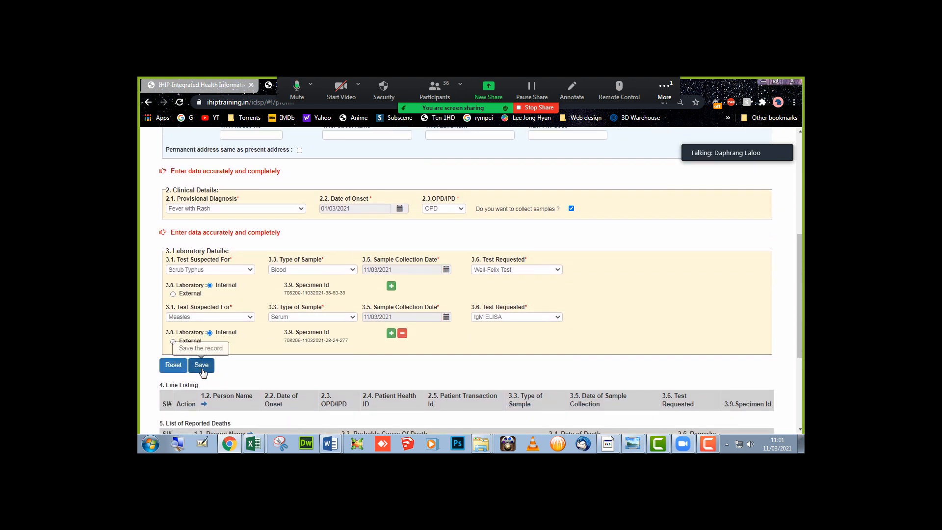
pyautogui.click(203, 369)
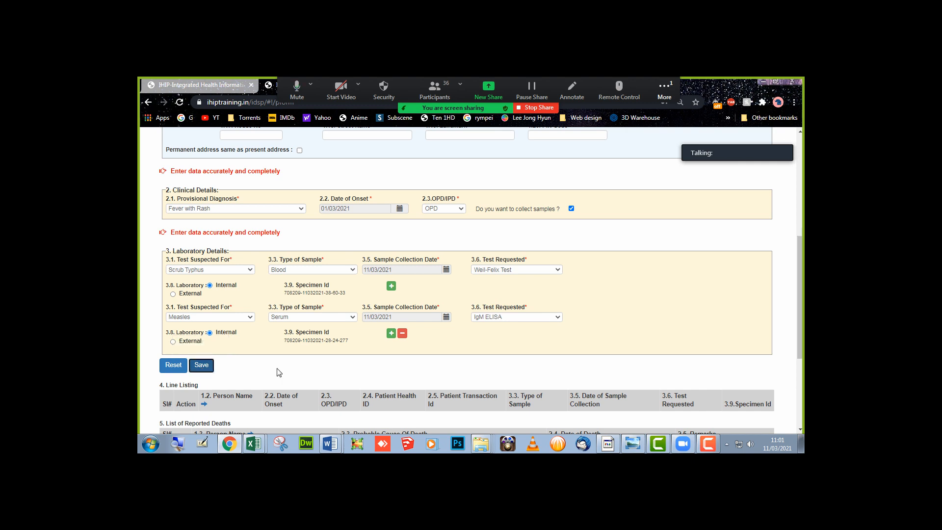
pyautogui.scroll(-2, 469, 366)
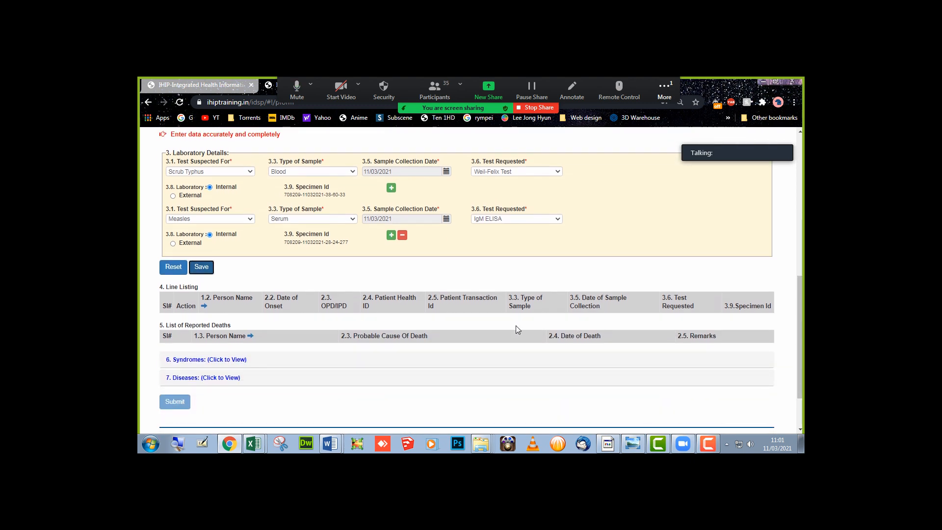
pyautogui.scroll(2, 517, 325)
pyautogui.scroll(-1, 516, 329)
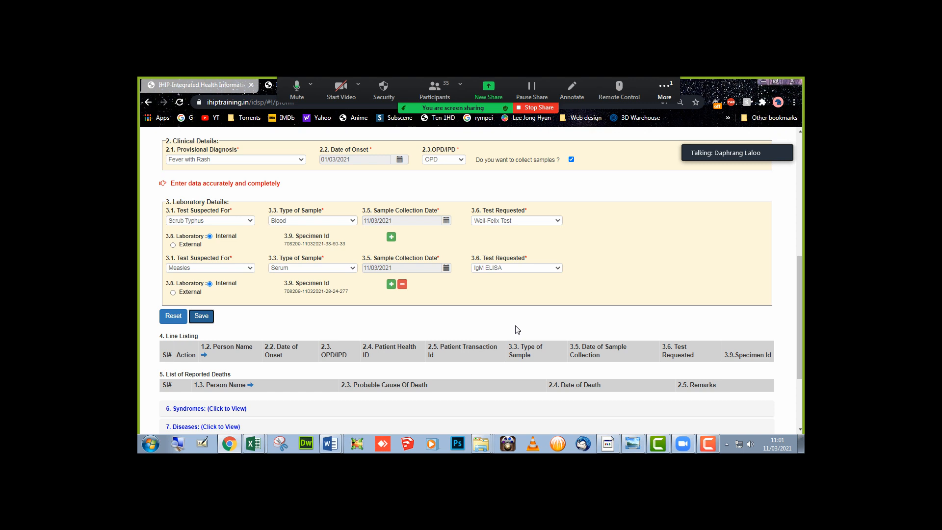
pyautogui.scroll(4, 516, 328)
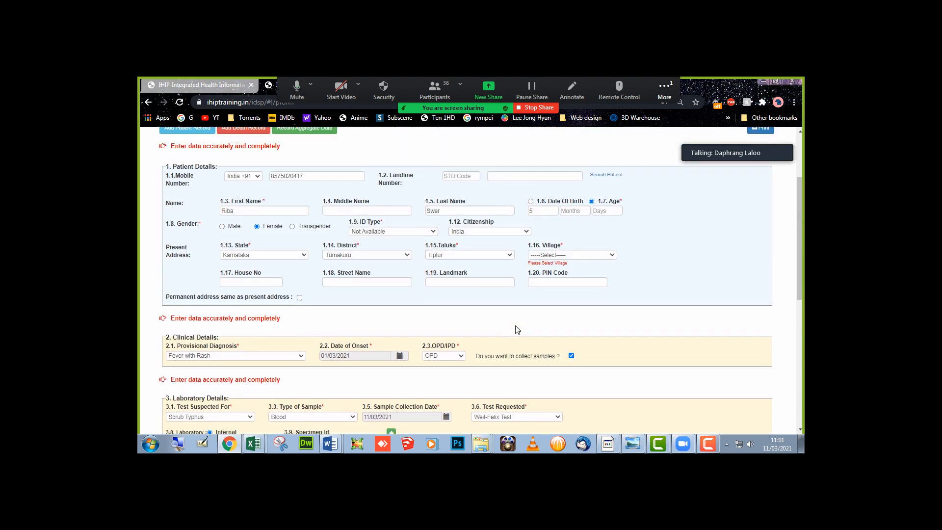
# - Choose ULB-DASARIGHATTA as the patient's village in 1.16 Village
pyautogui.click(563, 255)
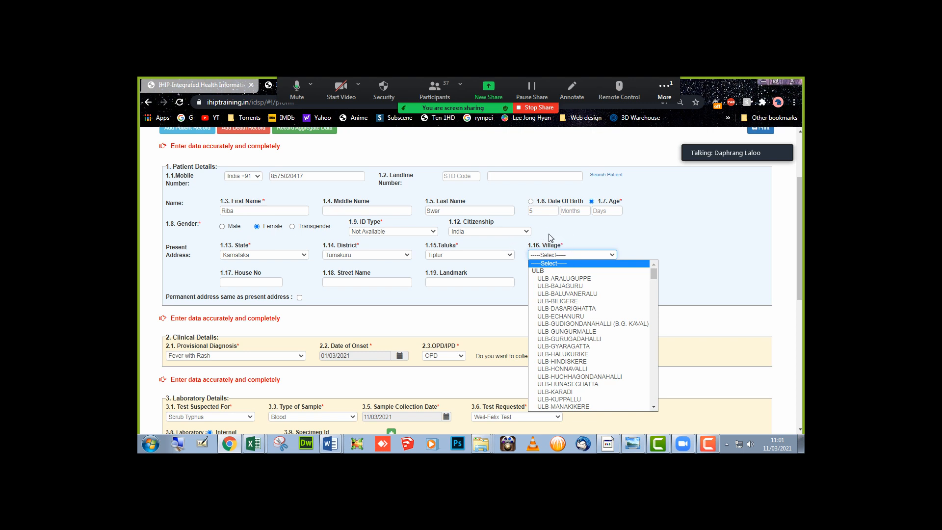
pyautogui.click(561, 245)
pyautogui.moveTo(560, 245); pyautogui.dragTo(565, 248)
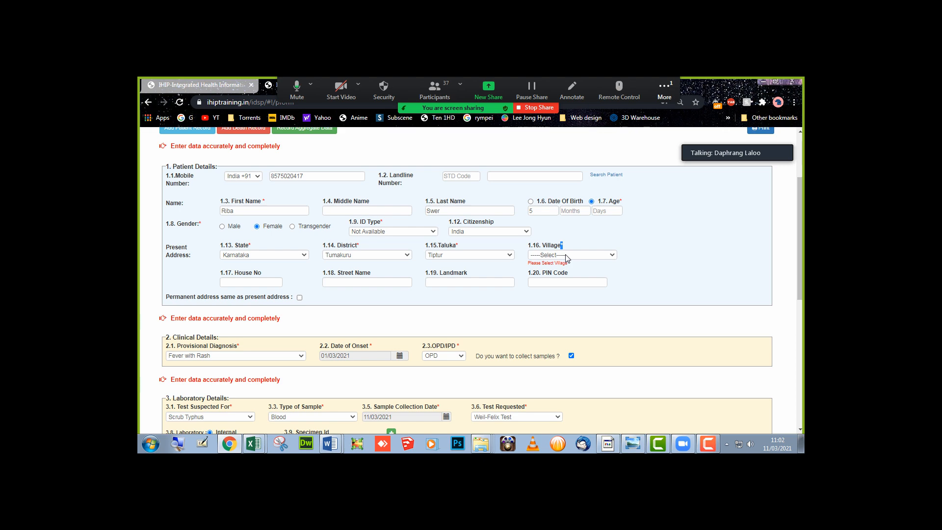
pyautogui.click(565, 254)
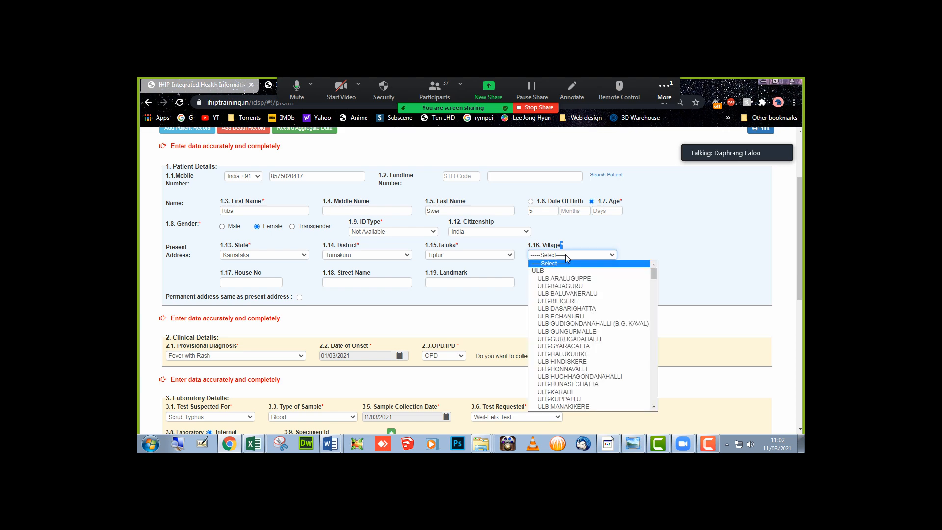
pyautogui.click(574, 309)
pyautogui.scroll(-4, 573, 308)
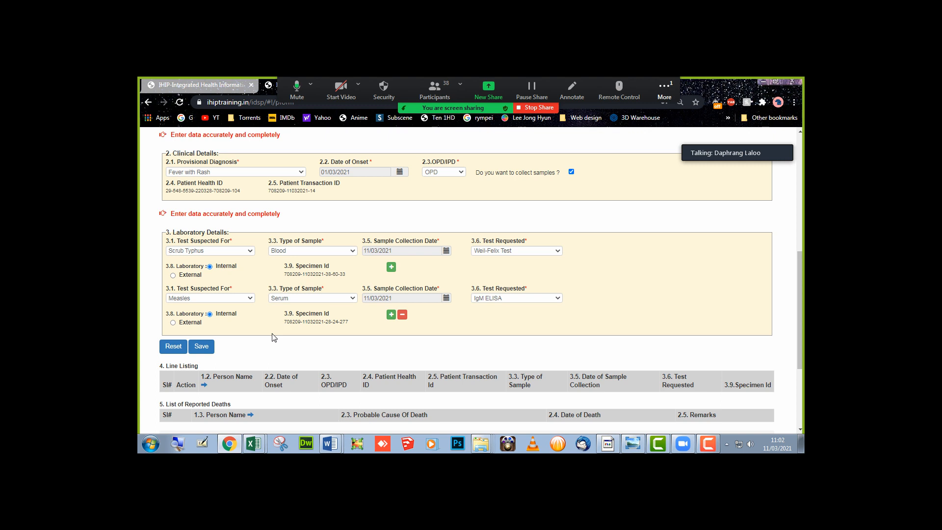
# - Save the record, then review the Blood Weil-Felix and Serum IgM ELISA rows in the Line Listing
pyautogui.click(206, 347)
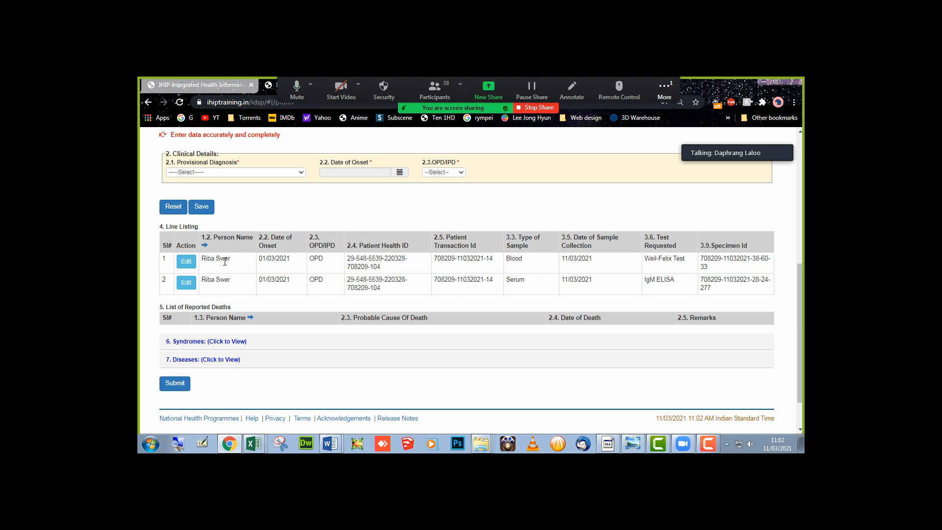
pyautogui.moveTo(225, 261); pyautogui.dragTo(227, 280)
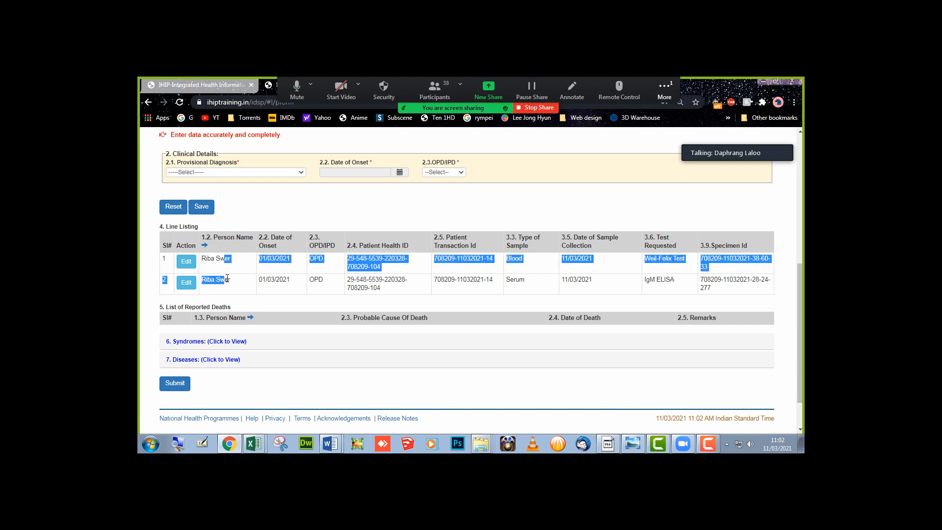
pyautogui.click(238, 286)
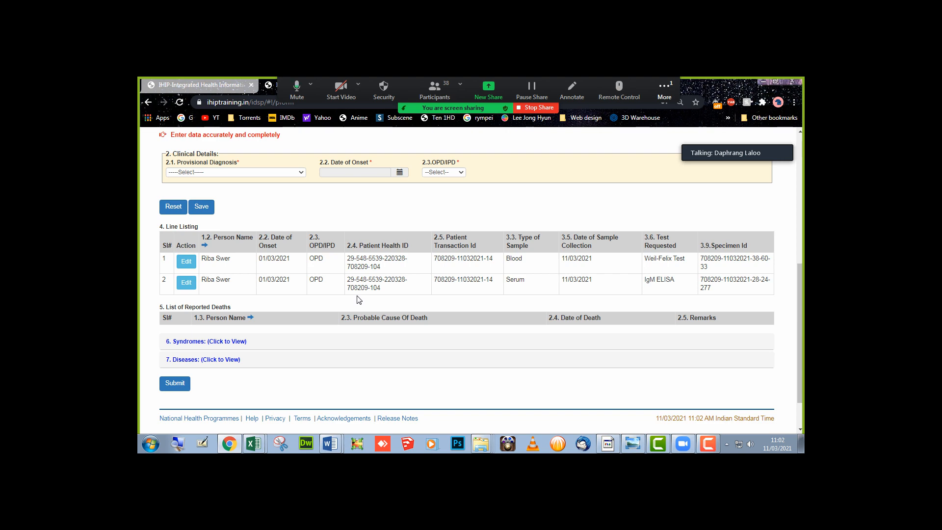
pyautogui.scroll(6, 359, 300)
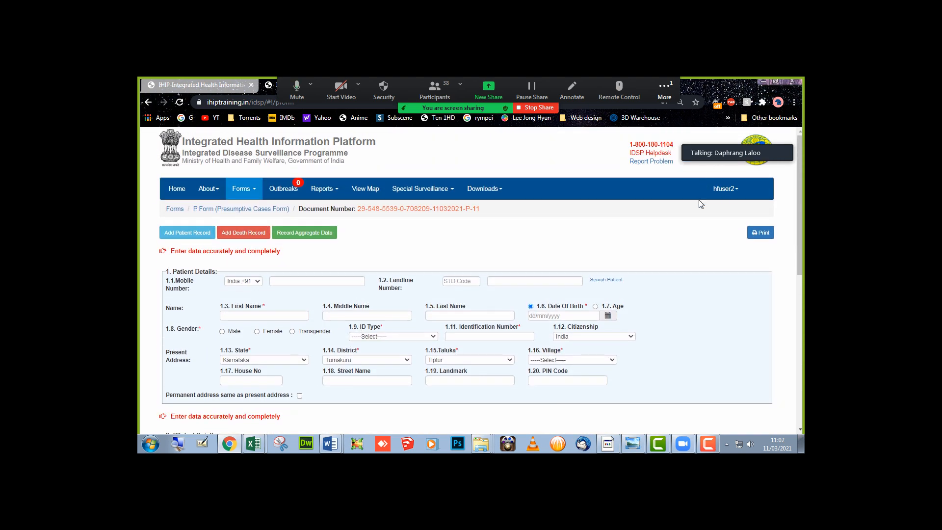
pyautogui.scroll(-5, 381, 256)
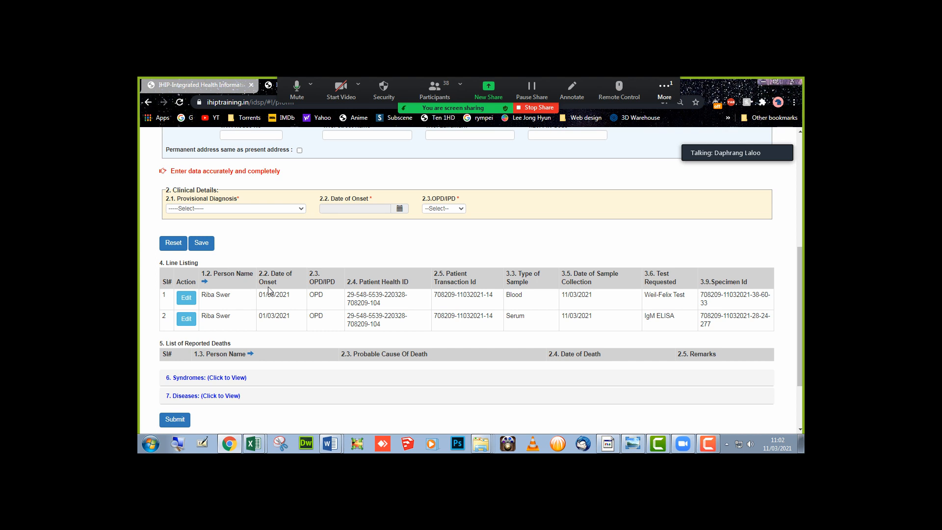
pyautogui.scroll(-2, 269, 291)
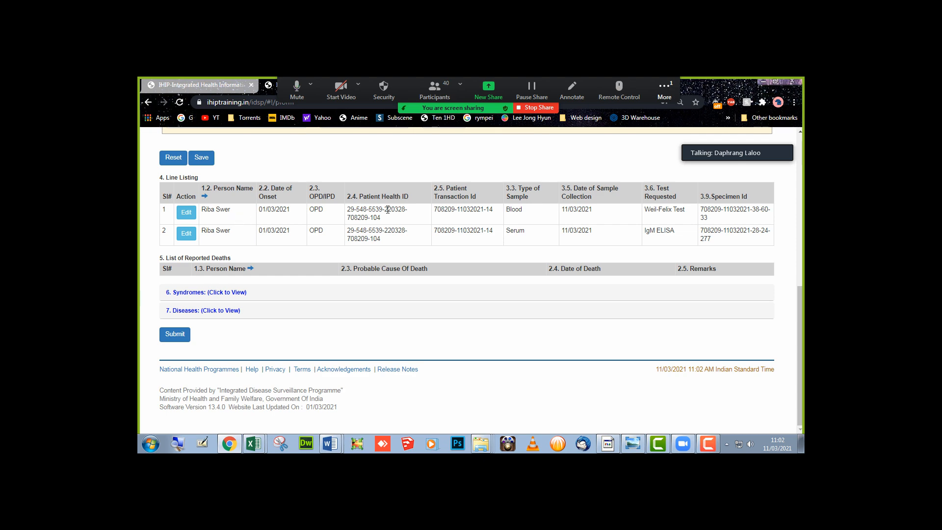
pyautogui.scroll(5, 465, 219)
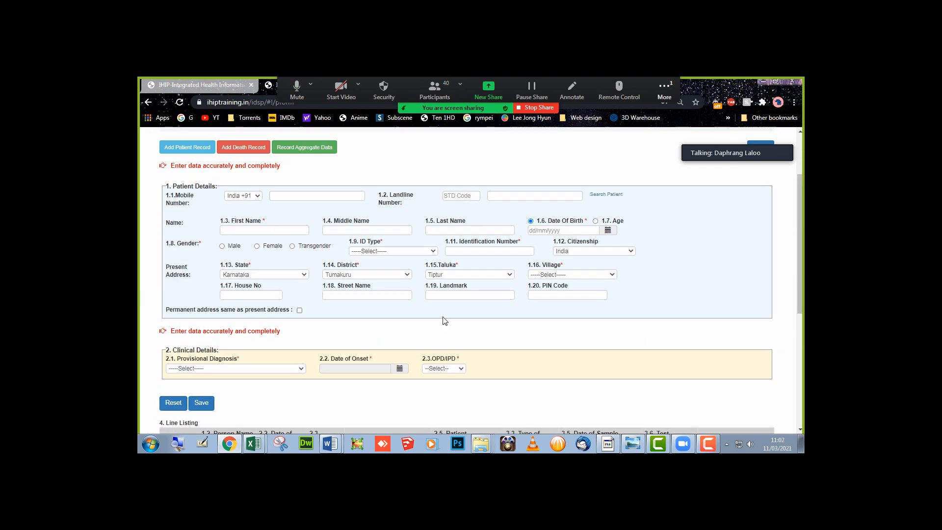
pyautogui.scroll(-5, 286, 283)
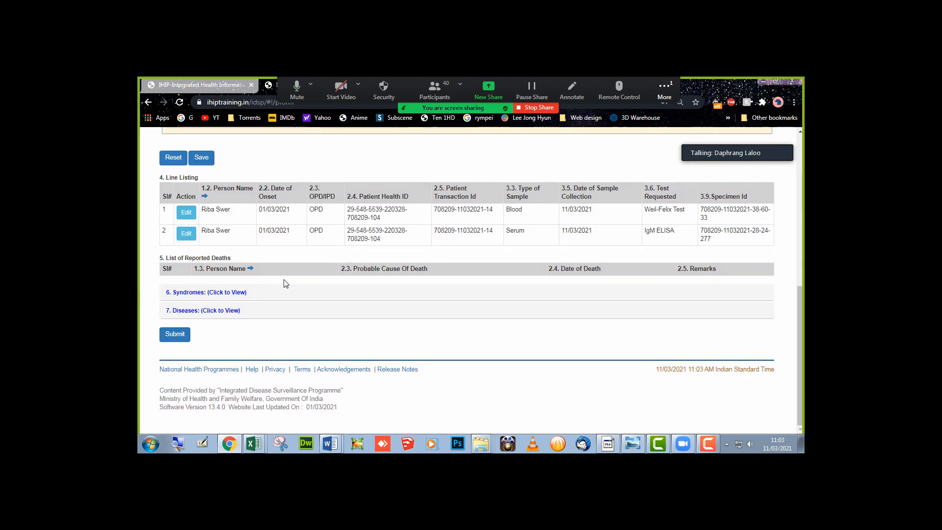
pyautogui.click(188, 216)
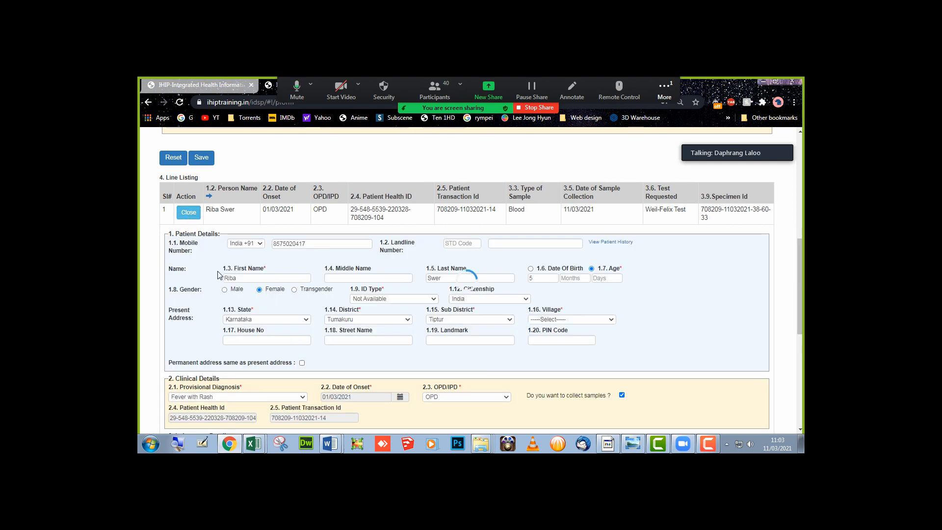
pyautogui.scroll(-2, 217, 274)
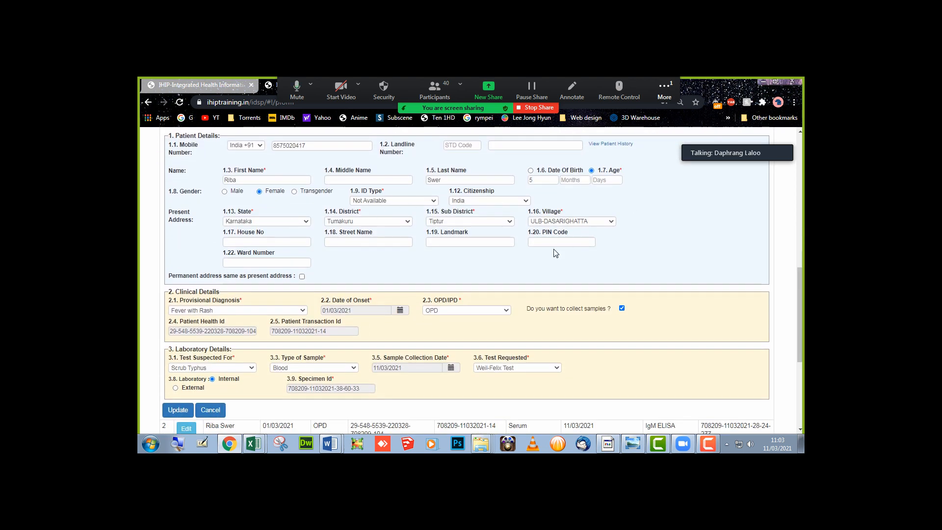
pyautogui.scroll(-2, 252, 260)
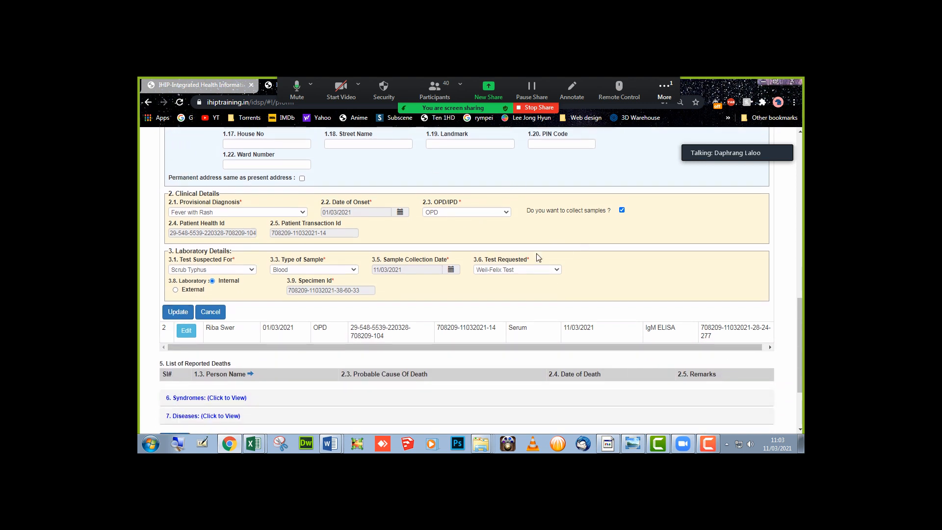
pyautogui.click(178, 312)
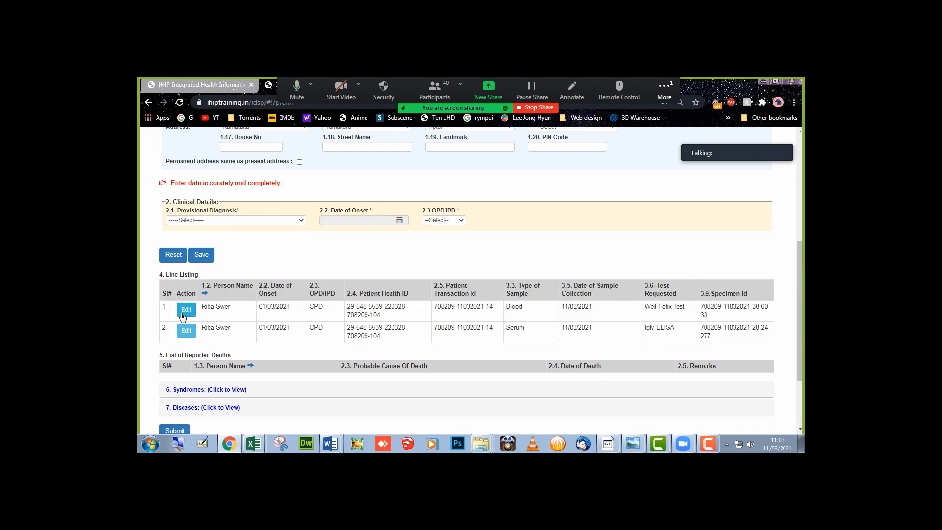
# - Submit the two line-listed records and confirm the submission with Yes
pyautogui.scroll(-2, 185, 318)
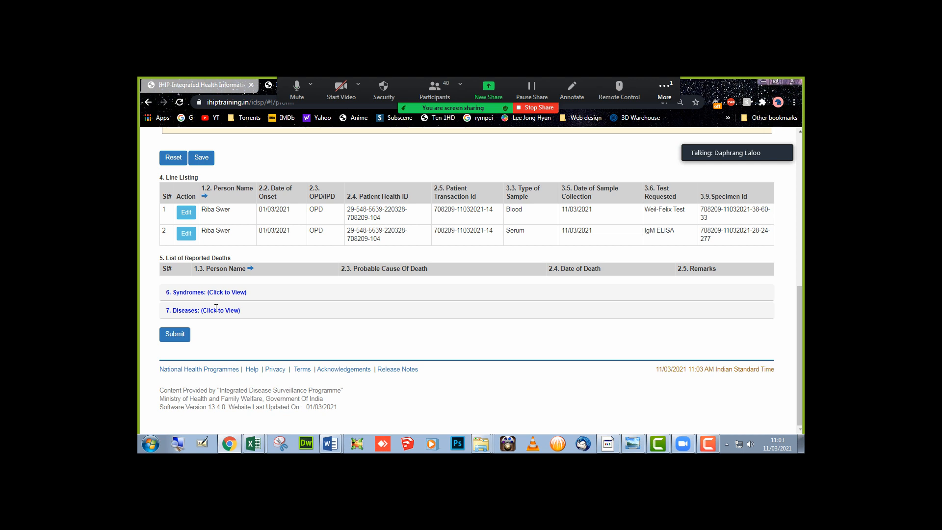
pyautogui.click(175, 335)
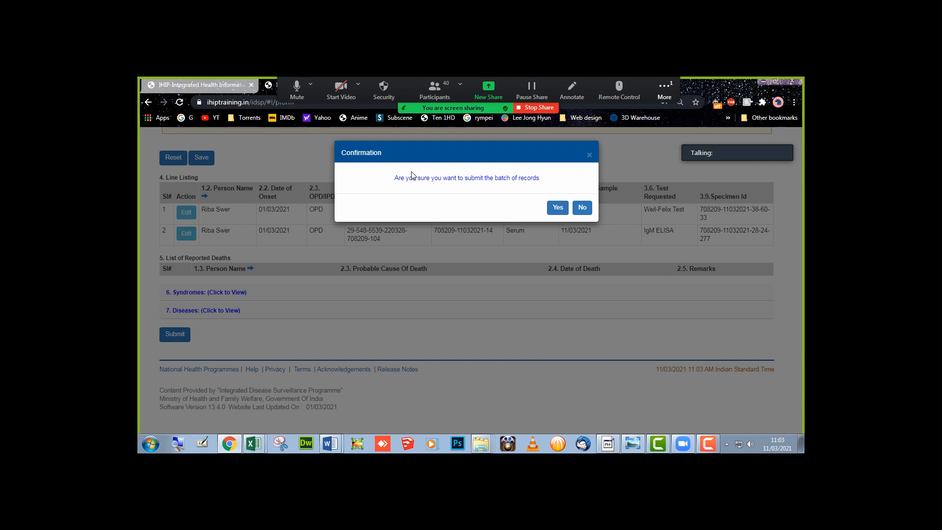
pyautogui.click(558, 208)
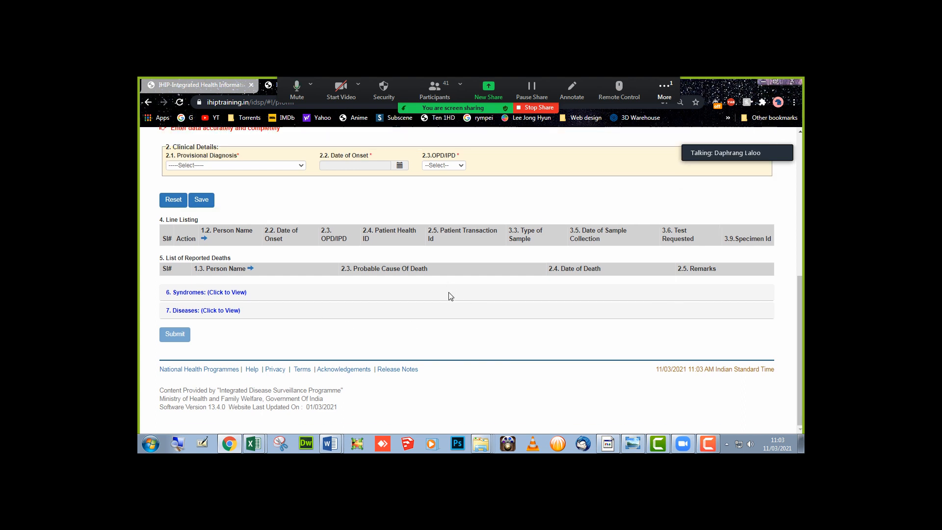
pyautogui.scroll(6, 451, 296)
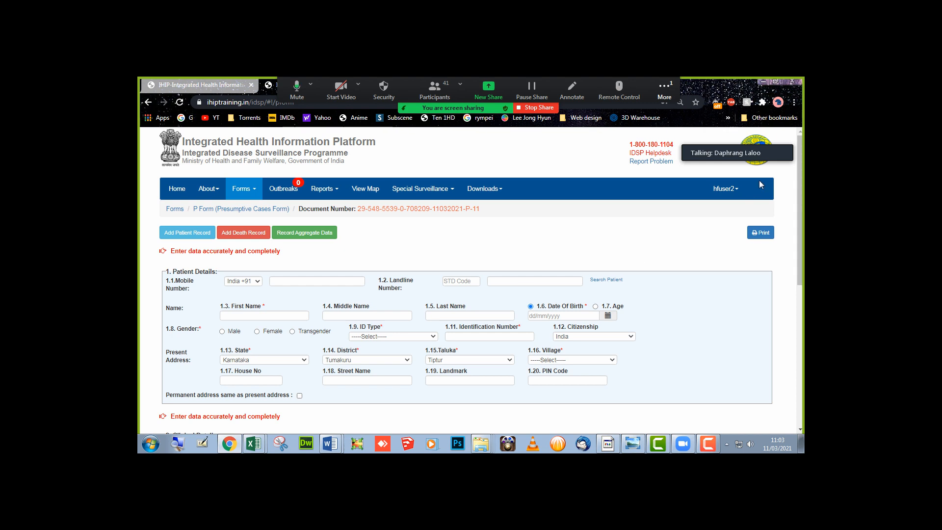
# - Log out of the facility account and change the sign-in username to the lab user's
pyautogui.click(739, 192)
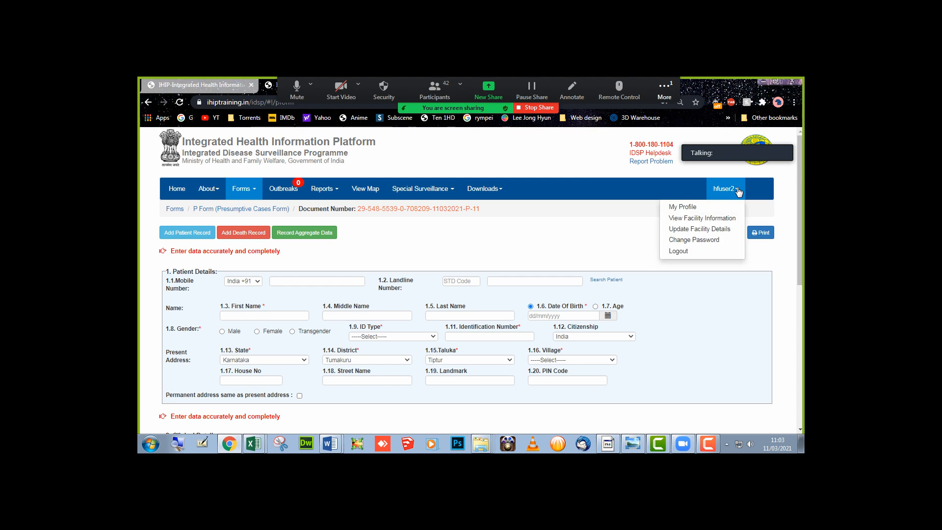
pyautogui.click(686, 252)
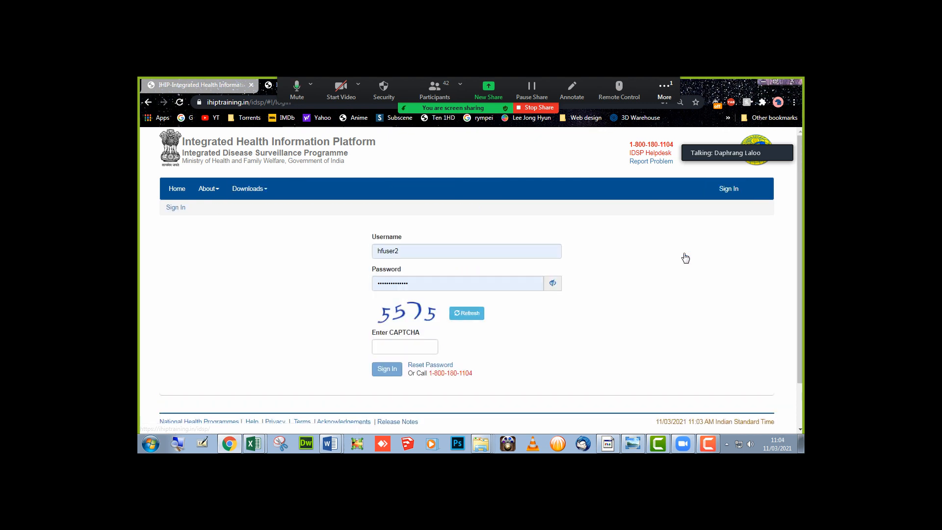
pyautogui.click(384, 251)
pyautogui.moveTo(385, 250); pyautogui.dragTo(365, 250)
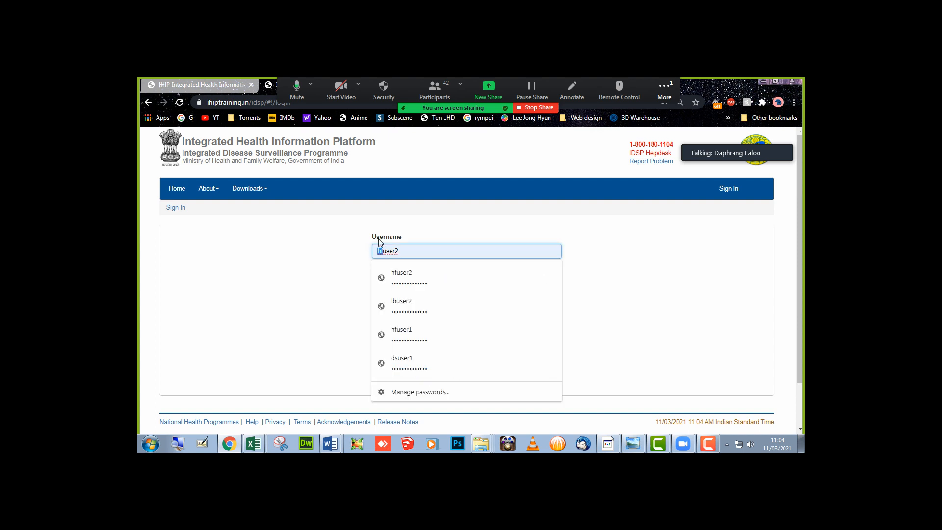
pyautogui.press('BackSpace')
pyautogui.write('lb')
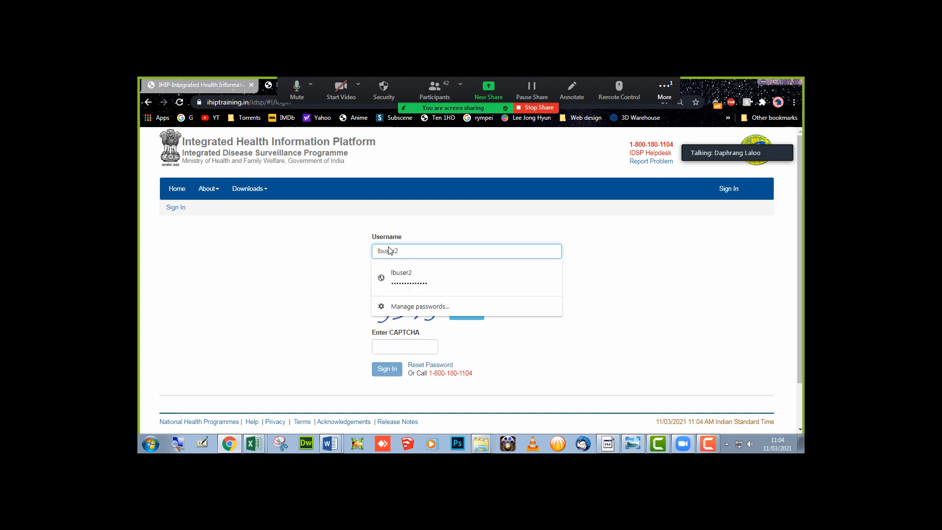
pyautogui.click(312, 269)
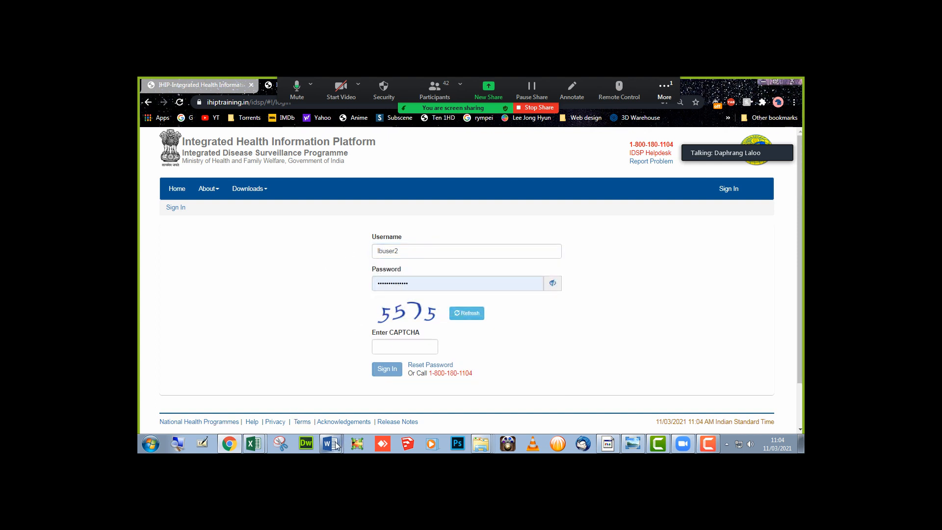
# - Check the L Form login details in the Word credentials table, then return to the sign-in page
pyautogui.moveTo(330, 443)
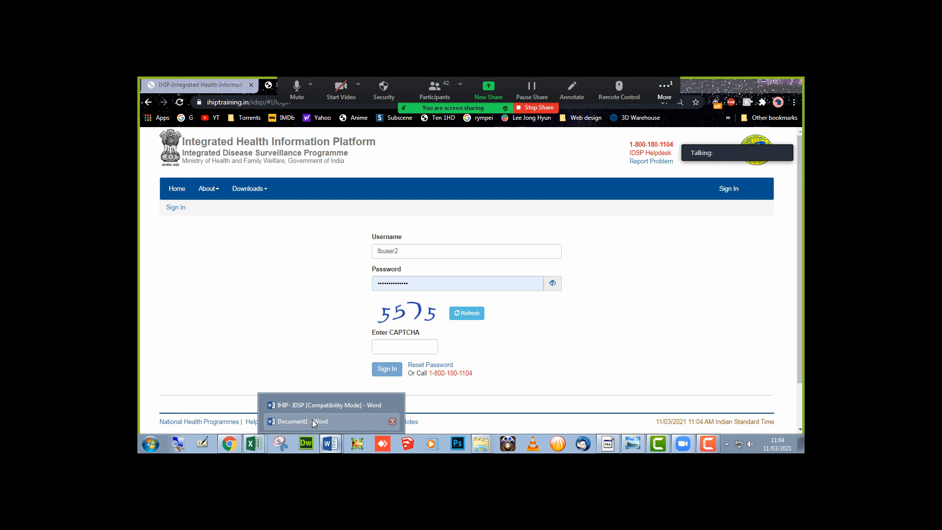
pyautogui.click(312, 406)
pyautogui.scroll(3, 407, 321)
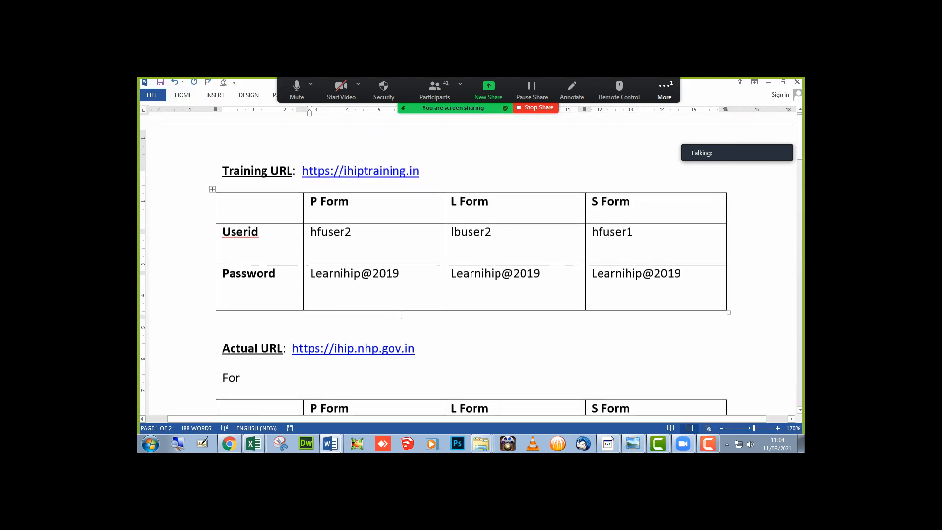
pyautogui.moveTo(480, 207); pyautogui.dragTo(493, 292)
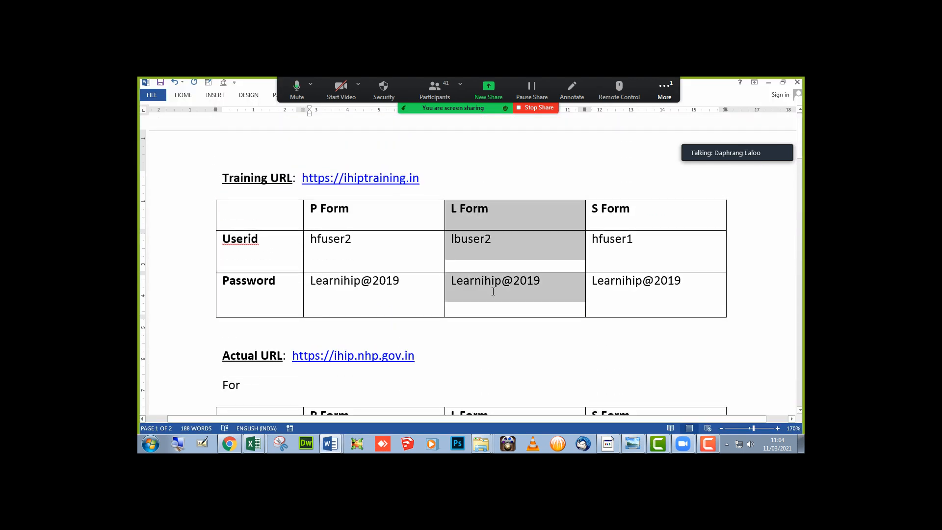
pyautogui.hotkey('alt', 'Tab')
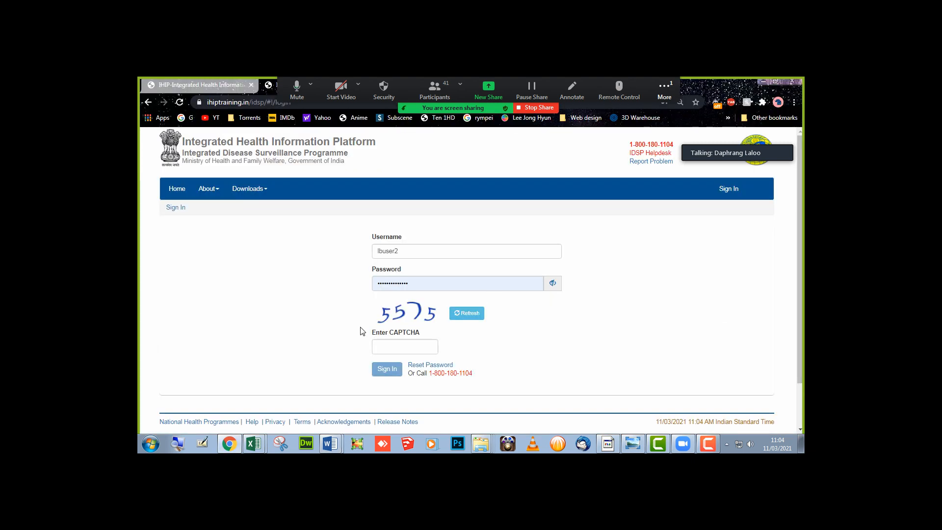
# - Enter the CAPTCHA, sign in as the lab user, and open Forms > Laboratory Cases Form
pyautogui.click(406, 346)
pyautogui.write('5575')
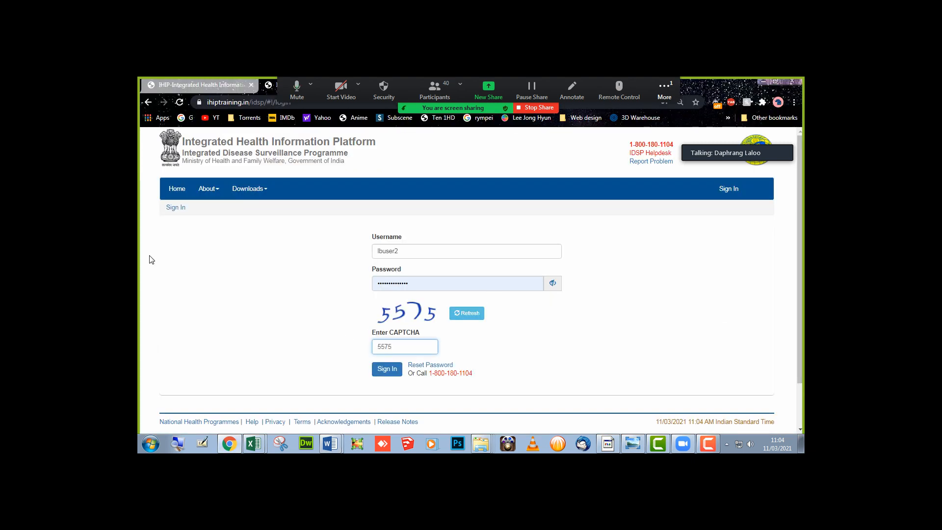
pyautogui.press('Return')
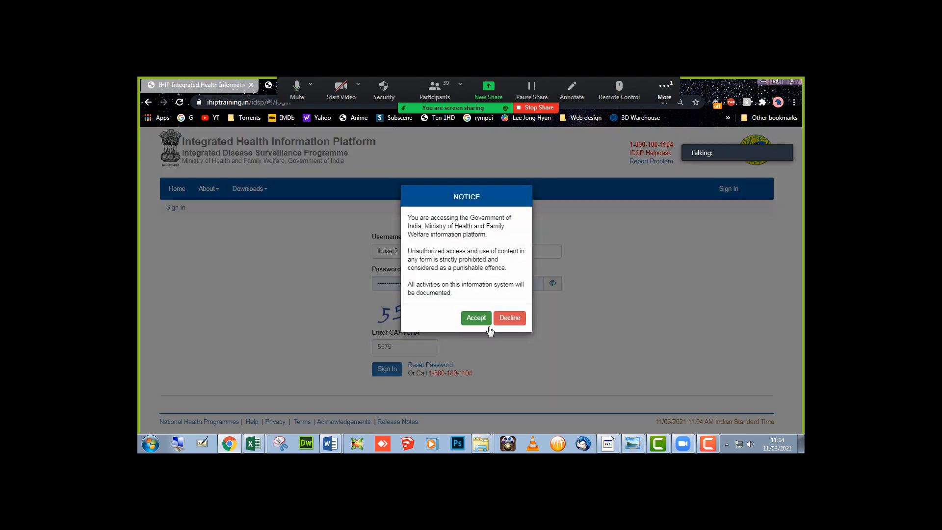
pyautogui.click(480, 318)
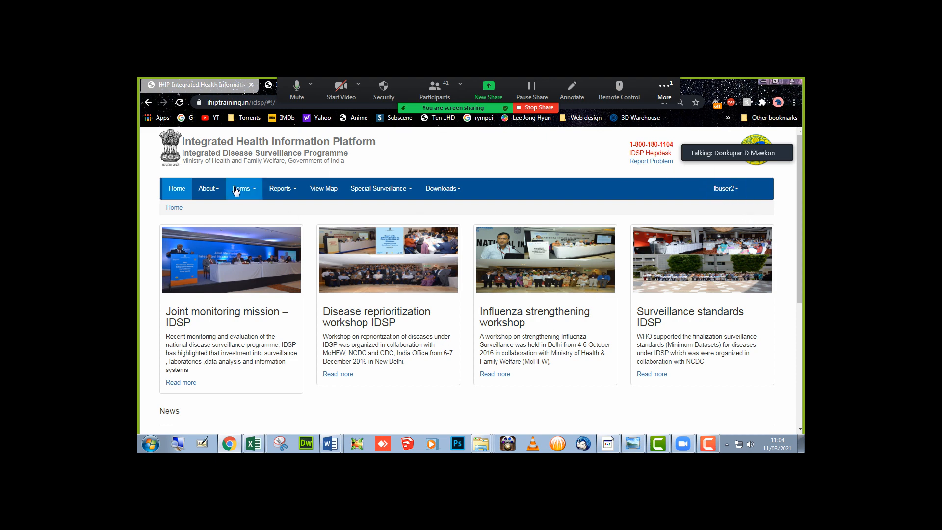
pyautogui.click(259, 190)
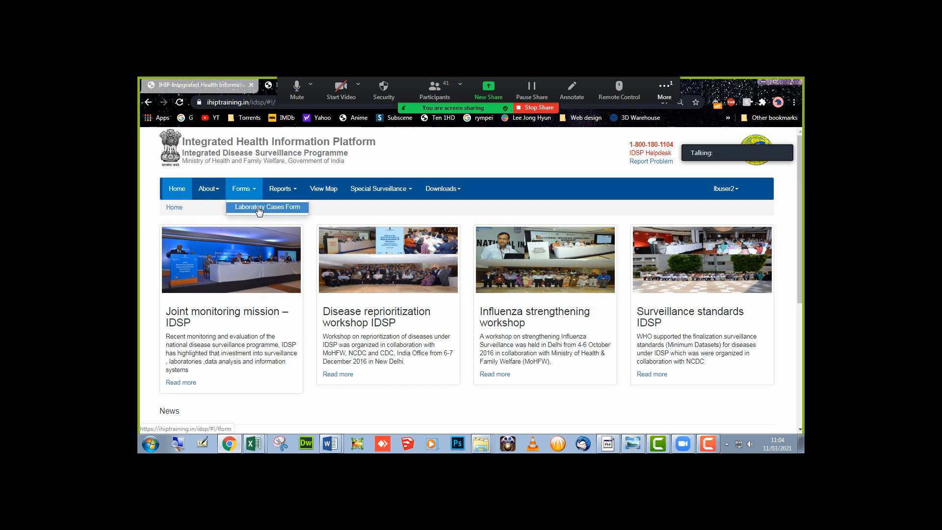
pyautogui.click(259, 208)
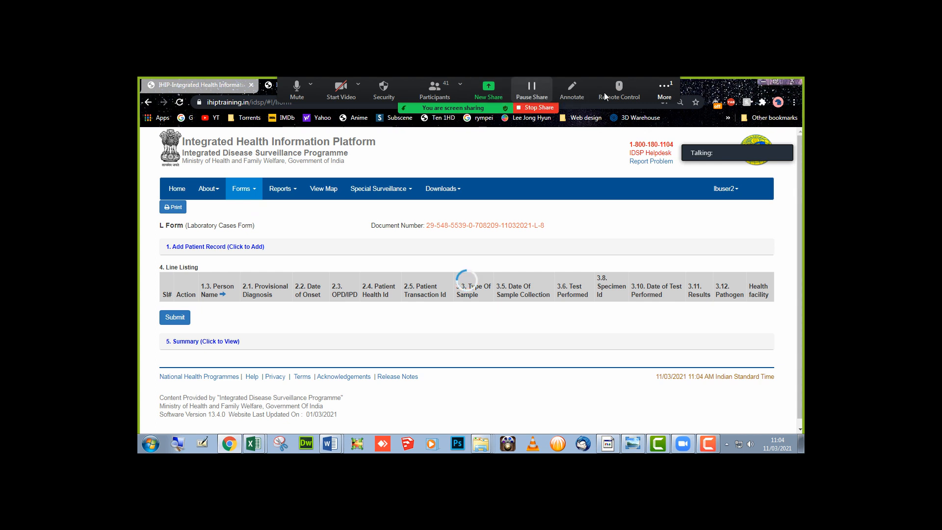
# - Mute two attendees from Zoom's Participants list, then minimise that window
pyautogui.click(662, 91)
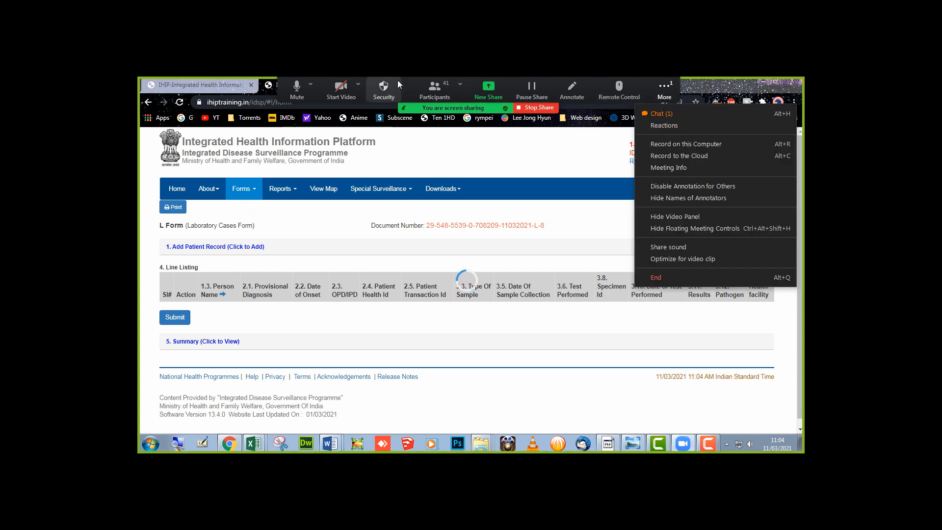
pyautogui.click(434, 89)
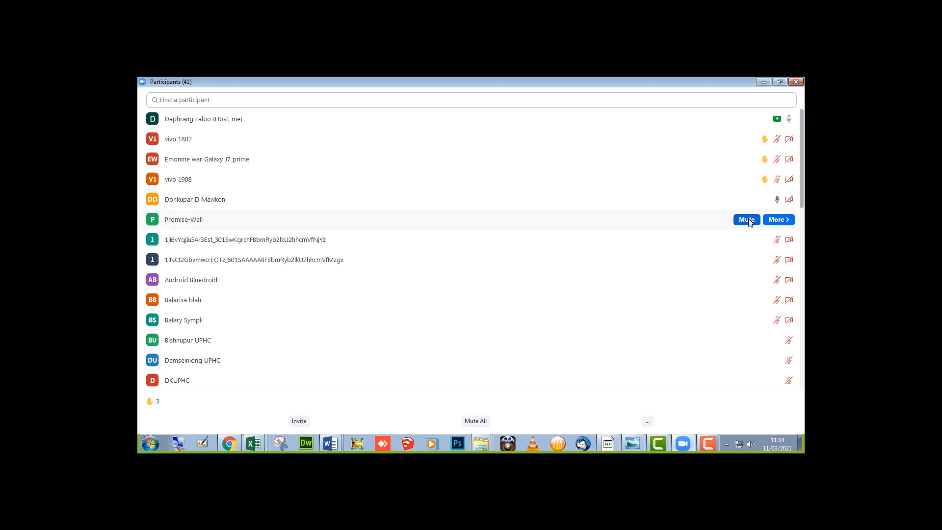
pyautogui.click(747, 219)
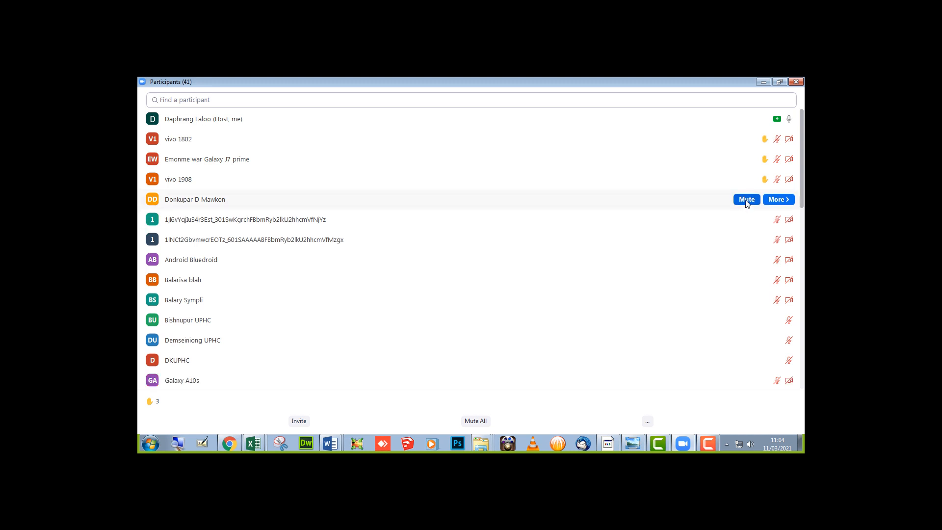
pyautogui.click(746, 199)
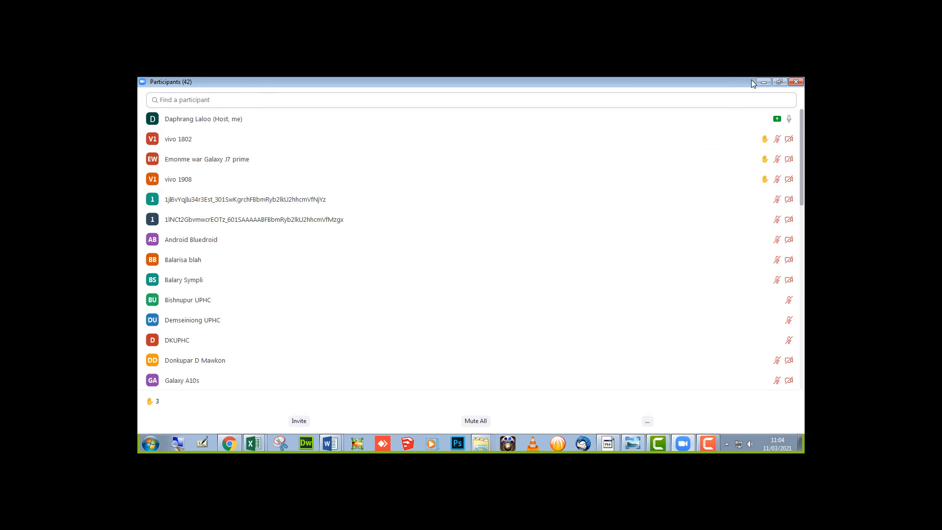
pyautogui.click(763, 82)
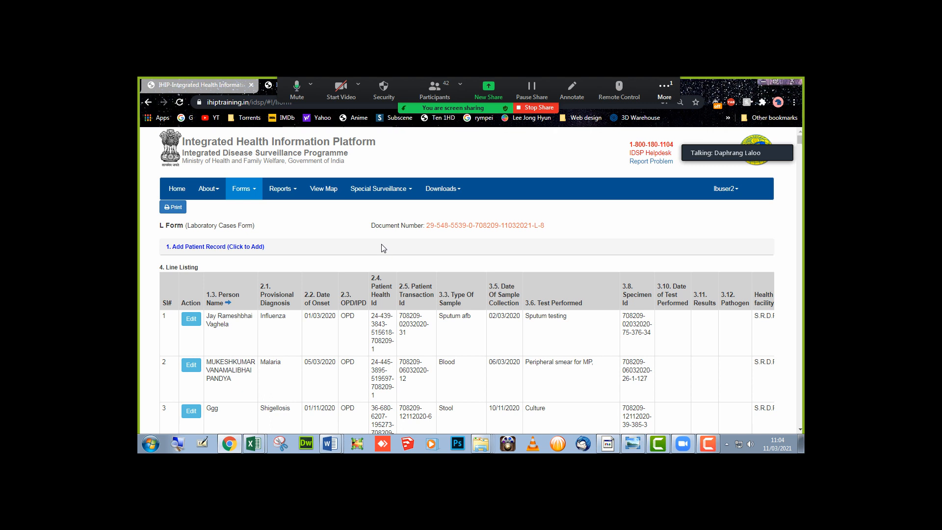
# - Search the L Form page for the patient's name using Chrome's find bar
pyautogui.hotkey('ctrl', 'f')
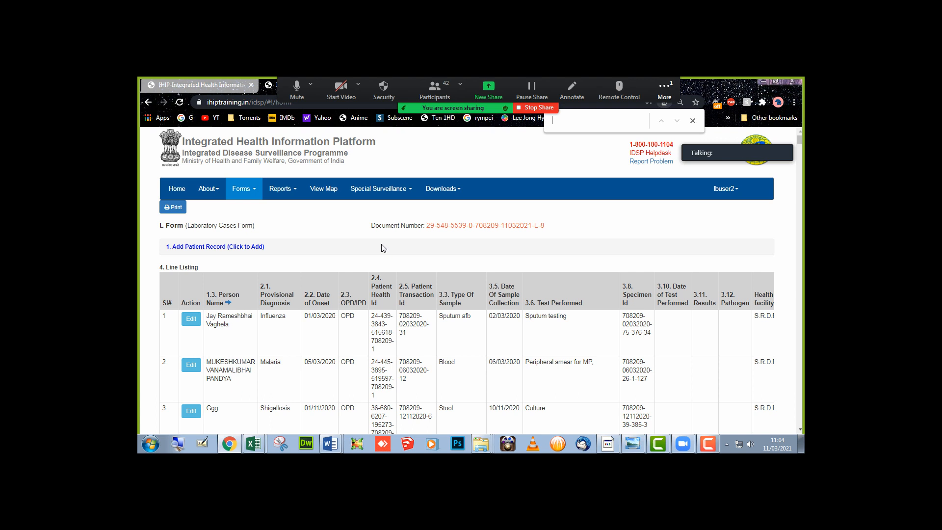
pyautogui.write('Riba')
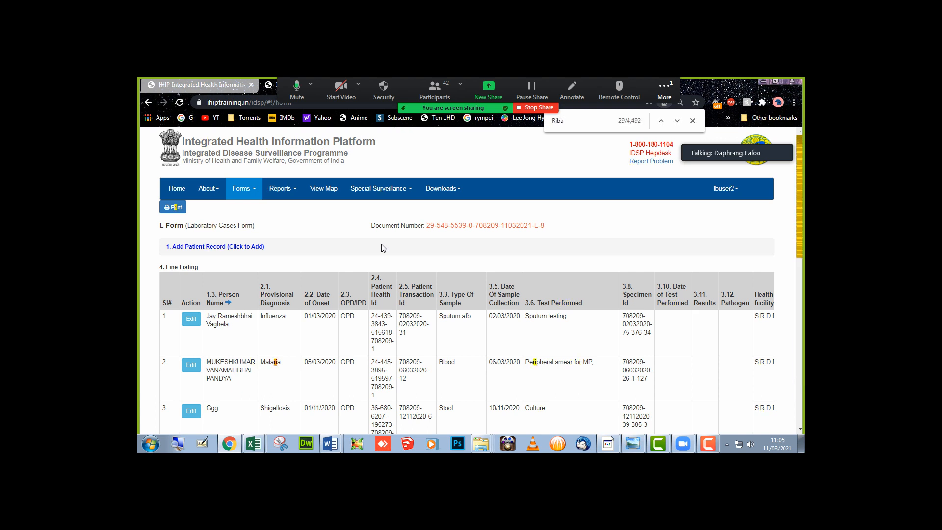
pyautogui.write(' se')
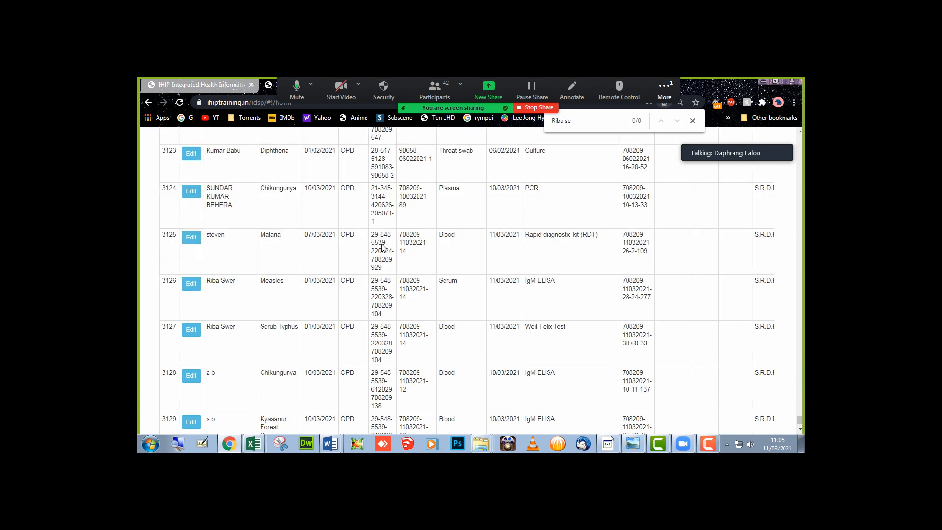
# - Update row 3126 with test date 11/03/2021, result Positive and pathogen Measles virus
pyautogui.click(191, 284)
pyautogui.scroll(-2, 321, 314)
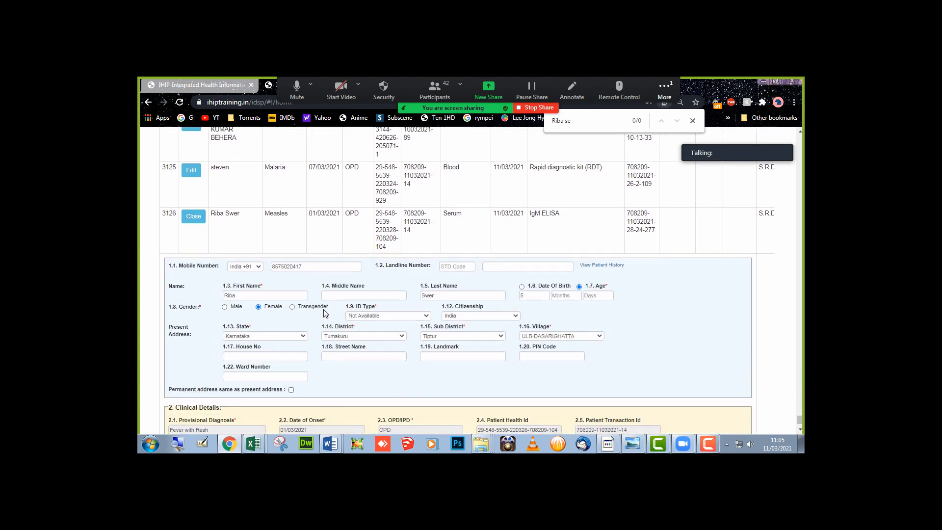
pyautogui.scroll(-4, 325, 313)
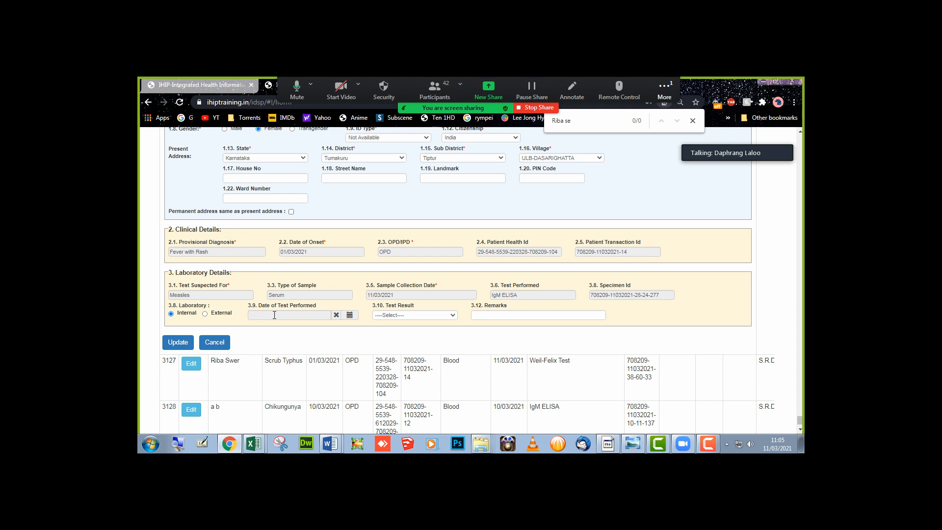
pyautogui.click(274, 315)
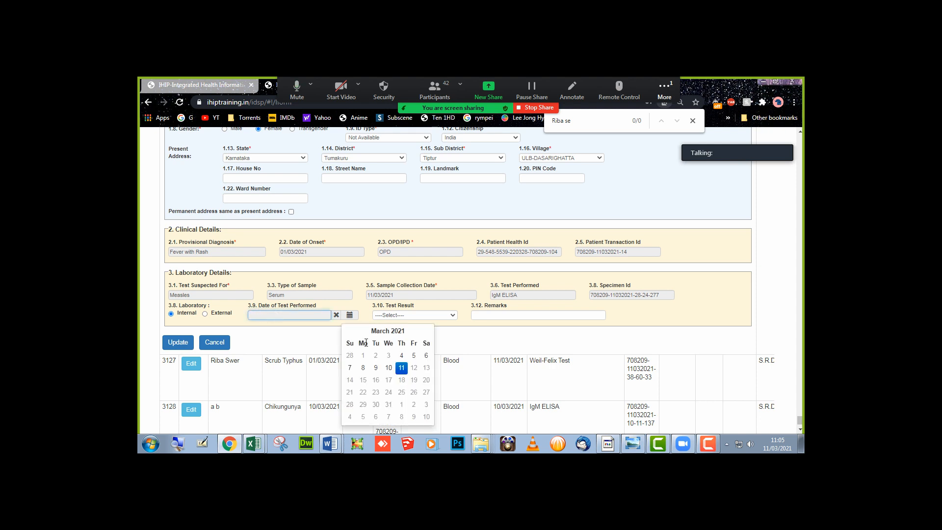
pyautogui.click(401, 368)
pyautogui.click(407, 317)
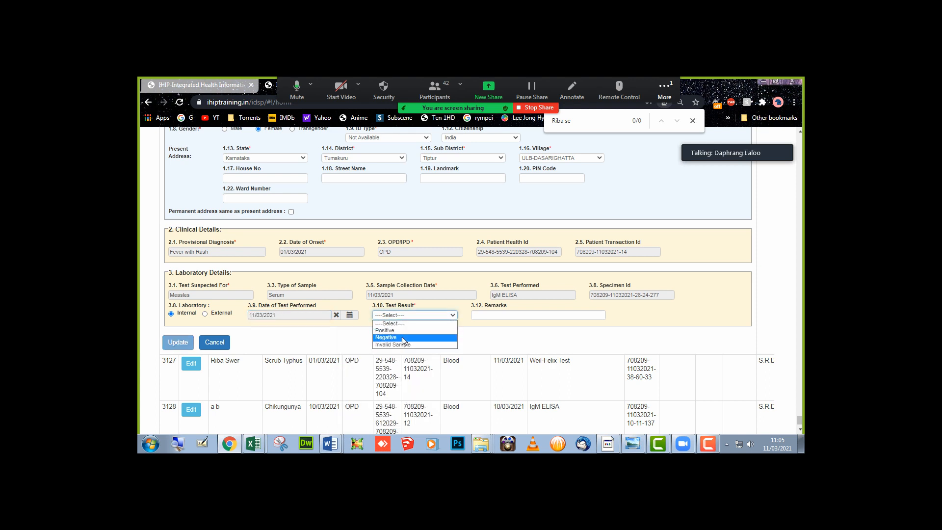
pyautogui.click(401, 334)
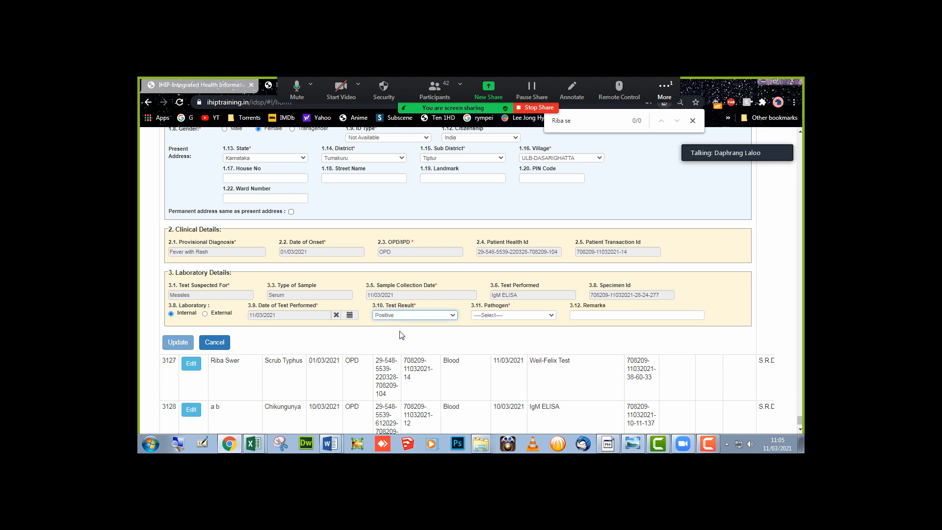
pyautogui.click(495, 315)
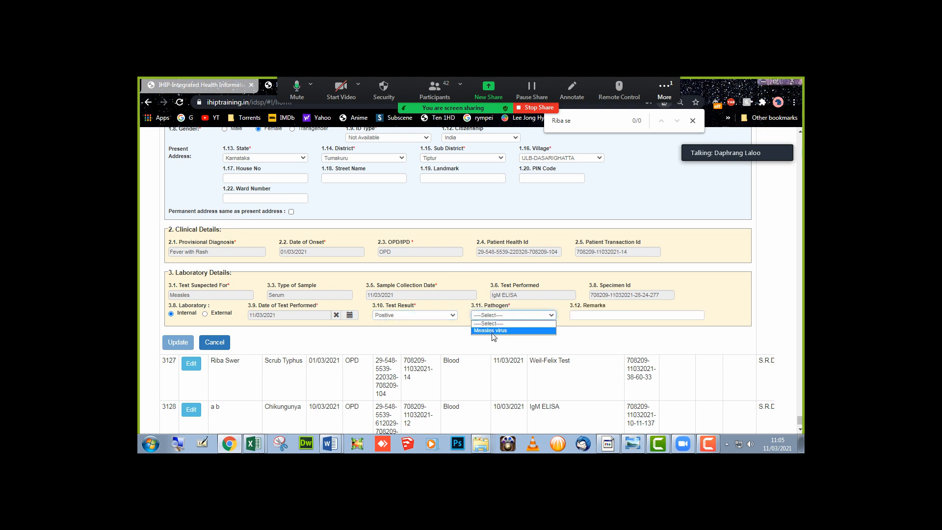
pyautogui.click(493, 331)
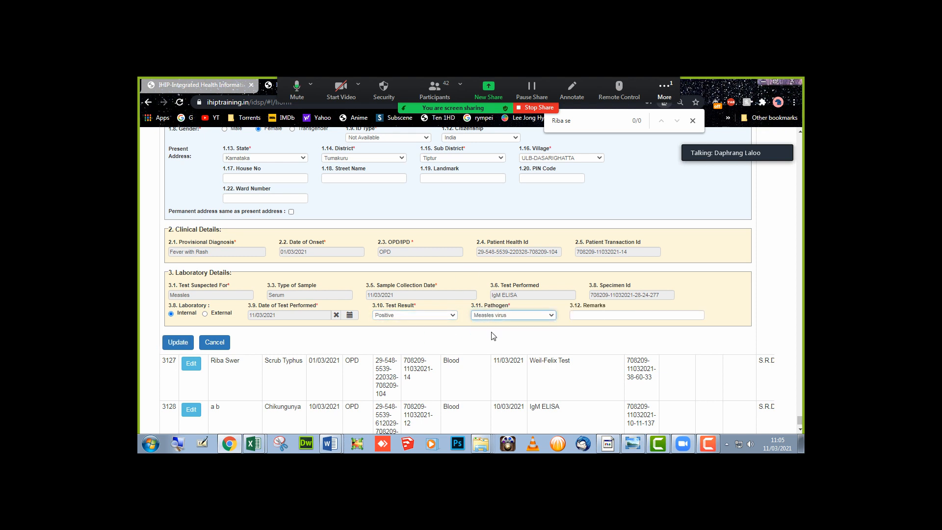
pyautogui.click(592, 314)
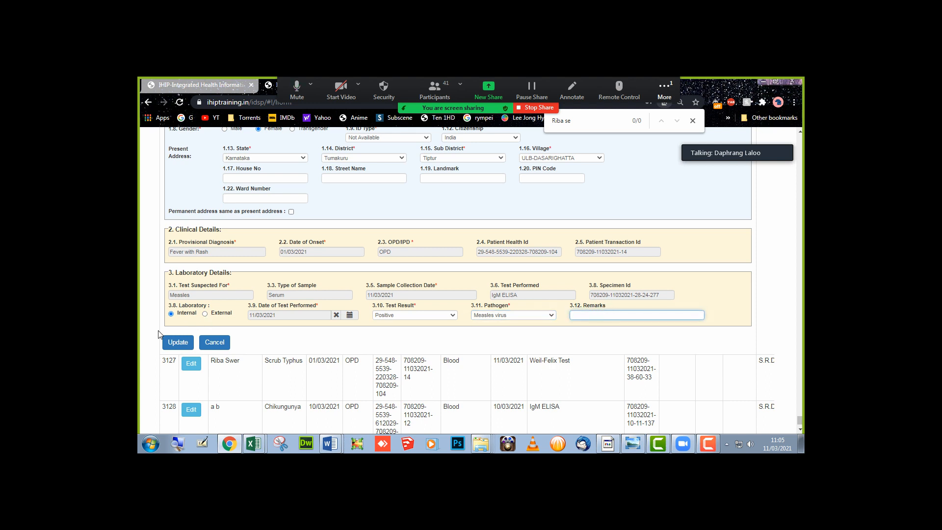
pyautogui.click(179, 346)
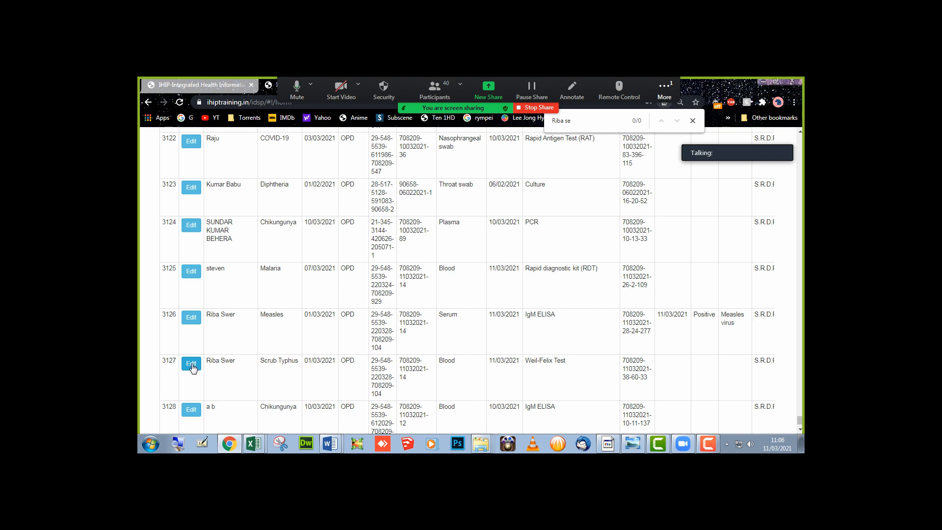
# - Give row 3127's Scrub Typhus Weil-Felix test date 11/03/2021 and result Negative, then update
pyautogui.click(191, 365)
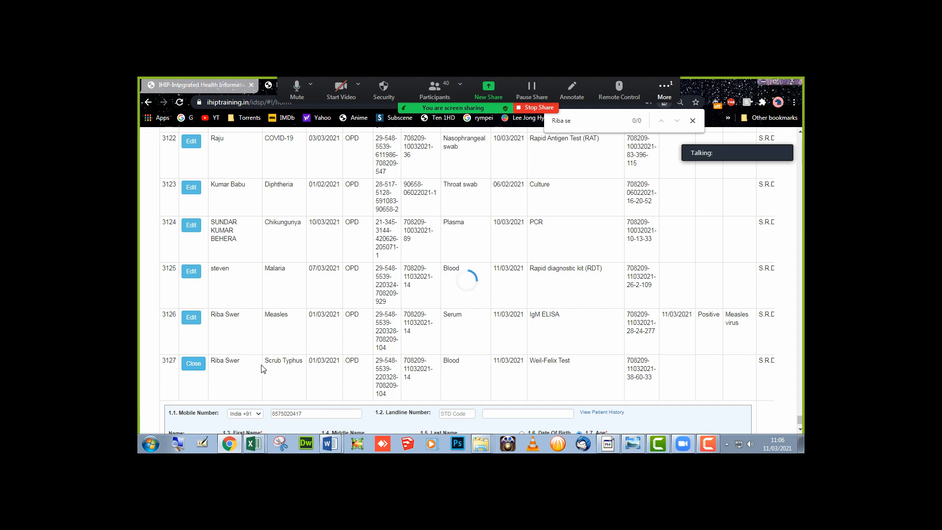
pyautogui.scroll(-4, 262, 369)
pyautogui.scroll(-2, 262, 369)
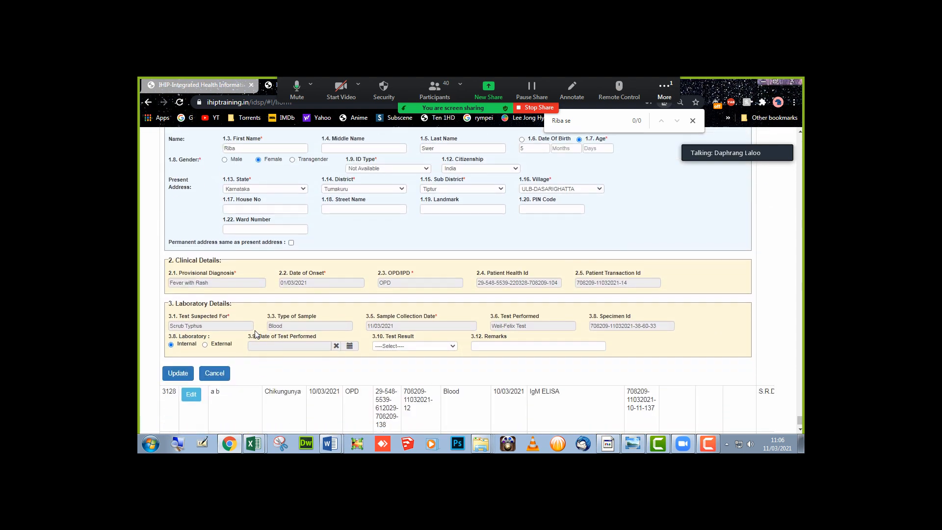
pyautogui.click(270, 345)
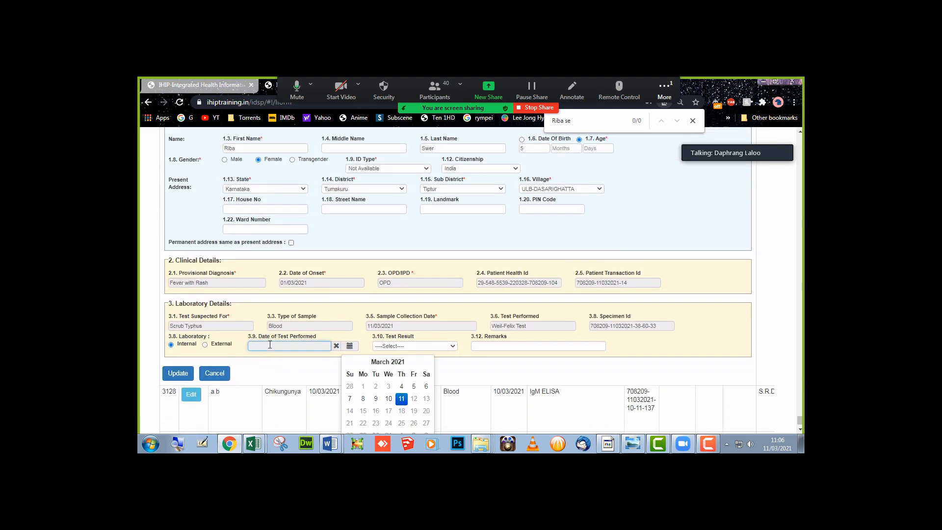
pyautogui.click(401, 400)
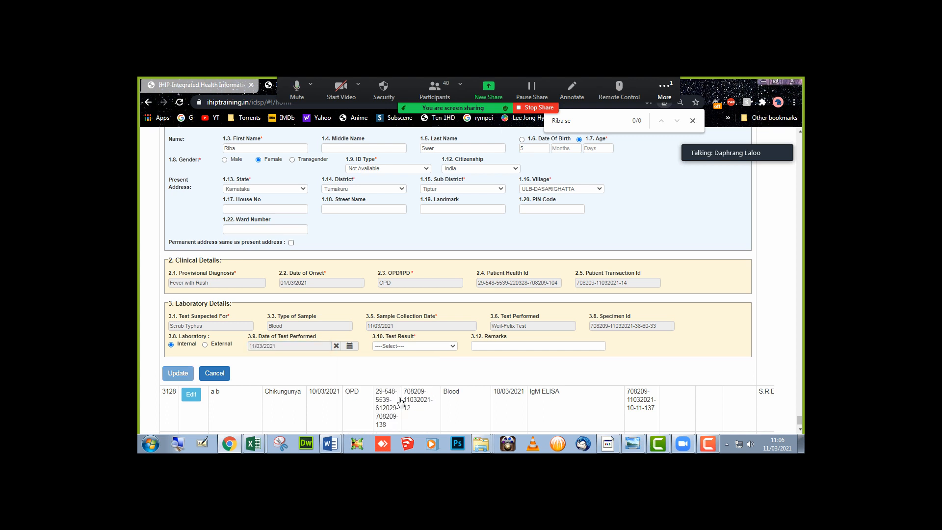
pyautogui.click(401, 346)
pyautogui.scroll(-2, 402, 346)
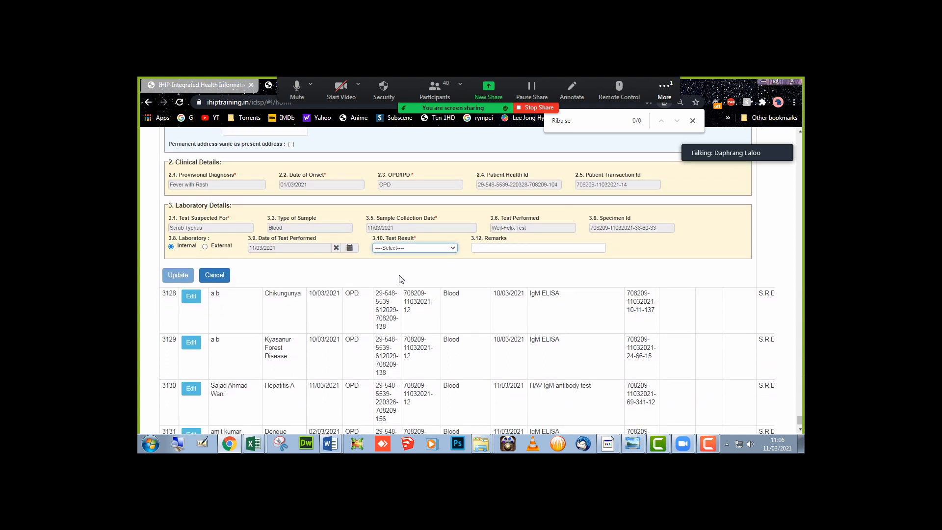
pyautogui.click(402, 247)
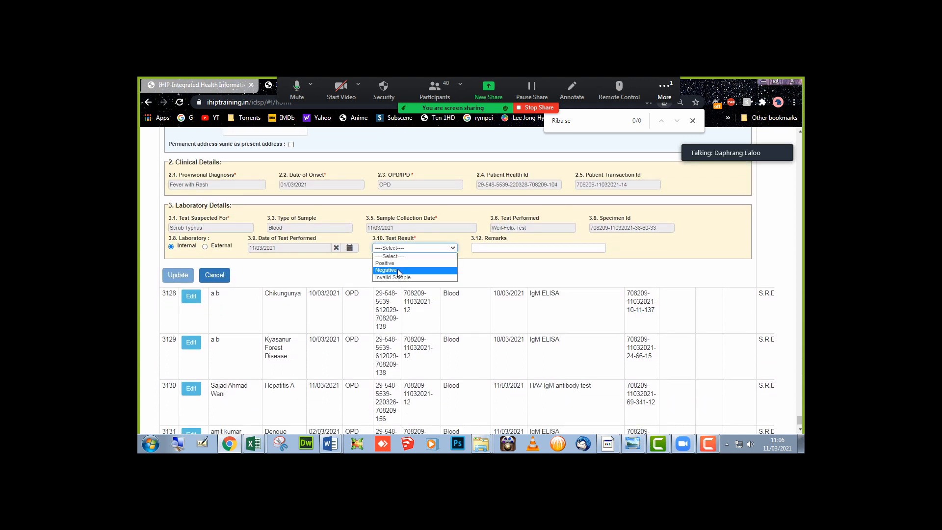
pyautogui.click(399, 270)
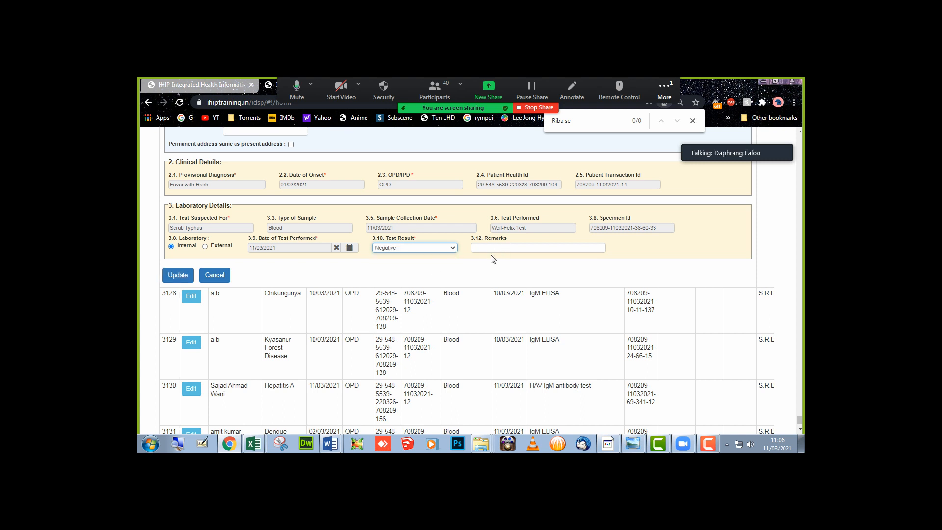
pyautogui.click(169, 277)
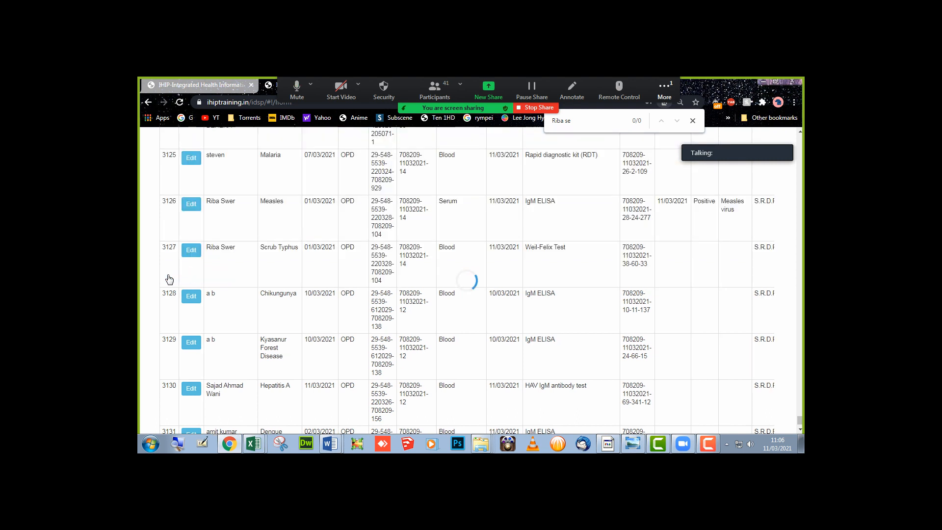
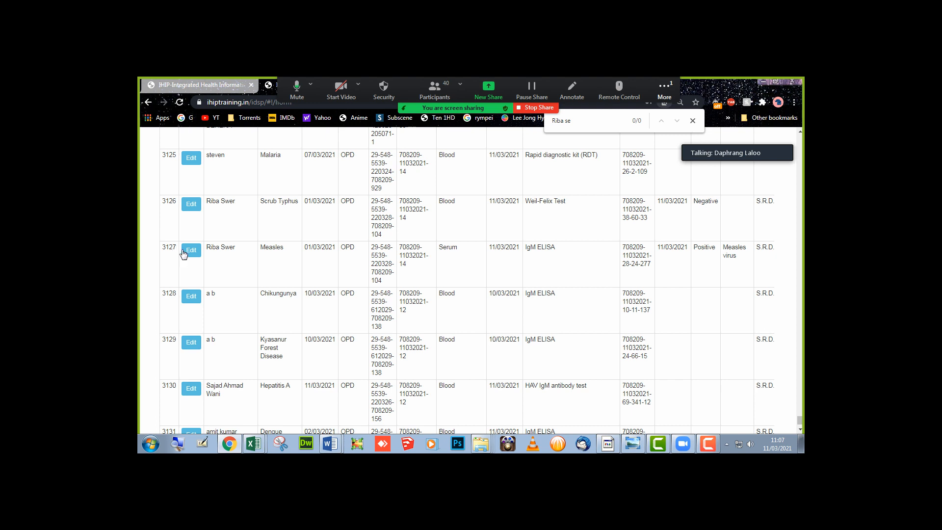
# - Edit record 3127 to change its test result from Positive to Negative and update it
pyautogui.doubleClick(705, 250)
pyautogui.click(193, 253)
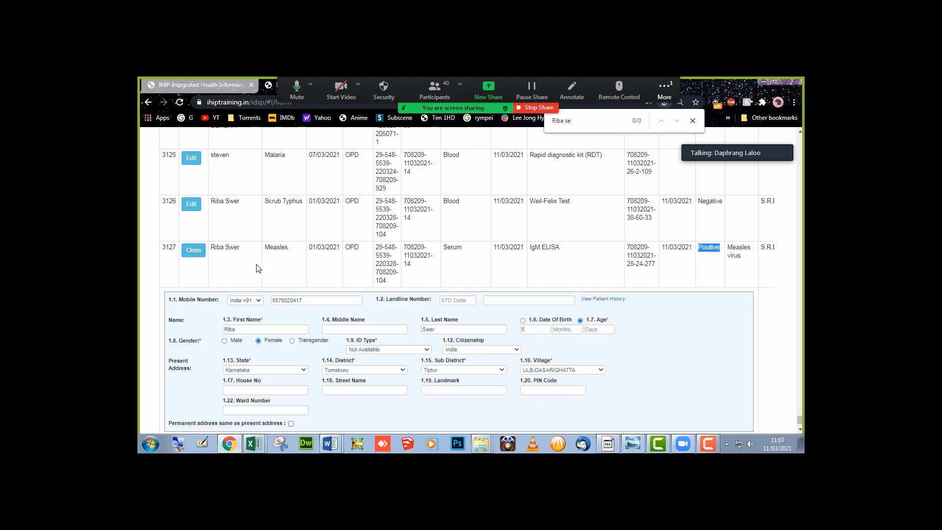
pyautogui.scroll(-4, 259, 268)
pyautogui.click(418, 331)
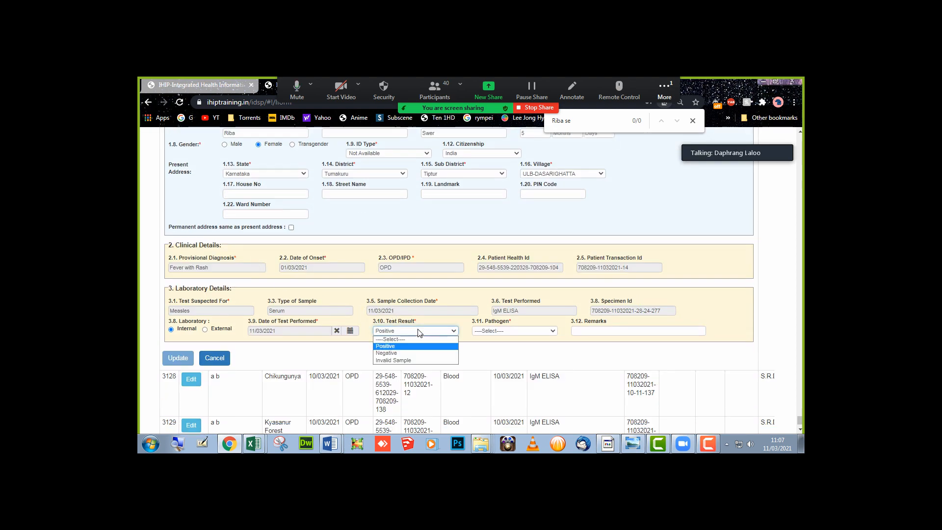
pyautogui.click(414, 354)
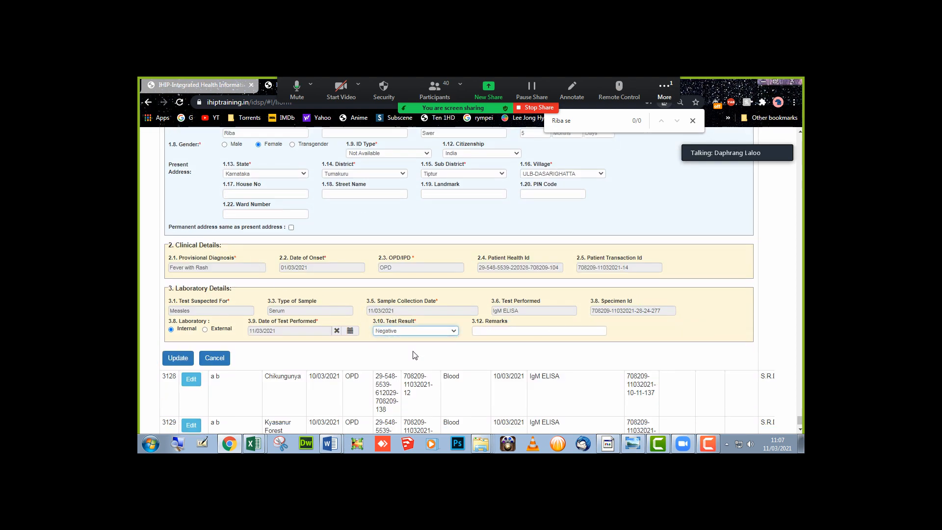
pyautogui.click(181, 358)
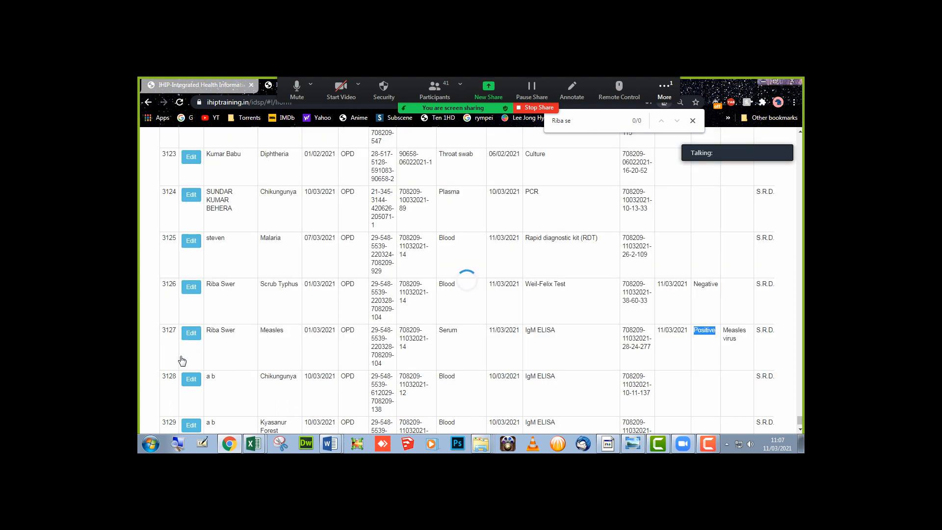
pyautogui.click(379, 330)
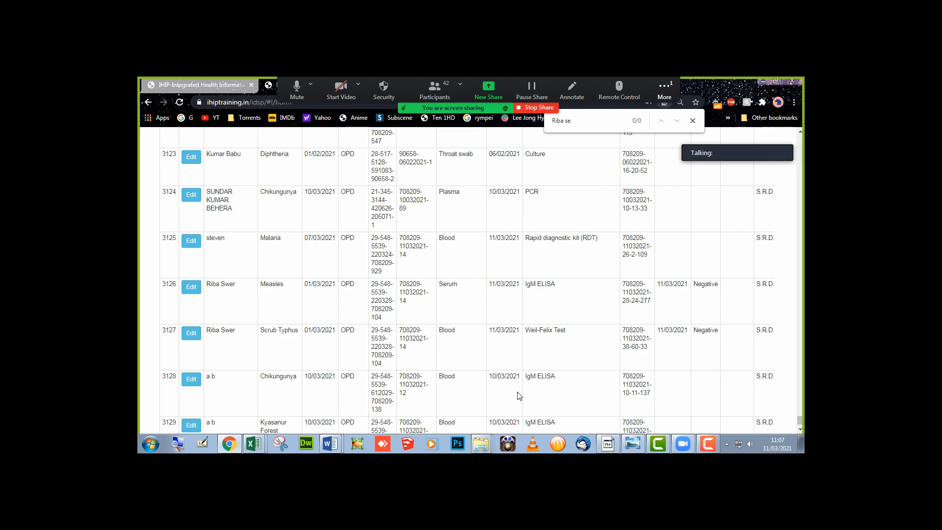
# - Submit the line-listed lab record batch from the bottom of the list, confirming with Yes
pyautogui.scroll(-5, 313, 297)
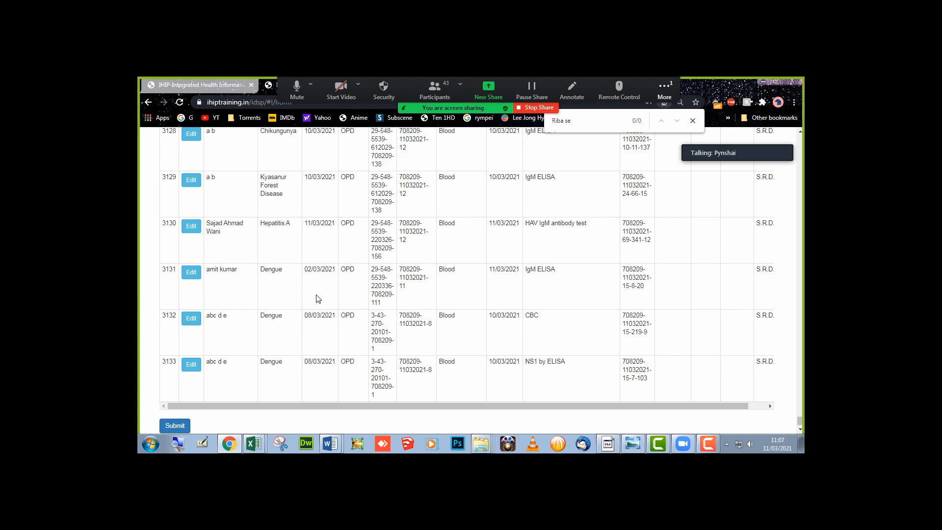
pyautogui.scroll(-3, 318, 298)
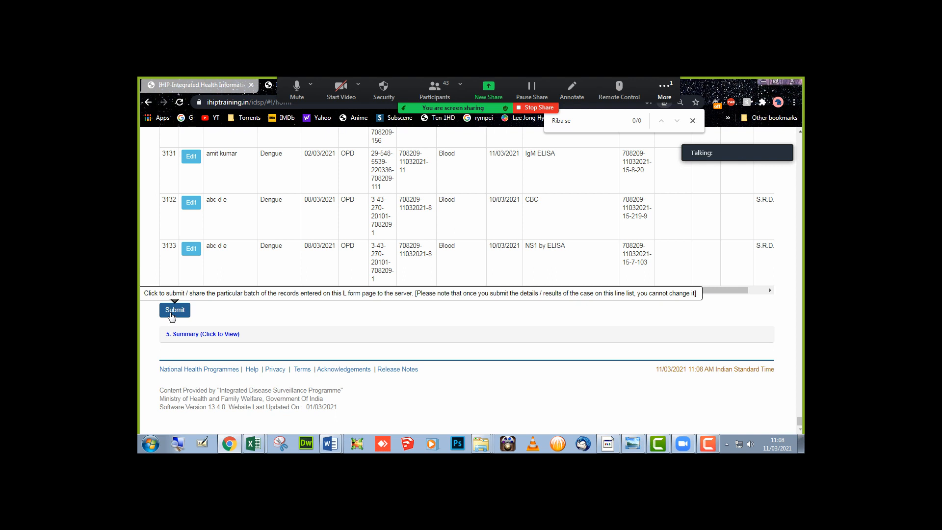
pyautogui.scroll(1, 201, 315)
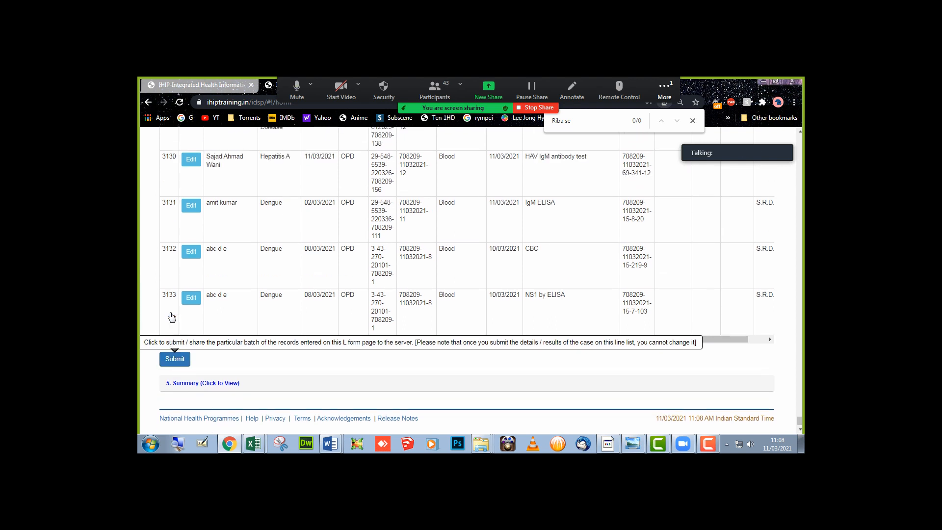
pyautogui.scroll(-1, 273, 306)
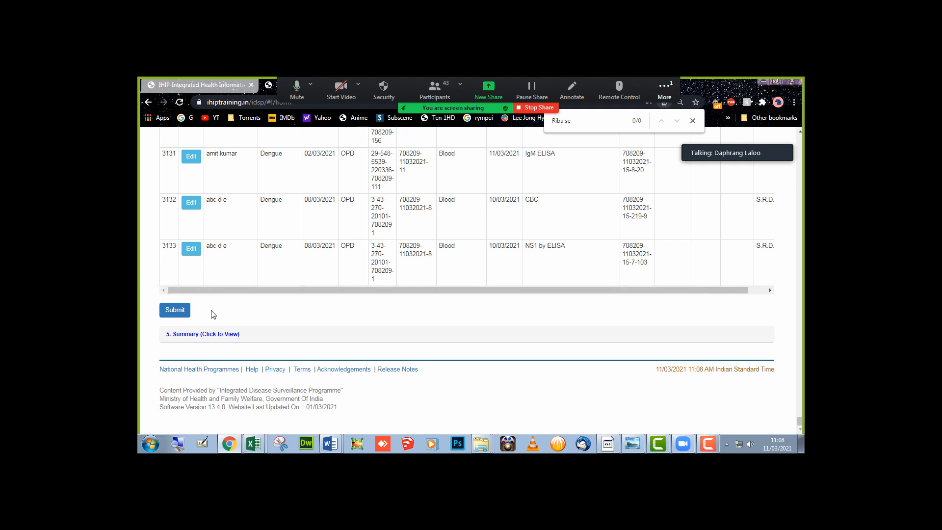
pyautogui.click(172, 314)
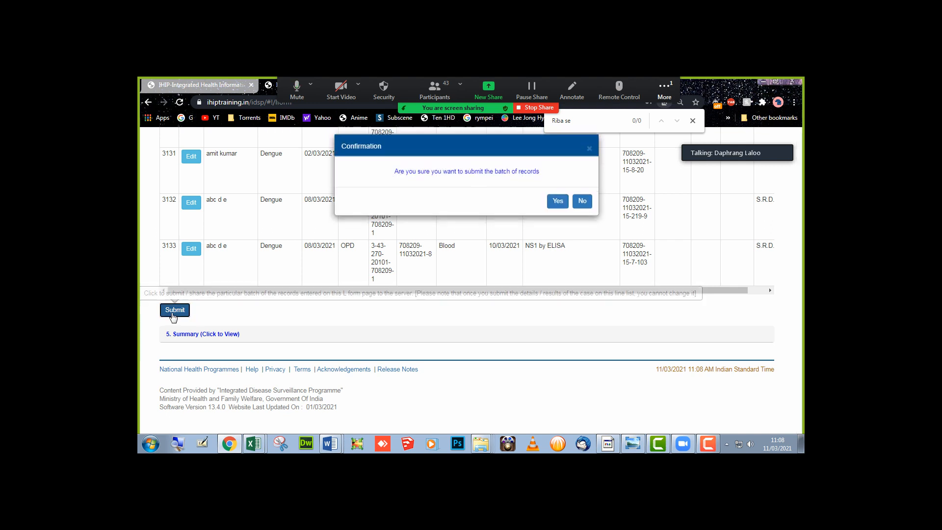
pyautogui.click(559, 210)
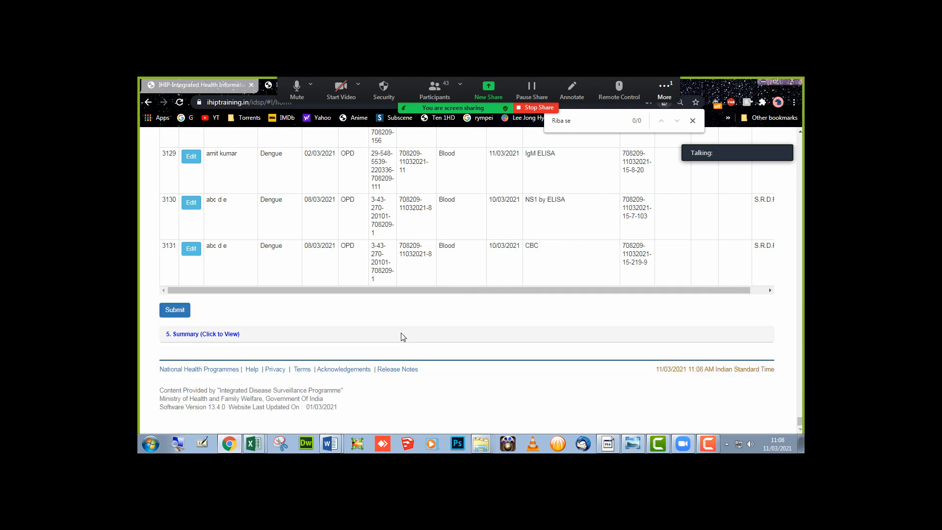
pyautogui.scroll(4, 403, 337)
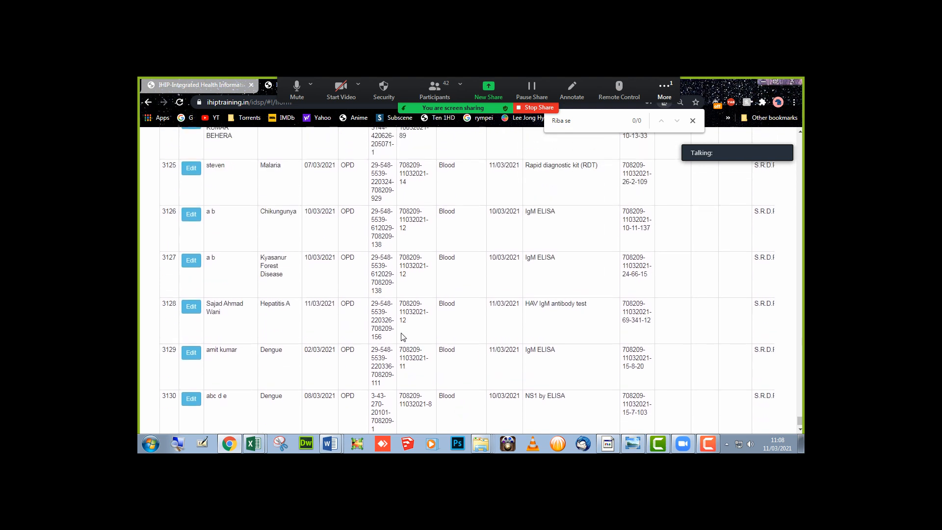
pyautogui.click(581, 124)
pyautogui.scroll(4, 342, 284)
pyautogui.scroll(20, 342, 284)
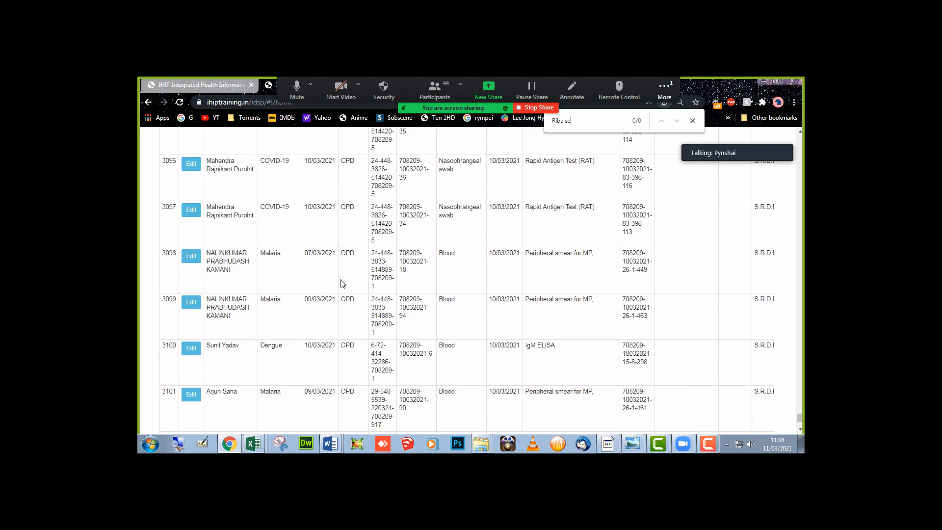
pyautogui.press('Home')
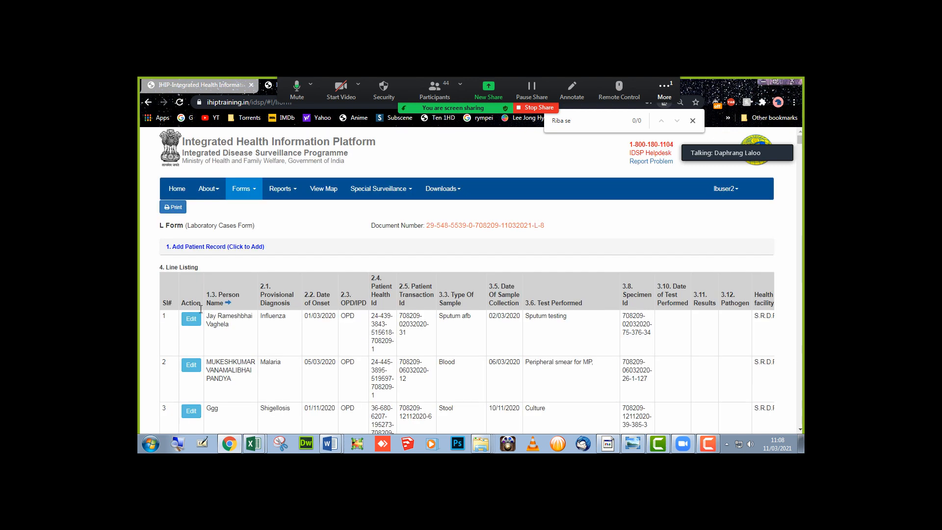
pyautogui.moveTo(178, 268); pyautogui.dragTo(199, 268)
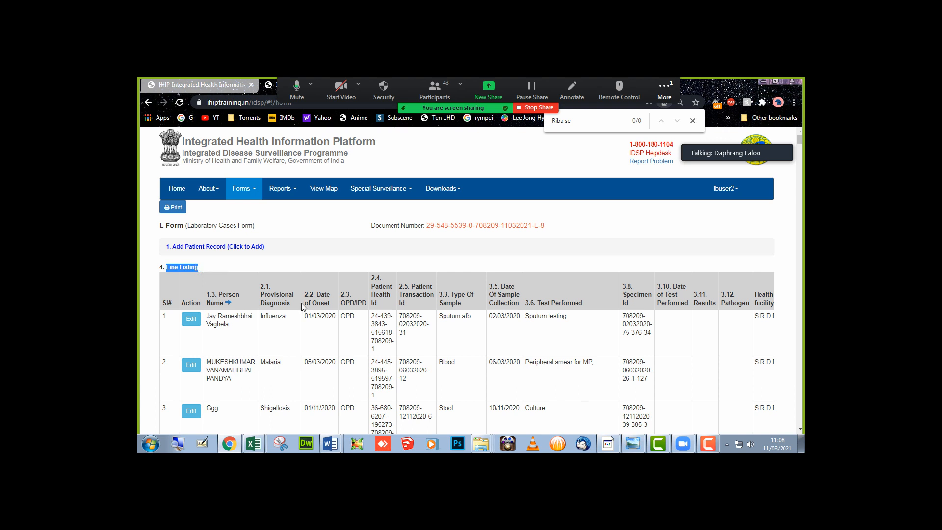
pyautogui.moveTo(279, 316); pyautogui.dragTo(302, 387)
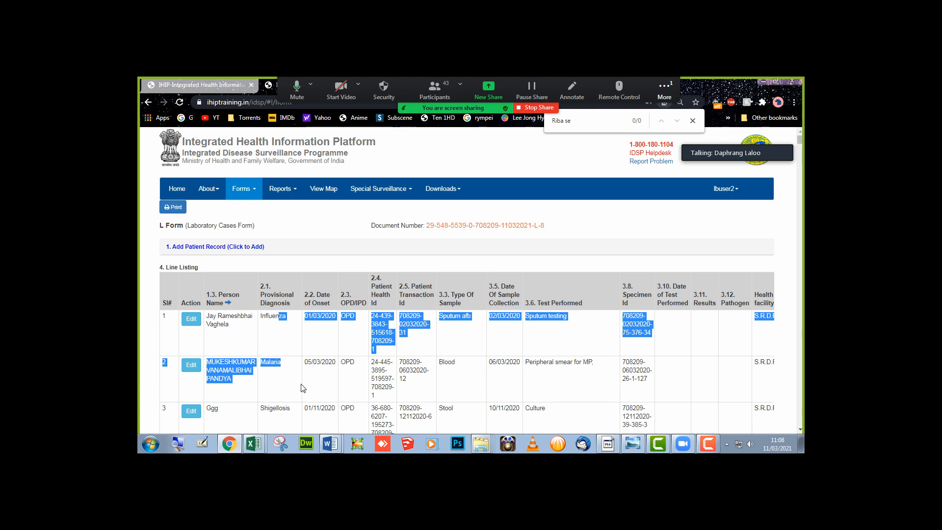
pyautogui.click(737, 195)
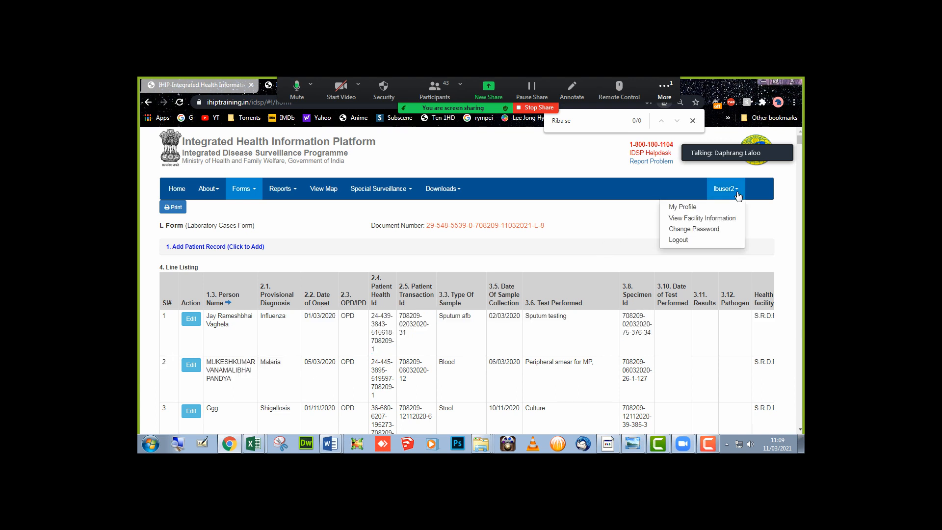
# - Log out and sign in as a different health-facility user with the CAPTCHA, accepting the access notice
pyautogui.click(706, 240)
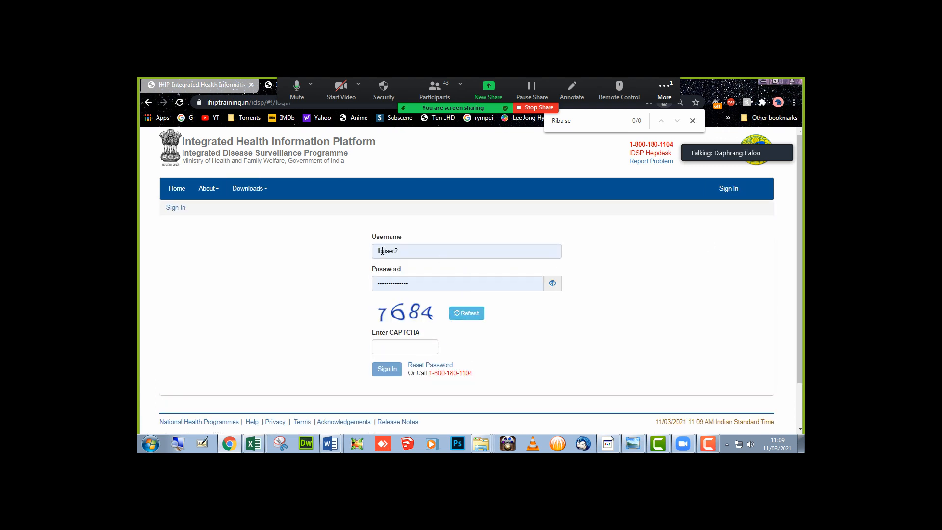
pyautogui.moveTo(384, 252); pyautogui.dragTo(374, 252)
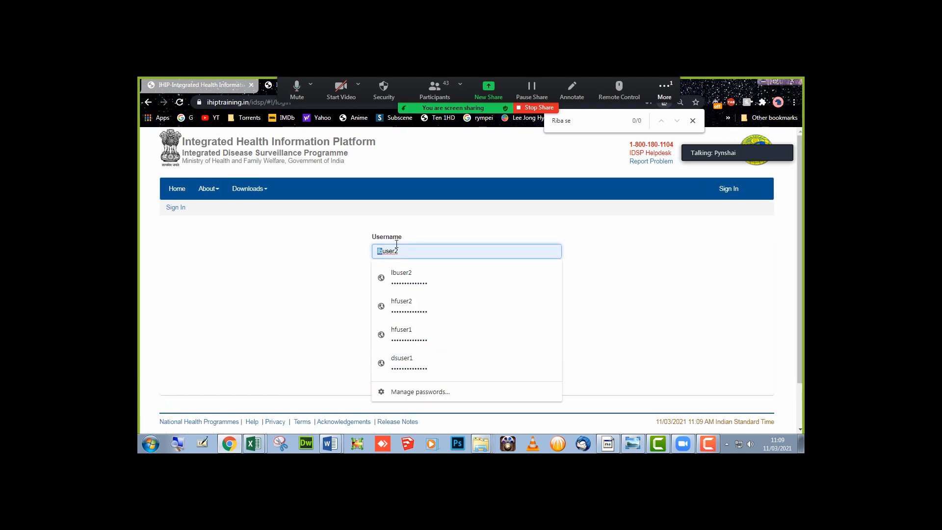
pyautogui.write('h')
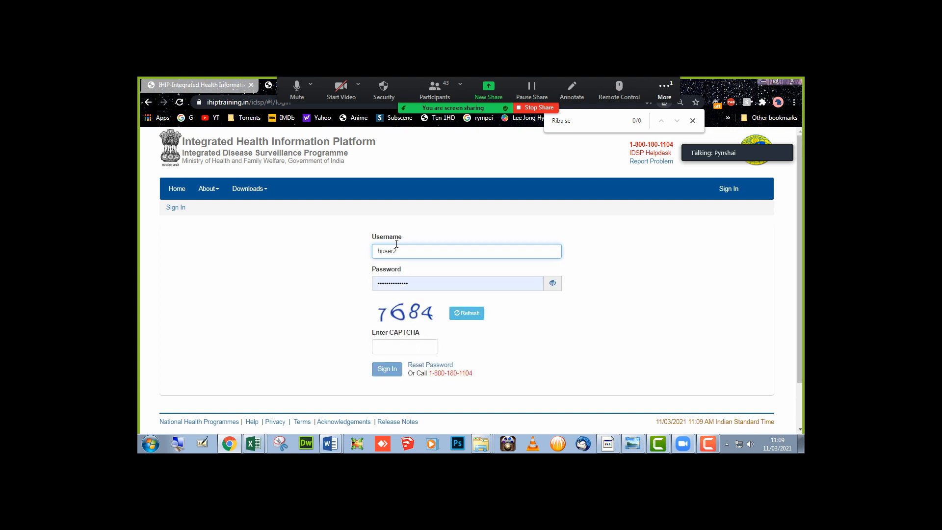
pyautogui.write('f')
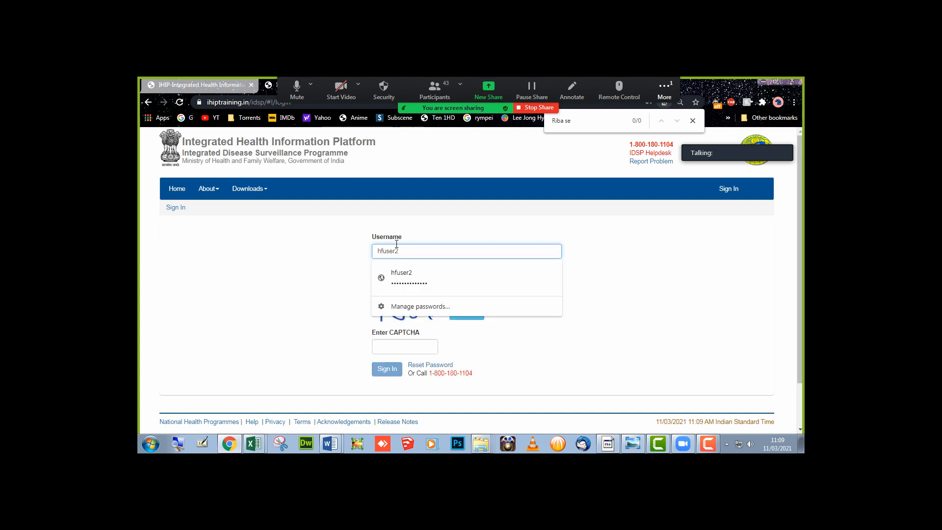
pyautogui.click(312, 285)
pyautogui.click(387, 351)
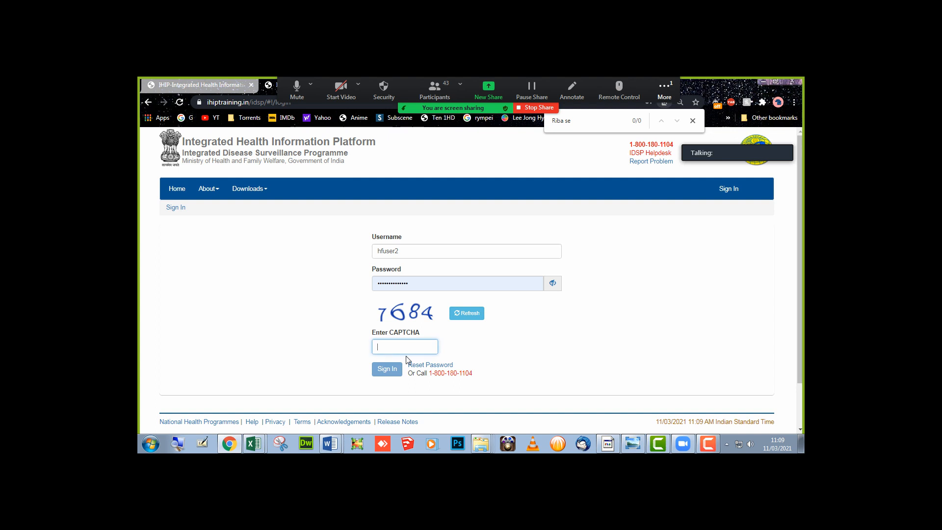
pyautogui.write('7684')
pyautogui.press('Return')
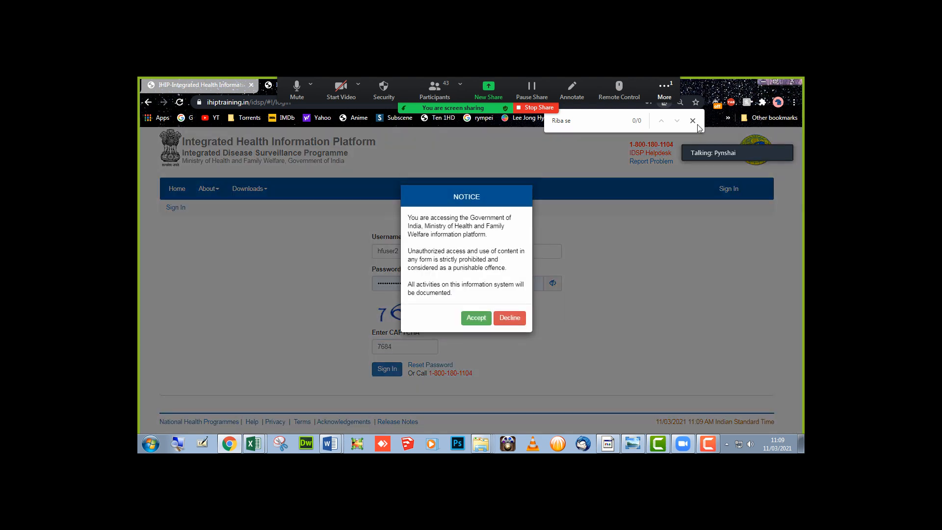
pyautogui.click(698, 124)
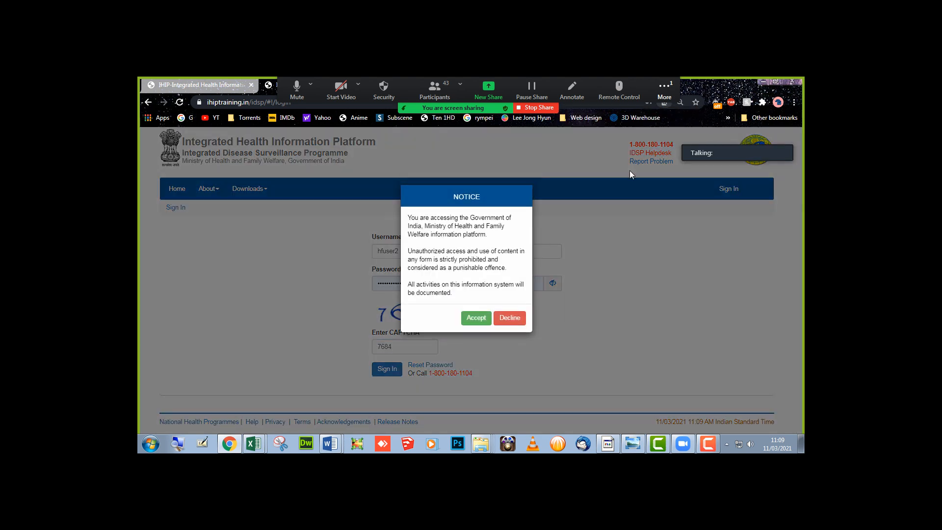
pyautogui.click(474, 319)
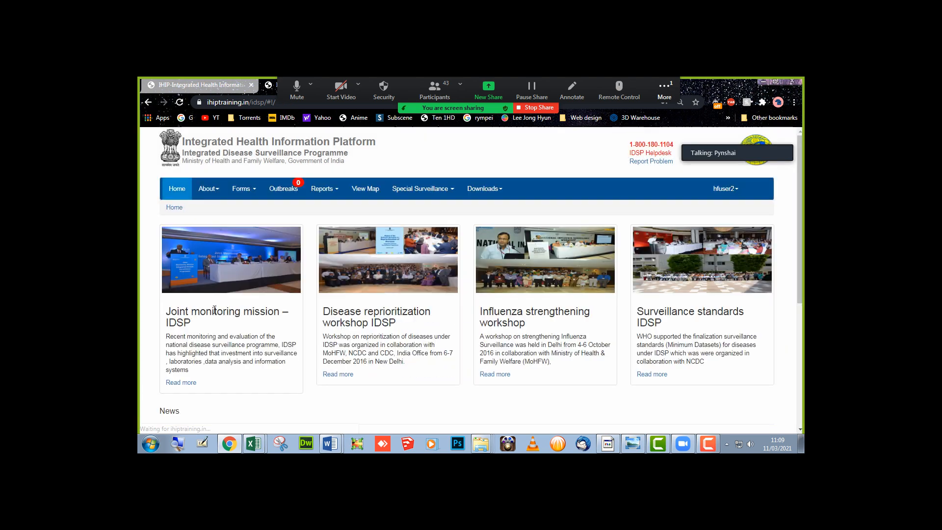
# - Open the Presumptive Cases Form from the Forms list and start a patient search
pyautogui.click(256, 187)
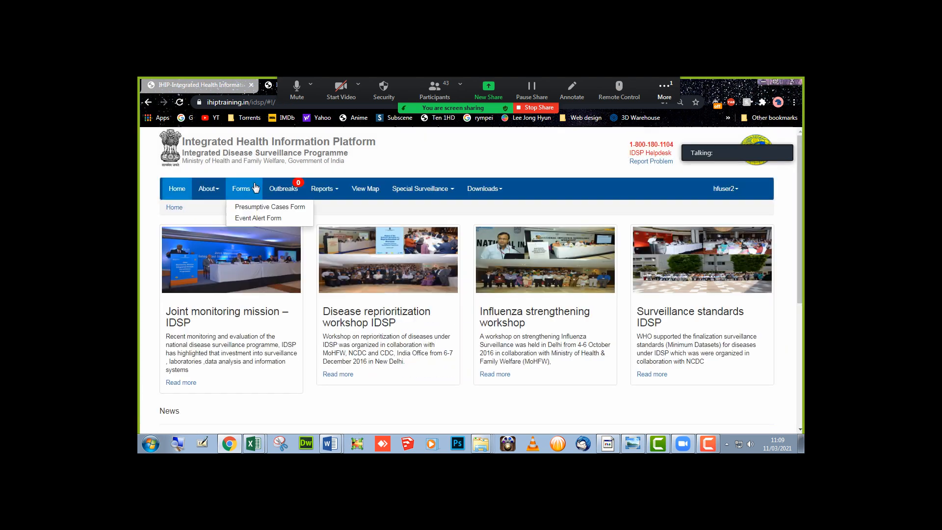
pyautogui.click(252, 210)
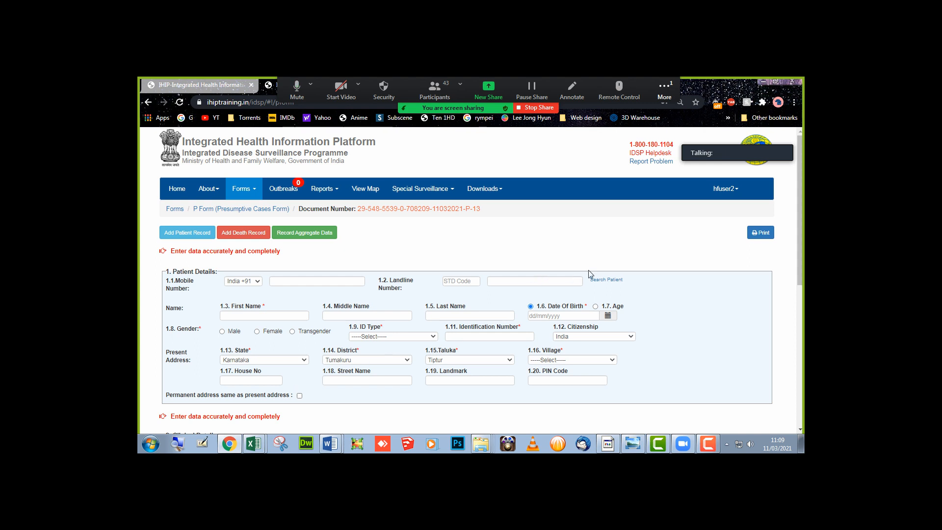
pyautogui.click(606, 280)
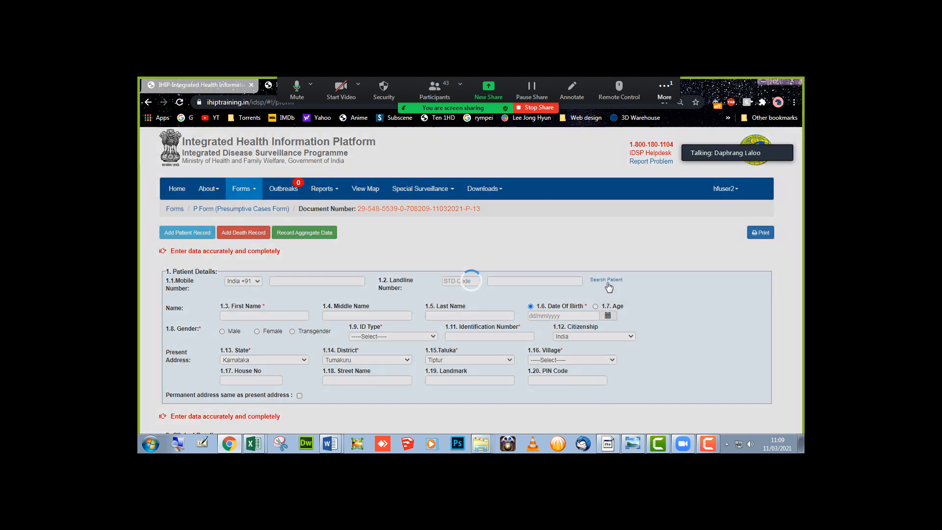
# - Search patient records by the patient's first name
pyautogui.click(493, 186)
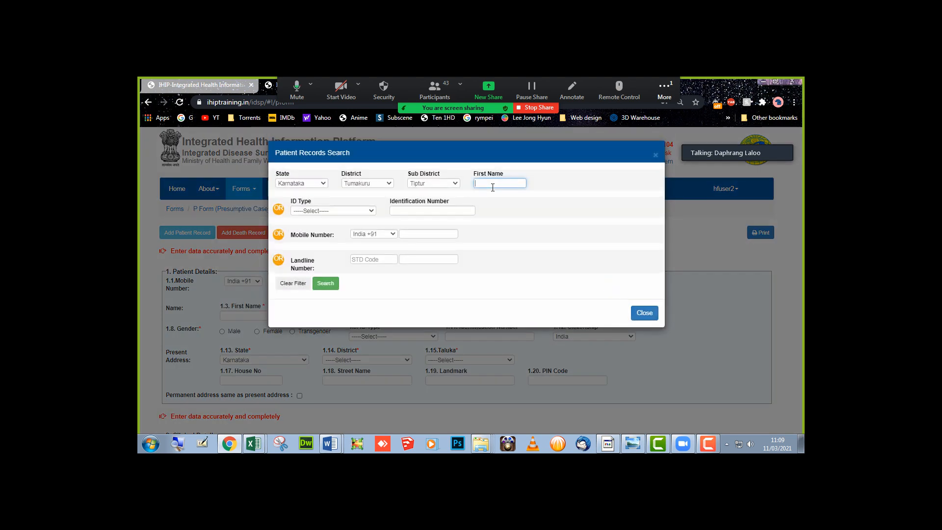
pyautogui.write('Riba')
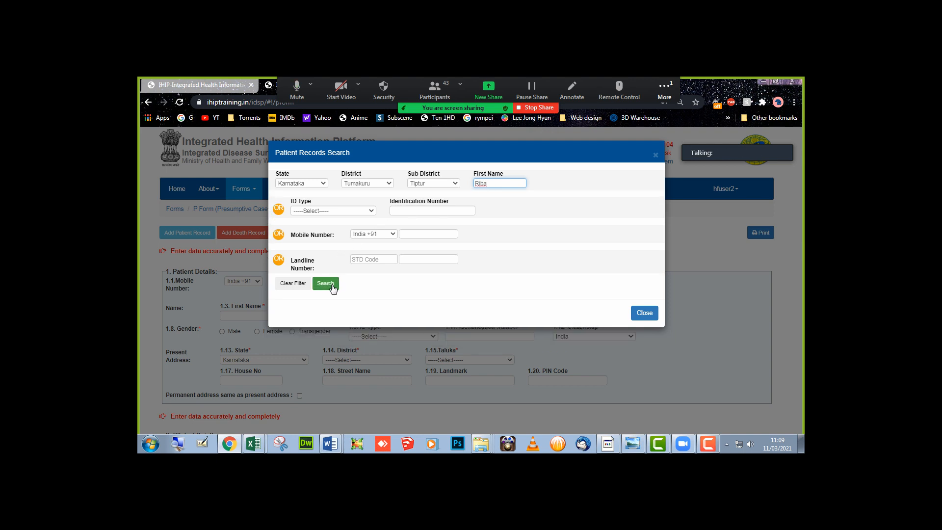
pyautogui.click(332, 285)
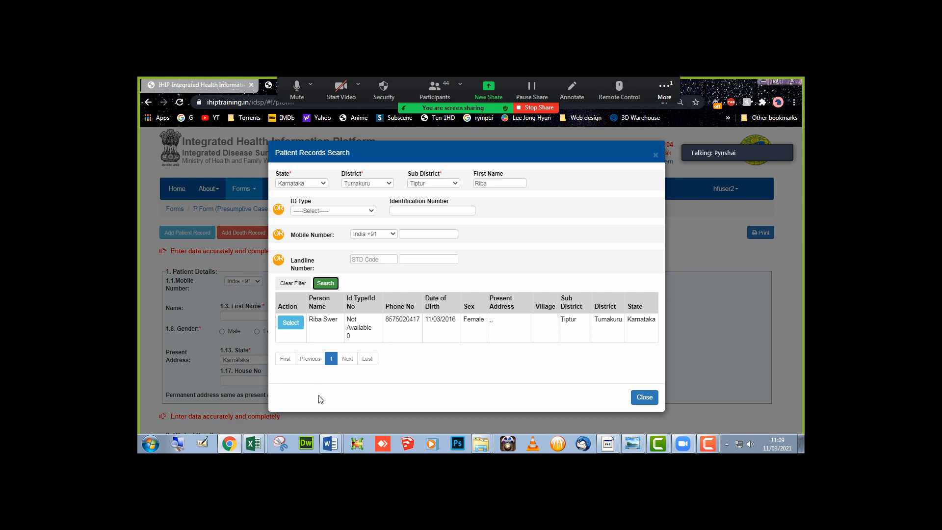
# - Copy the patient's mobile number from the Word notes, search by it, and load the match
pyautogui.moveTo(333, 446)
pyautogui.click(326, 419)
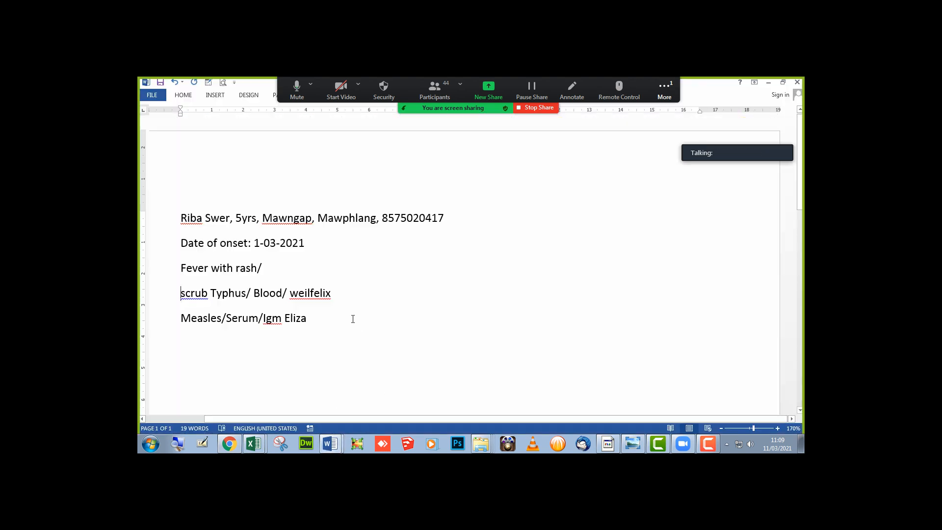
pyautogui.doubleClick(414, 217)
pyautogui.hotkey('ctrl', 'c')
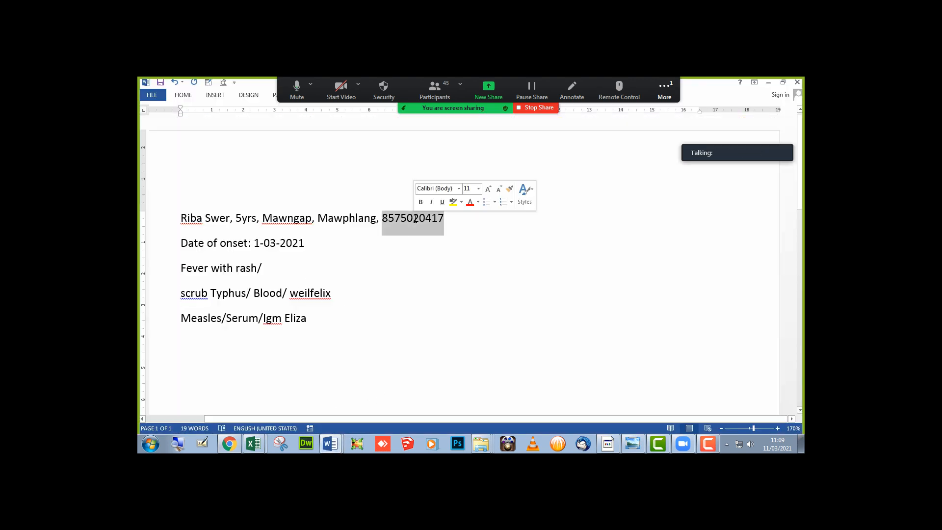
pyautogui.click(234, 448)
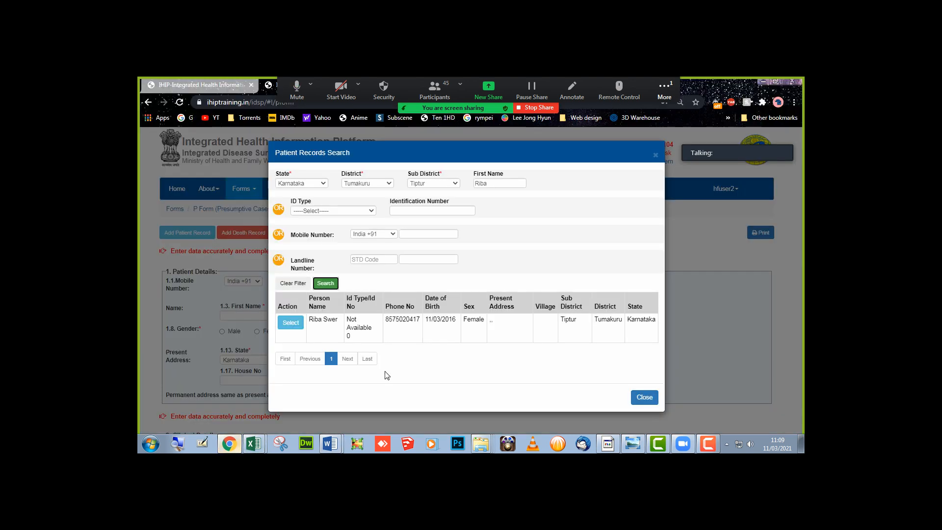
pyautogui.click(423, 233)
pyautogui.hotkey('ctrl', 'v')
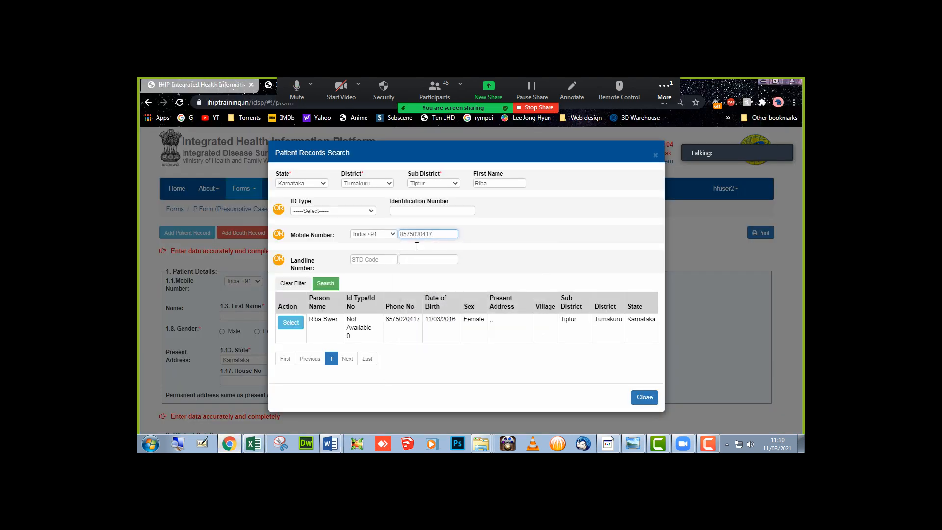
pyautogui.click(326, 284)
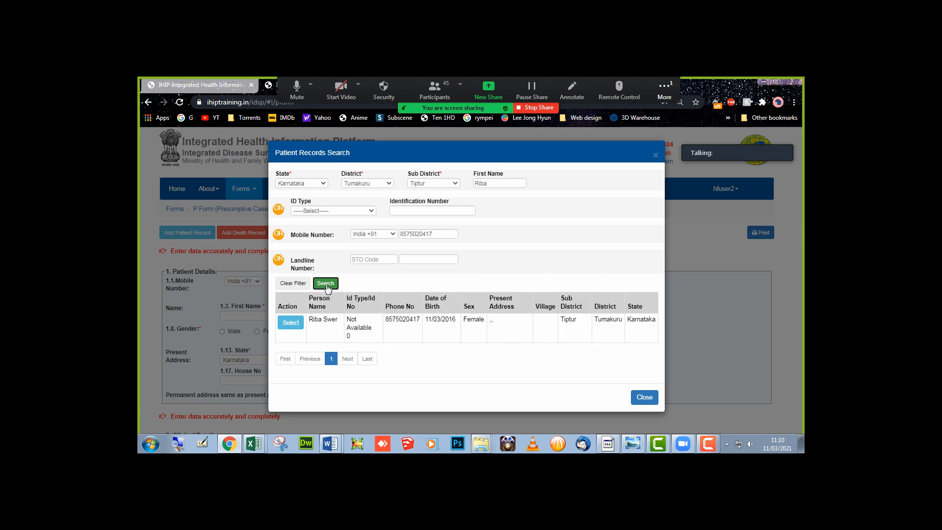
pyautogui.click(290, 323)
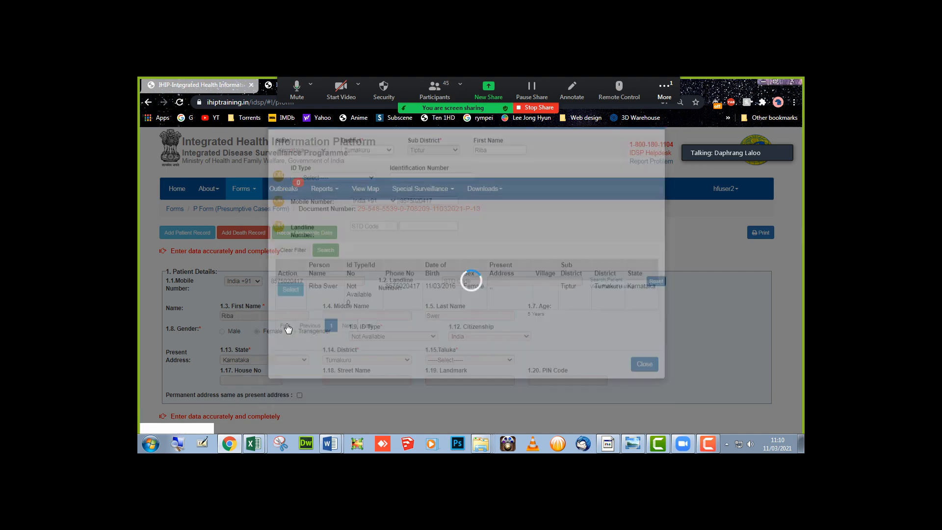
pyautogui.scroll(-1, 289, 328)
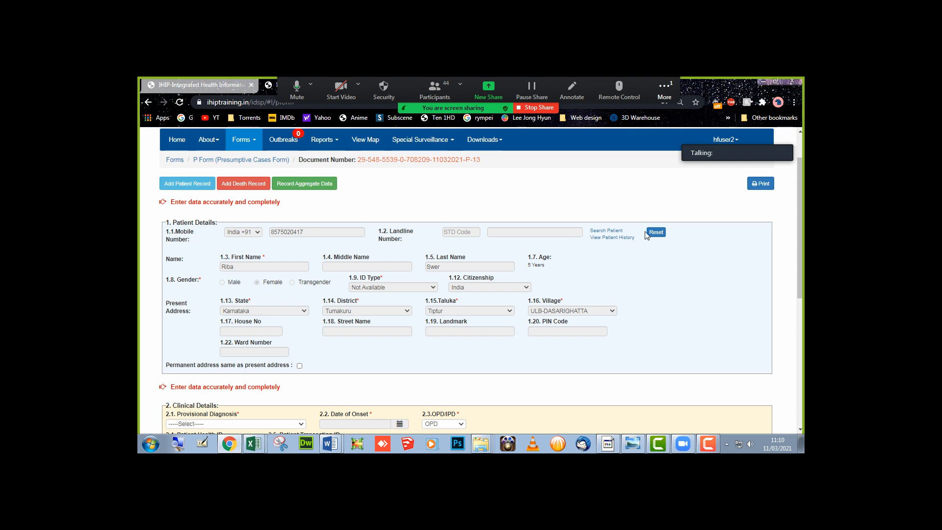
# - Reload the patient into the P Form through a first-name patient search
pyautogui.click(606, 231)
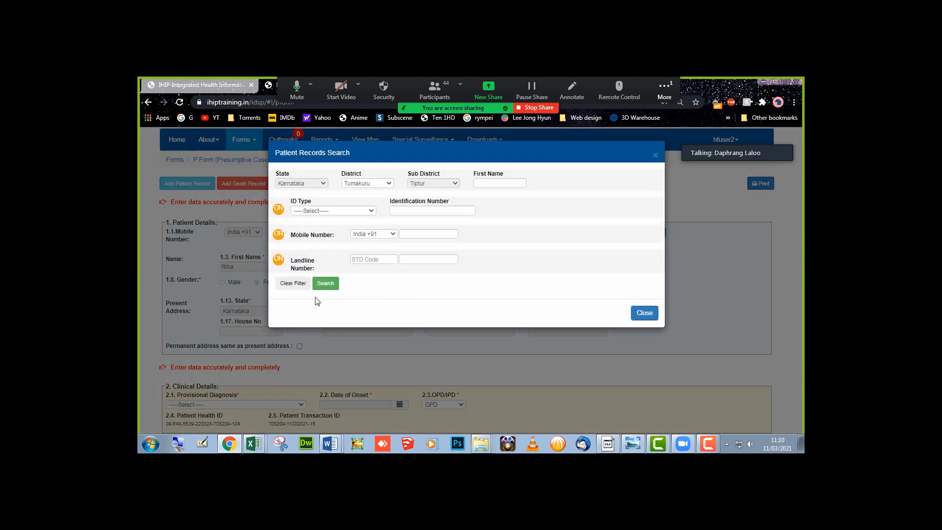
pyautogui.click(514, 183)
pyautogui.write('riba')
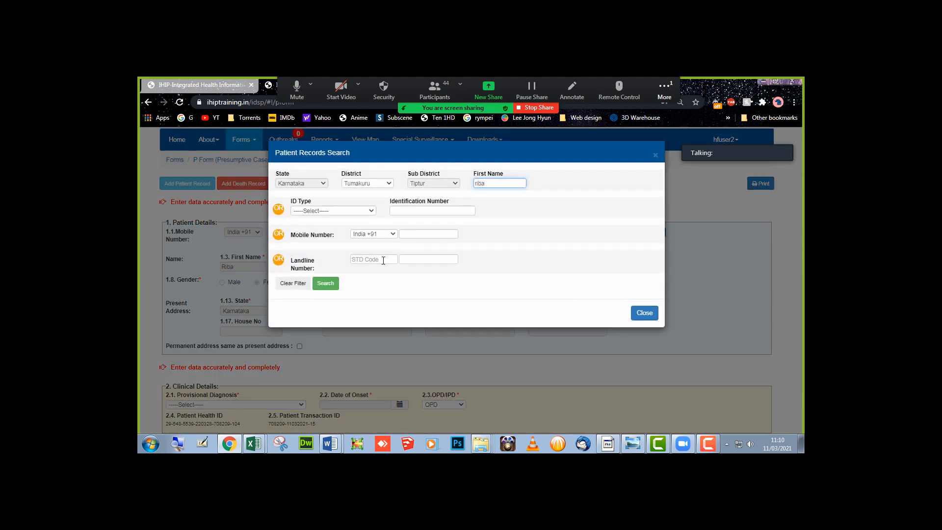
pyautogui.click(326, 283)
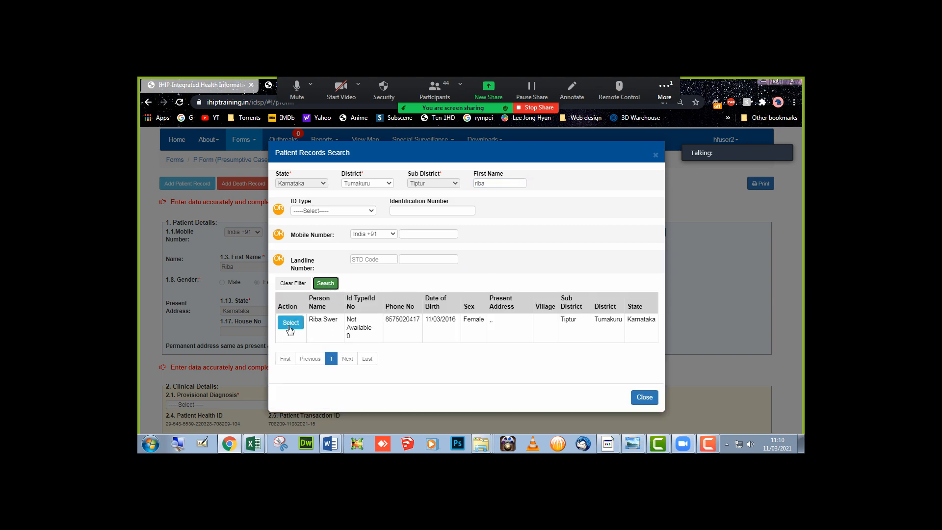
pyautogui.click(290, 322)
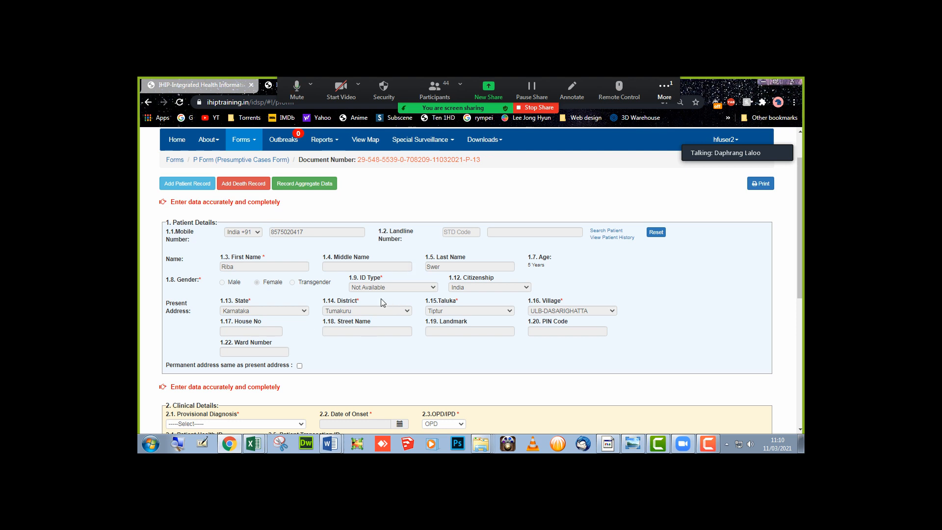
pyautogui.scroll(-3, 382, 301)
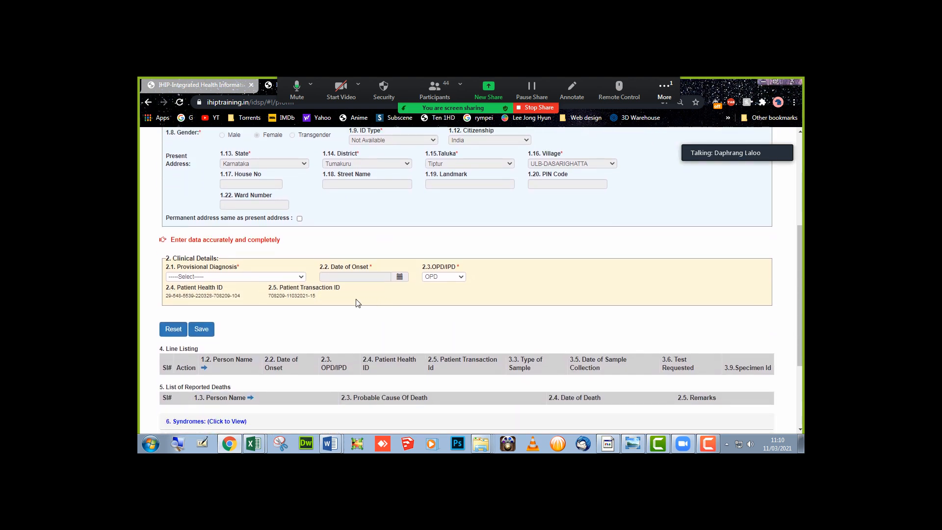
# - Set the provisional diagnosis to Typhoid with date of onset 10/03/2021
pyautogui.click(290, 279)
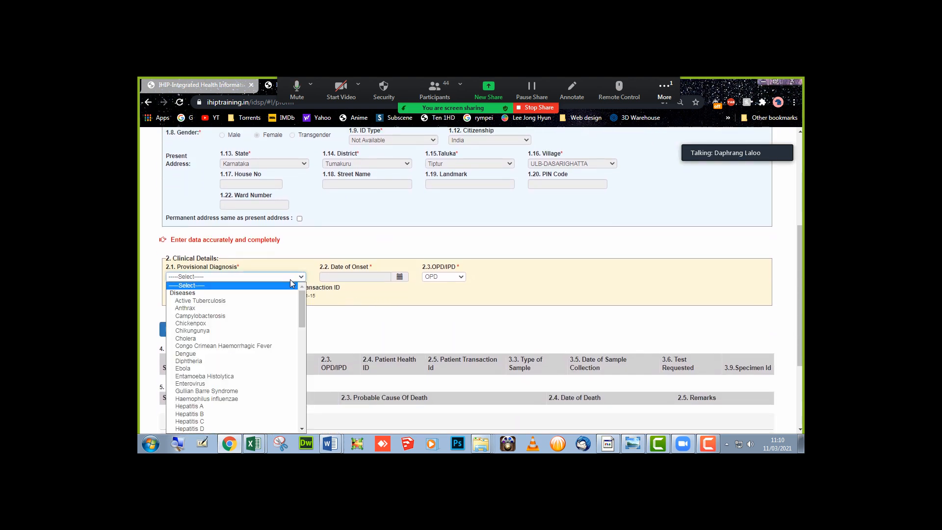
pyautogui.scroll(-4, 251, 358)
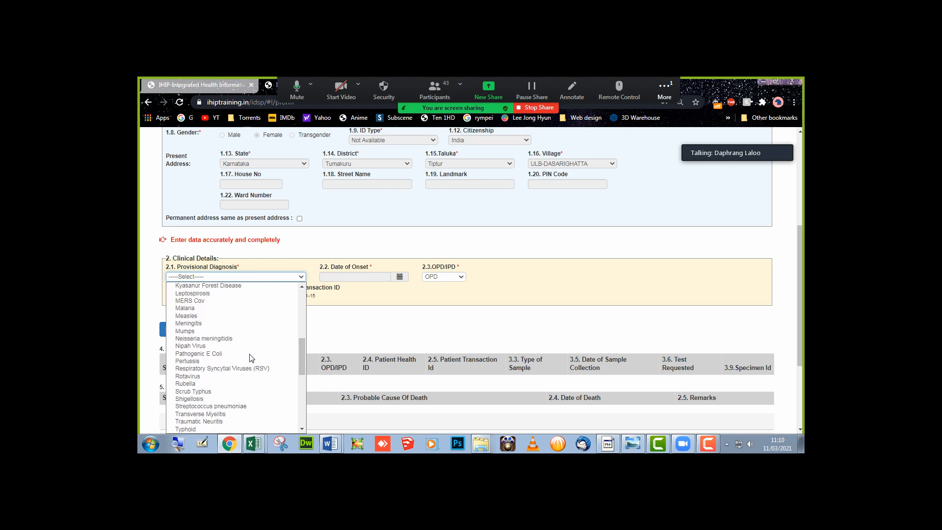
pyautogui.scroll(-5, 251, 358)
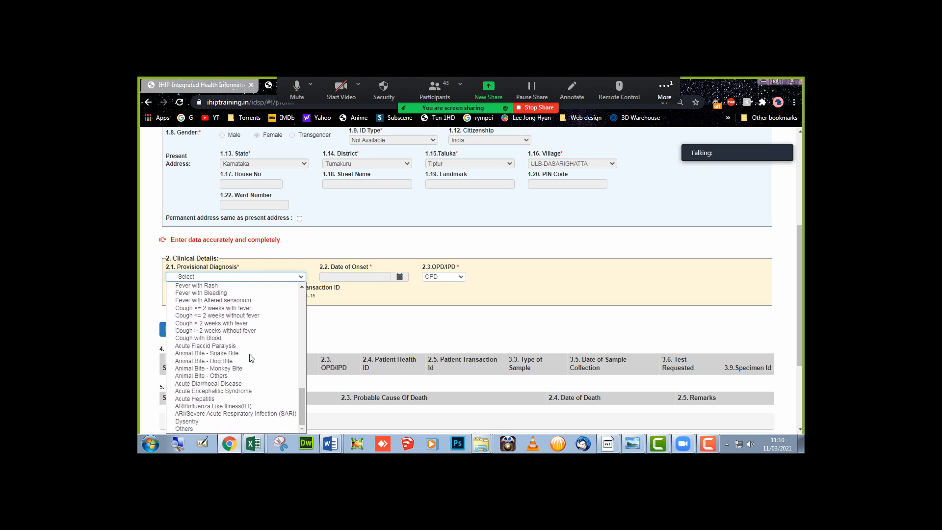
pyautogui.click(250, 354)
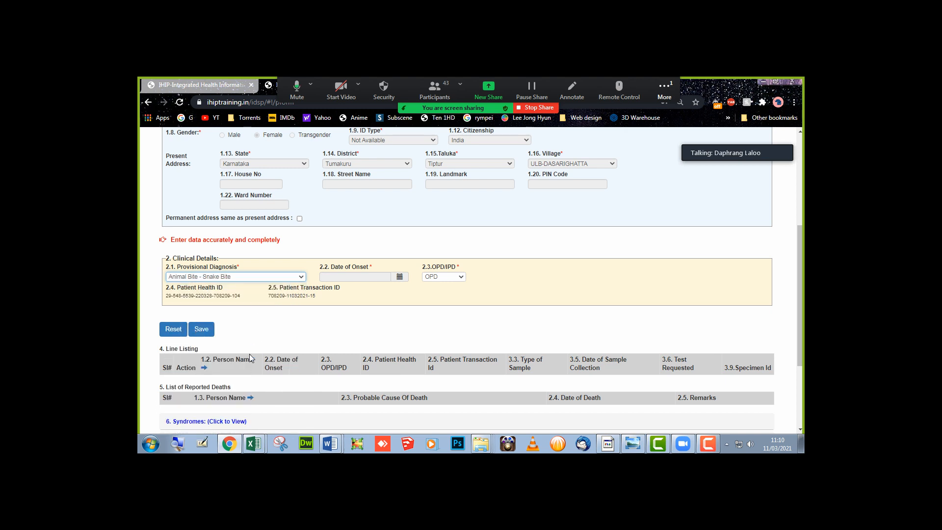
pyautogui.click(362, 277)
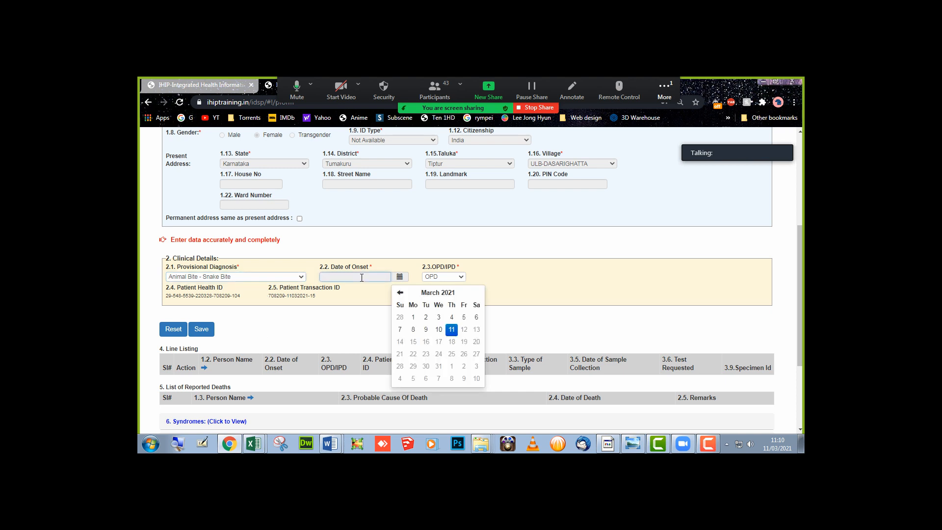
pyautogui.click(439, 330)
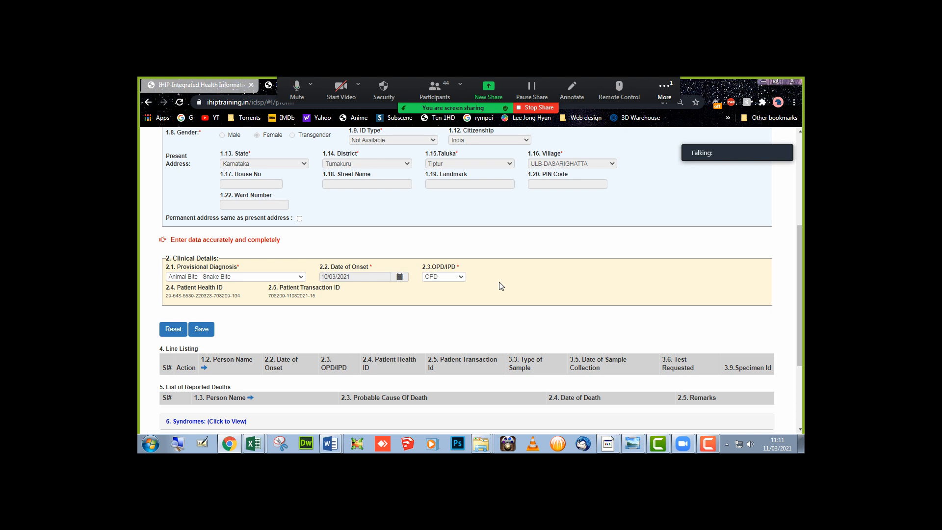
pyautogui.click(301, 277)
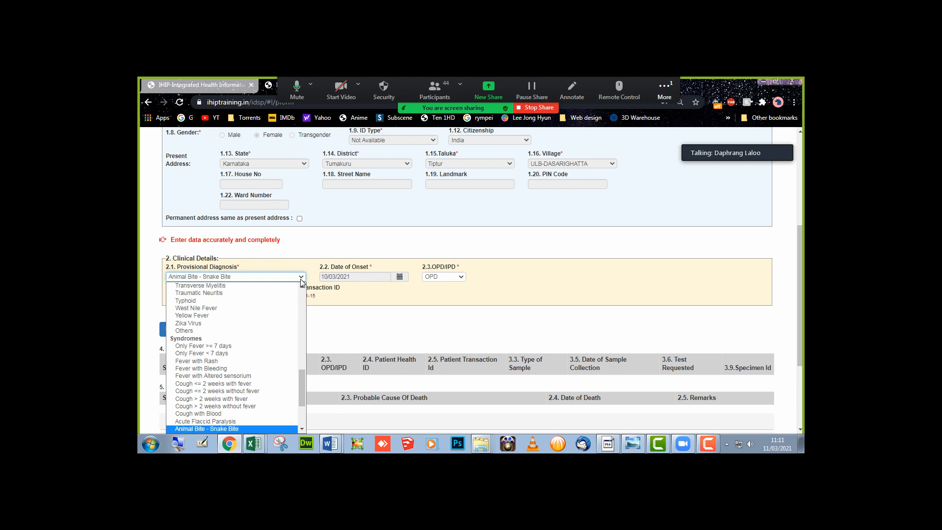
pyautogui.click(187, 300)
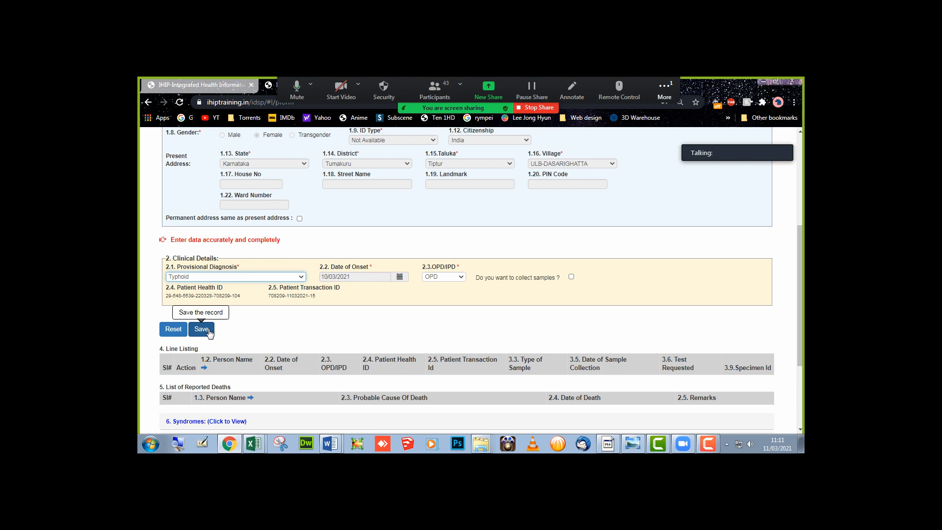
# - Add a Blood sample collected 11/03/2021 with a Widal test requested
pyautogui.click(571, 277)
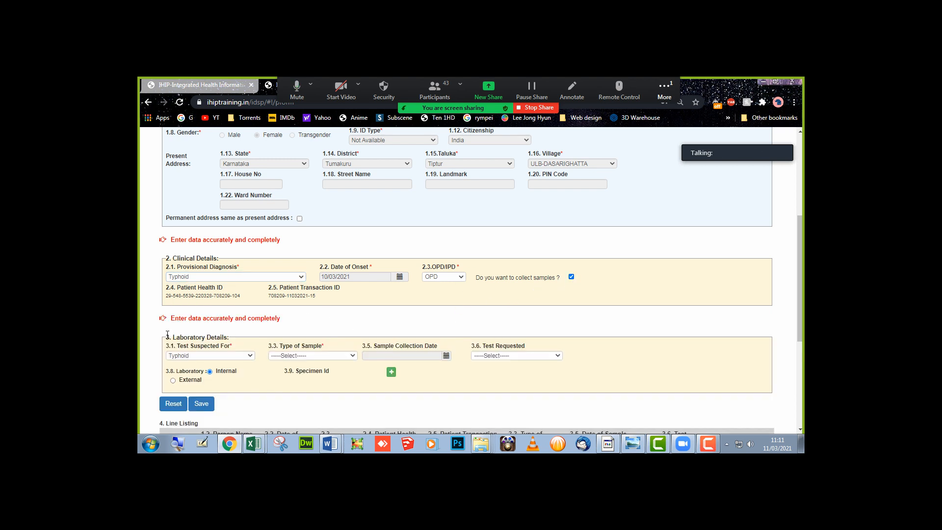
pyautogui.moveTo(167, 339); pyautogui.dragTo(230, 338)
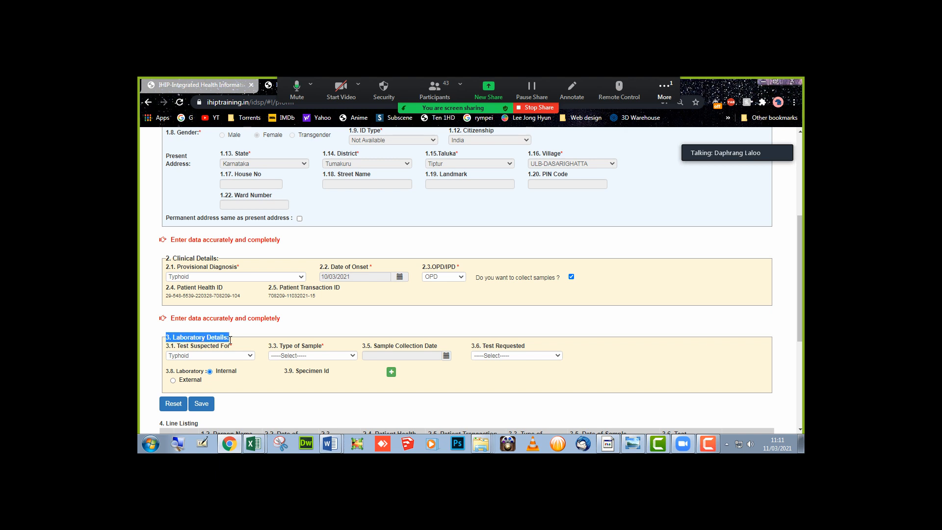
pyautogui.click(294, 356)
pyautogui.click(294, 373)
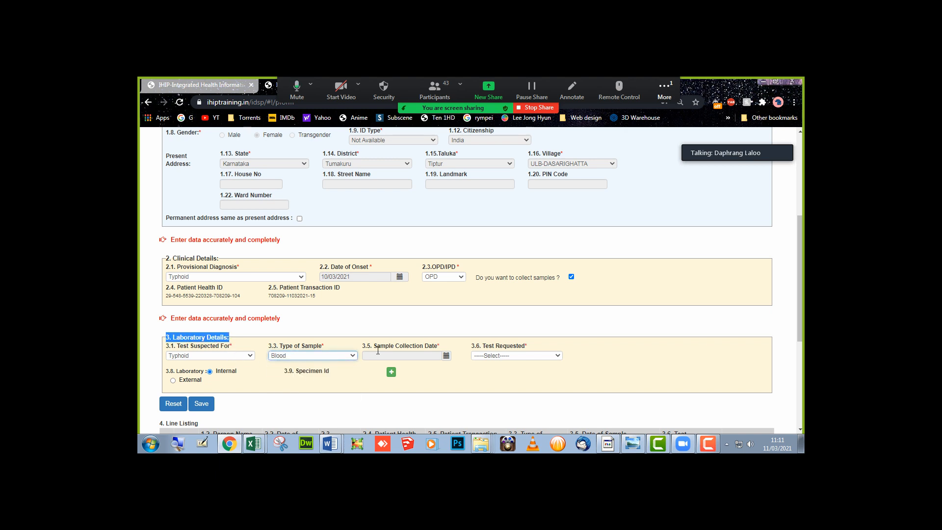
pyautogui.click(387, 356)
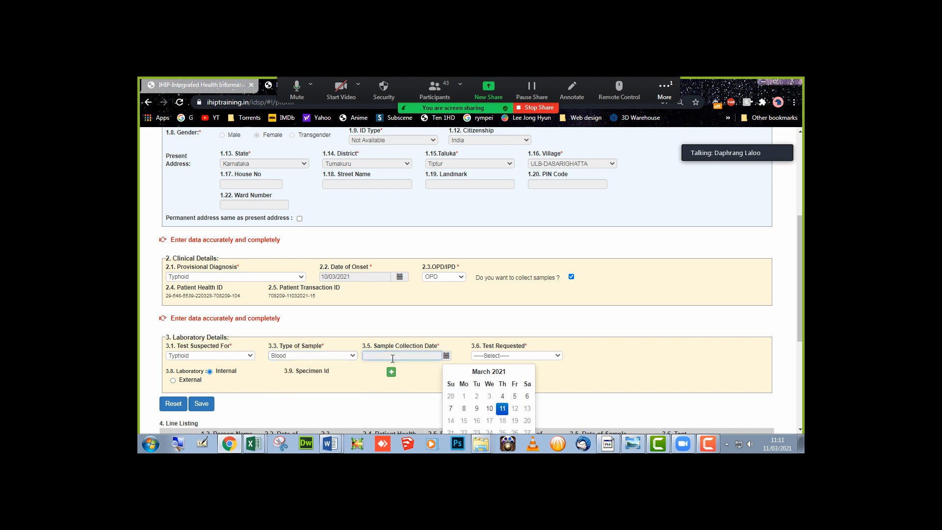
pyautogui.click(503, 409)
pyautogui.click(520, 356)
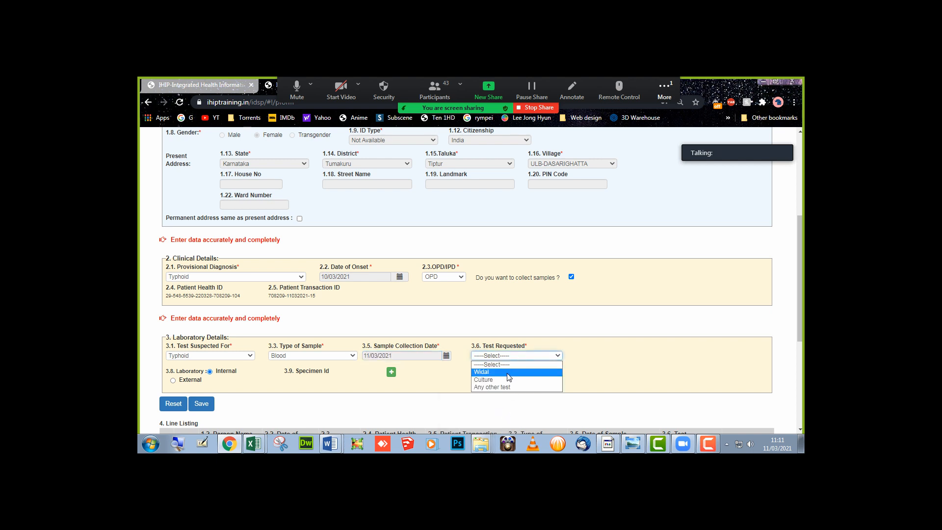
pyautogui.click(508, 374)
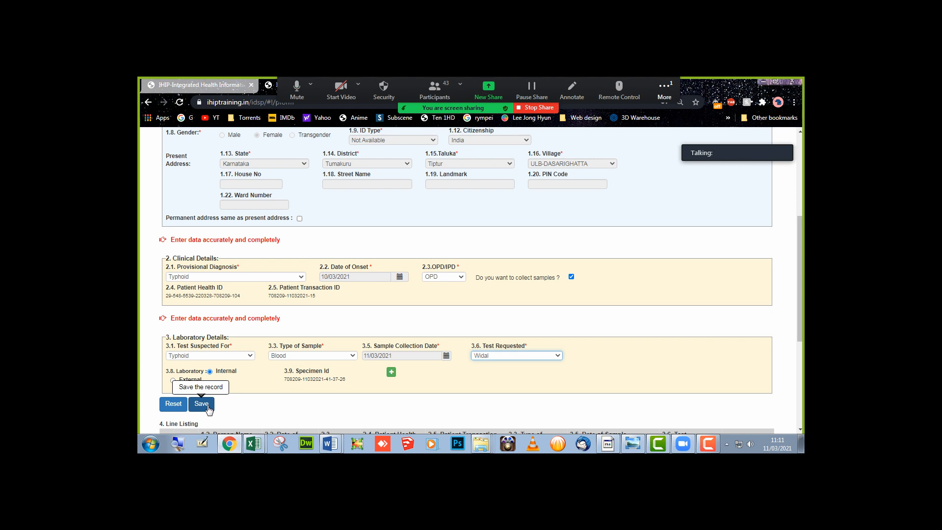
# - Save the case record and submit the batch, confirming with Yes
pyautogui.click(201, 404)
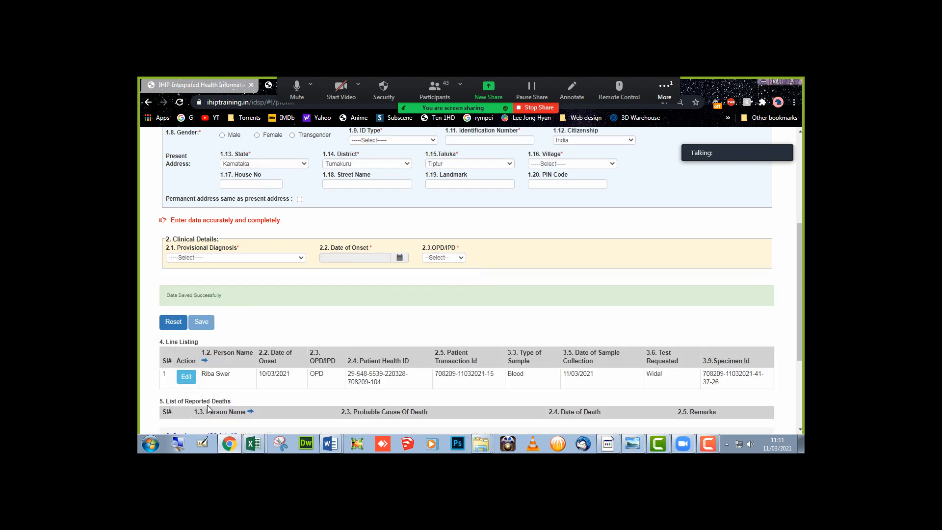
pyautogui.scroll(-3, 208, 408)
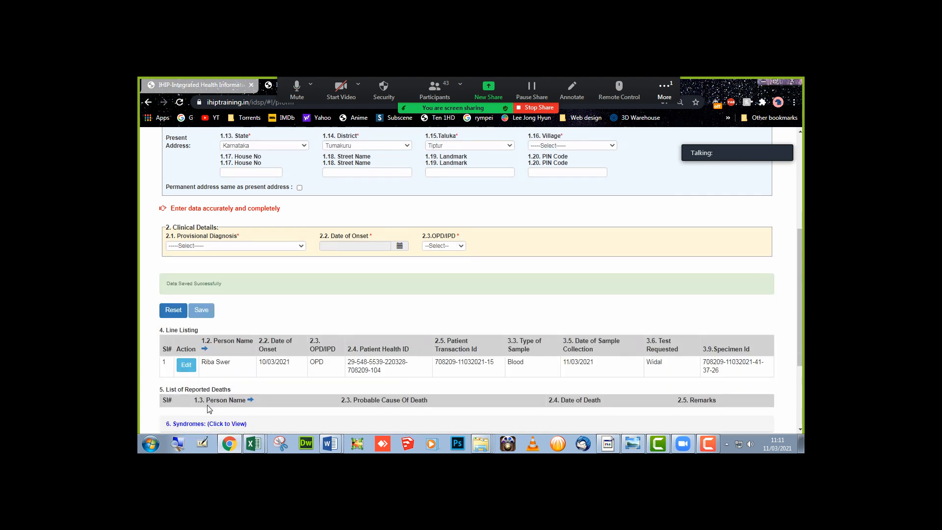
pyautogui.click(177, 336)
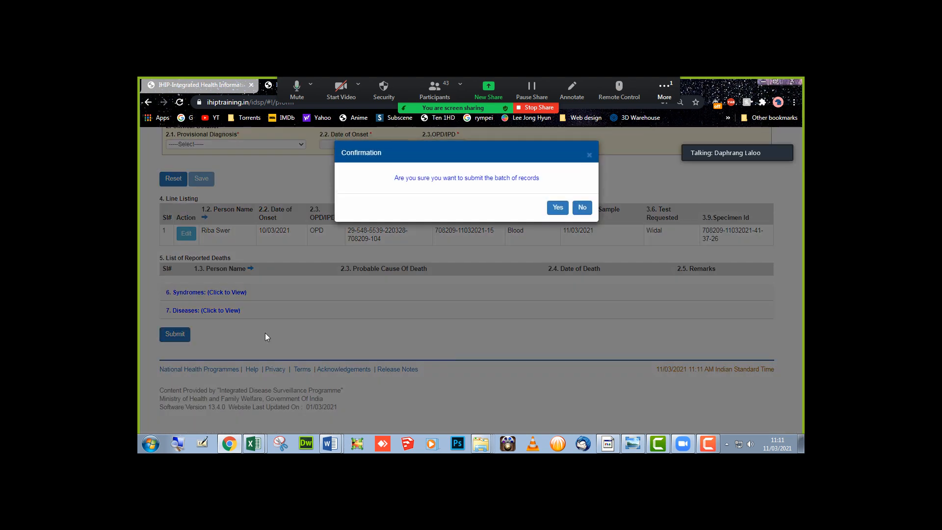
pyautogui.click(557, 206)
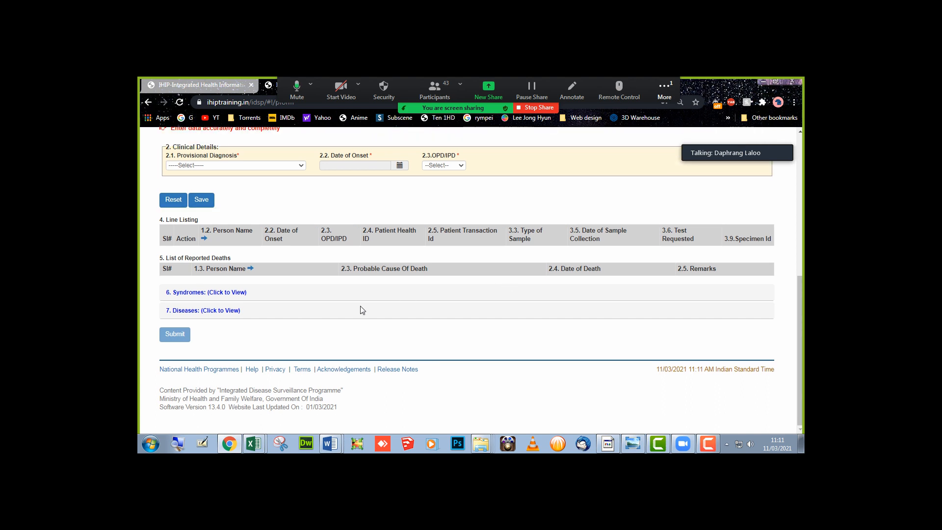
pyautogui.scroll(6, 360, 310)
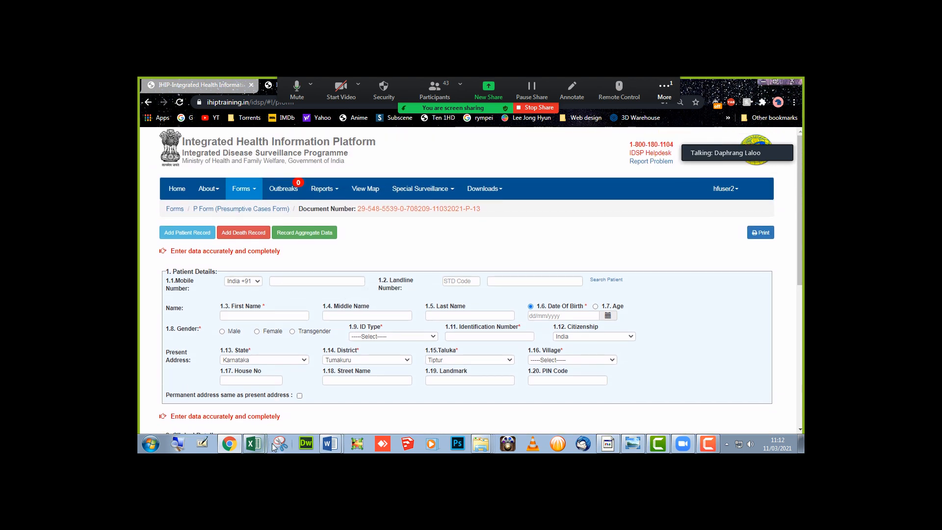
pyautogui.click(255, 449)
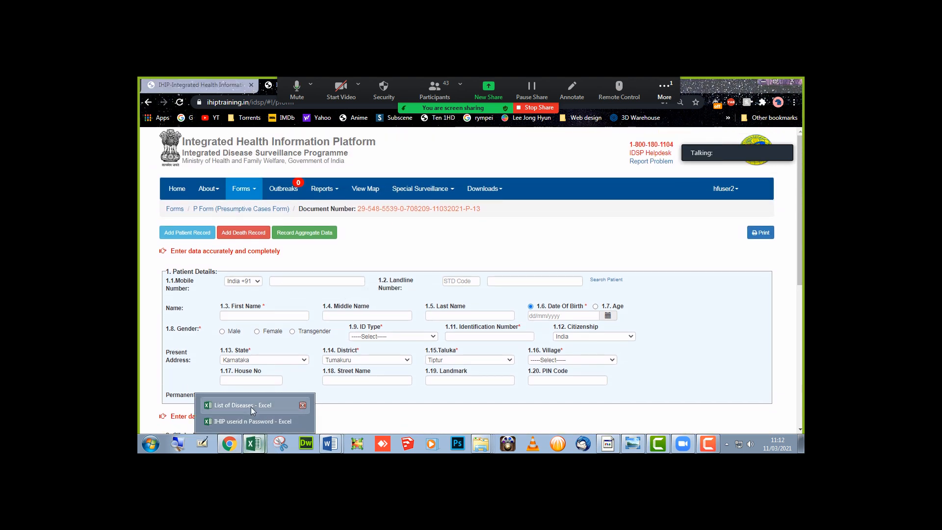
pyautogui.click(251, 408)
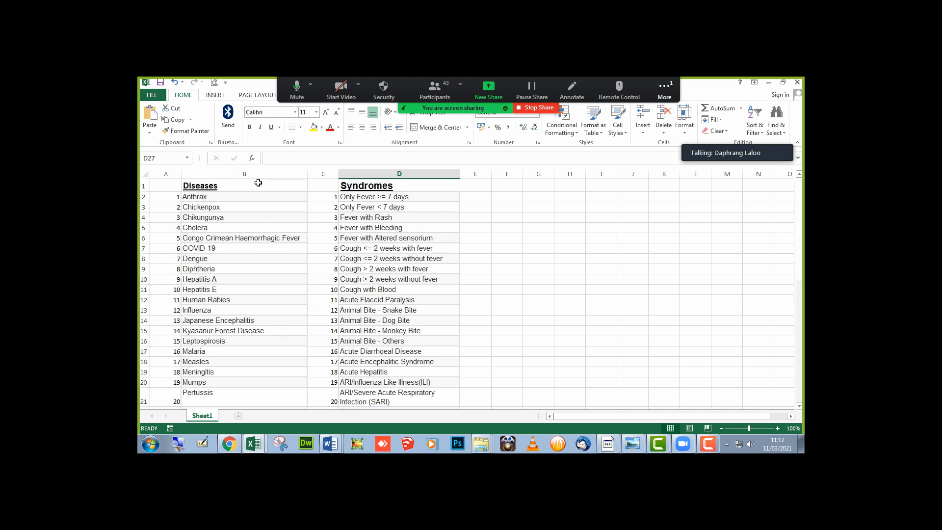
pyautogui.moveTo(257, 174); pyautogui.dragTo(393, 174)
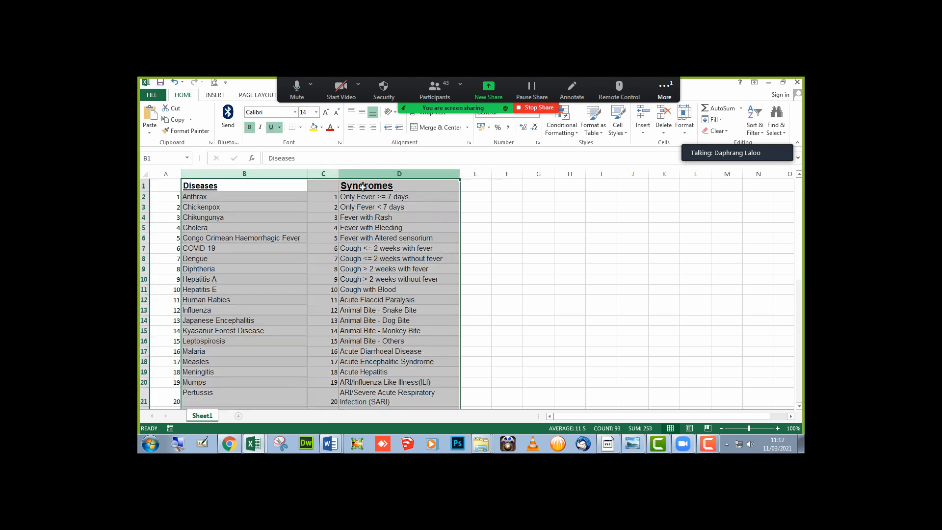
pyautogui.scroll(-4, 312, 282)
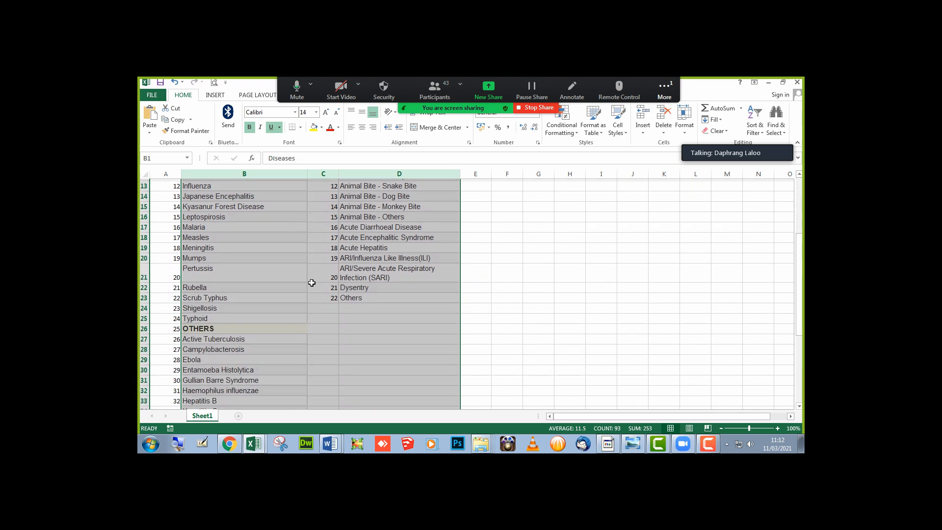
pyautogui.click(232, 444)
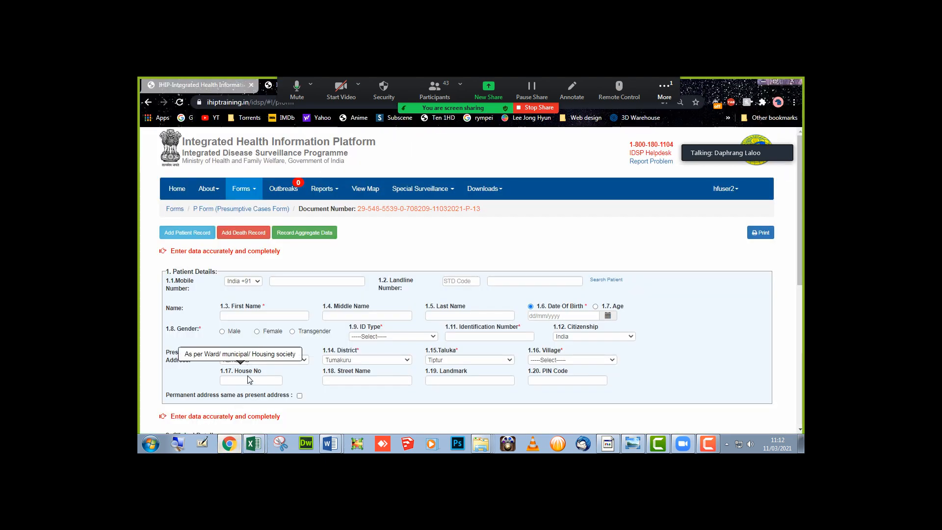
pyautogui.scroll(-4, 248, 378)
pyautogui.click(243, 259)
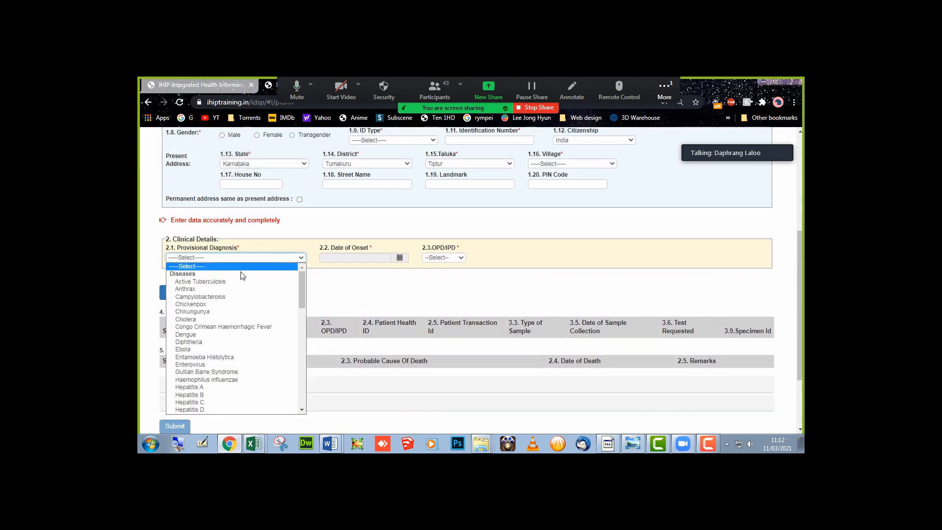
pyautogui.scroll(-5, 239, 343)
pyautogui.scroll(-5, 239, 350)
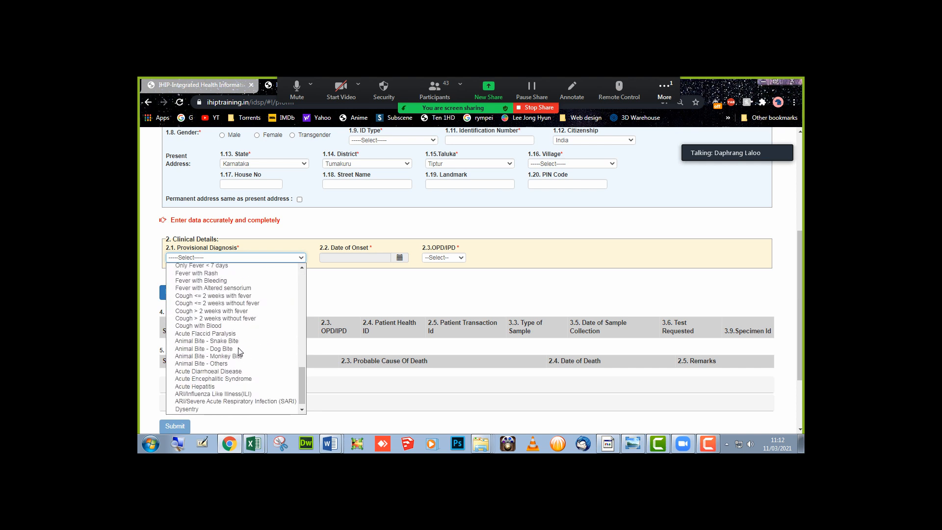
pyautogui.click(353, 301)
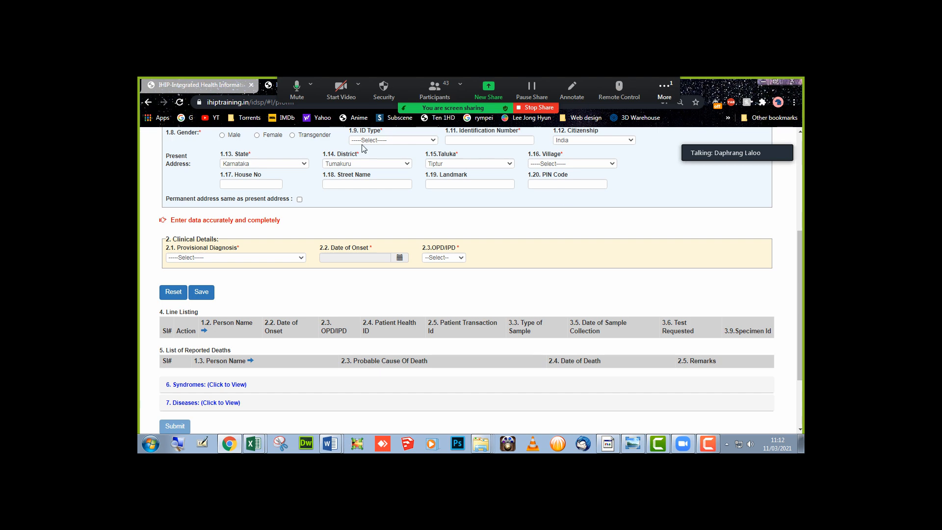
pyautogui.moveTo(254, 444)
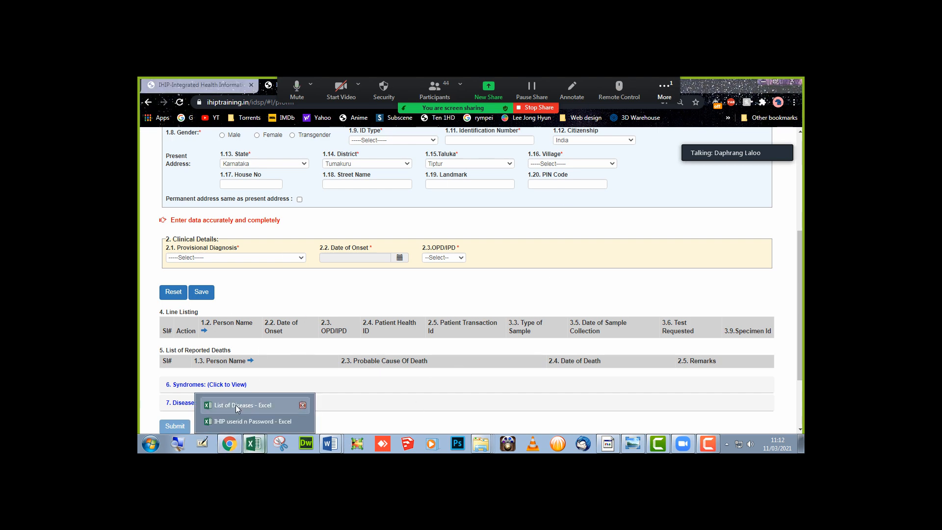
pyautogui.click(235, 405)
pyautogui.scroll(-6, 306, 359)
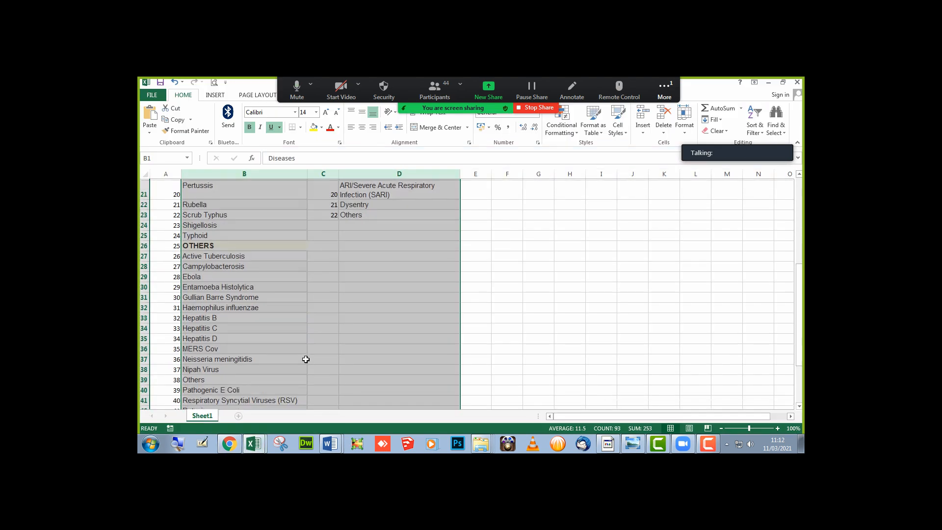
pyautogui.scroll(4, 306, 359)
pyautogui.scroll(6, 305, 359)
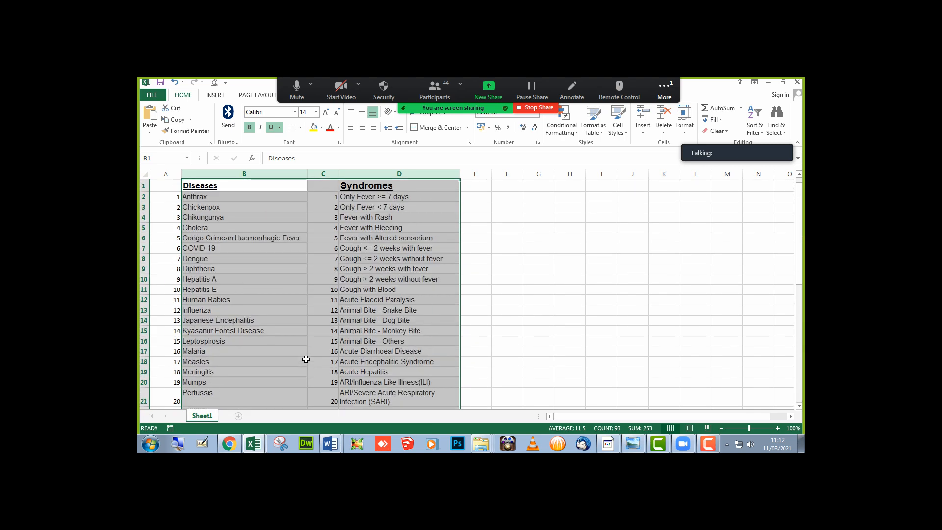
pyautogui.click(500, 284)
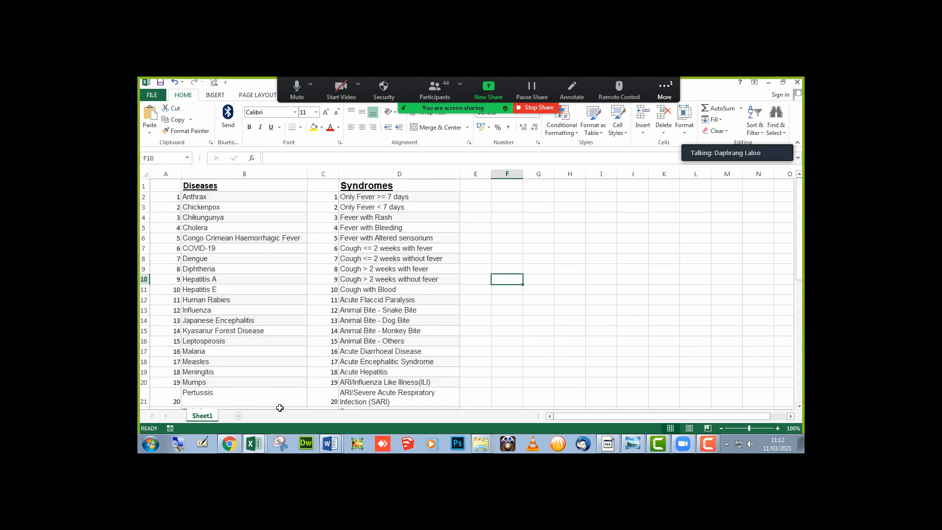
pyautogui.click(230, 444)
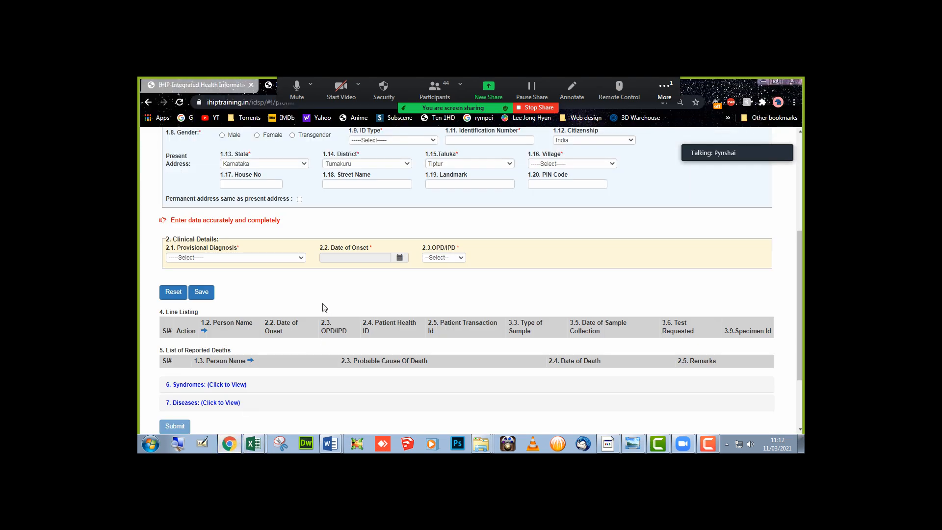
# - Open a fresh Presumptive Cases Form from the Forms list and check its blank fields
pyautogui.scroll(4, 323, 307)
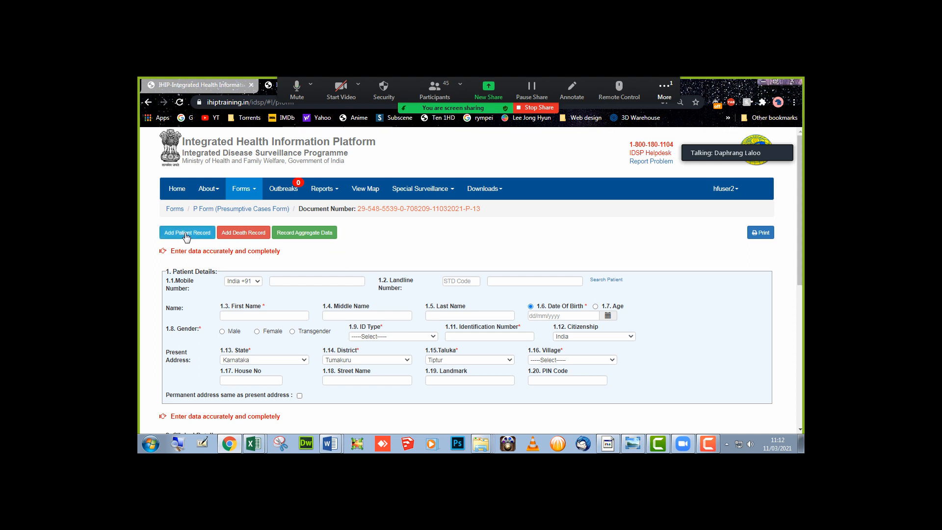
pyautogui.click(255, 191)
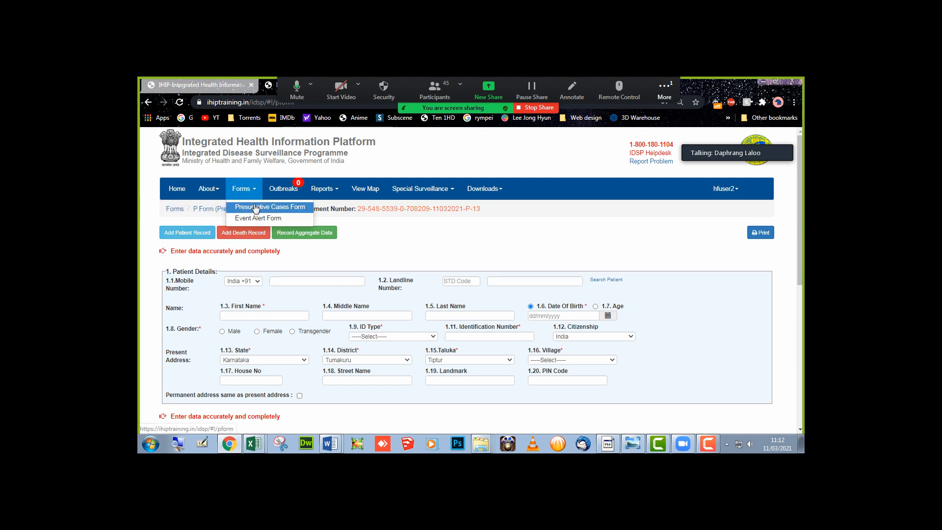
pyautogui.click(256, 208)
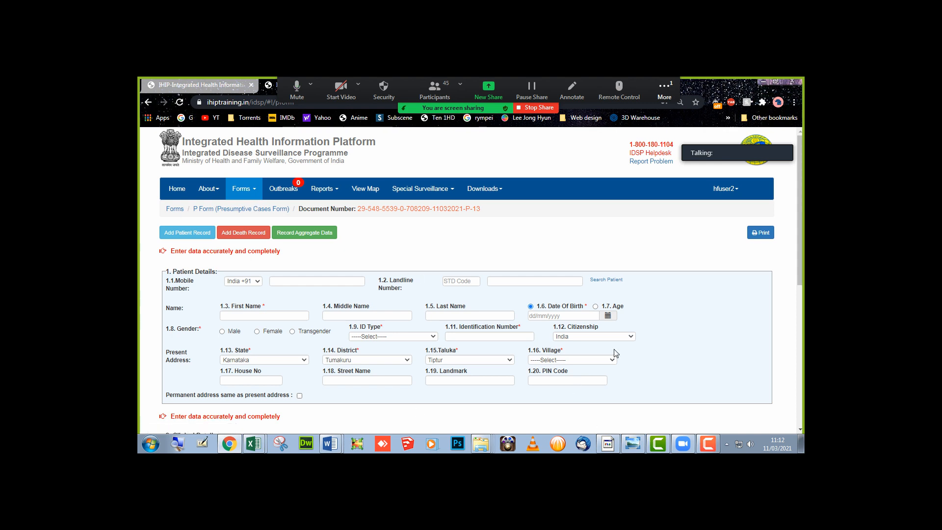
pyautogui.scroll(-1, 393, 329)
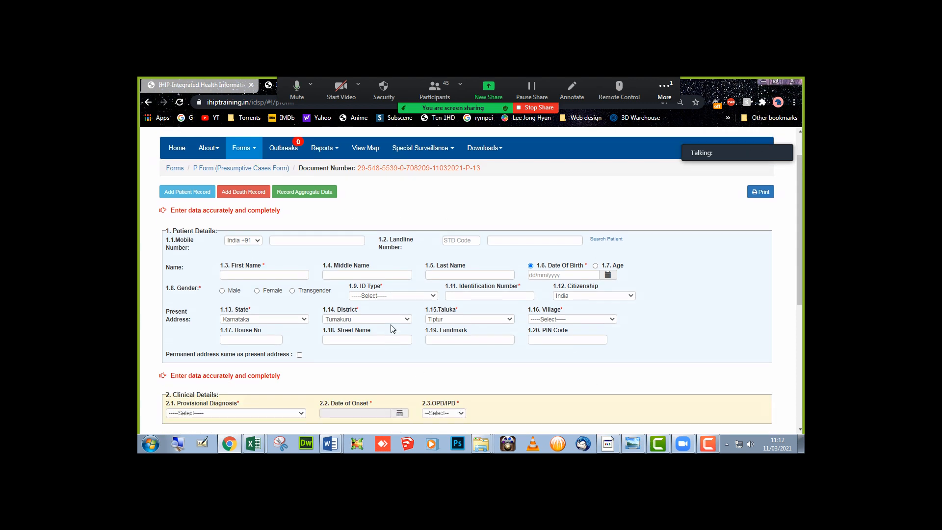
pyautogui.scroll(-1, 392, 329)
pyautogui.scroll(2, 392, 329)
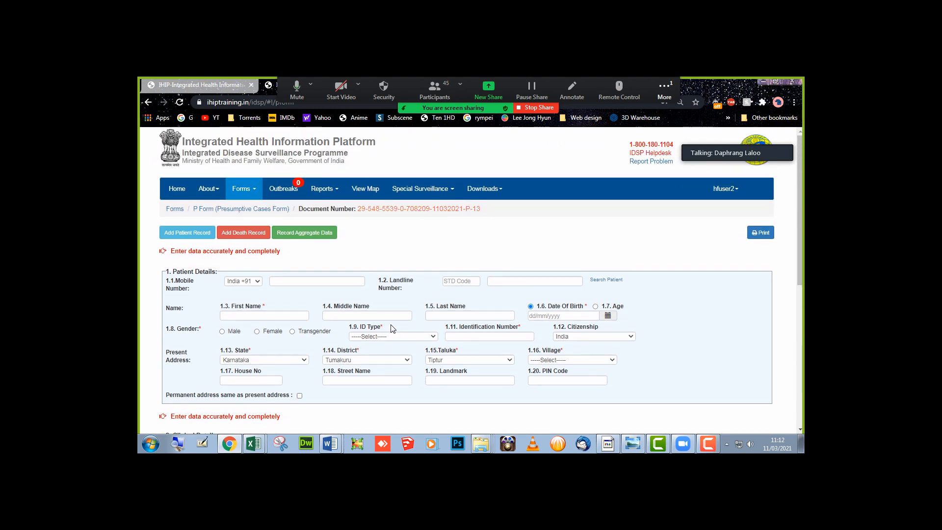
# - Start a death record and load the patient found by a first-name search
pyautogui.click(243, 234)
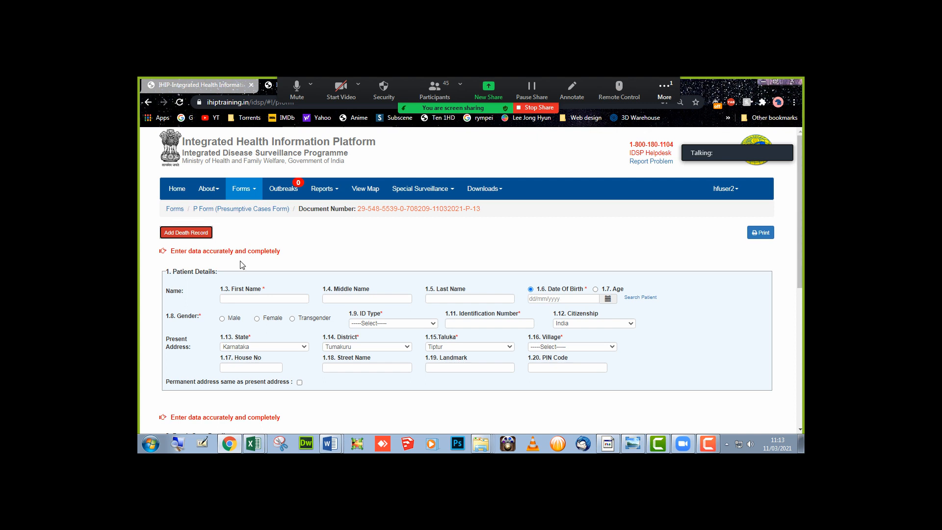
pyautogui.scroll(-1, 236, 266)
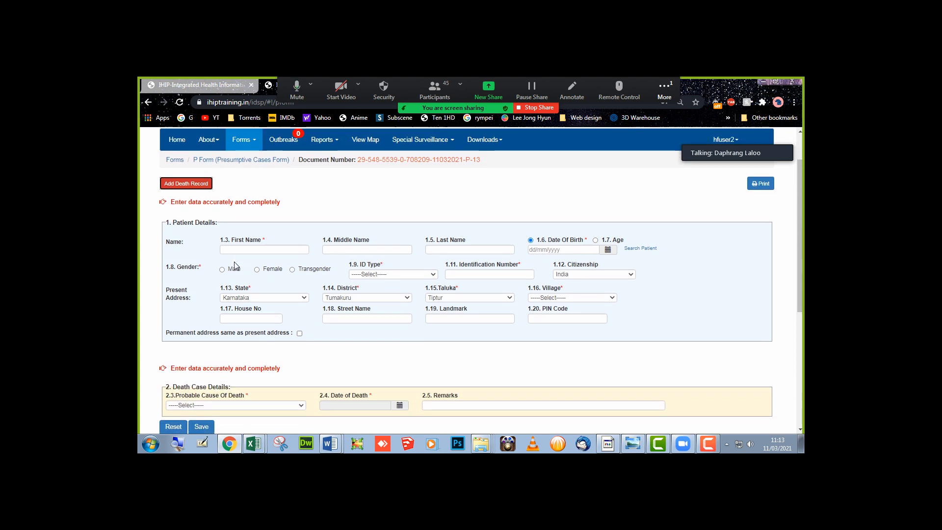
pyautogui.click(245, 254)
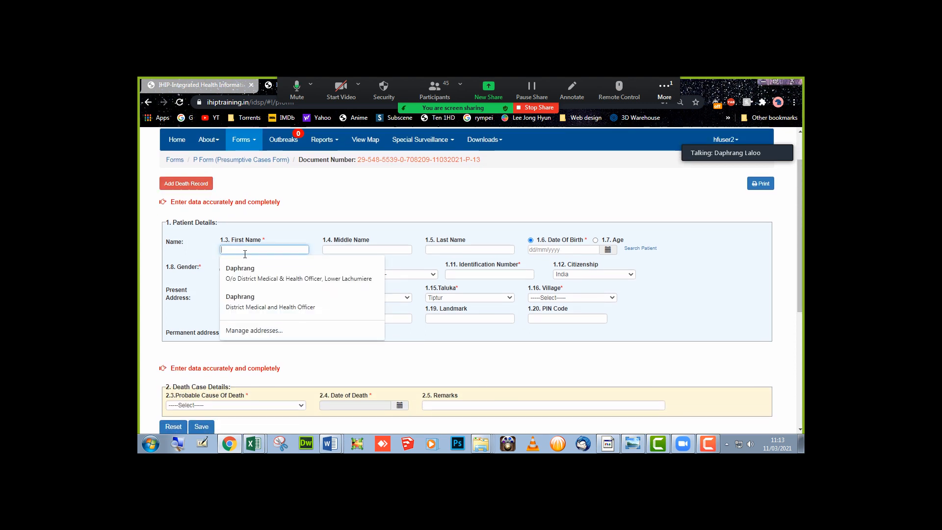
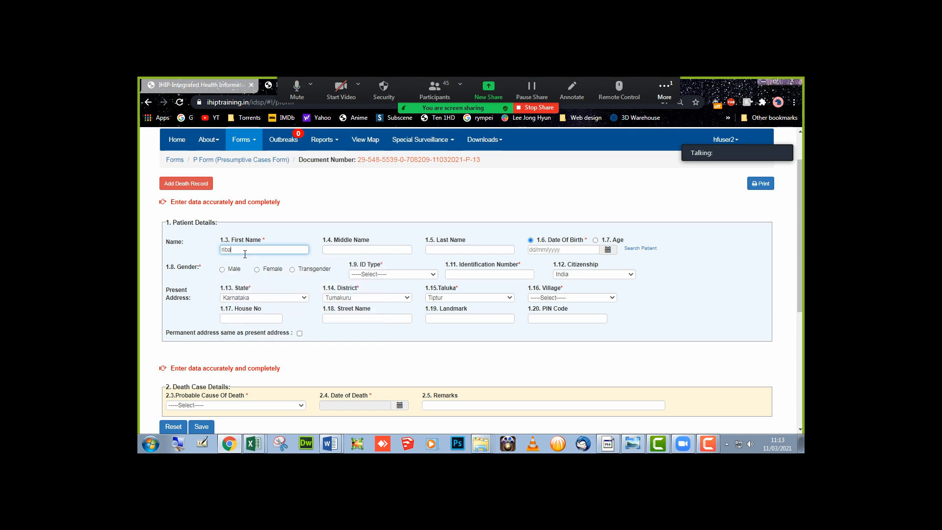
pyautogui.click(445, 250)
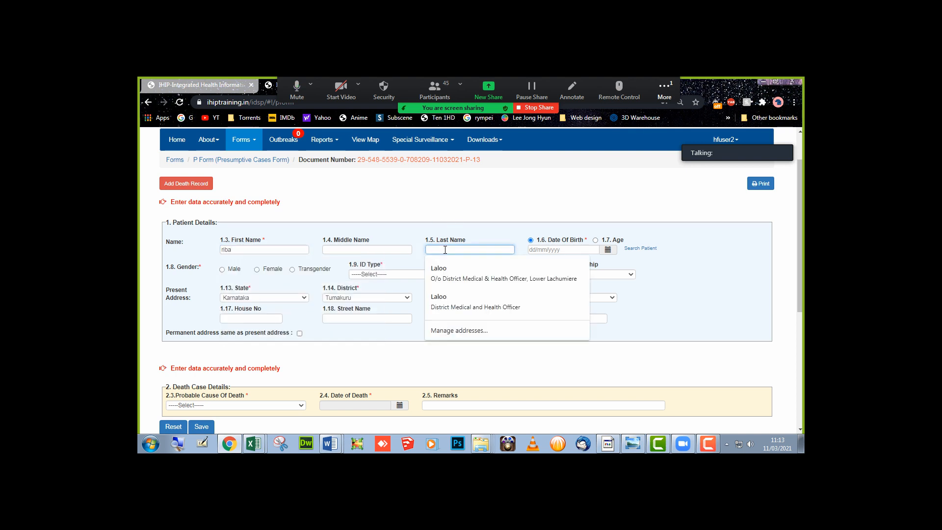
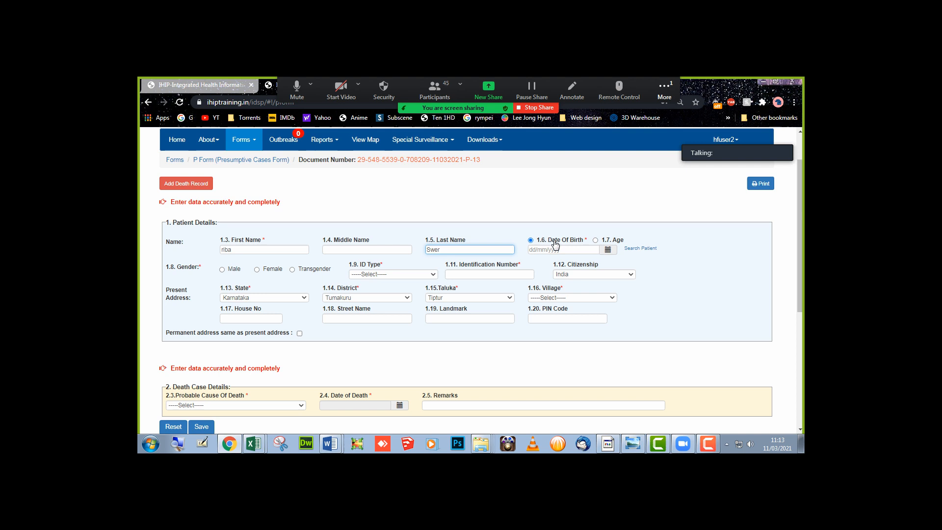
pyautogui.click(638, 250)
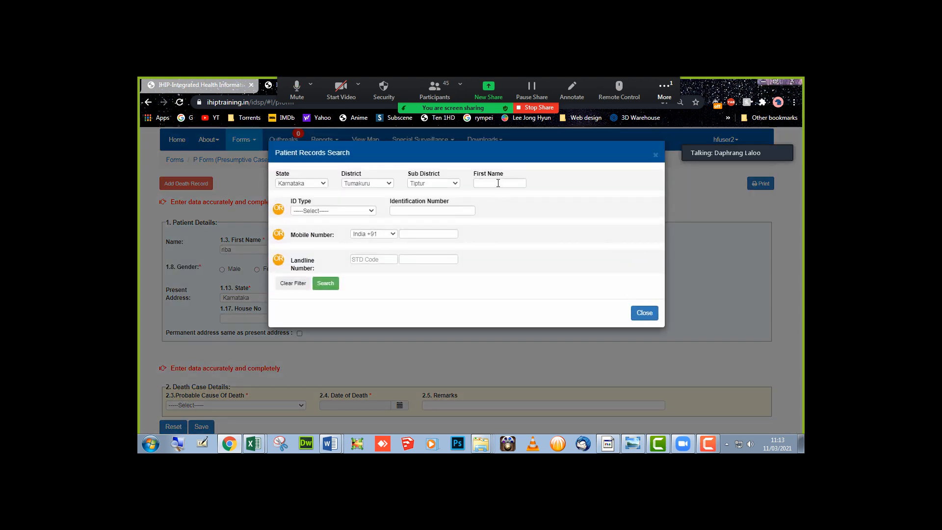
pyautogui.click(498, 183)
pyautogui.write('riba')
pyautogui.click(327, 283)
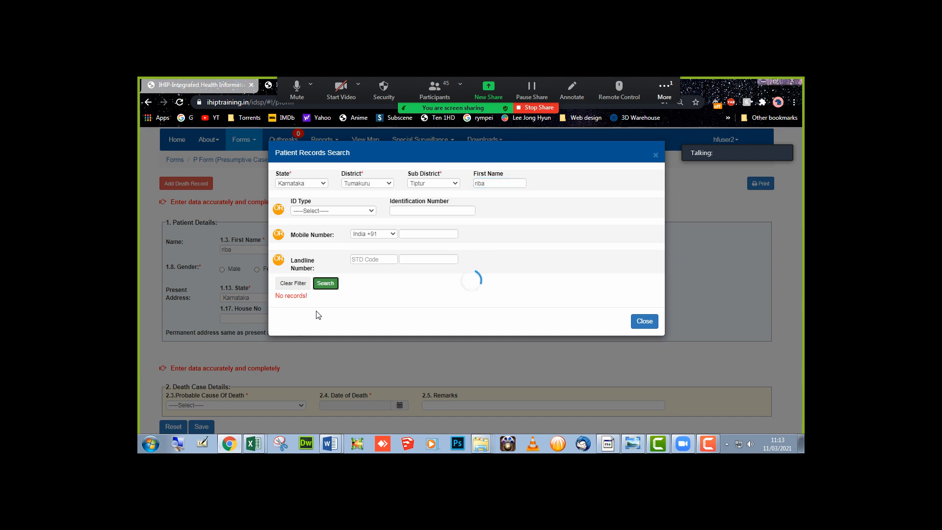
pyautogui.click(293, 321)
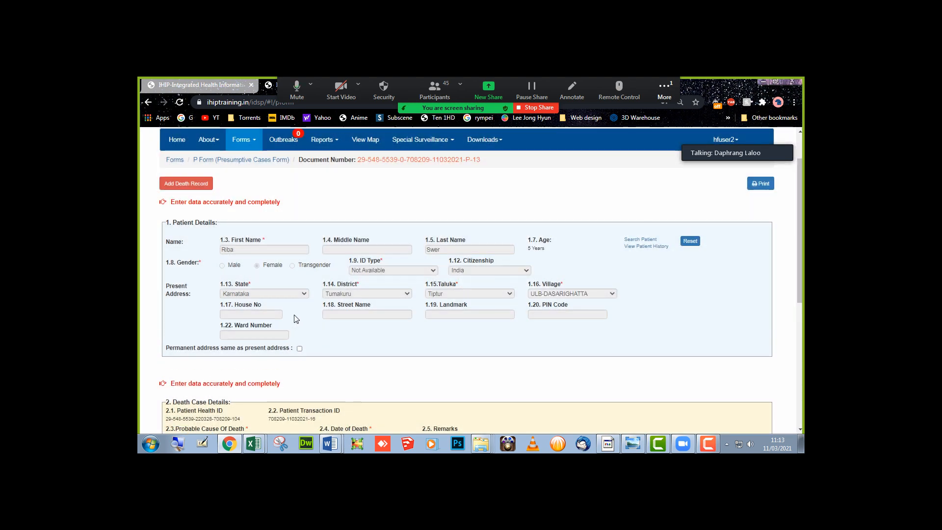
# - Set probable cause Fever with Rash and date of death 11 March 2021, then save
pyautogui.scroll(-3, 296, 319)
pyautogui.click(267, 292)
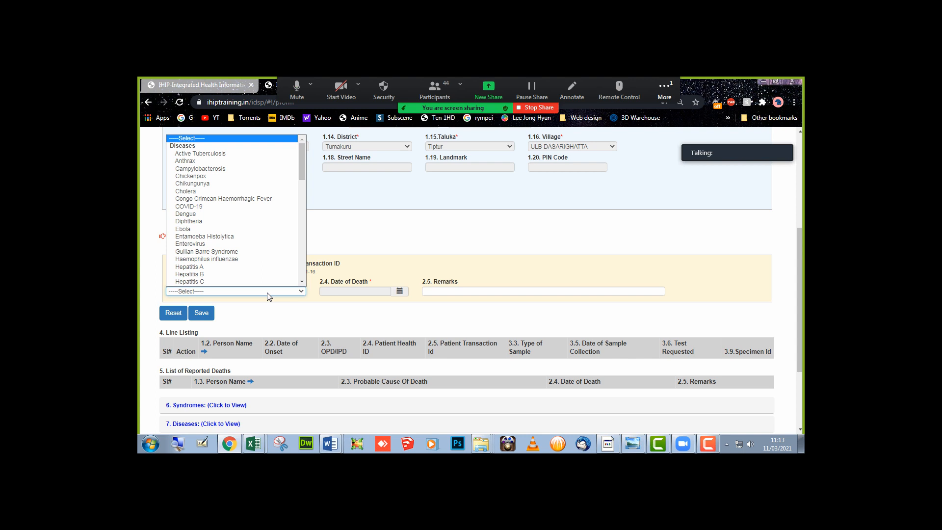
pyautogui.press('f')
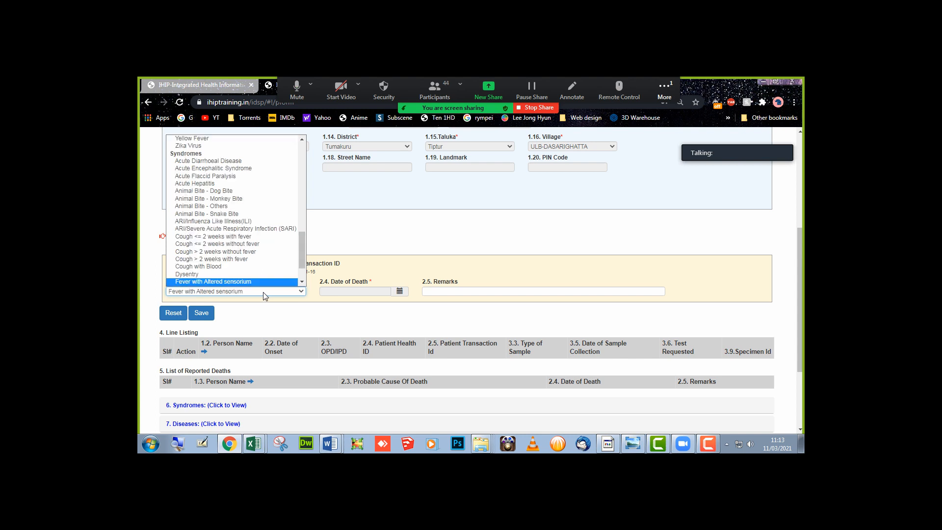
pyautogui.scroll(-2, 251, 276)
pyautogui.click(230, 260)
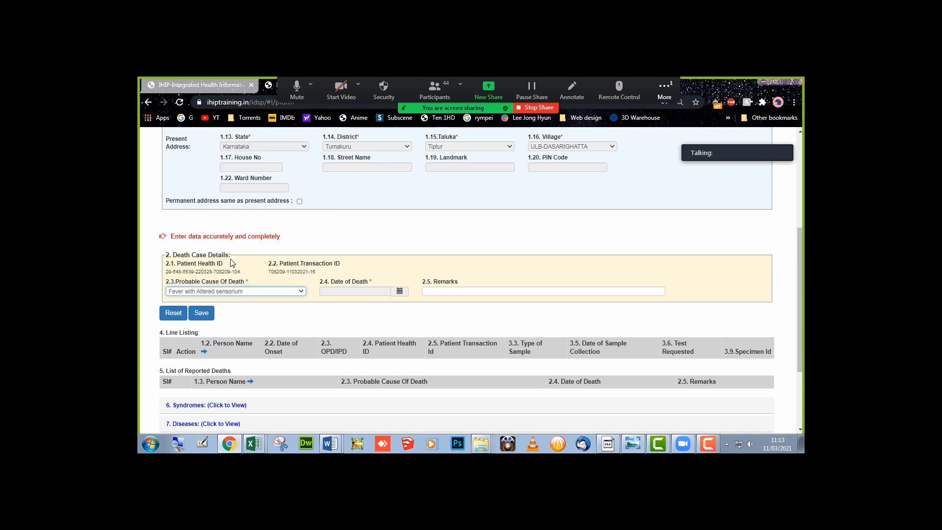
pyautogui.click(369, 289)
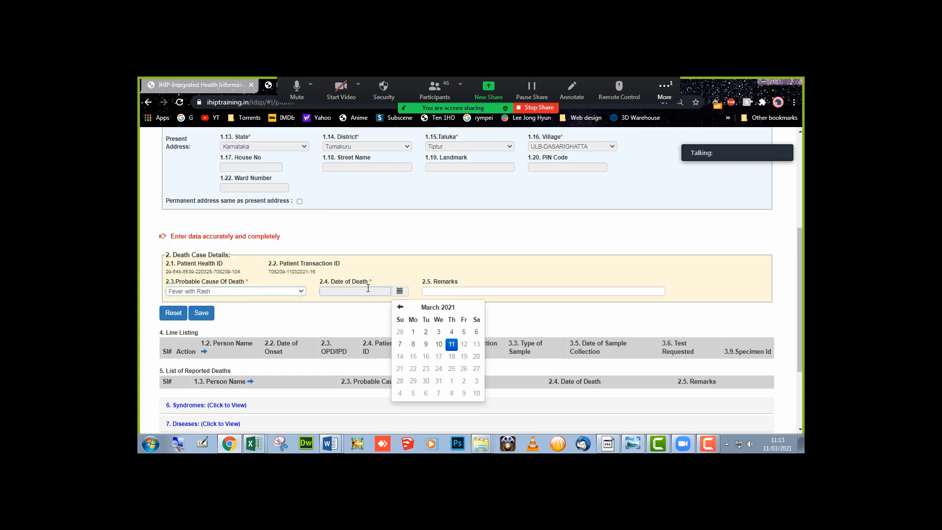
pyautogui.click(452, 346)
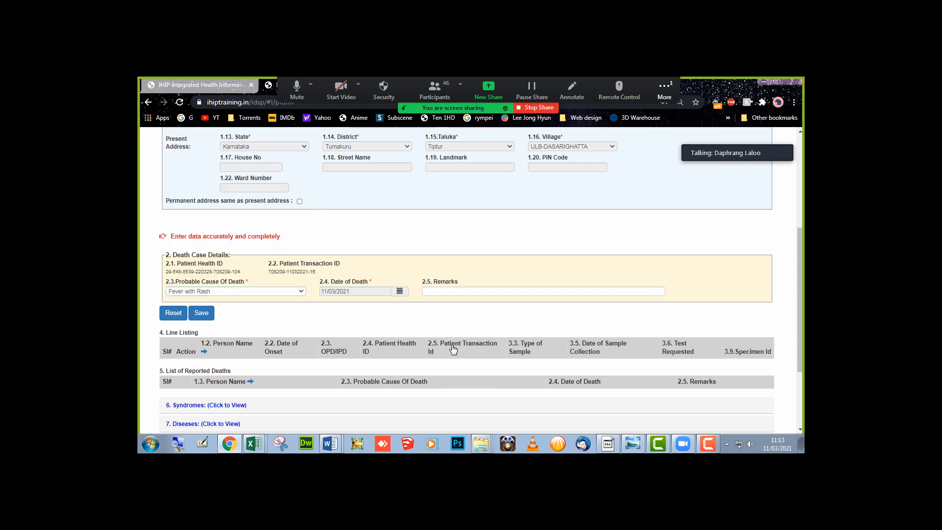
pyautogui.click(201, 313)
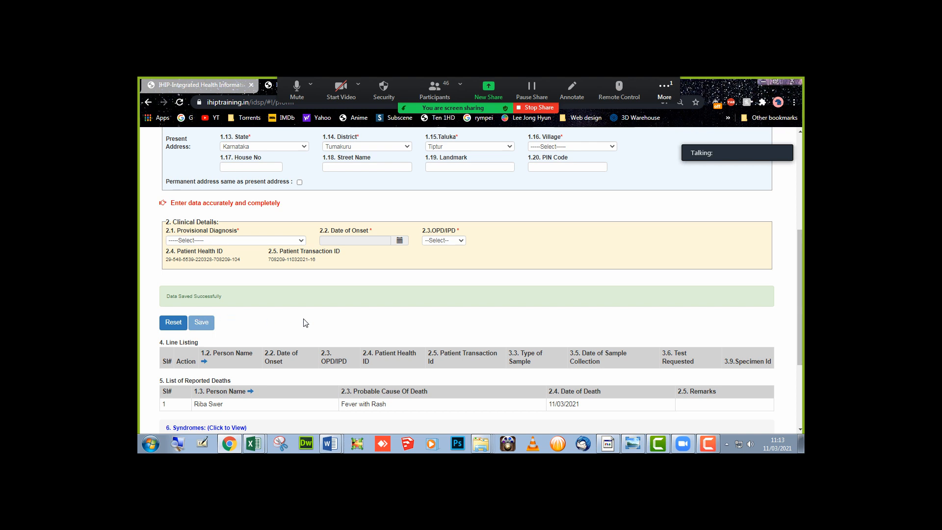
pyautogui.scroll(-2, 303, 320)
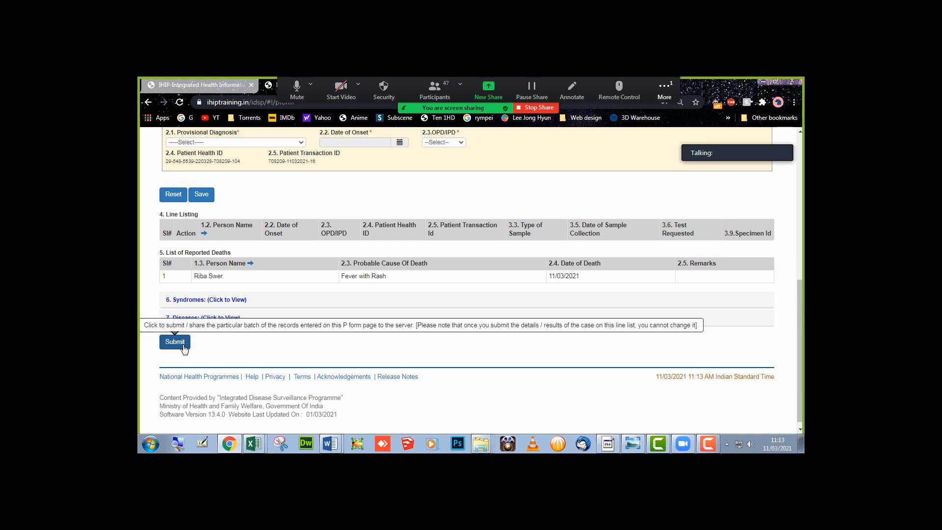
# - Submit the death record batch and confirm with Yes
pyautogui.click(184, 346)
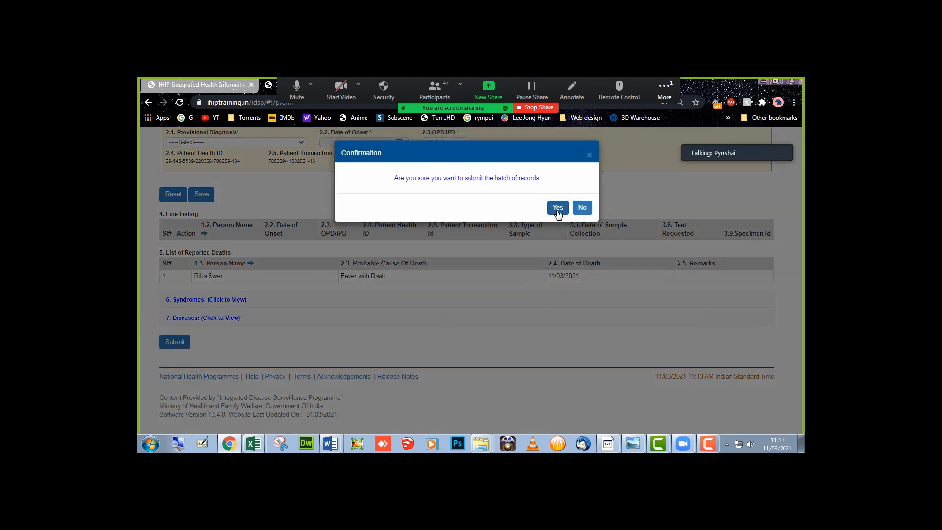
pyautogui.click(557, 209)
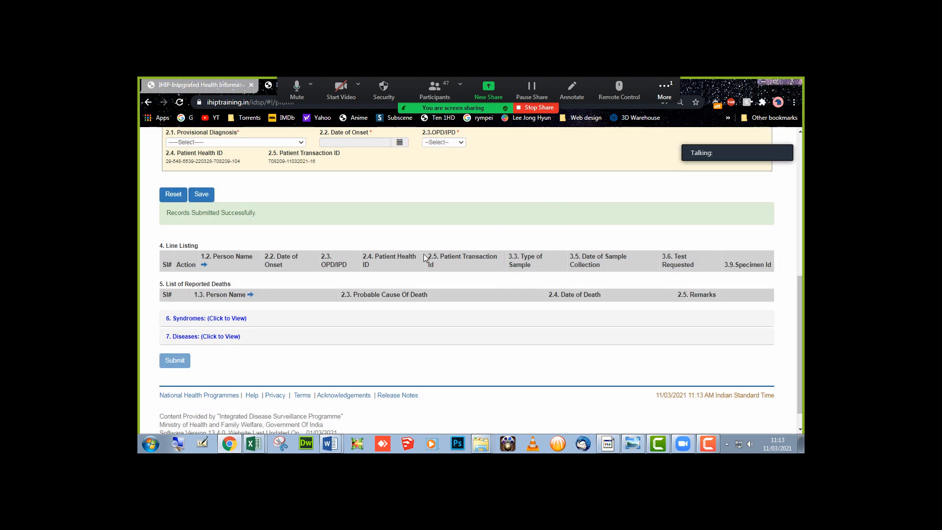
pyautogui.scroll(4, 424, 257)
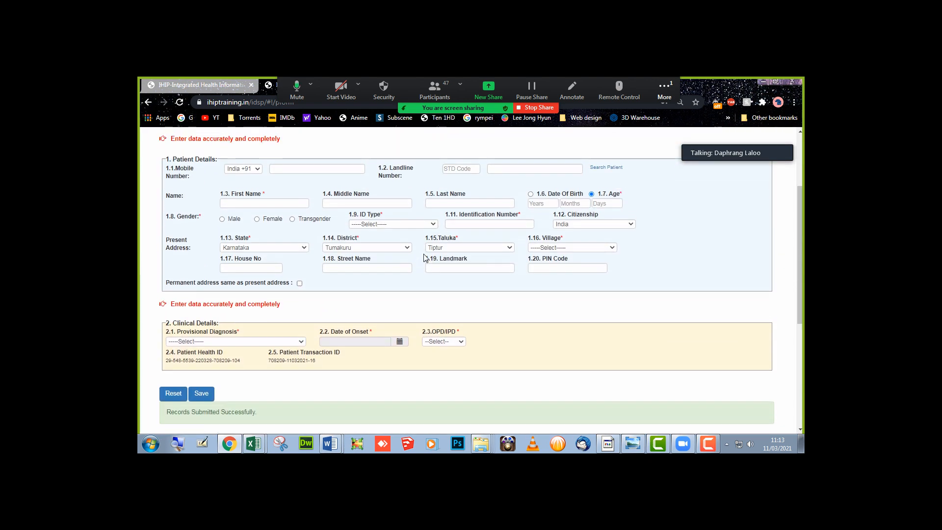
pyautogui.scroll(3, 424, 257)
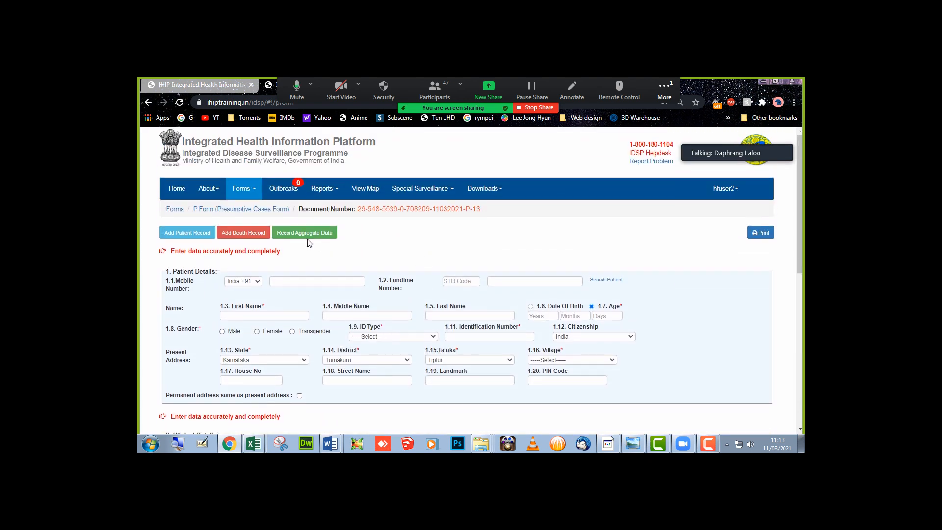
# - Switch to Add Death Record to show a blank death entry form
pyautogui.click(249, 233)
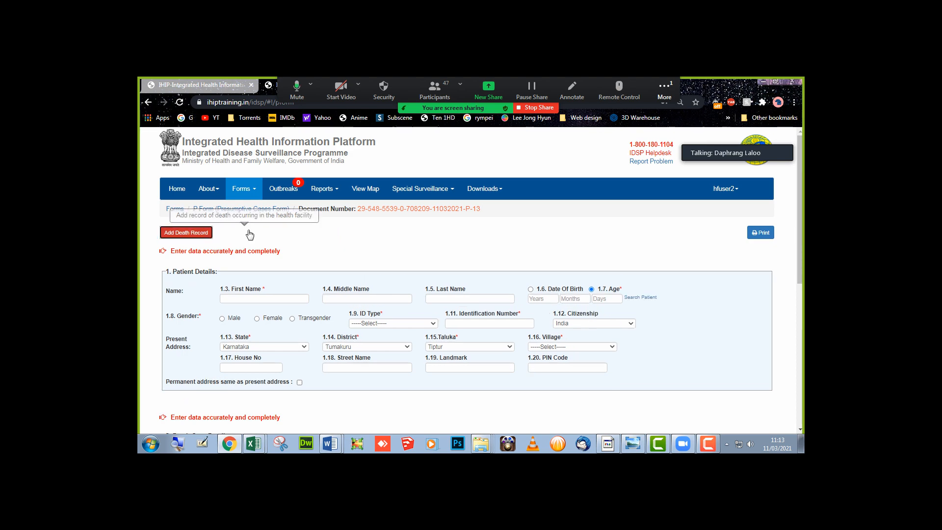
pyautogui.scroll(-3, 265, 251)
pyautogui.scroll(-3, 266, 252)
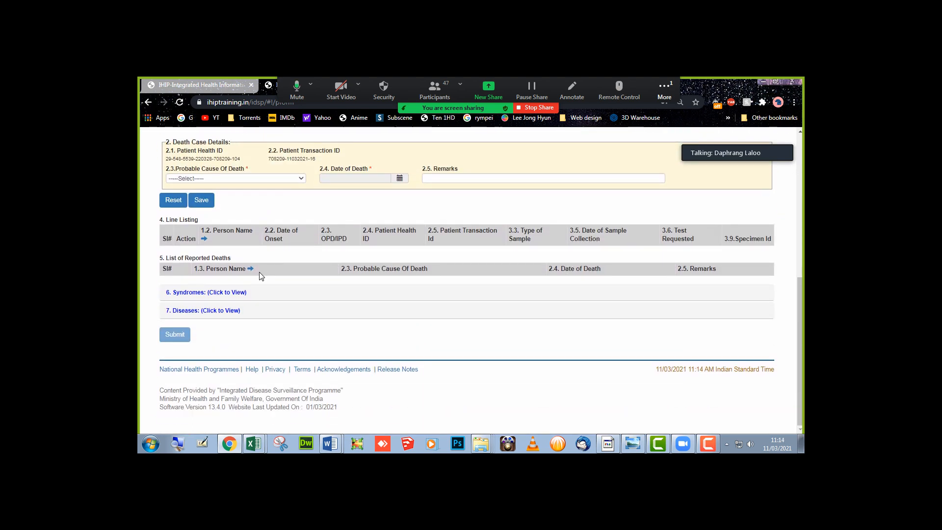
pyautogui.scroll(10, 186, 330)
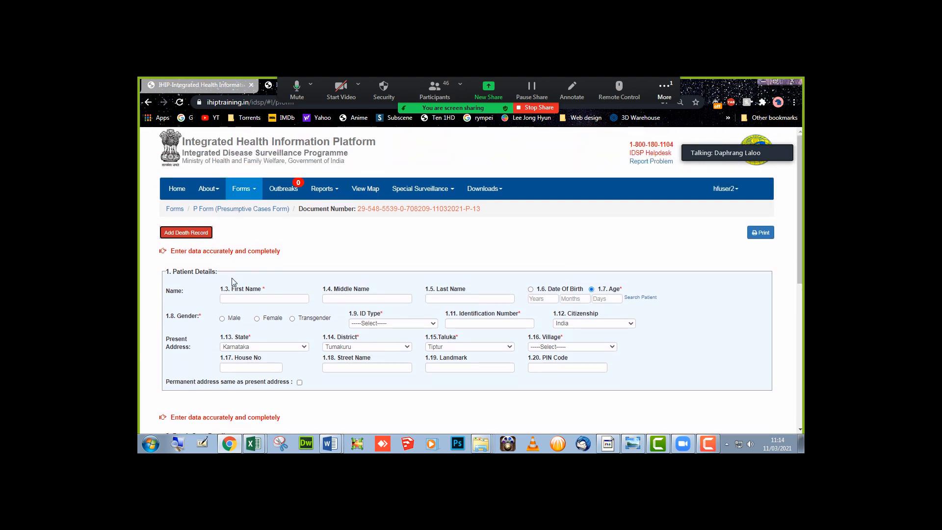
# - Go to Home and open the Presumptive Cases Form
pyautogui.click(171, 187)
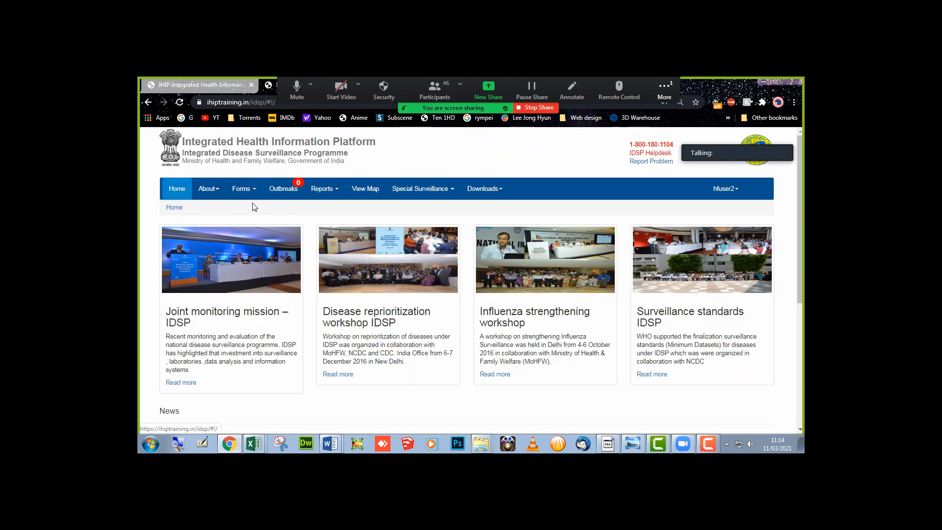
pyautogui.click(242, 189)
pyautogui.click(268, 210)
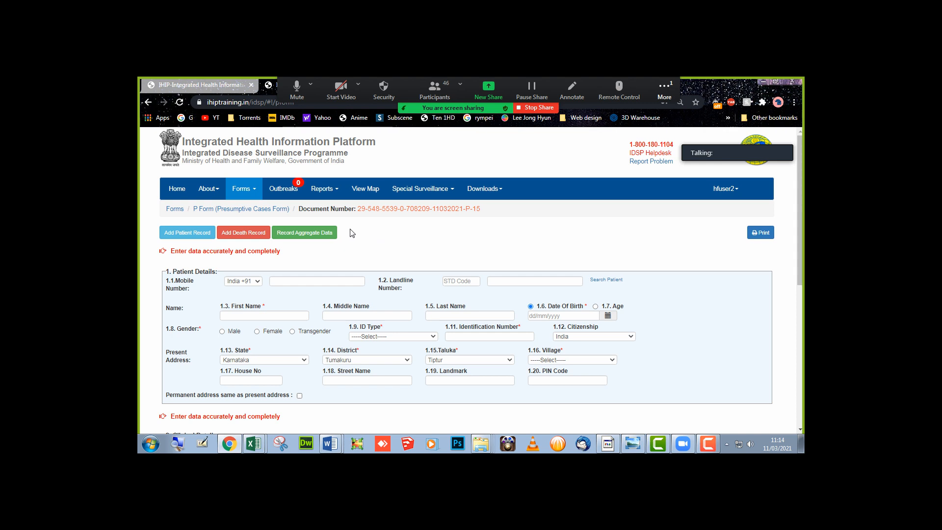
# - Switch to Record Aggregate Data and highlight parts of its data-collection notice about DSO permission
pyautogui.click(305, 232)
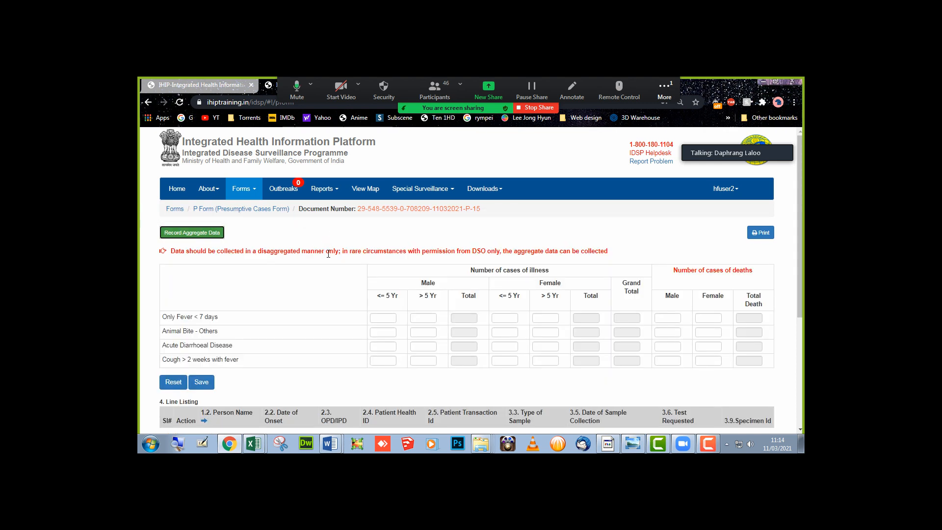
pyautogui.moveTo(262, 252); pyautogui.dragTo(161, 245)
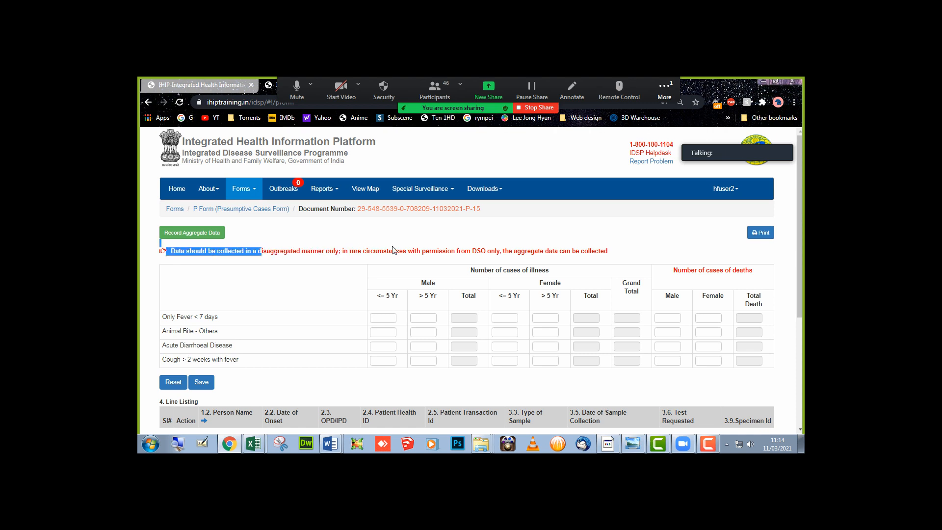
pyautogui.moveTo(498, 250); pyautogui.dragTo(608, 258)
pyautogui.click(564, 245)
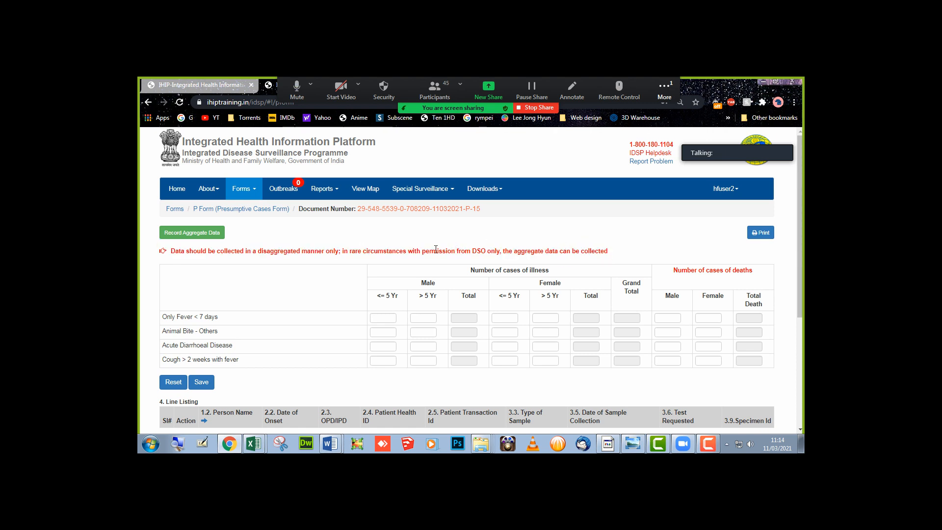
pyautogui.moveTo(423, 251); pyautogui.dragTo(507, 253)
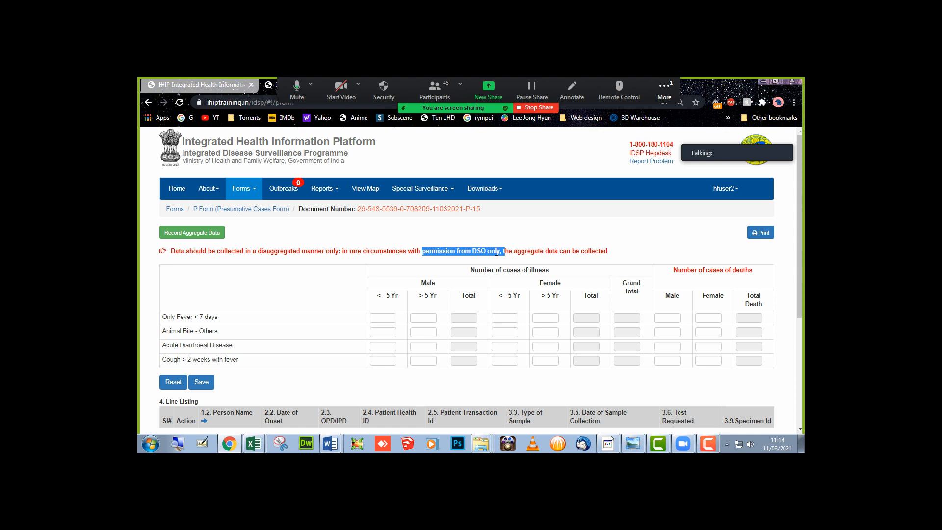
pyautogui.click(447, 249)
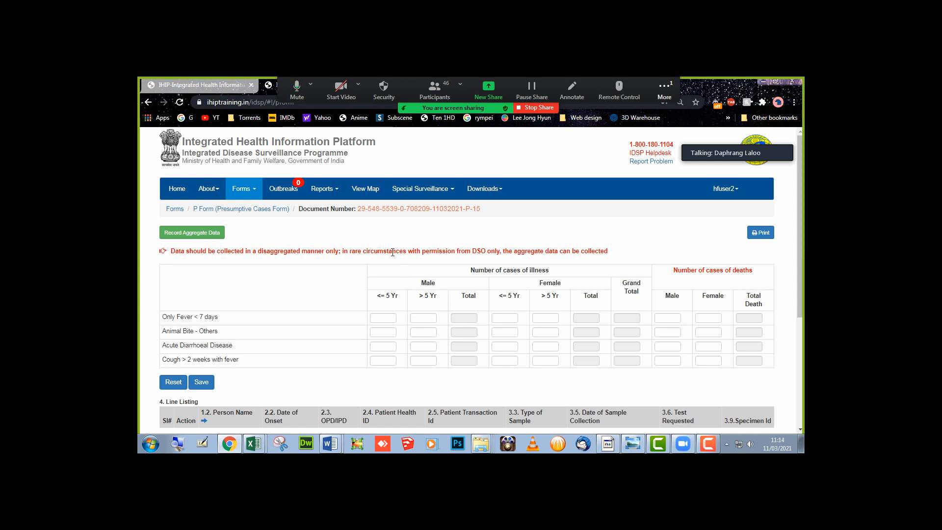
# - Return to Home and reopen a fresh, blank Presumptive Cases Form
pyautogui.click(255, 191)
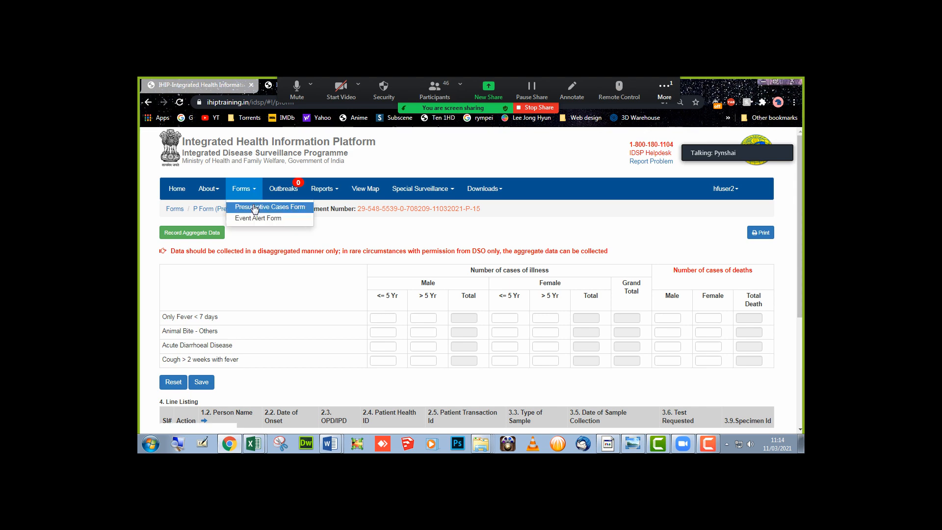
pyautogui.click(255, 209)
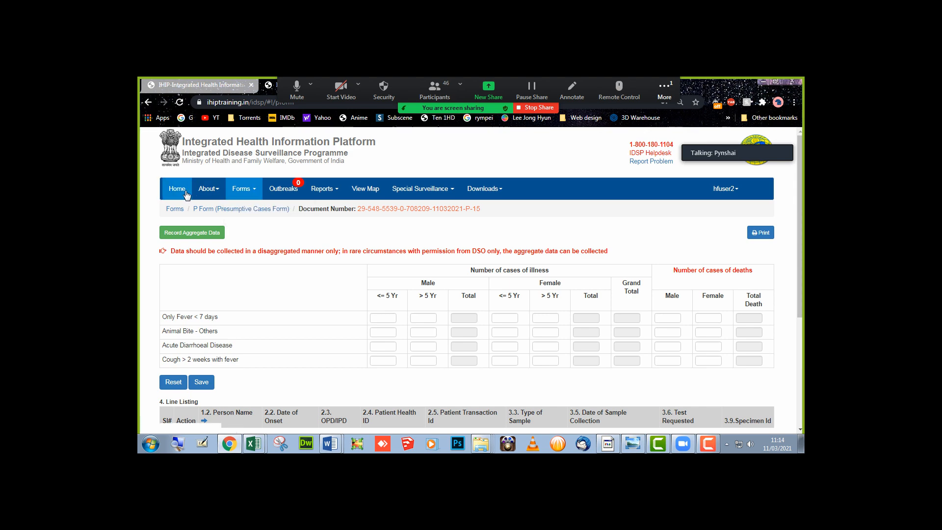
pyautogui.click(184, 194)
pyautogui.click(255, 191)
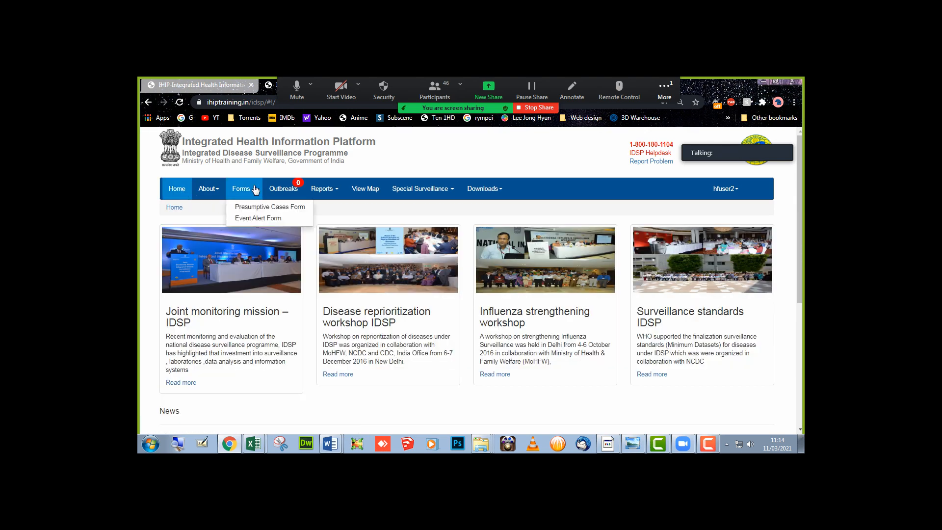
pyautogui.click(255, 210)
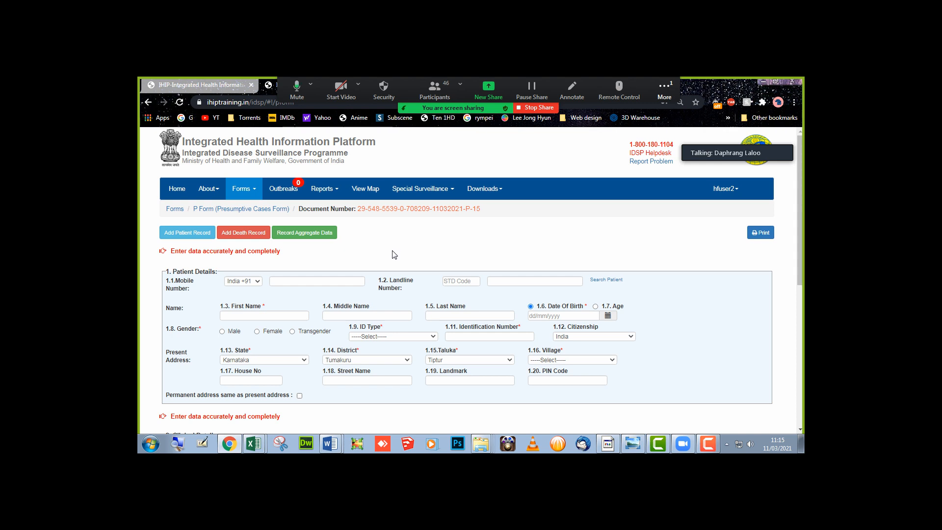
pyautogui.click(255, 194)
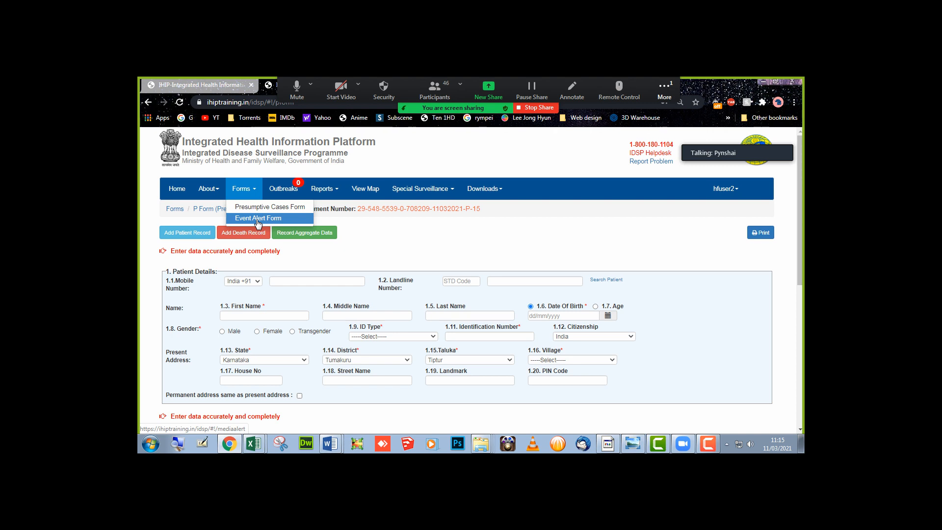
# - Open the Event Alert form with event date 10/03/2021 and village ULB-GUNGURMALLE
pyautogui.click(257, 219)
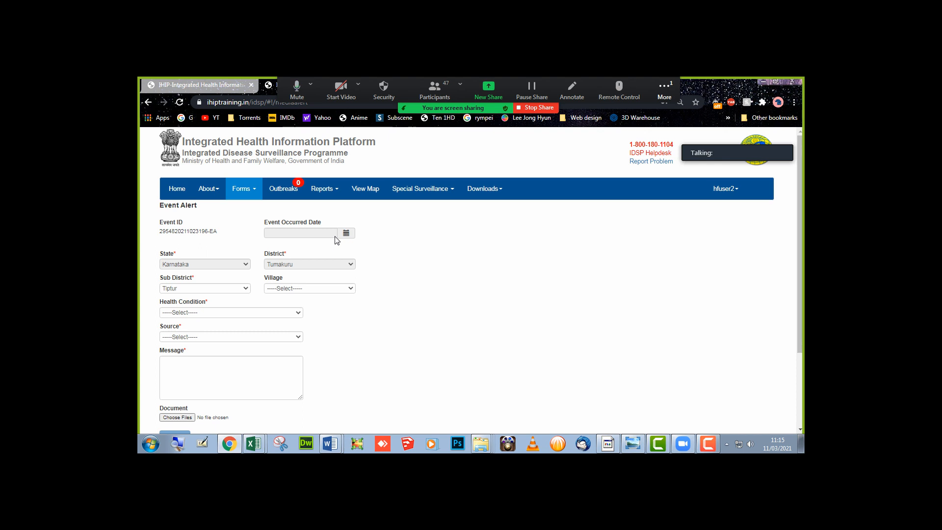
pyautogui.click(301, 235)
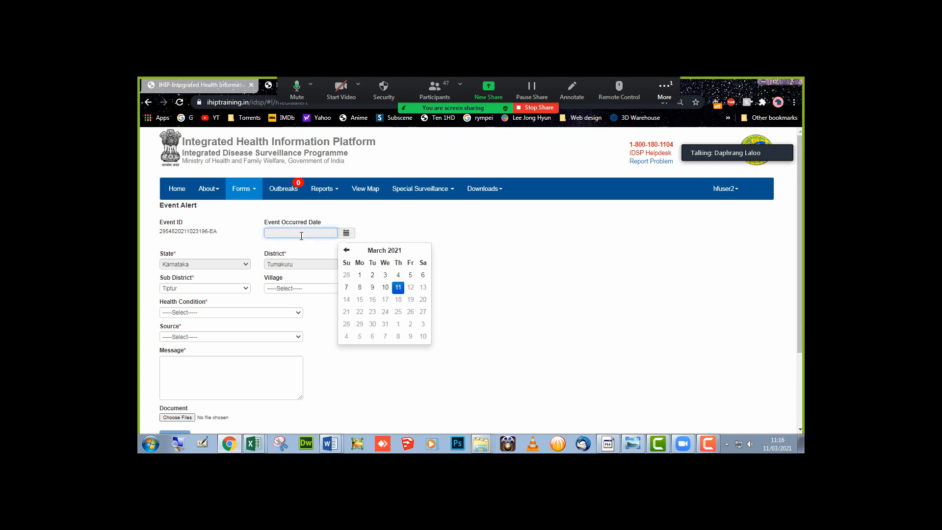
pyautogui.click(384, 288)
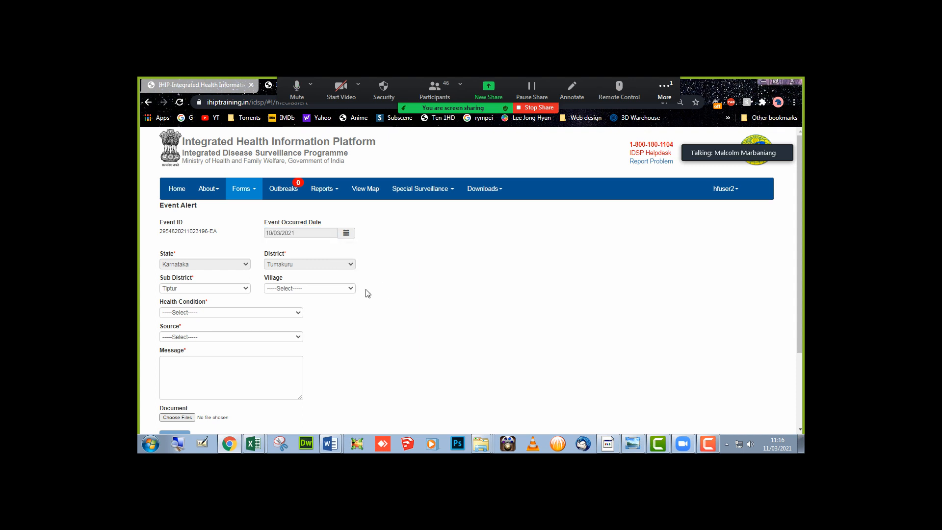
pyautogui.click(275, 293)
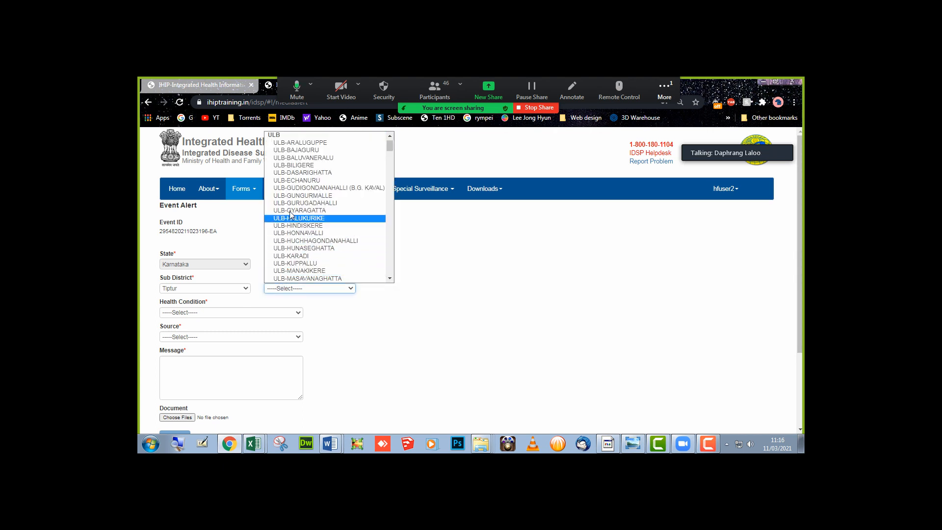
pyautogui.click(288, 200)
# - Set the health condition to Japanese Encephalitis and the source to Health workers
pyautogui.click(215, 312)
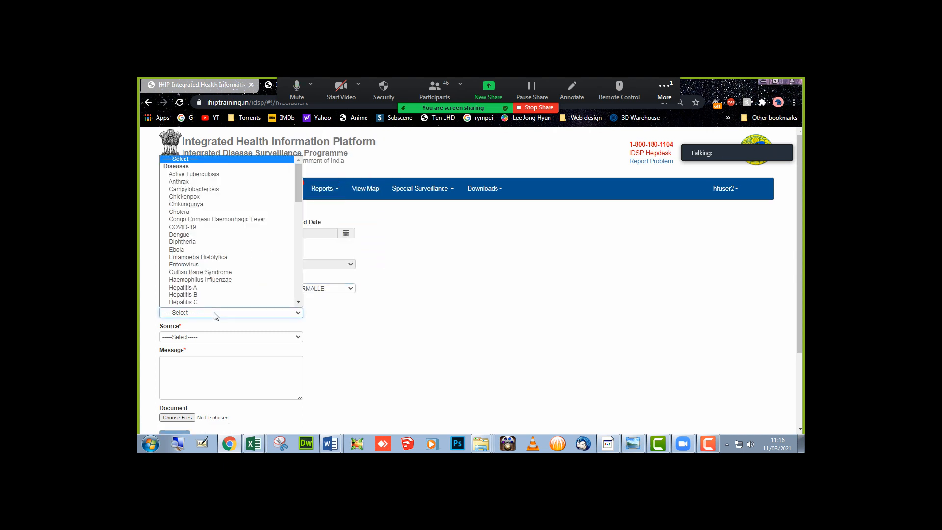
pyautogui.scroll(-1, 205, 305)
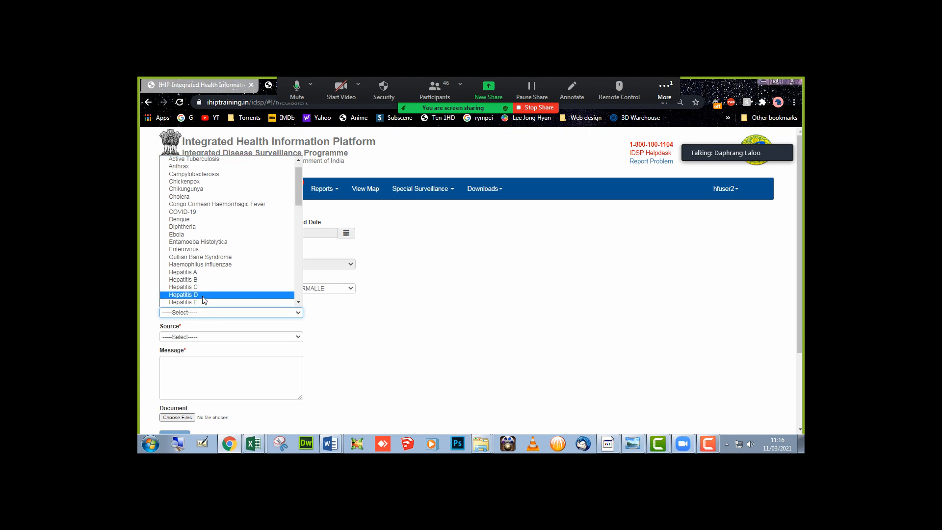
pyautogui.press('j')
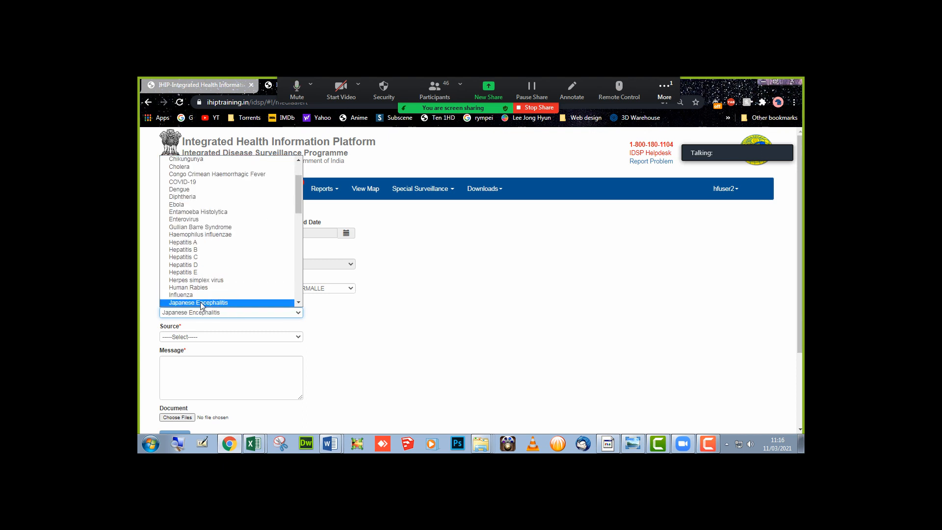
pyautogui.click(201, 303)
pyautogui.click(194, 338)
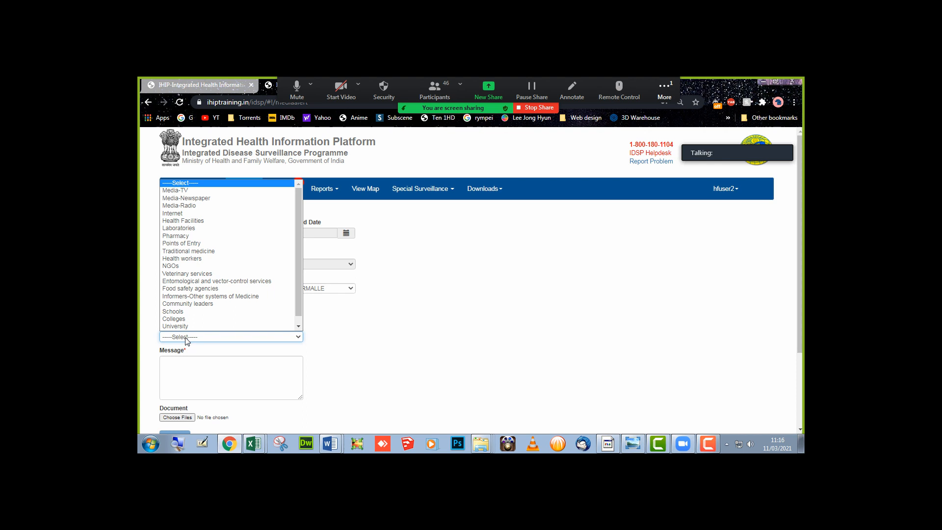
pyautogui.click(192, 258)
pyautogui.click(178, 367)
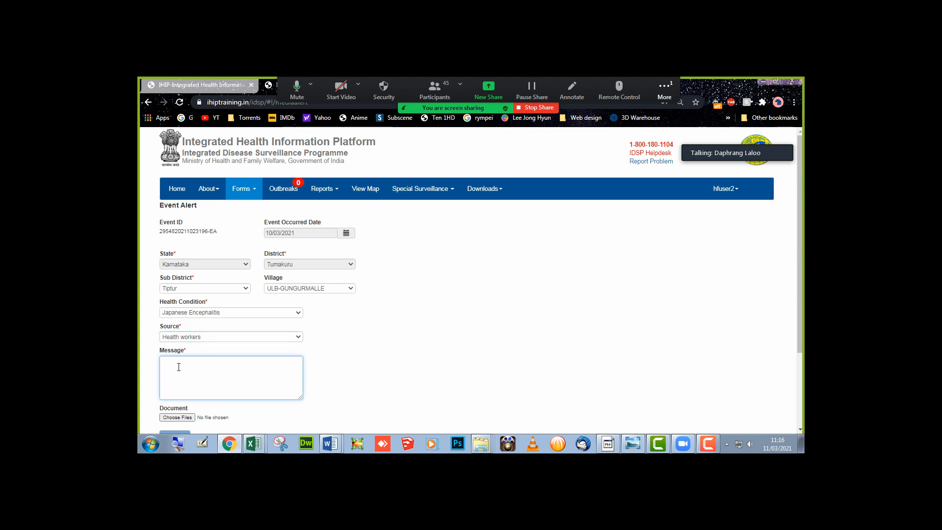
# - Write the alert message '1 suspected case of JE in Mawpngap Marbisu'
pyautogui.write('1')
pyautogui.write(' case')
pyautogui.write('suspecte')
pyautogui.write('d ')
pyautogui.write(' of')
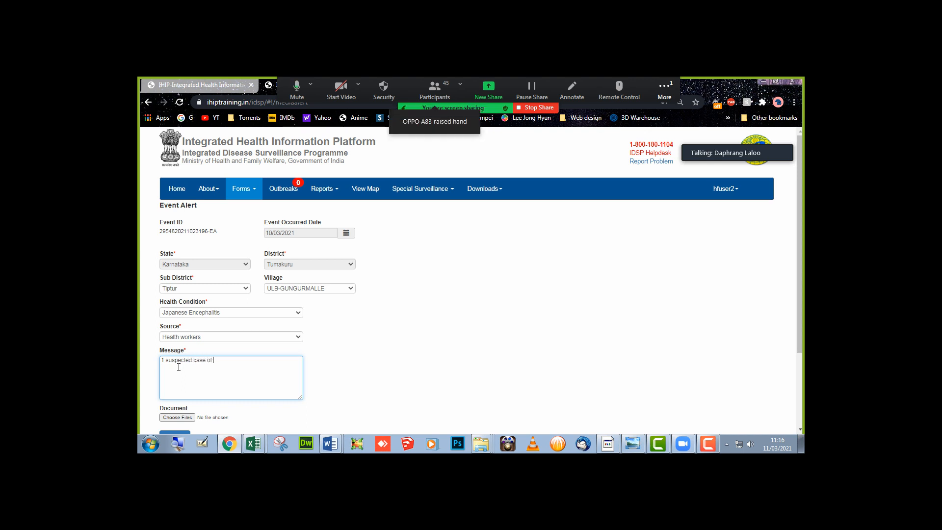
pyautogui.write(' JE')
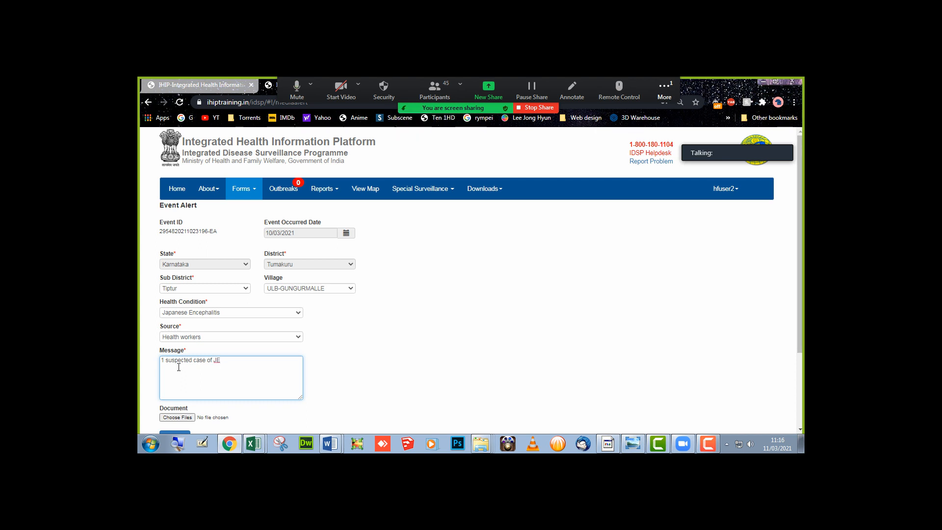
pyautogui.write(' in M')
pyautogui.write('awpngap Mar')
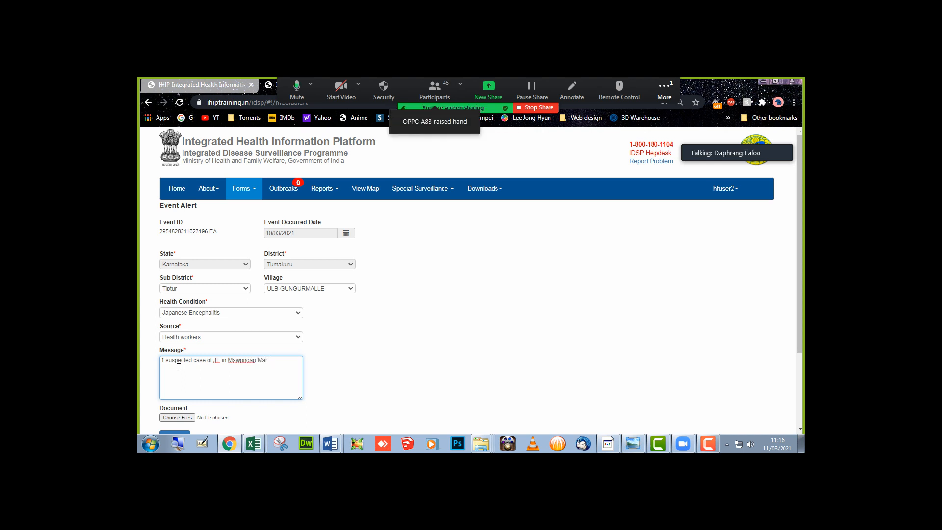
pyautogui.press('BackSpace')
pyautogui.write('bisu')
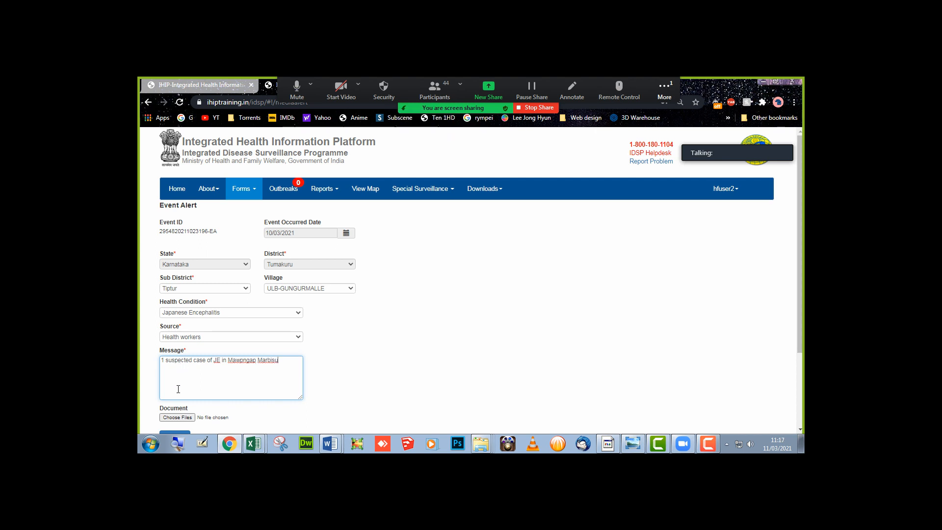
pyautogui.scroll(-1, 179, 389)
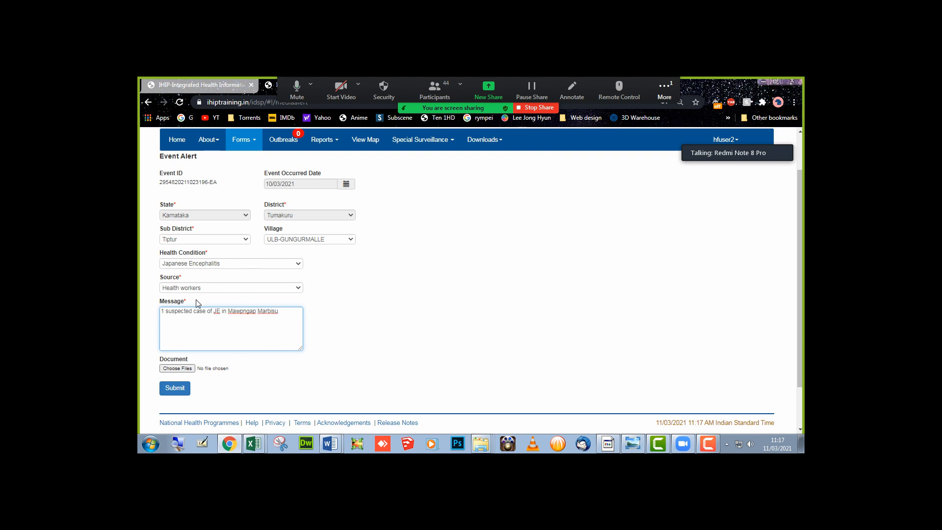
# - Attach the batman rain wallpaper image and submit the Japanese Encephalitis event alert
pyautogui.click(188, 368)
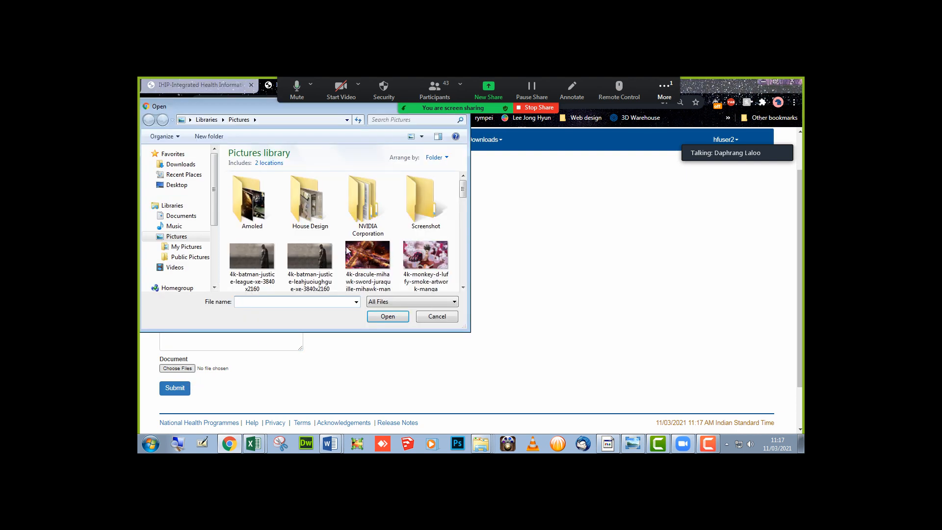
pyautogui.click(319, 212)
pyautogui.doubleClick(319, 211)
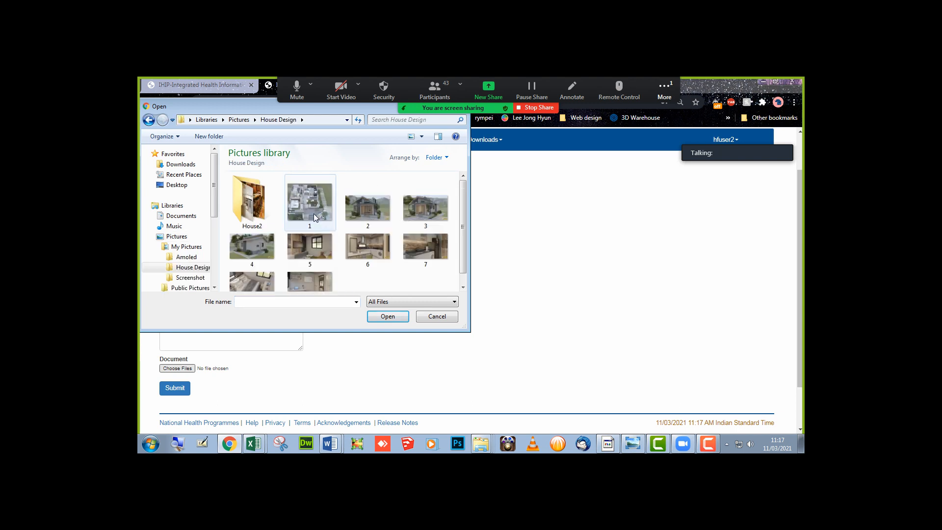
pyautogui.click(239, 120)
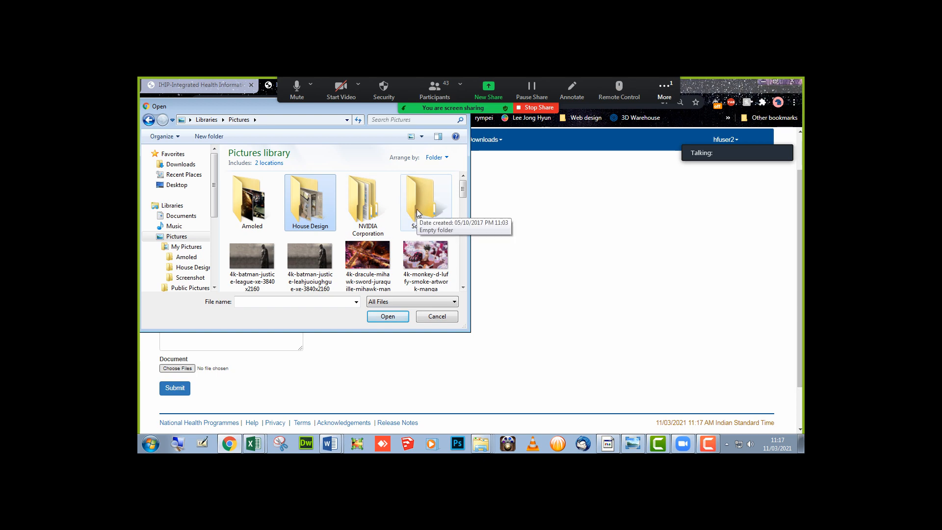
pyautogui.scroll(-2, 386, 267)
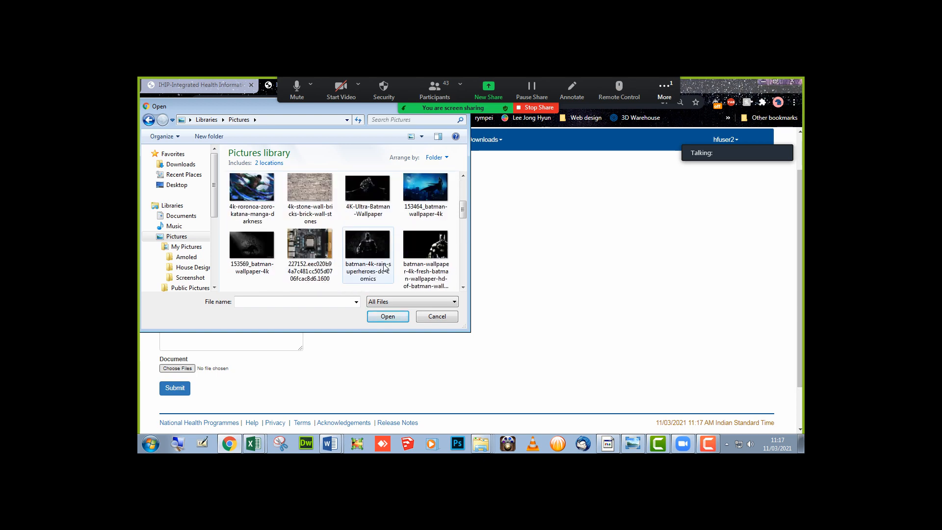
pyautogui.click(349, 259)
pyautogui.click(392, 318)
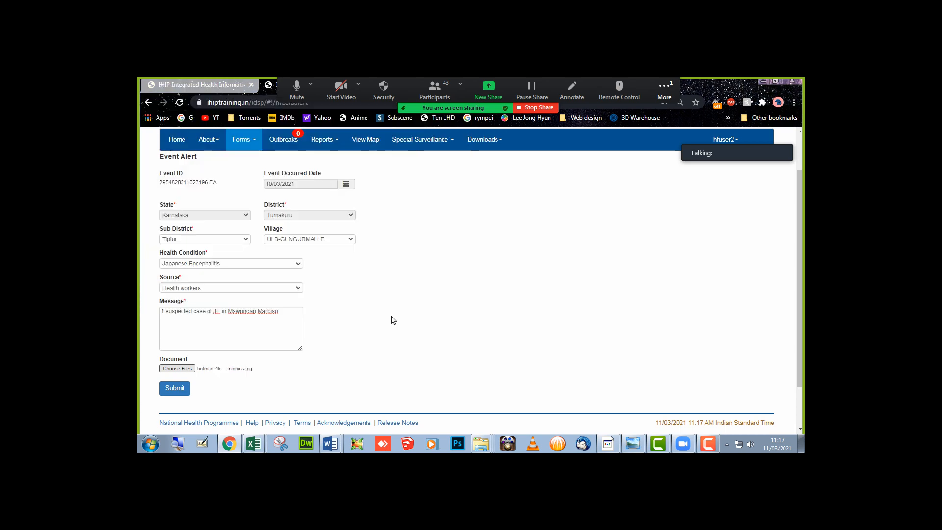
pyautogui.click(178, 389)
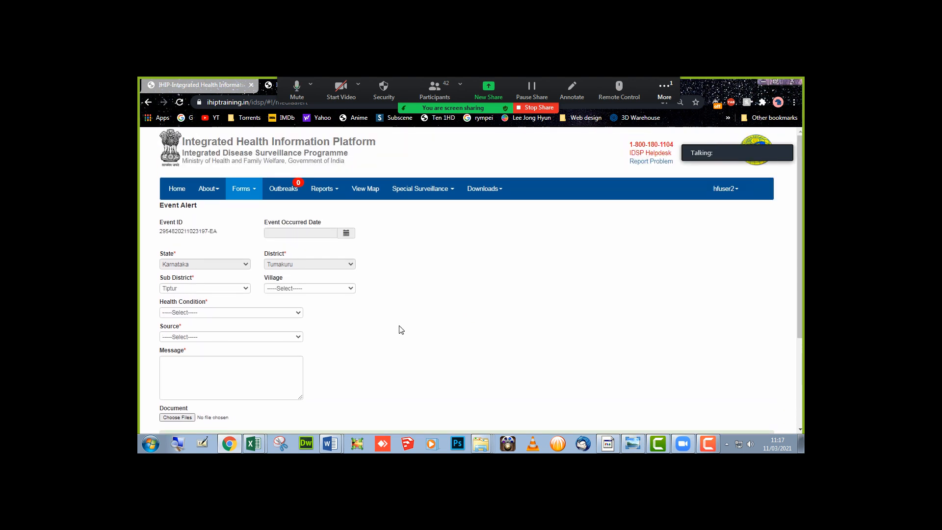
pyautogui.click(282, 191)
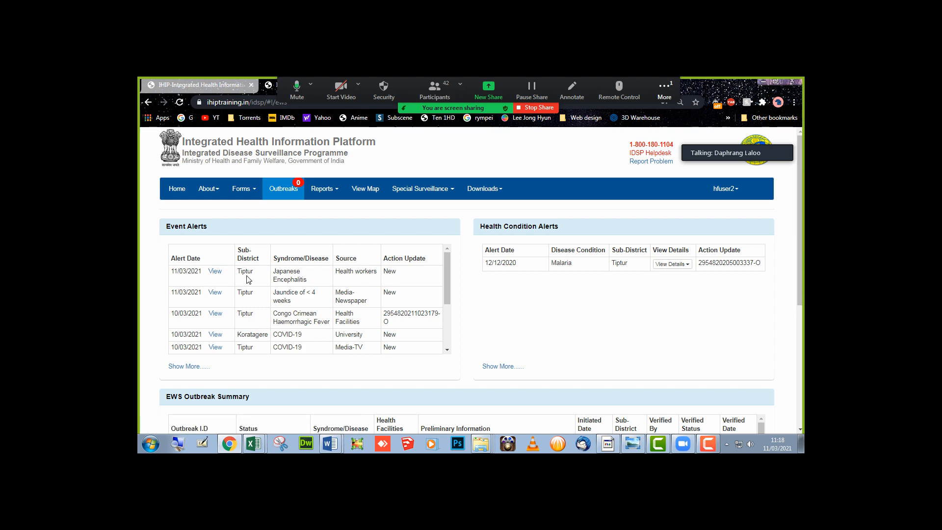
# - Review the Japanese Encephalitis alert's details, then scroll down to the EWS Outbreak Summary table
pyautogui.click(215, 272)
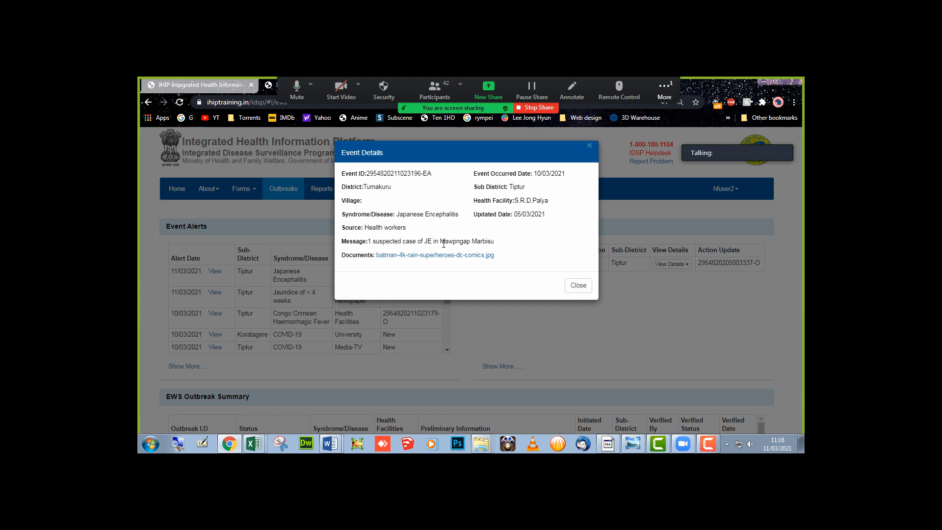
pyautogui.click(578, 285)
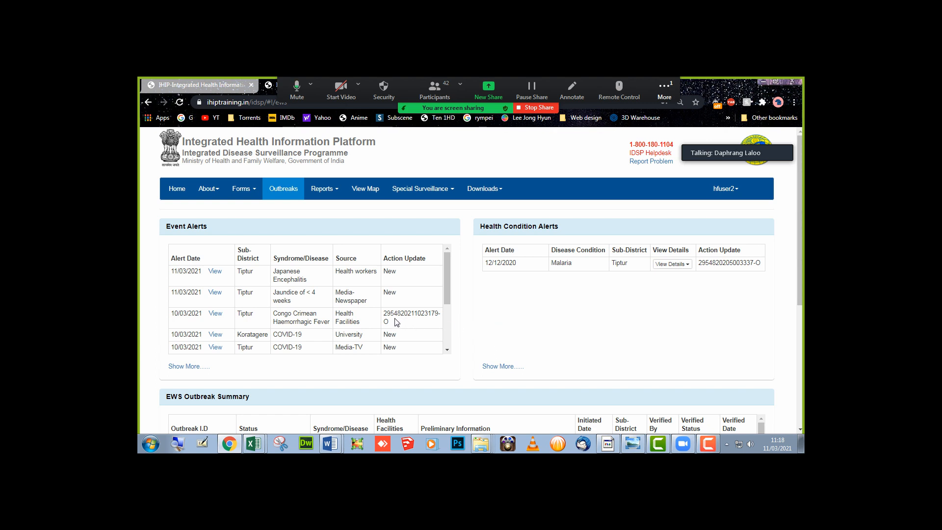
pyautogui.scroll(-2, 397, 322)
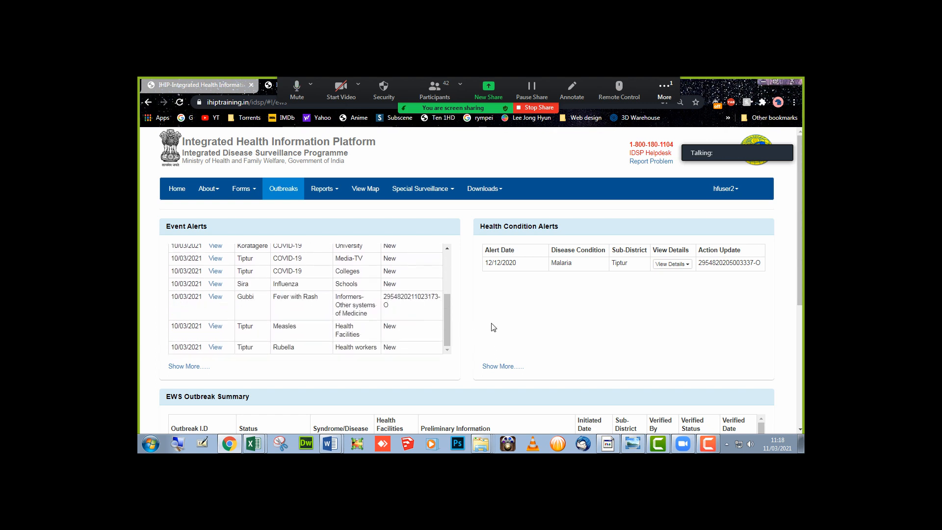
pyautogui.scroll(-3, 493, 328)
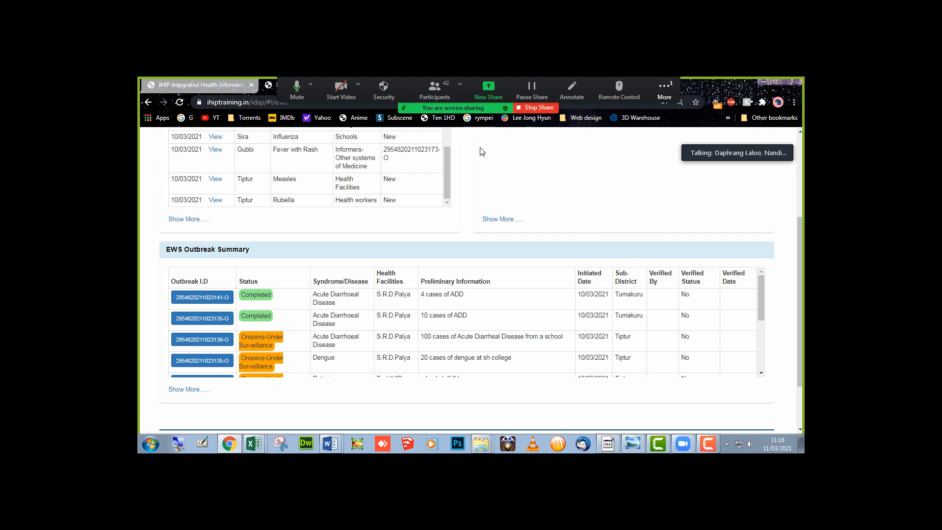
pyautogui.click(434, 91)
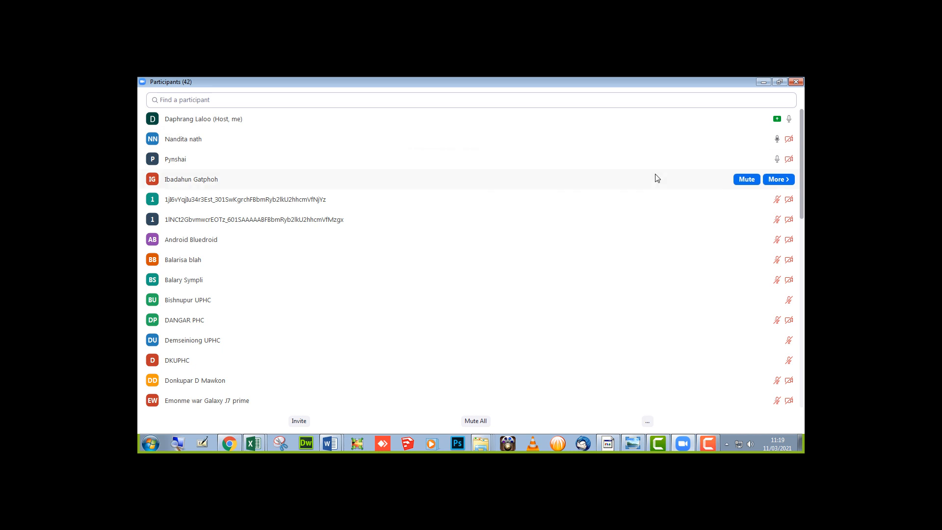
pyautogui.click(763, 81)
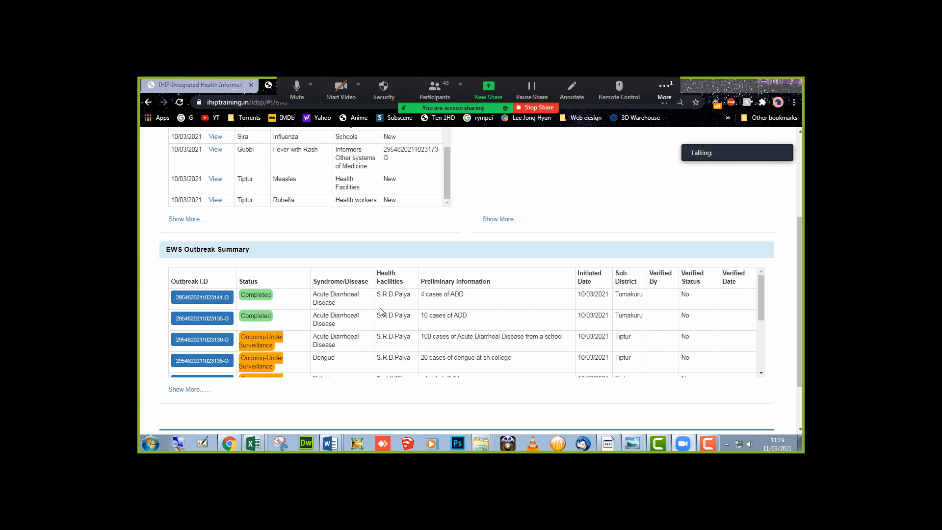
pyautogui.click(189, 342)
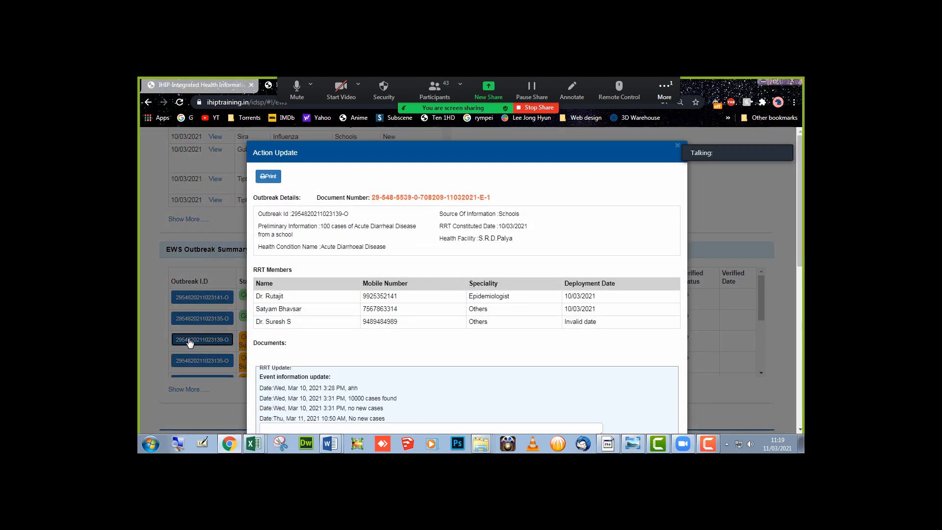
pyautogui.scroll(-3, 387, 358)
pyautogui.scroll(3, 388, 359)
pyautogui.click(541, 151)
pyautogui.scroll(-2, 448, 294)
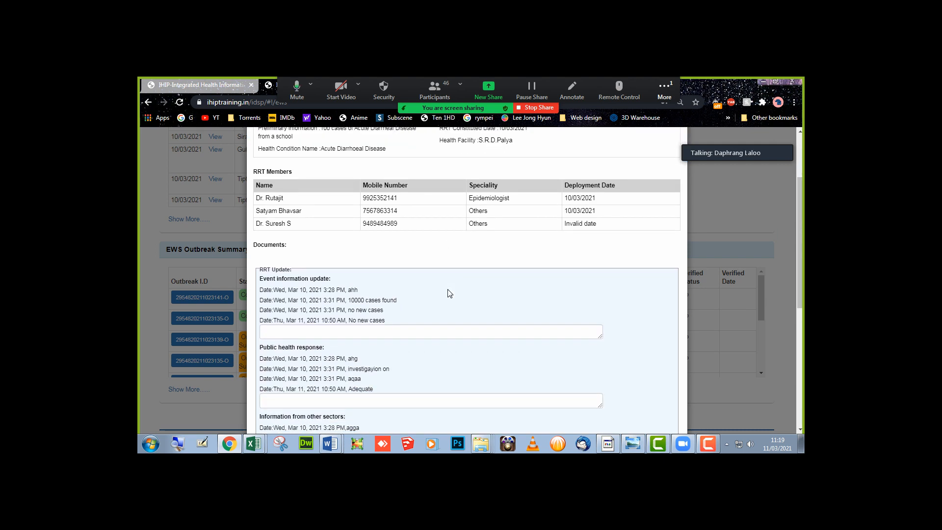
pyautogui.click(374, 328)
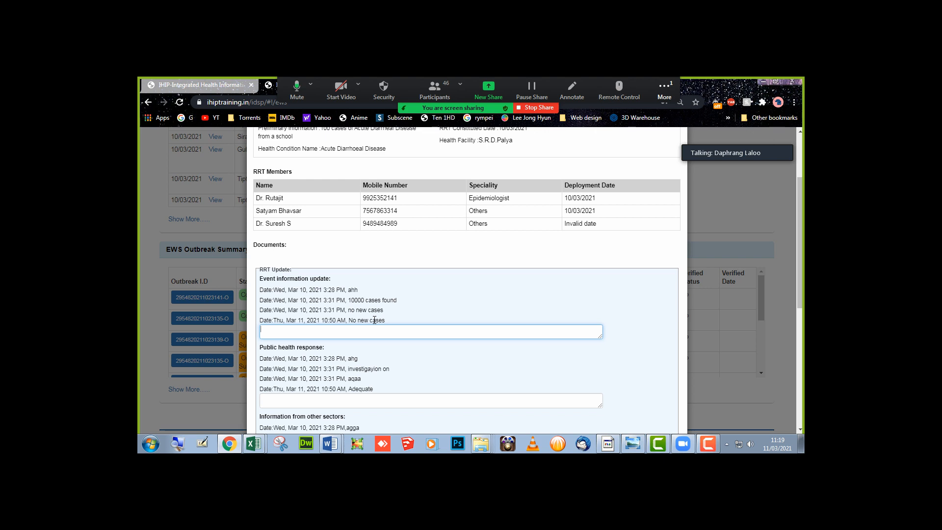
pyautogui.write('Travel History: NO')
pyautogui.press('Return')
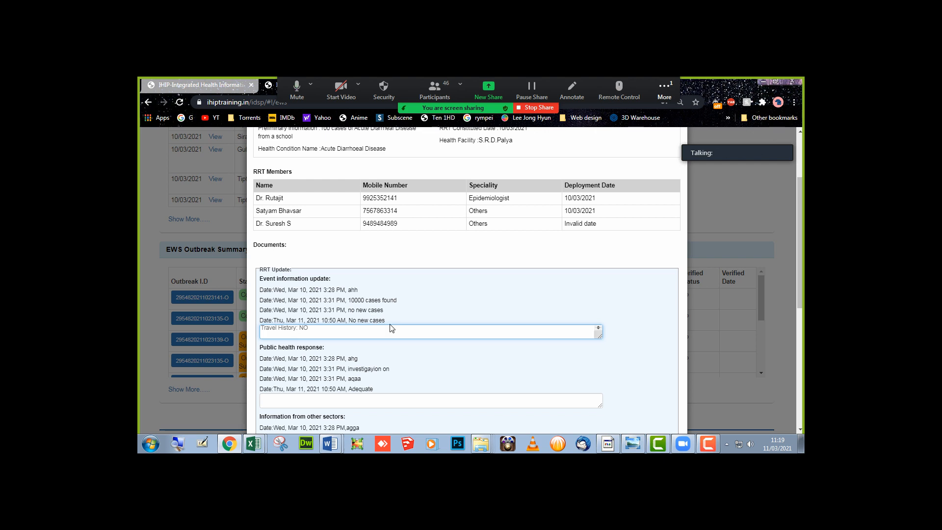
pyautogui.write('Closed Contact: 3nos')
# - Add a public health response entry and save the RRT update
pyautogui.scroll(-1, 363, 351)
pyautogui.click(345, 353)
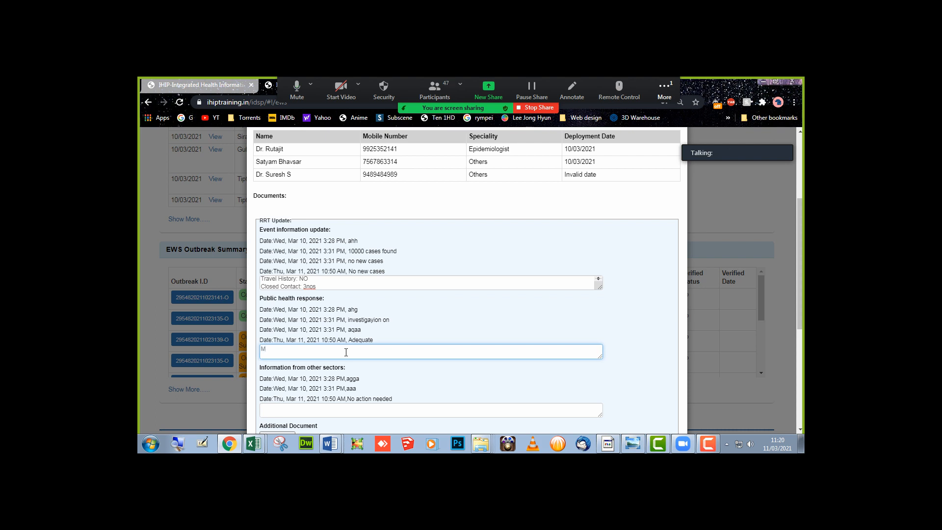
pyautogui.write('safsdfa  sdfasdfa sdfa sdf asdfa sdfa s')
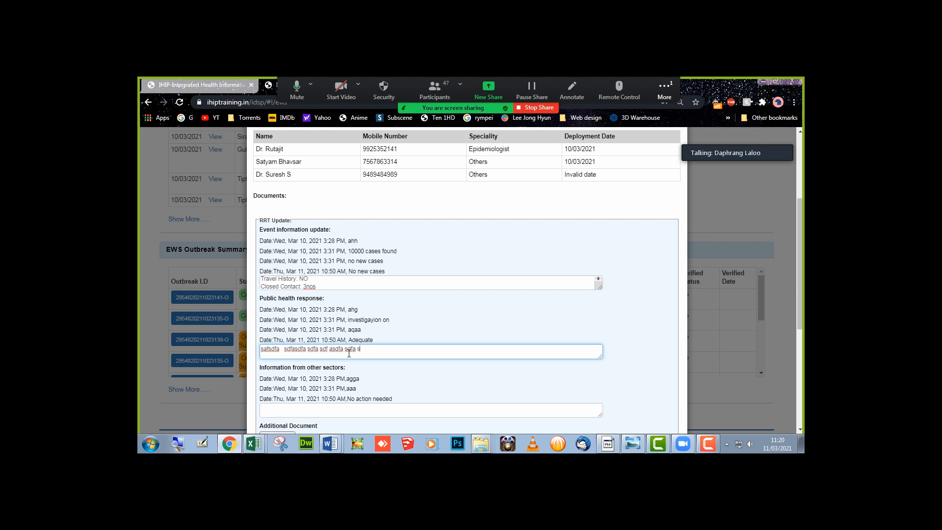
pyautogui.scroll(-3, 354, 353)
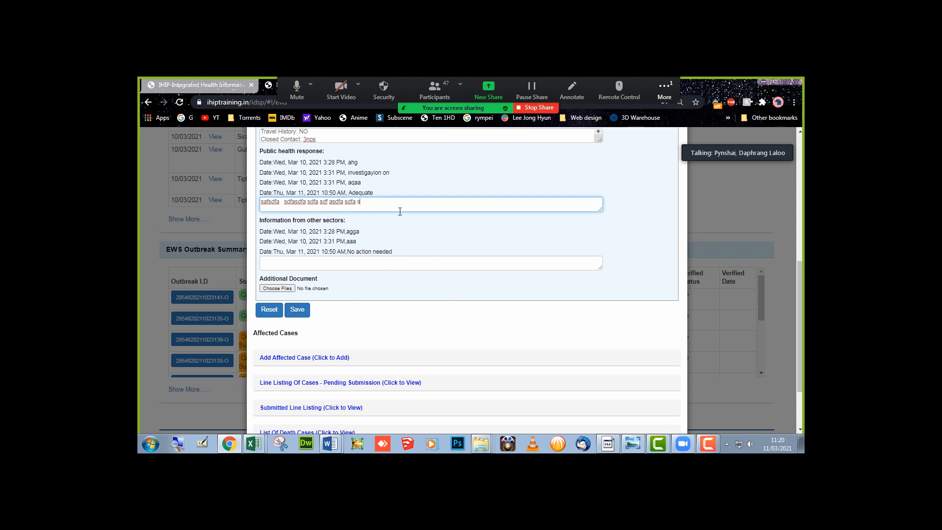
pyautogui.click(297, 311)
pyautogui.scroll(-2, 304, 316)
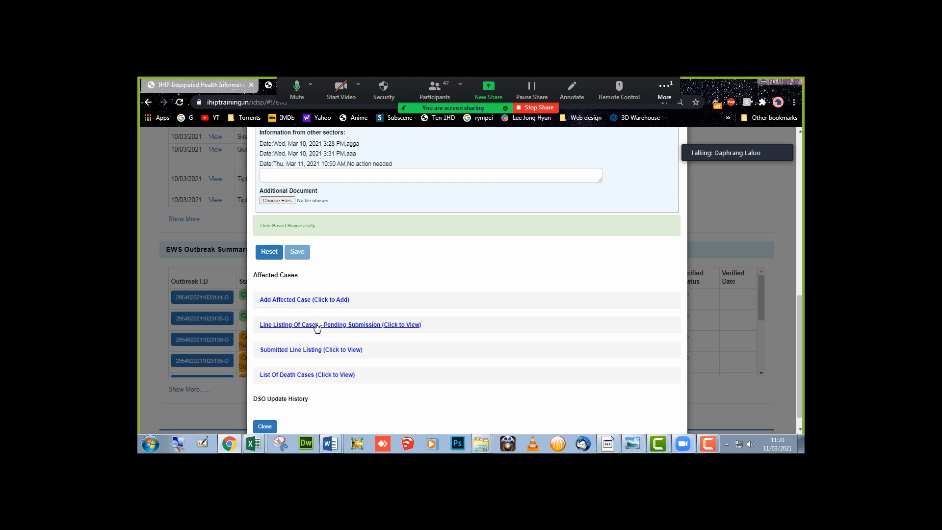
# - Submit the pending Acute Diarrhoeal Disease case line listing as a batch, confirming with Yes
pyautogui.click(316, 325)
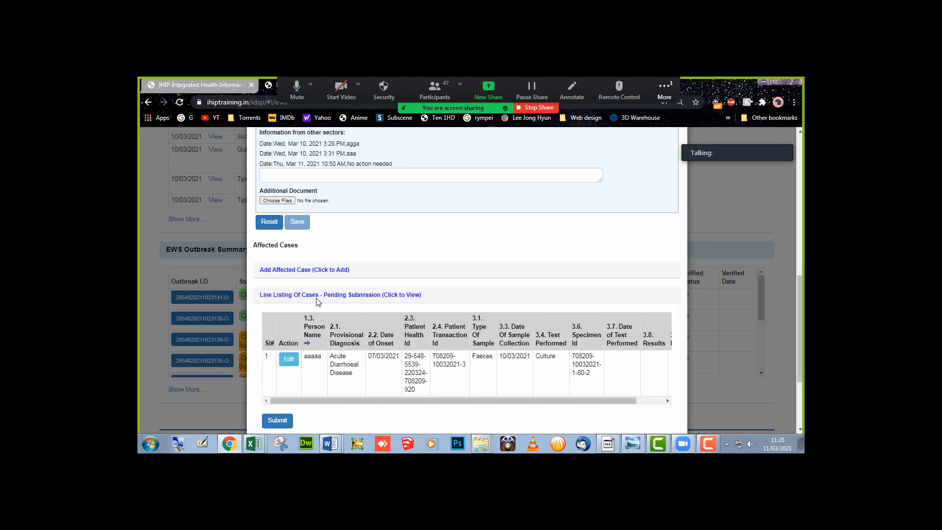
pyautogui.click(309, 270)
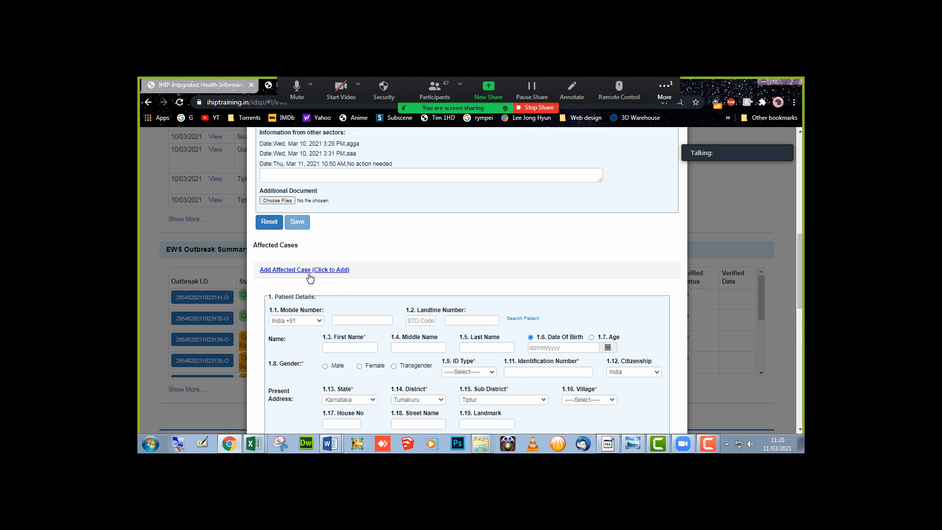
pyautogui.scroll(-2, 310, 274)
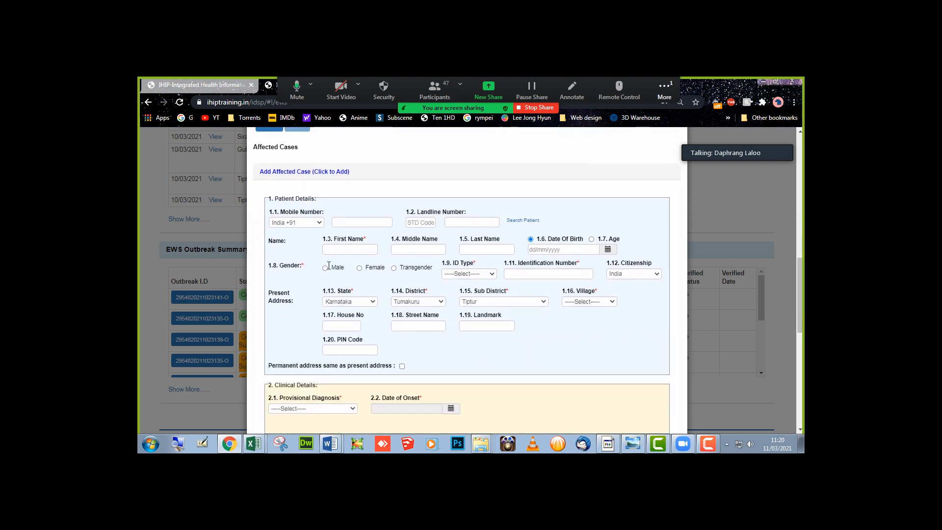
pyautogui.scroll(-3, 449, 358)
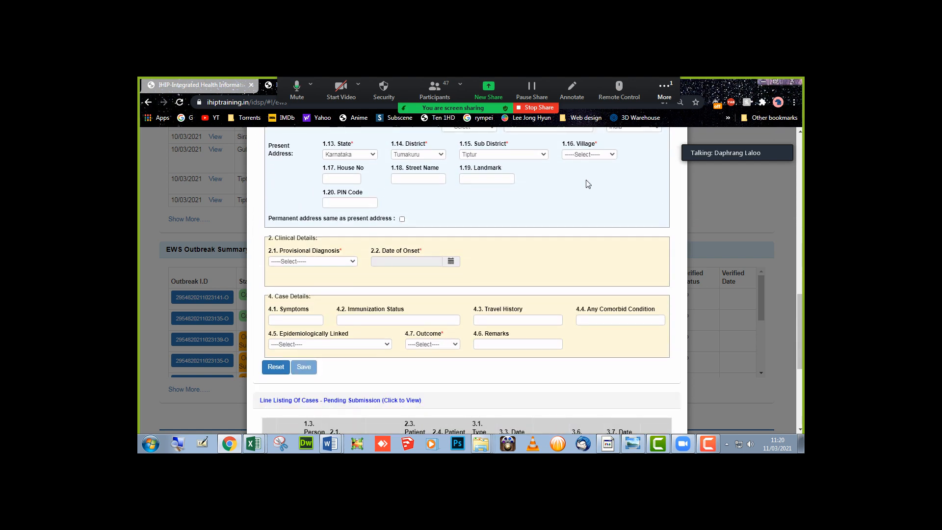
pyautogui.scroll(-1, 420, 363)
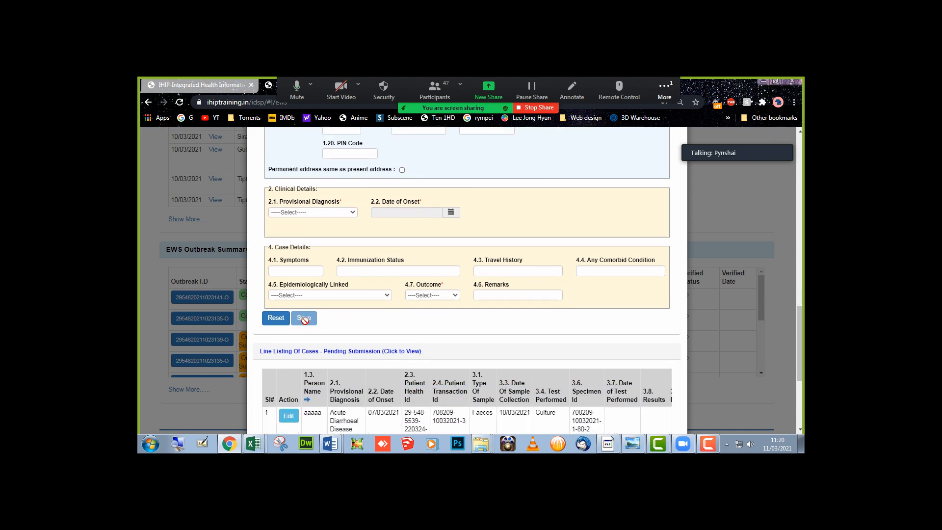
pyautogui.scroll(-3, 304, 319)
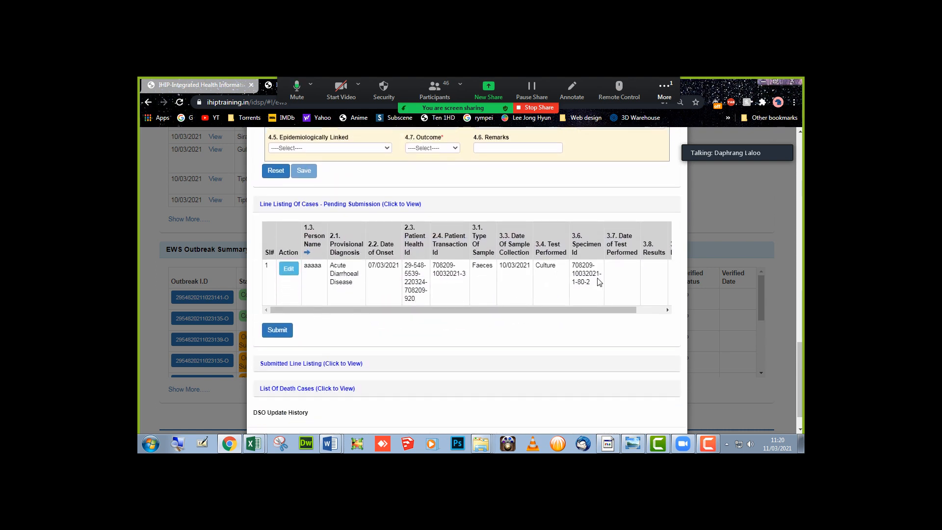
pyautogui.click(276, 337)
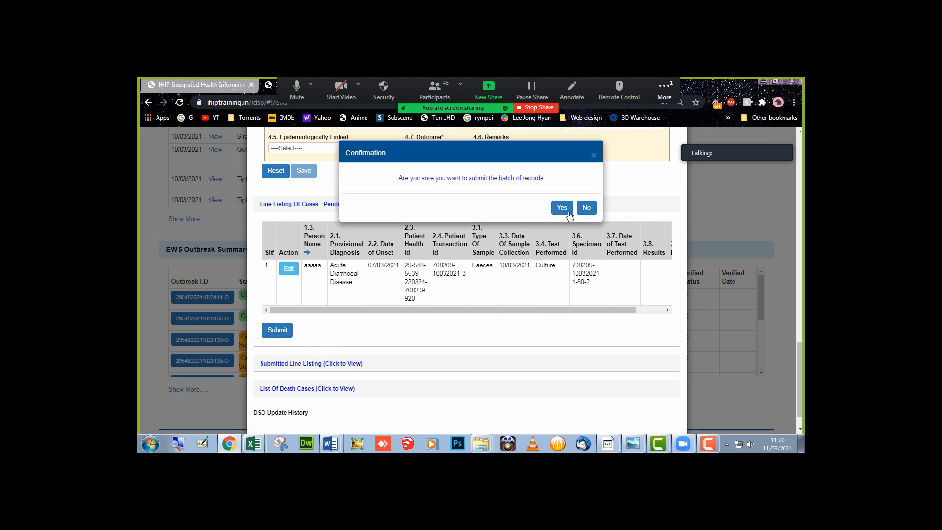
pyautogui.click(561, 206)
pyautogui.scroll(7, 373, 329)
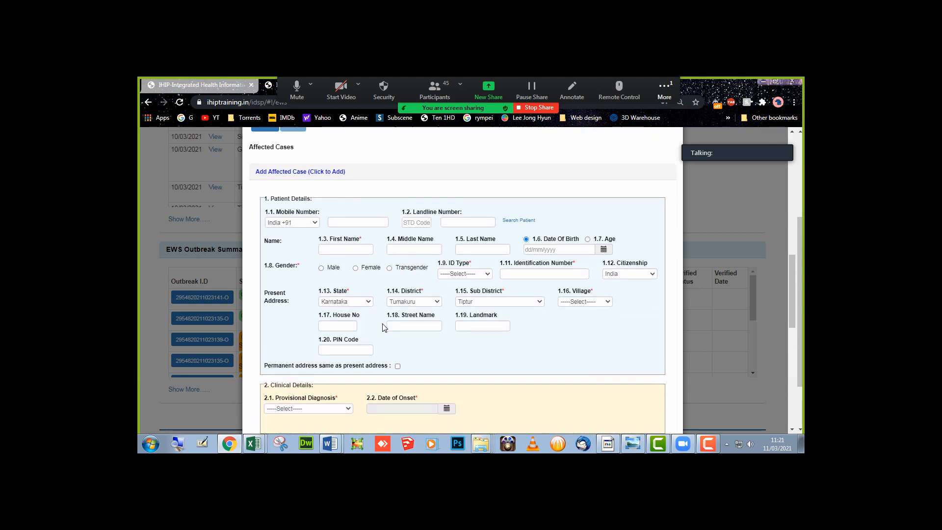
pyautogui.scroll(10, 387, 328)
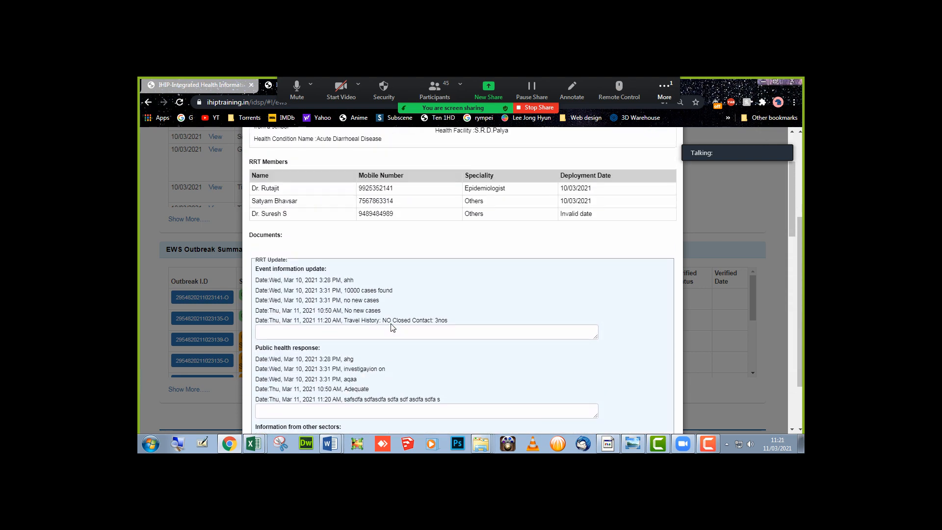
# - Generate the 4-page EWS Outbreak Summary Report PDF and scroll through its pages
pyautogui.scroll(4, 392, 328)
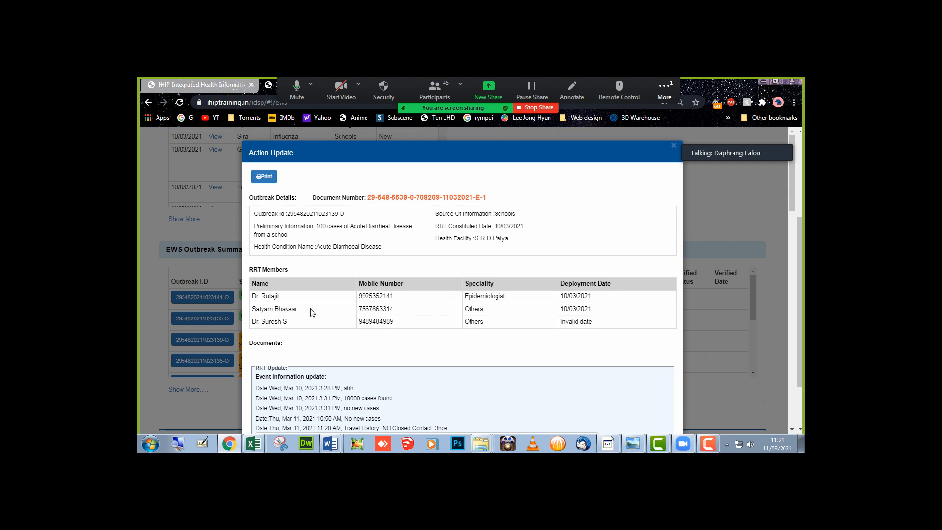
pyautogui.click(268, 180)
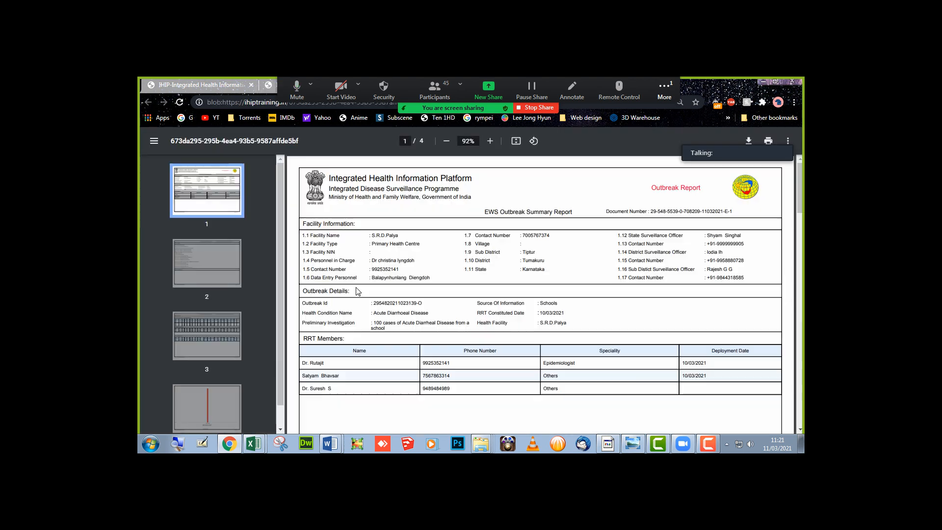
pyautogui.scroll(-5, 357, 291)
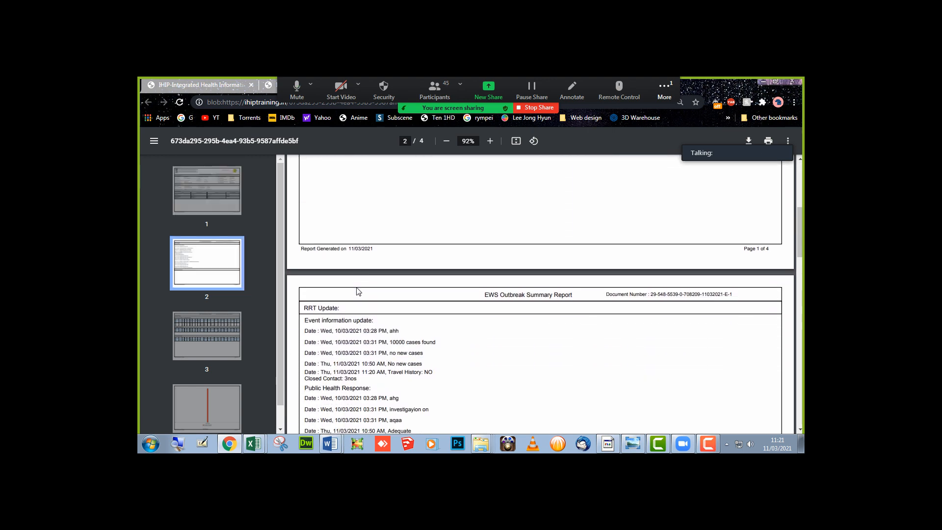
pyautogui.scroll(2, 358, 291)
pyautogui.scroll(-4, 357, 291)
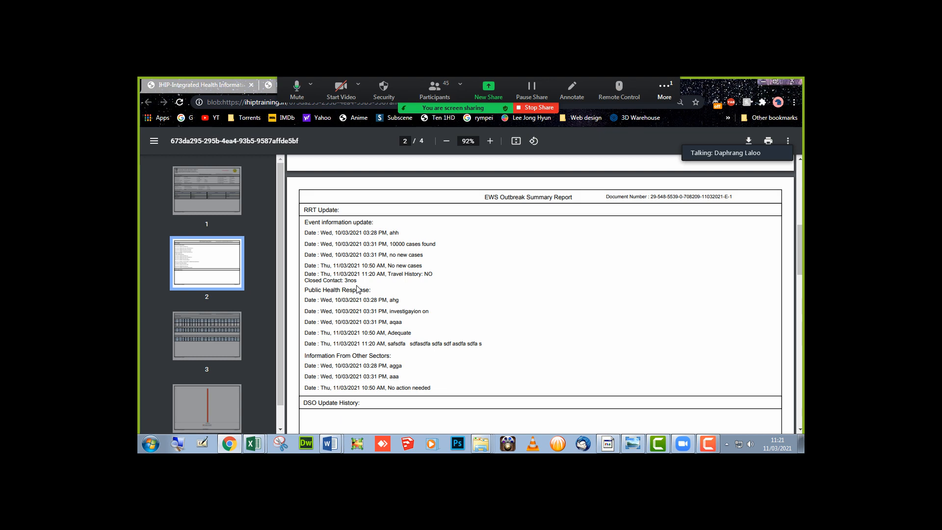
pyautogui.scroll(-8, 358, 289)
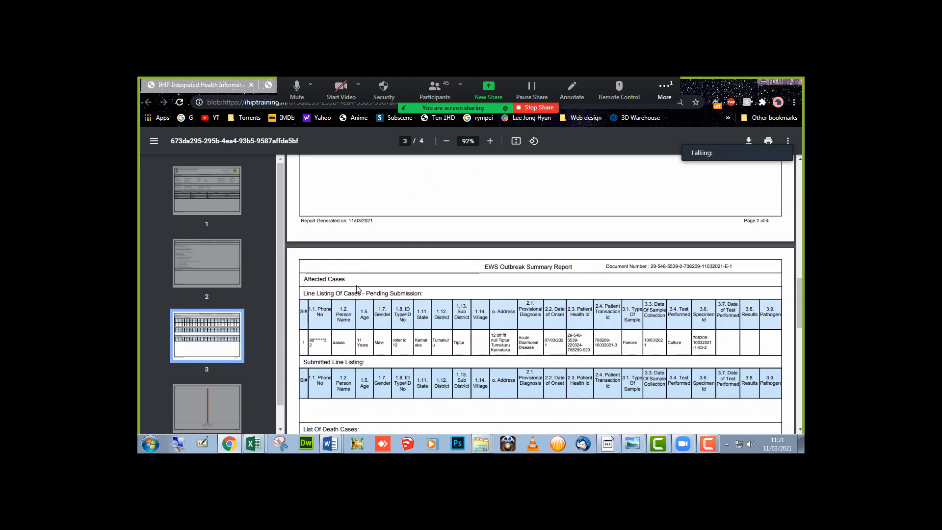
pyautogui.scroll(-5, 358, 289)
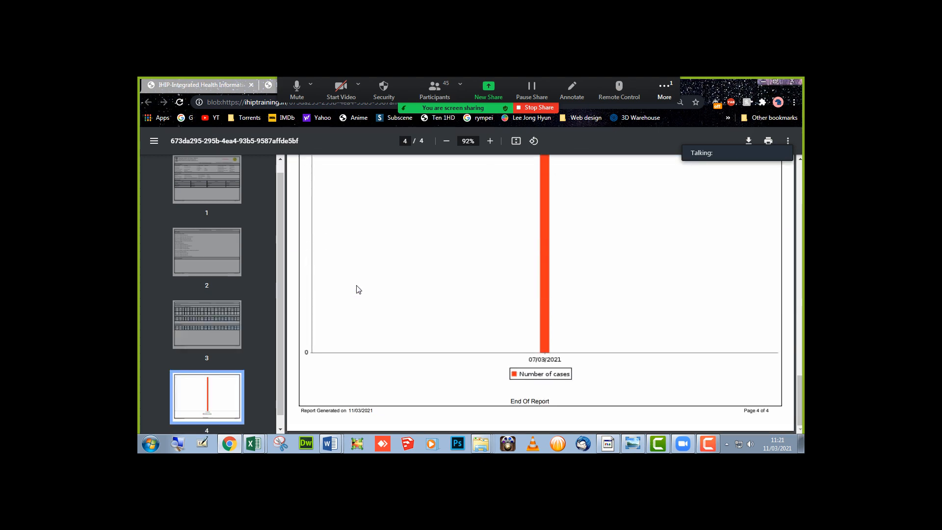
pyautogui.scroll(4, 358, 289)
pyautogui.scroll(15, 358, 290)
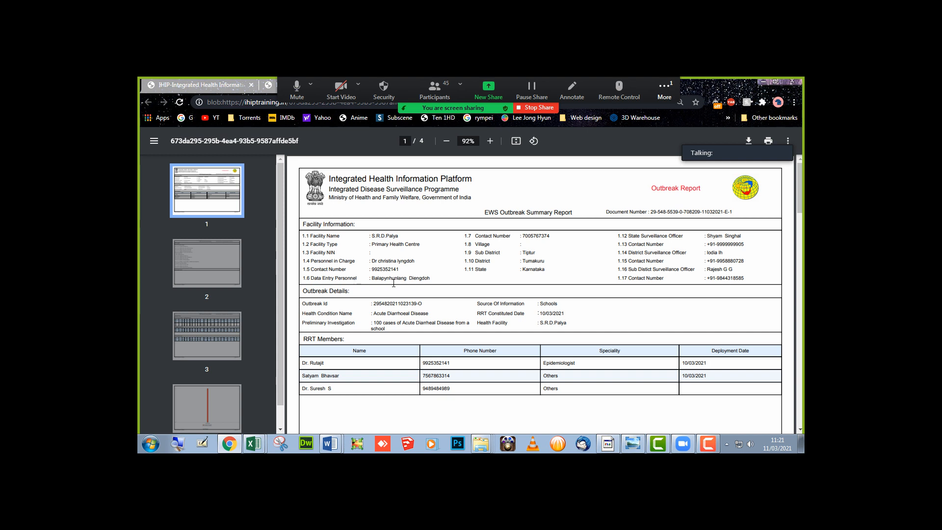
pyautogui.scroll(-10, 393, 283)
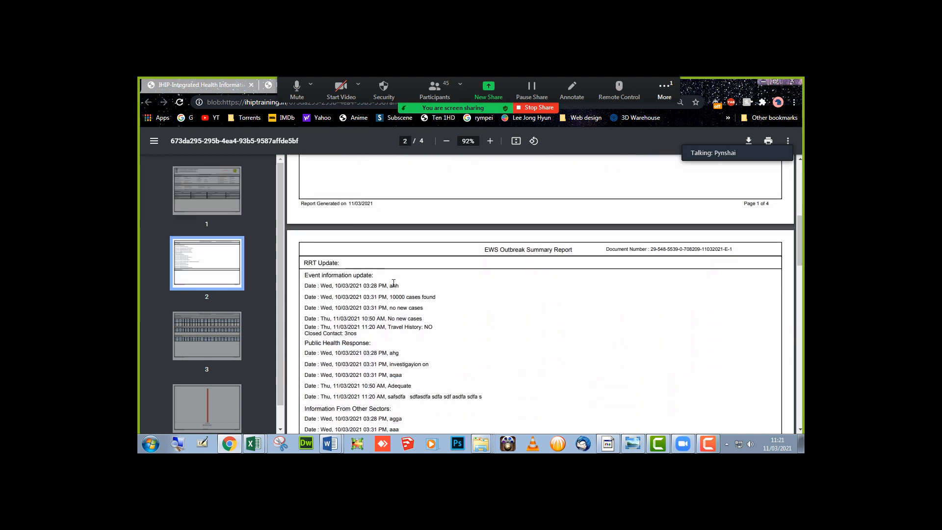
pyautogui.scroll(-3, 394, 283)
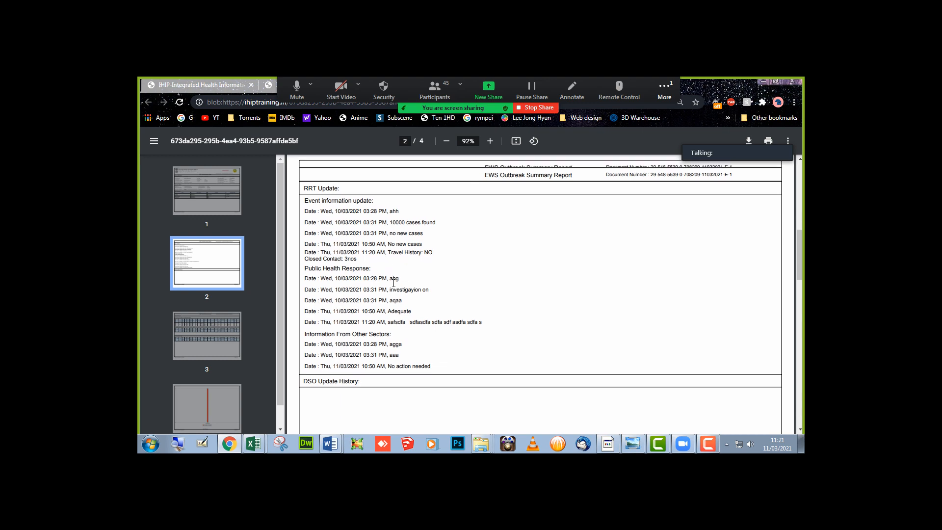
pyautogui.scroll(12, 394, 283)
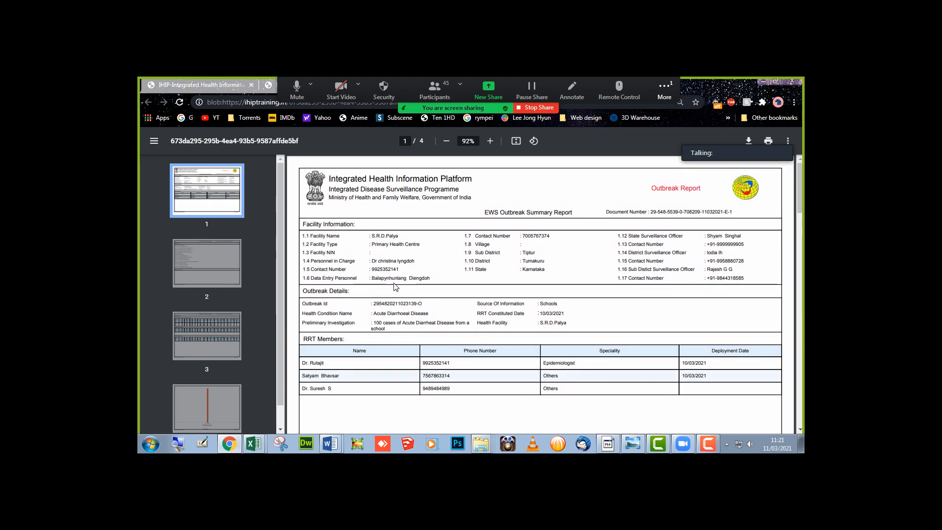
# - Back in IHIP, close the outbreak's Action Update details
pyautogui.click(214, 84)
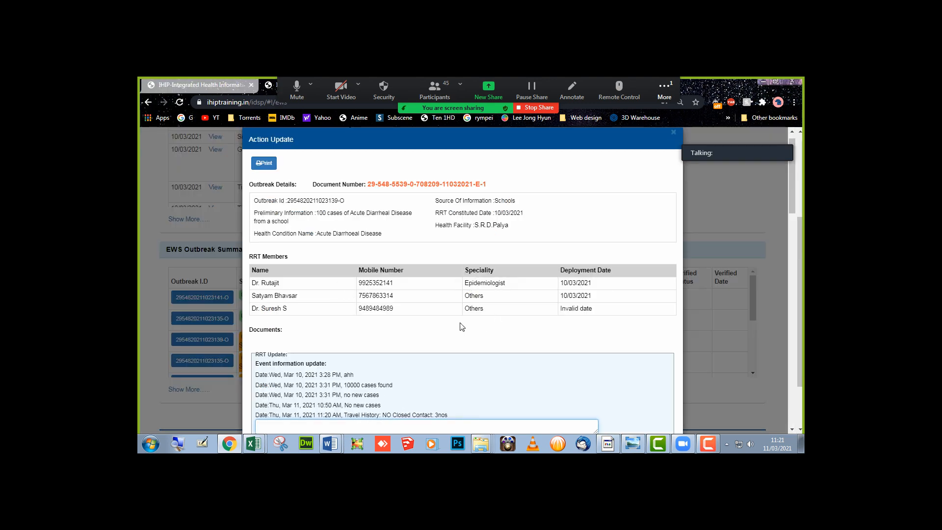
pyautogui.click(674, 135)
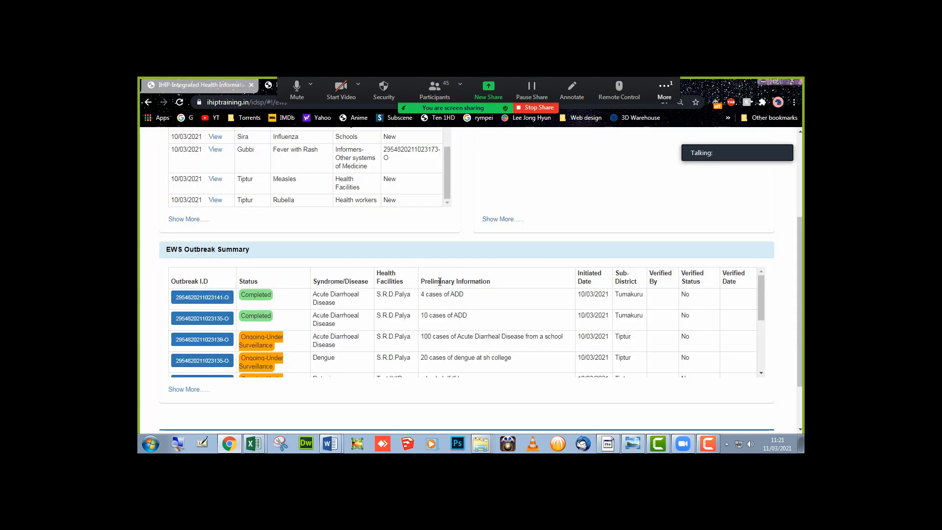
pyautogui.scroll(3, 432, 285)
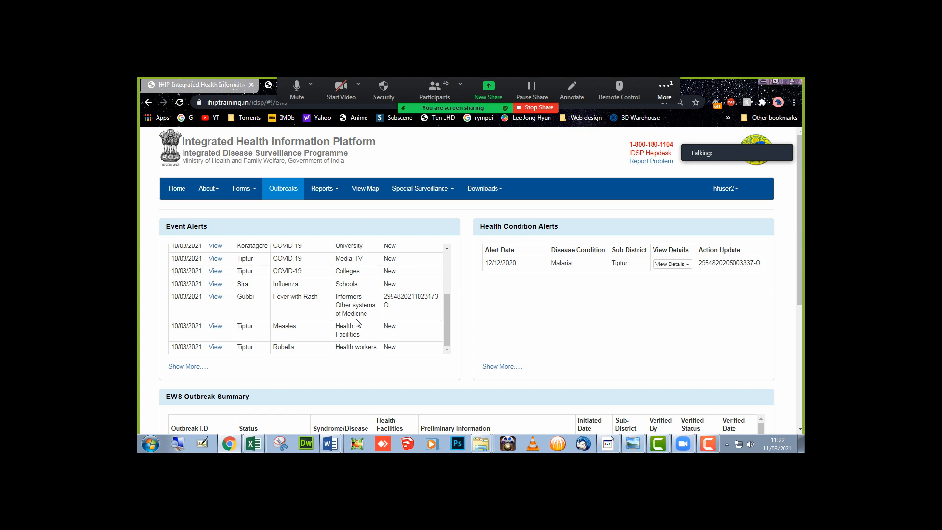
# - Open the Disease Summary report with the From Date set to 01/03/2021
pyautogui.click(322, 195)
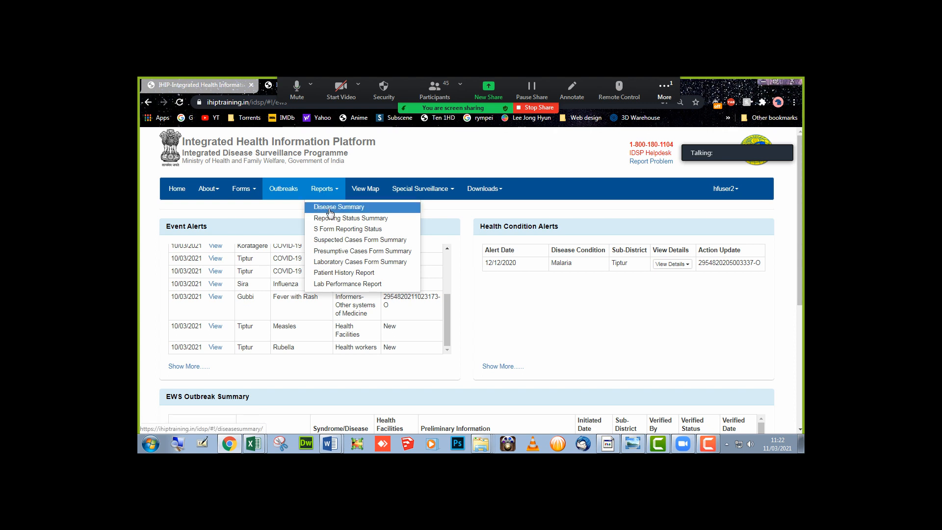
pyautogui.click(330, 211)
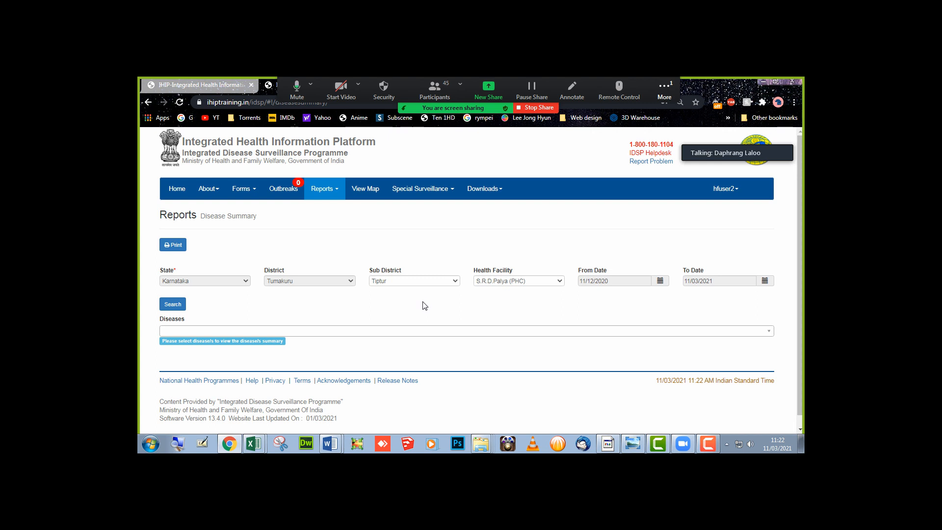
pyautogui.click(605, 282)
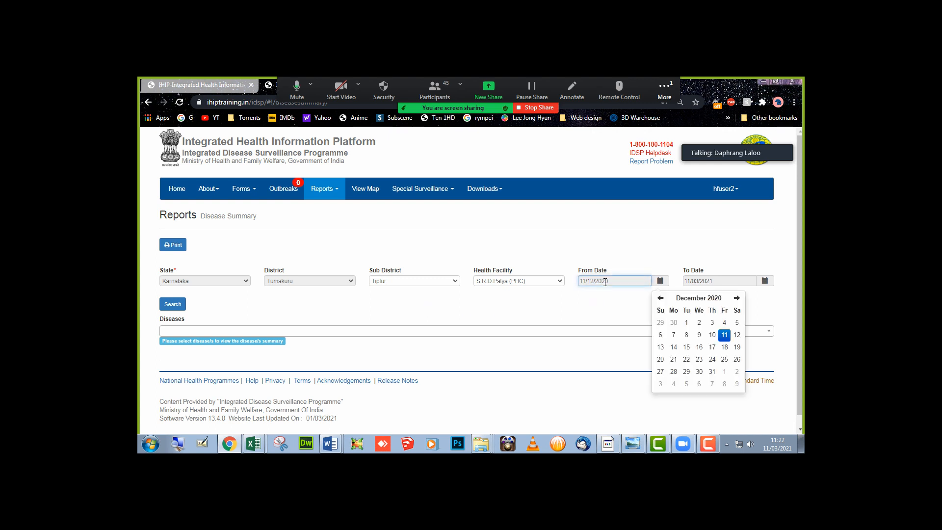
pyautogui.doubleClick(737, 298)
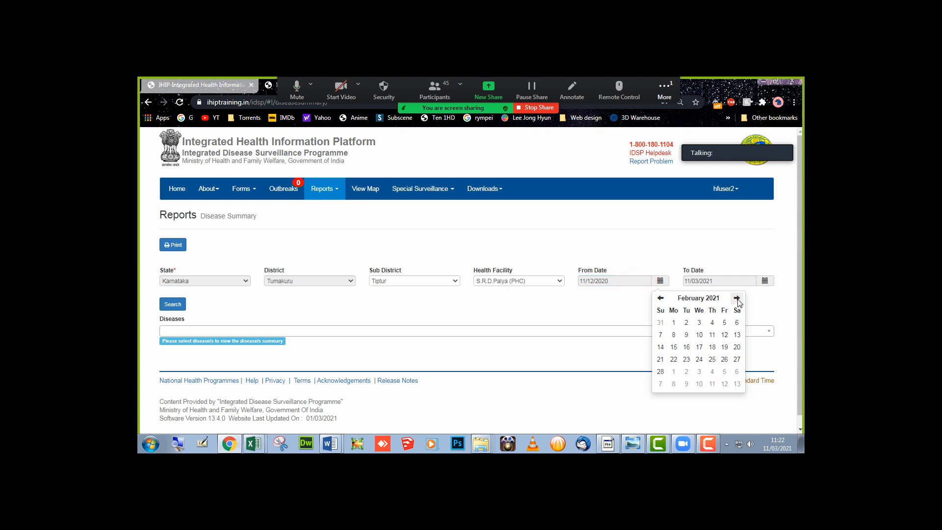
pyautogui.click(737, 298)
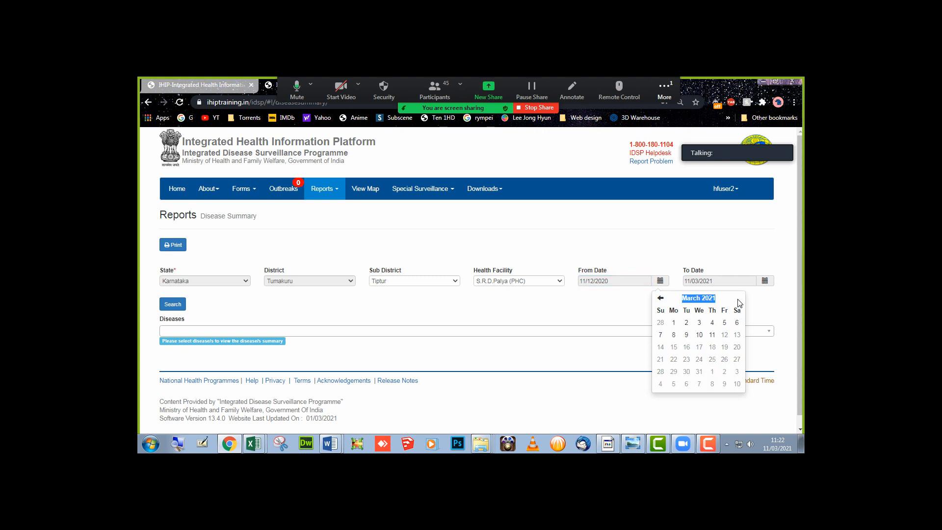
pyautogui.click(673, 322)
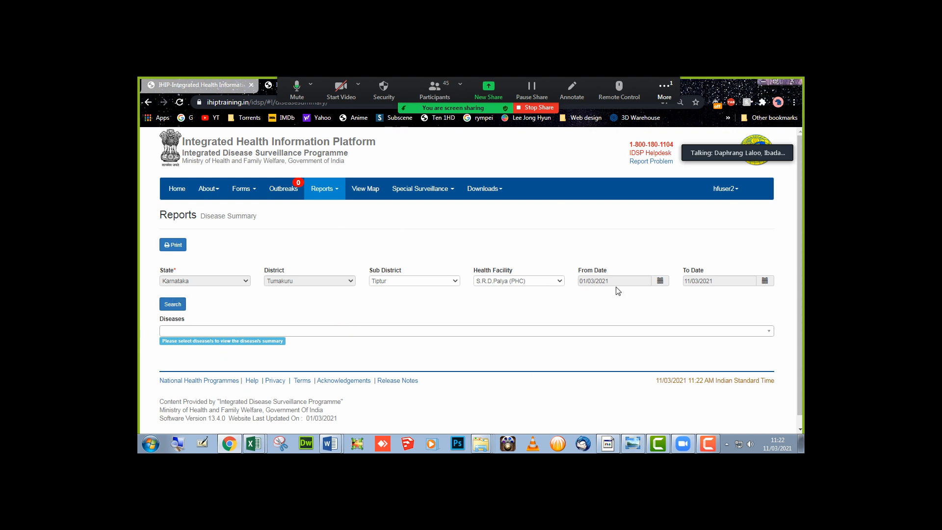
# - Select Typhoid and Chicken Pox as diseases and scroll to Chicken Pox's charts
pyautogui.click(229, 332)
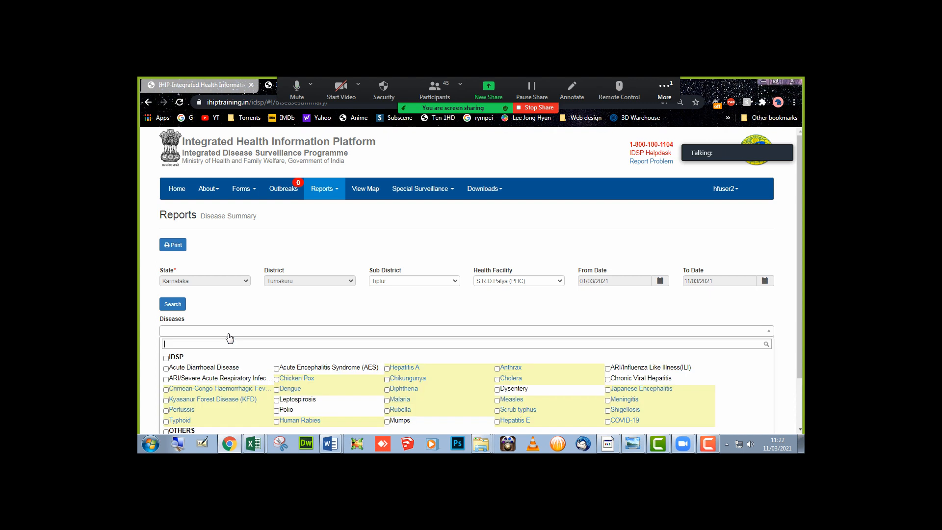
pyautogui.scroll(-1, 230, 337)
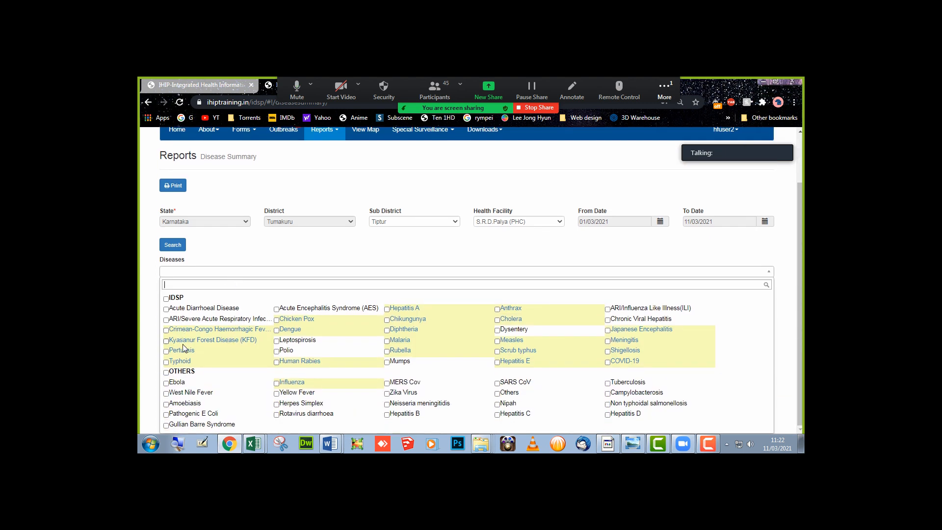
pyautogui.click(214, 364)
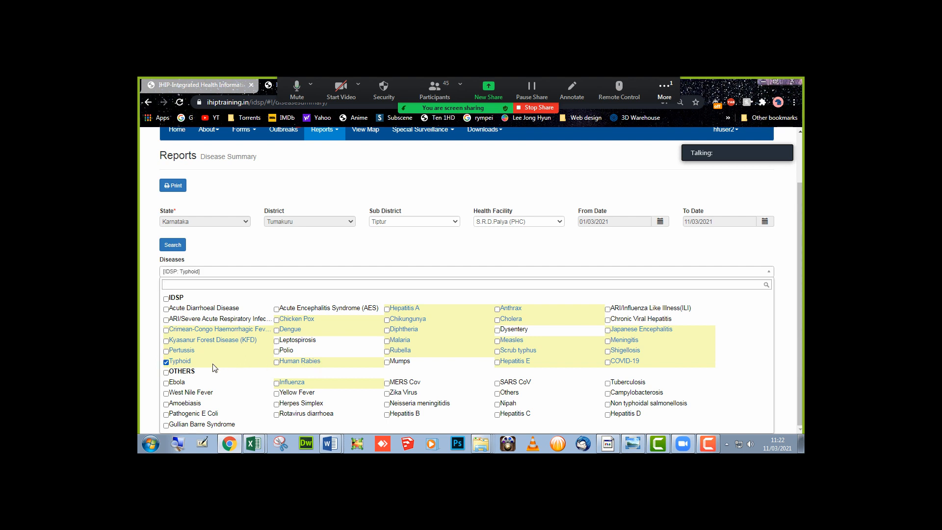
pyautogui.click(300, 319)
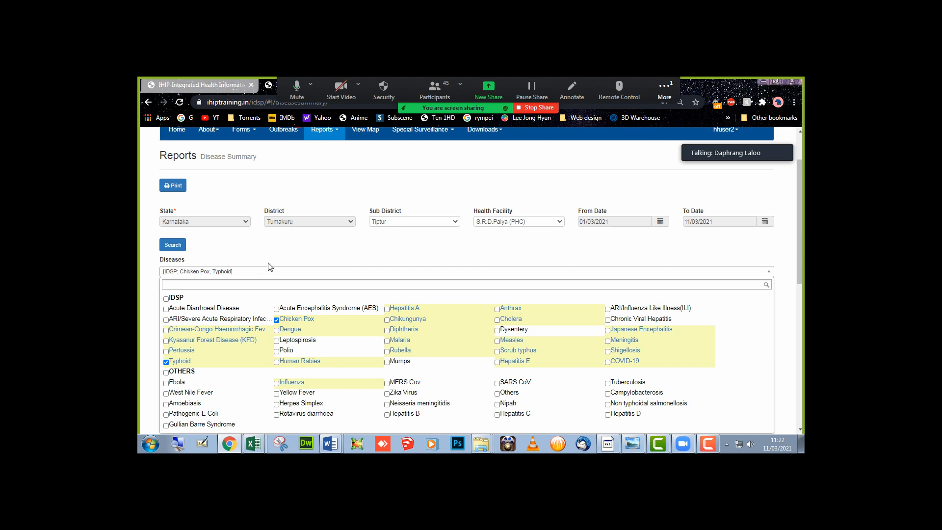
pyautogui.click(348, 247)
pyautogui.scroll(-2, 348, 247)
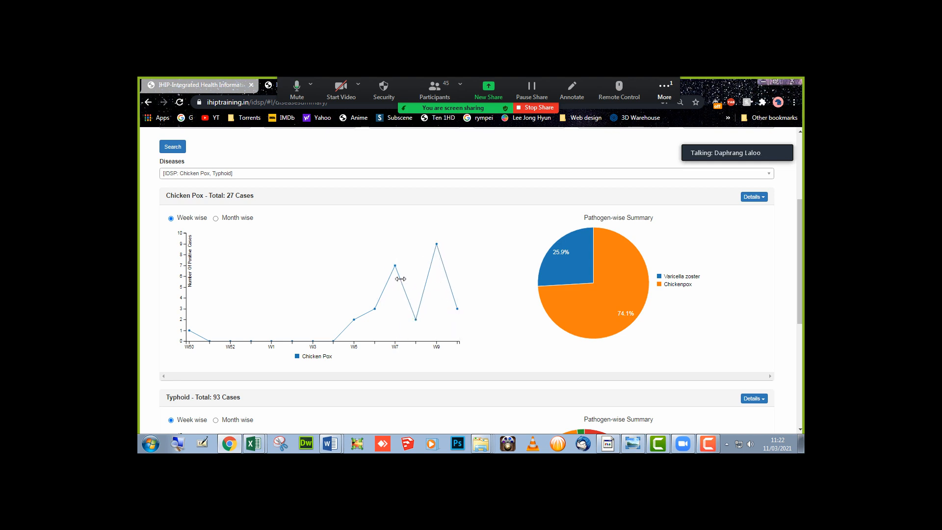
pyautogui.moveTo(190, 330)
pyautogui.moveTo(568, 271)
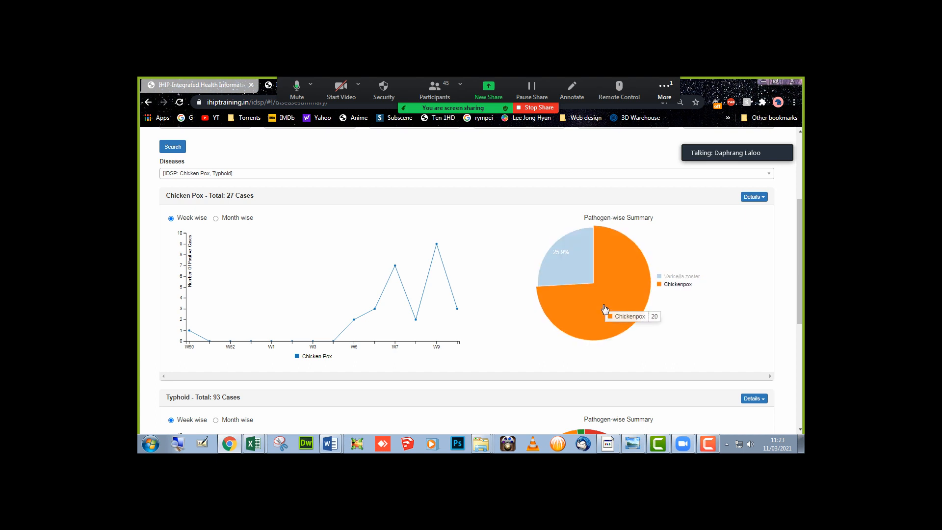
pyautogui.click(753, 197)
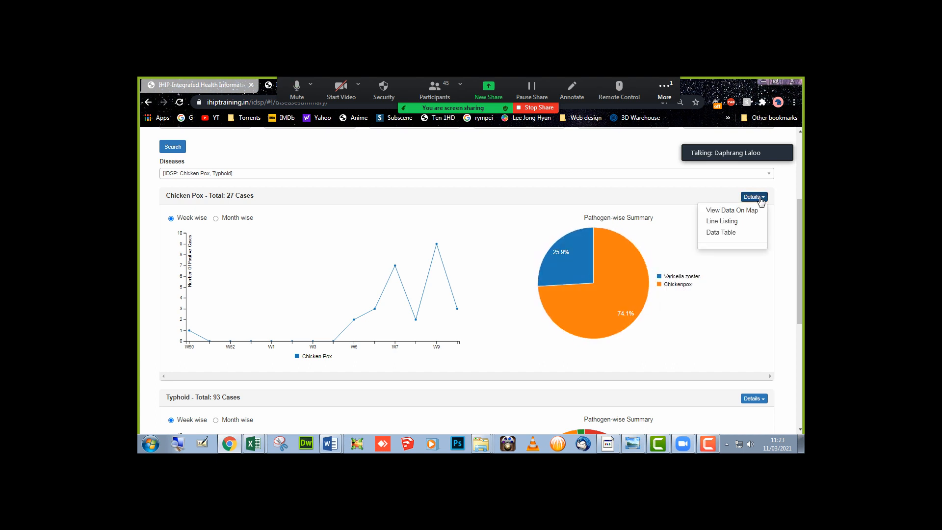
pyautogui.click(744, 212)
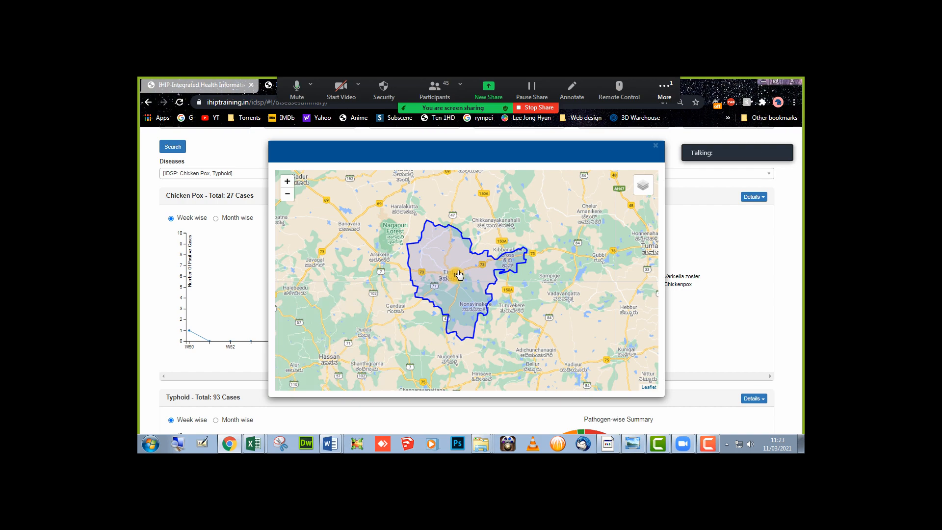
pyautogui.scroll(1, 448, 276)
pyautogui.scroll(-1, 448, 276)
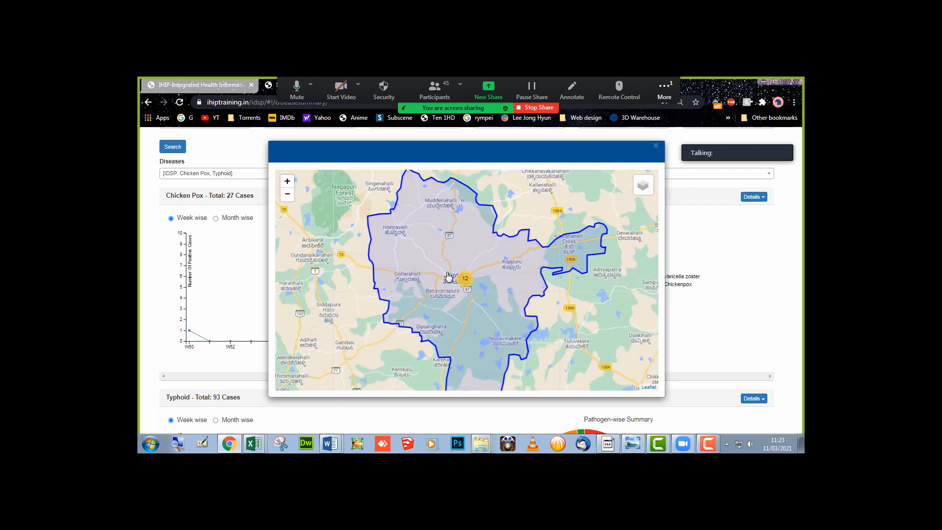
pyautogui.scroll(3, 448, 276)
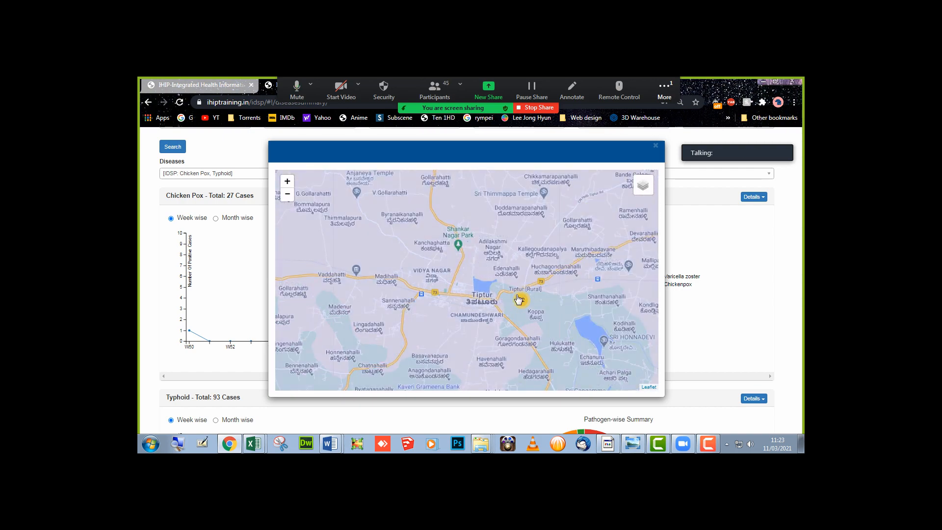
pyautogui.scroll(-1, 521, 304)
pyautogui.scroll(-1, 522, 304)
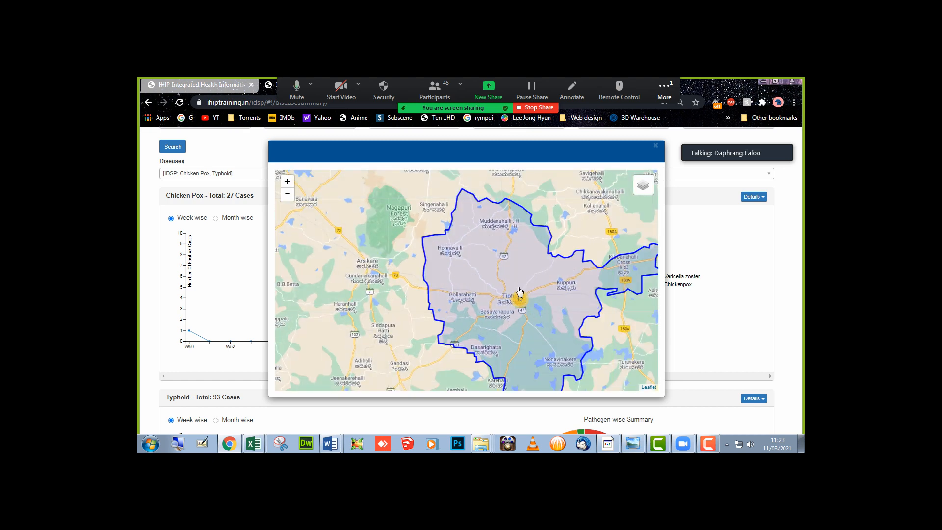
pyautogui.click(656, 146)
pyautogui.click(756, 200)
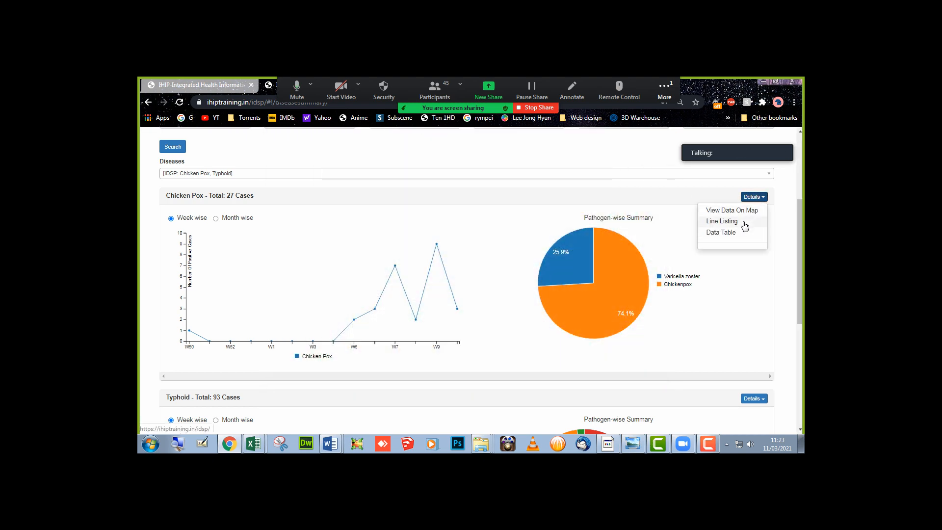
pyautogui.click(743, 222)
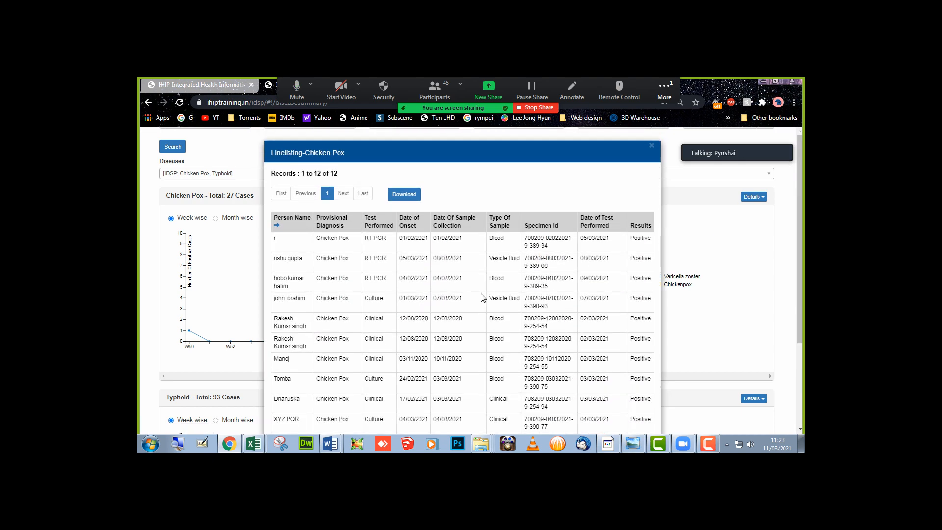
pyautogui.scroll(-1, 483, 298)
pyautogui.scroll(-2, 483, 298)
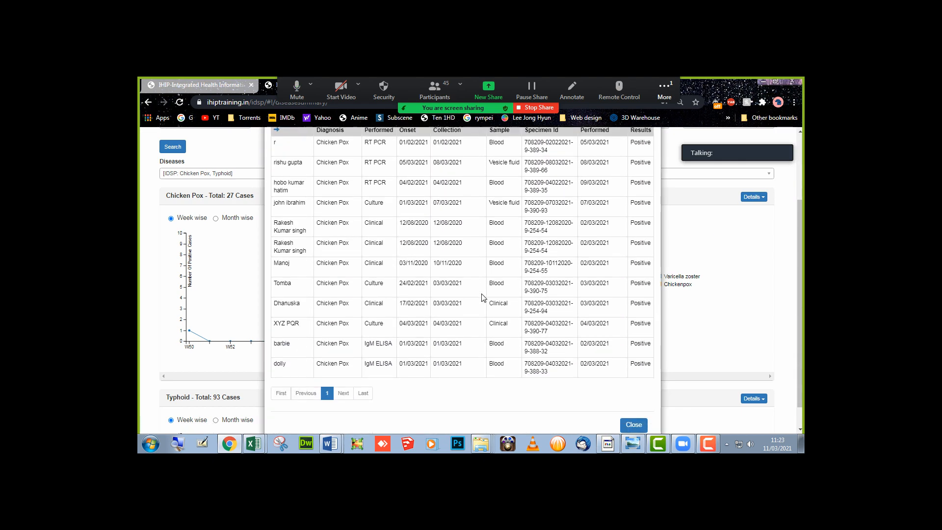
pyautogui.scroll(3, 483, 298)
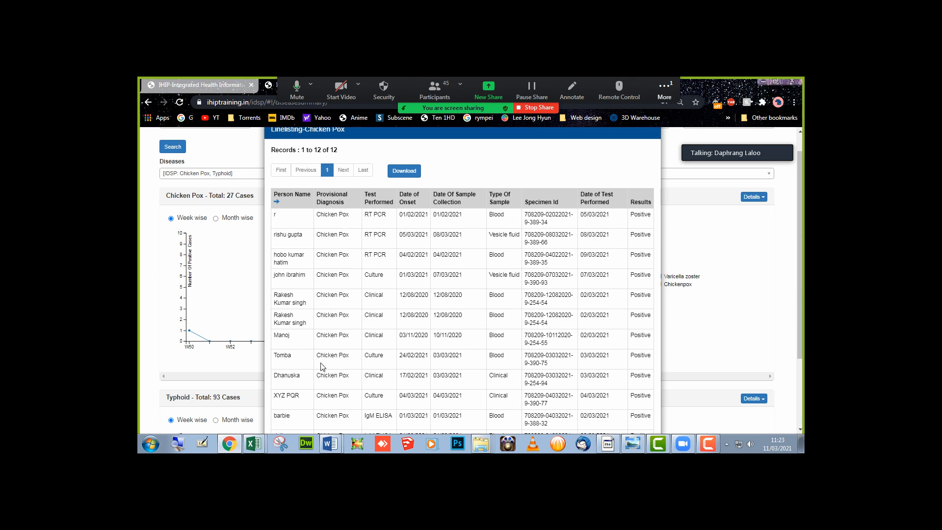
pyautogui.scroll(-3, 342, 347)
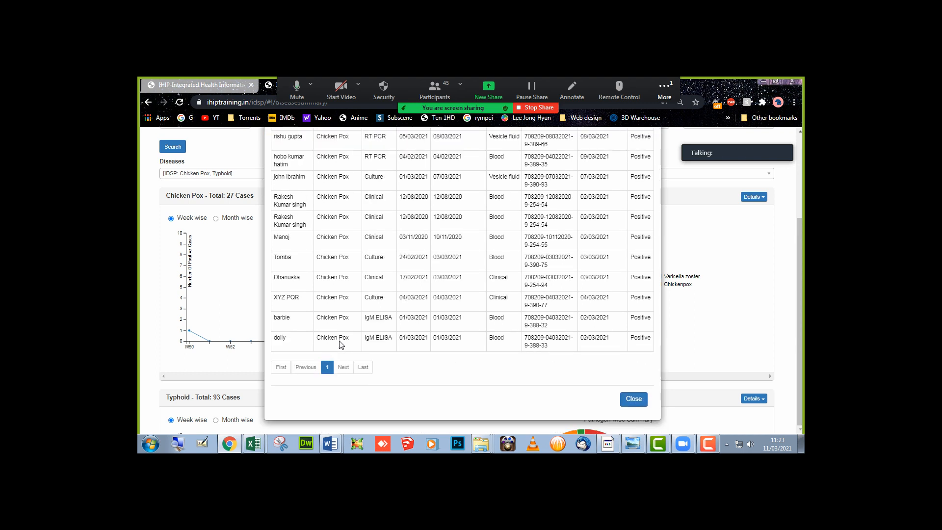
pyautogui.scroll(4, 342, 345)
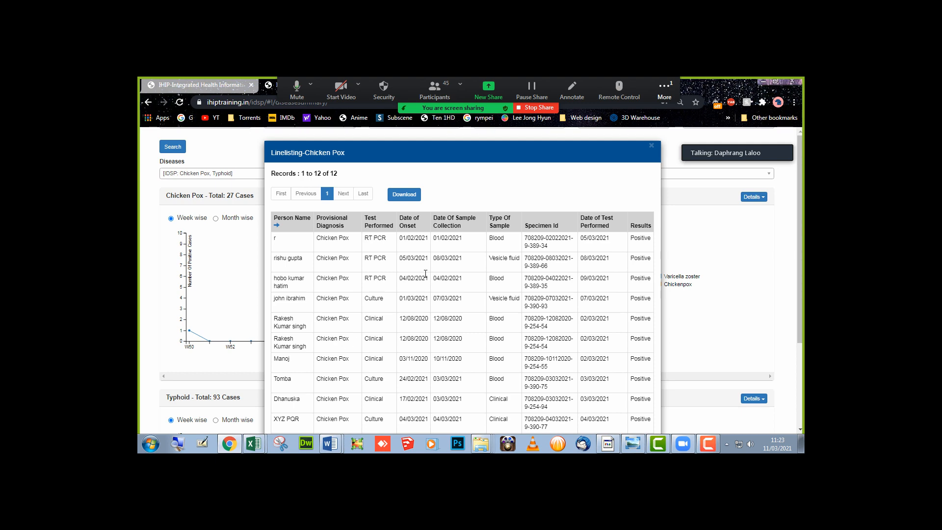
pyautogui.scroll(-3, 441, 291)
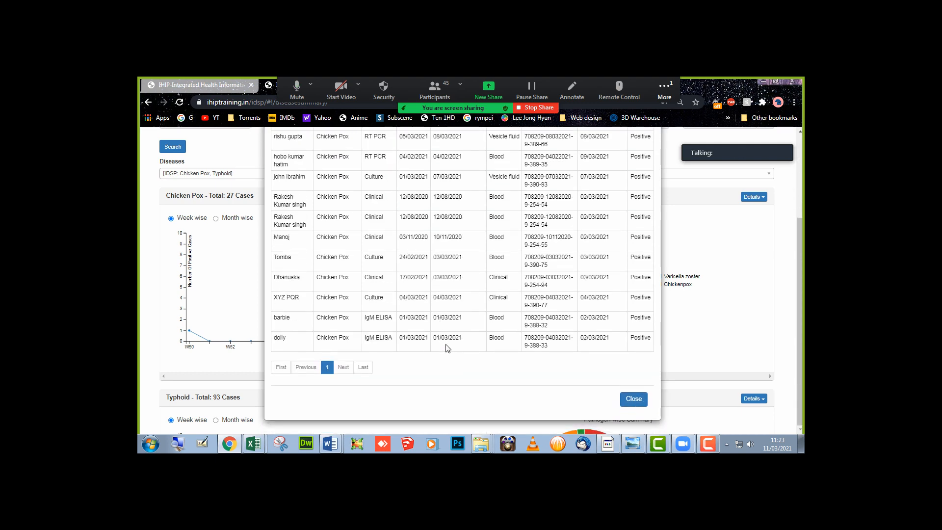
pyautogui.click(631, 397)
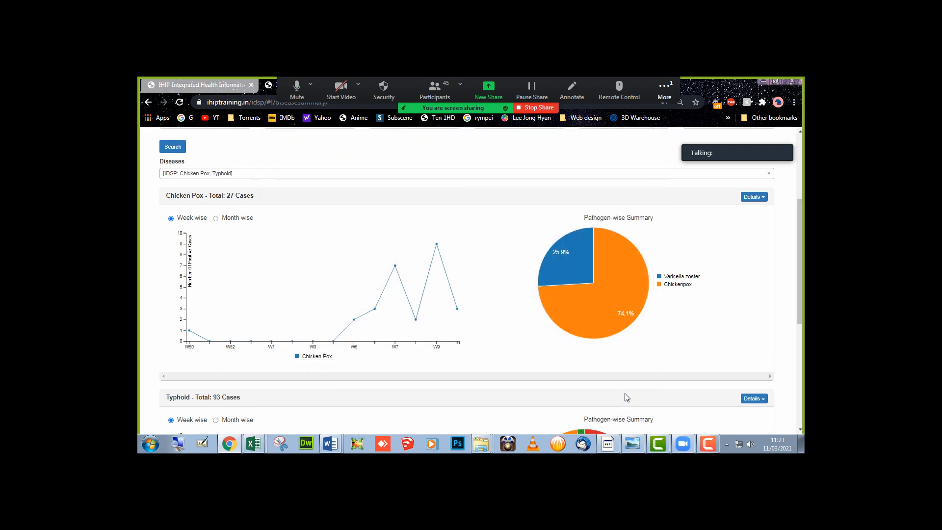
pyautogui.click(763, 198)
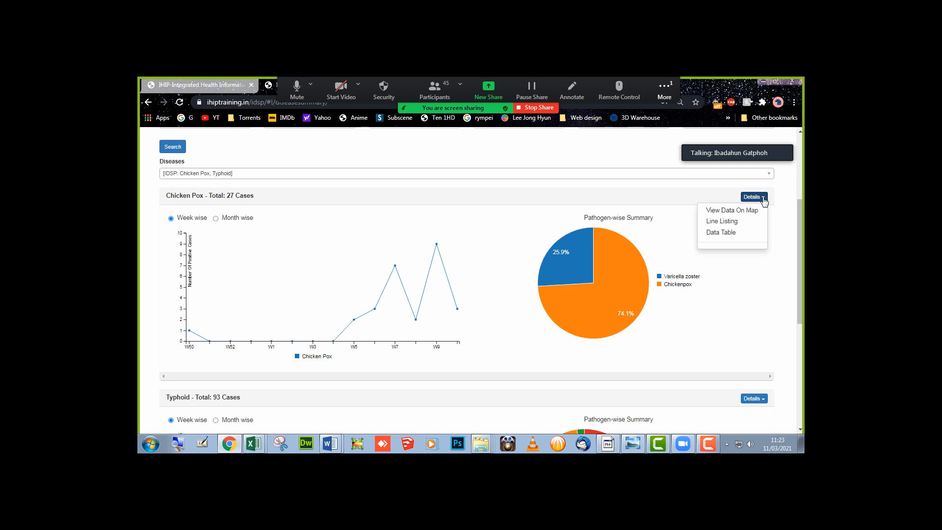
pyautogui.click(745, 233)
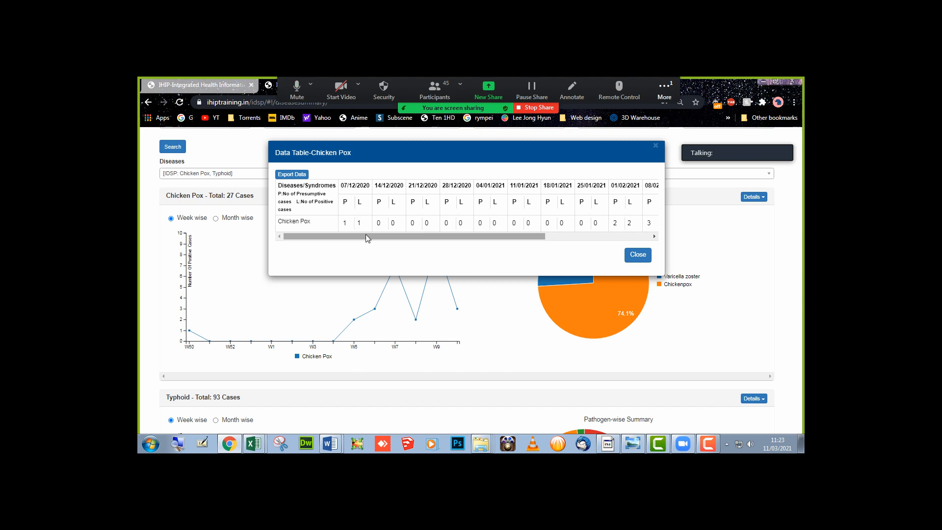
pyautogui.moveTo(366, 234); pyautogui.dragTo(493, 242)
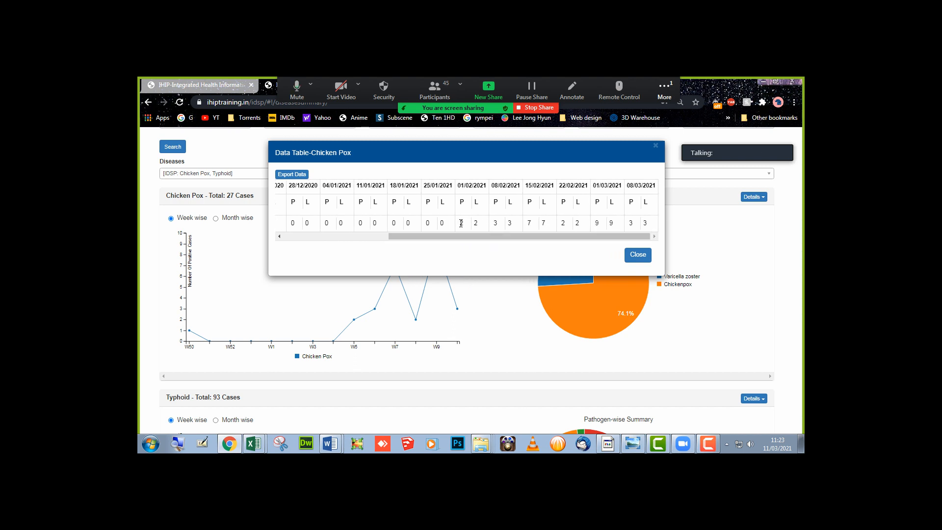
pyautogui.moveTo(463, 223); pyautogui.dragTo(647, 225)
pyautogui.click(640, 255)
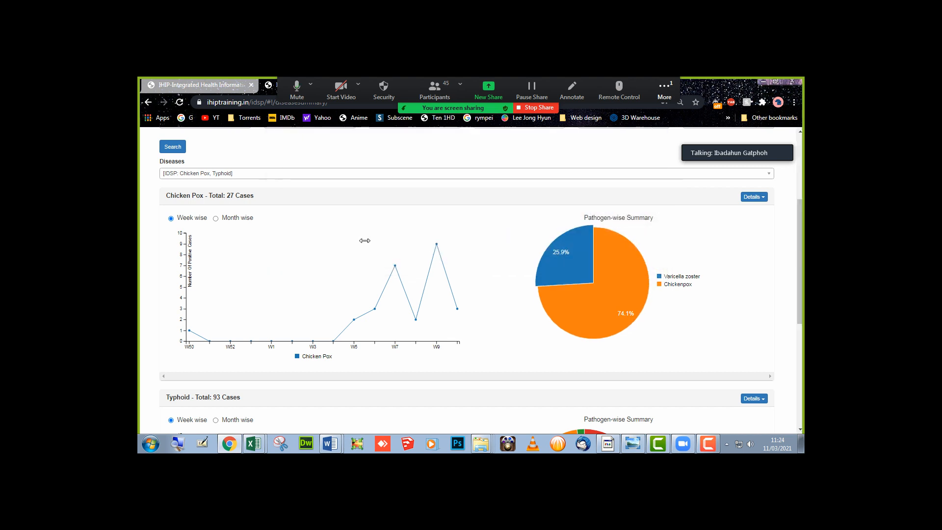
pyautogui.scroll(-4, 265, 228)
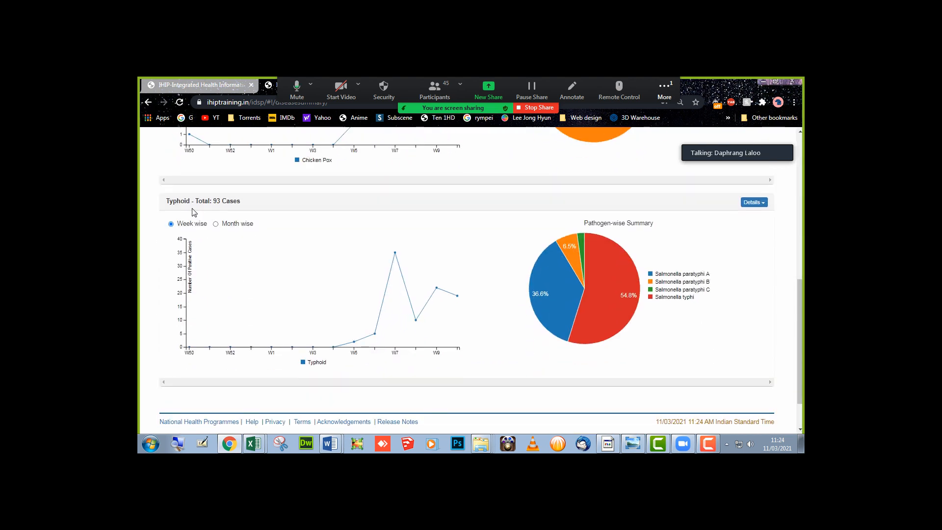
pyautogui.moveTo(587, 254)
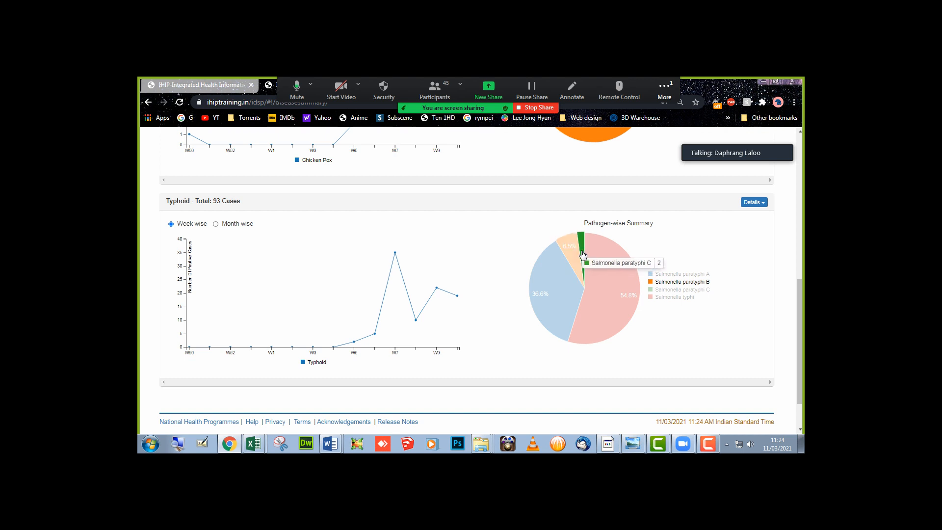
pyautogui.moveTo(621, 260)
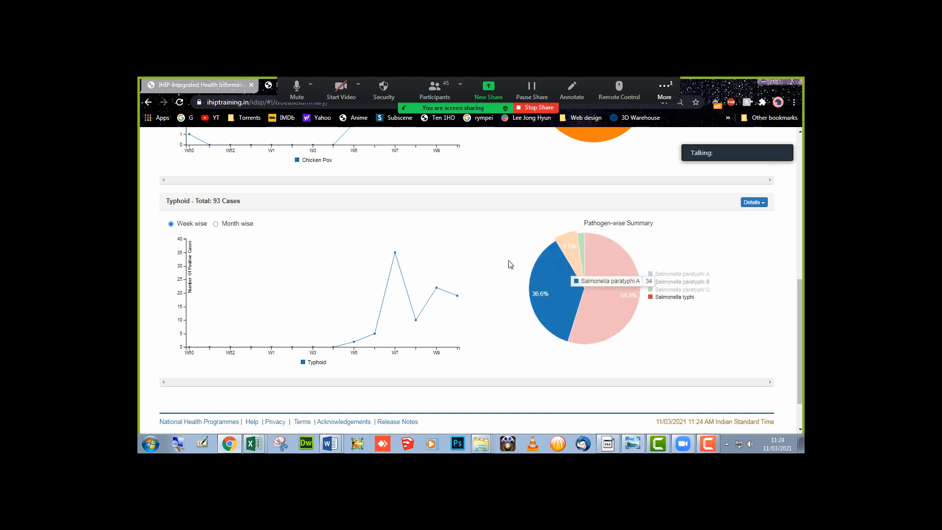
pyautogui.moveTo(457, 296)
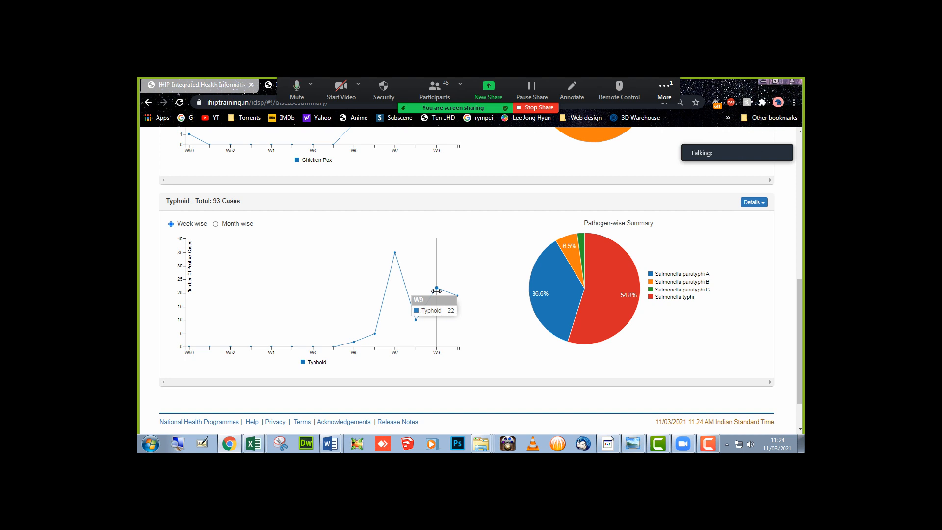
pyautogui.click(761, 206)
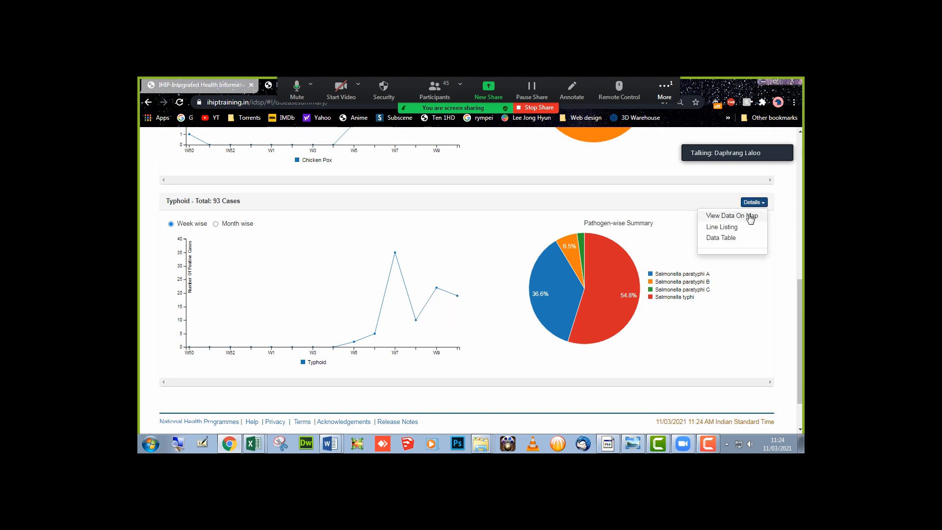
pyautogui.click(750, 214)
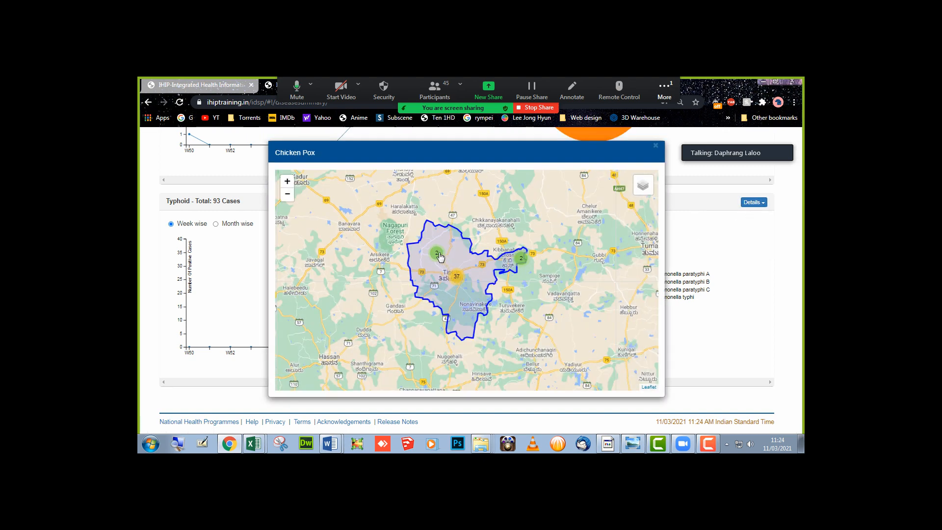
pyautogui.scroll(1, 440, 287)
pyautogui.scroll(1, 440, 287)
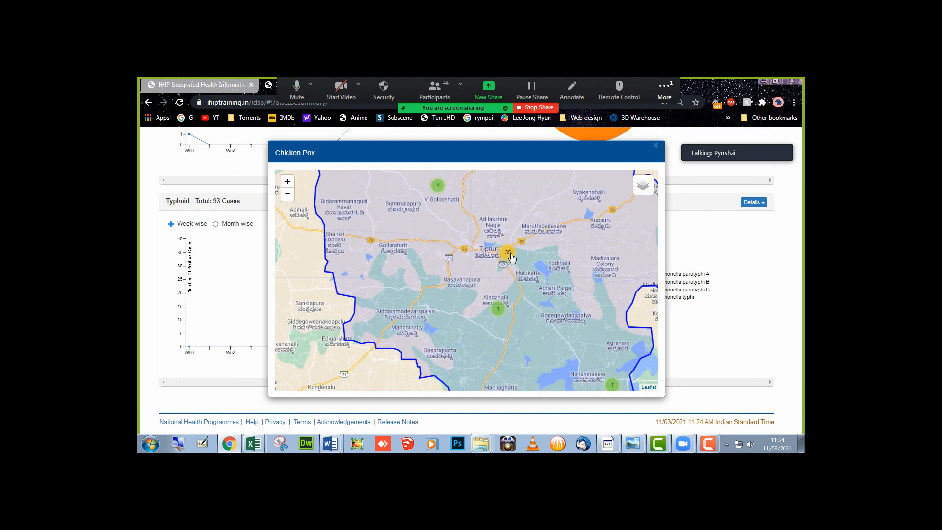
pyautogui.scroll(1, 541, 336)
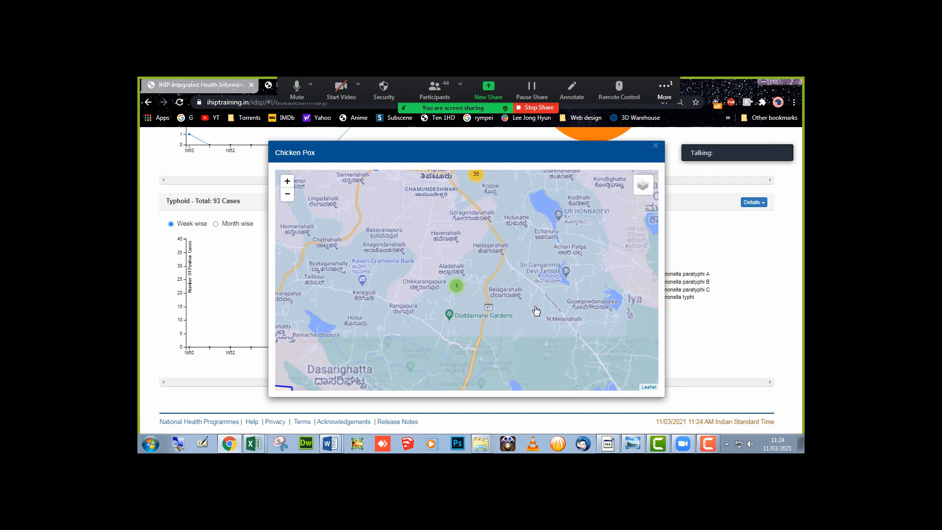
pyautogui.moveTo(502, 246); pyautogui.dragTo(509, 311)
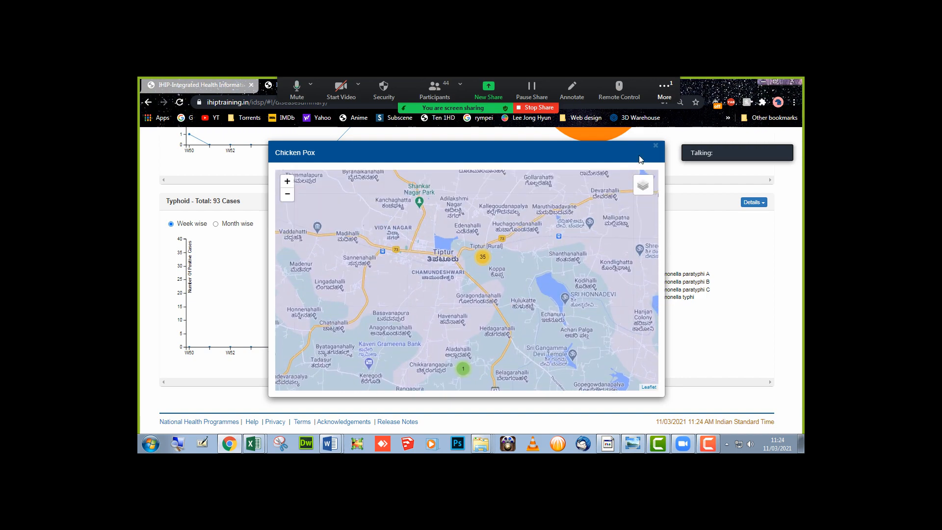
pyautogui.click(655, 147)
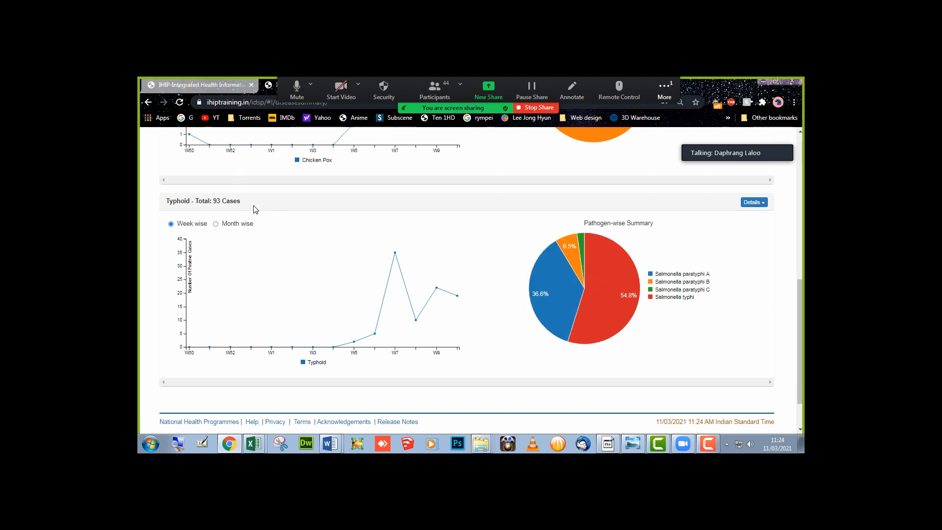
pyautogui.scroll(7, 265, 236)
pyautogui.scroll(-4, 267, 236)
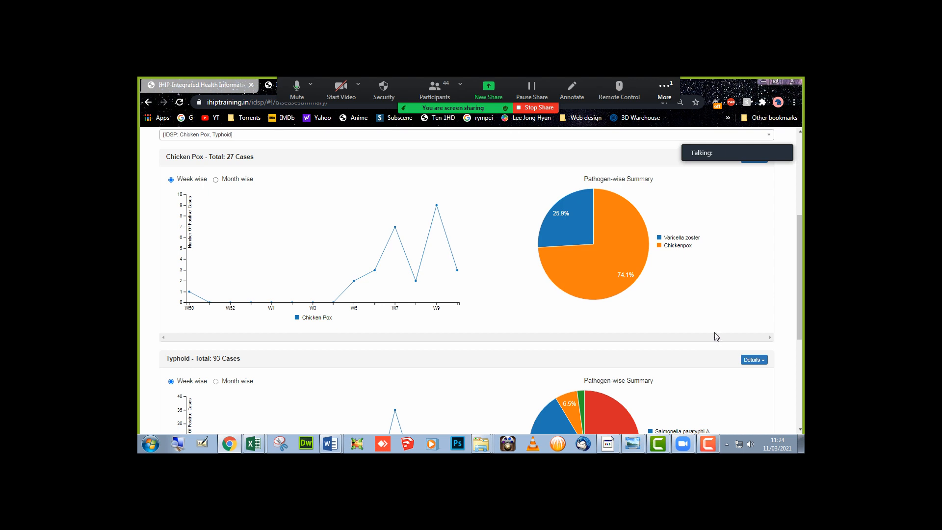
pyautogui.scroll(-2, 716, 336)
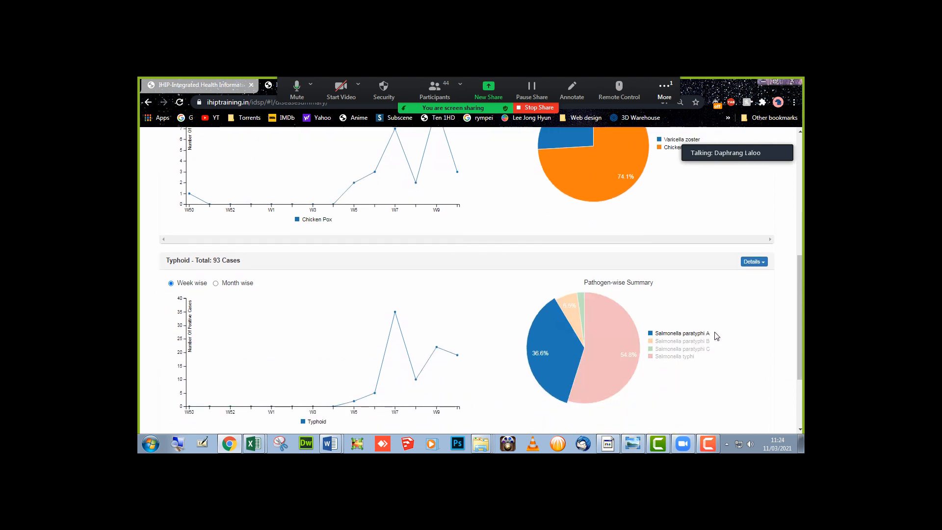
# - Open the Typhoid line listing of 41 records, download it as CSV2021March11, and open it
pyautogui.click(762, 268)
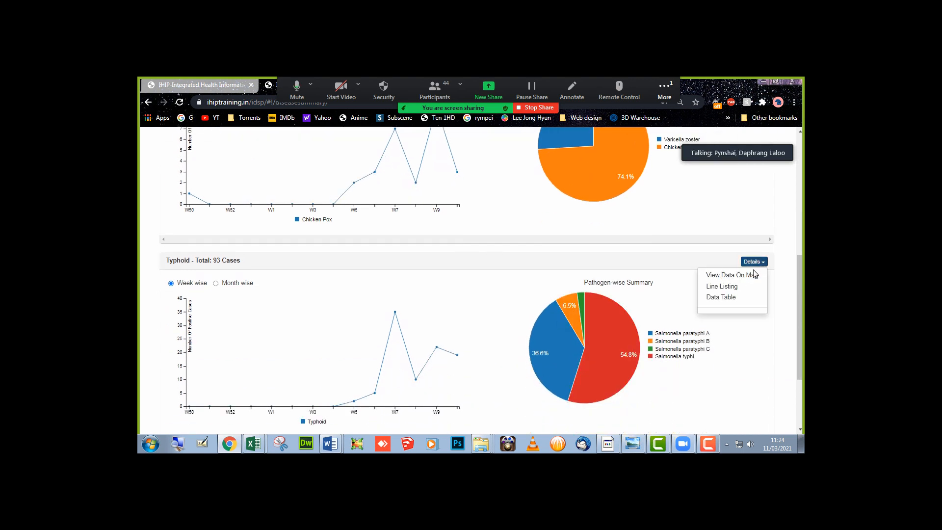
pyautogui.click(734, 293)
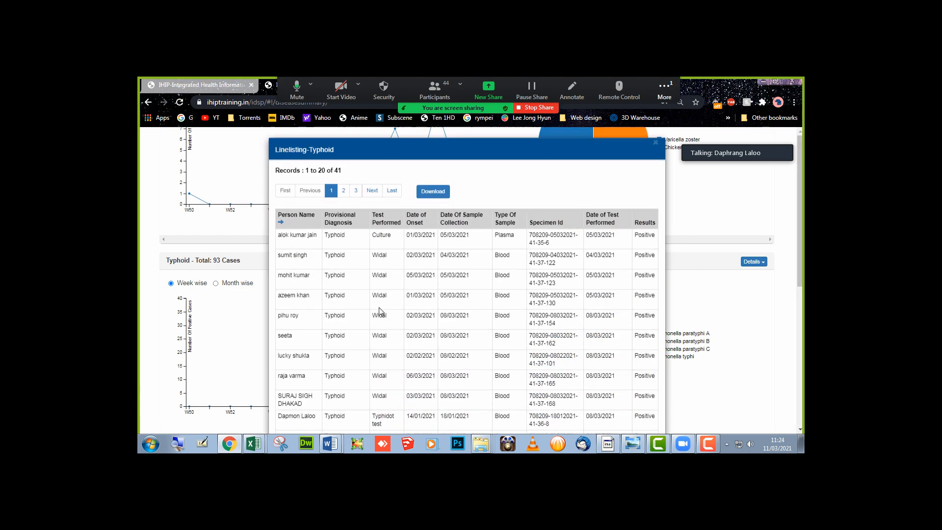
pyautogui.scroll(-5, 380, 311)
pyautogui.scroll(-2, 379, 312)
pyautogui.scroll(10, 363, 270)
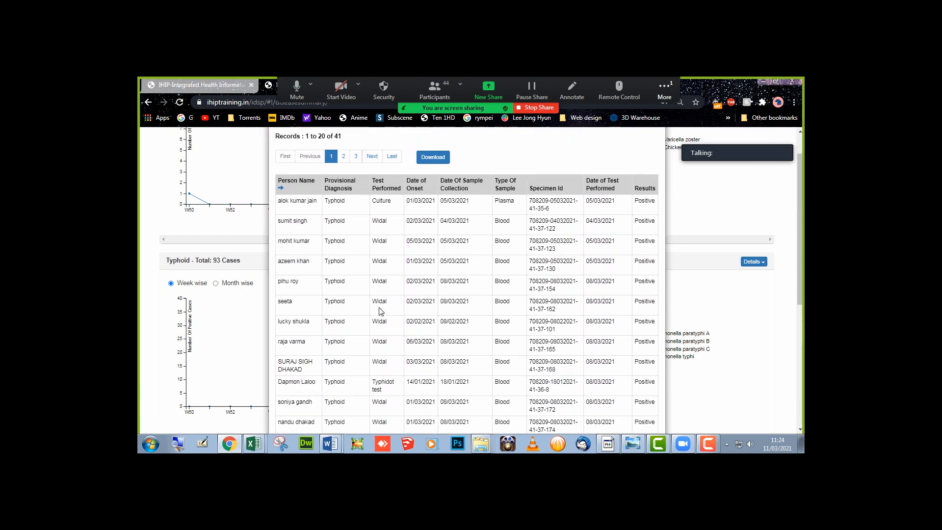
pyautogui.doubleClick(337, 173)
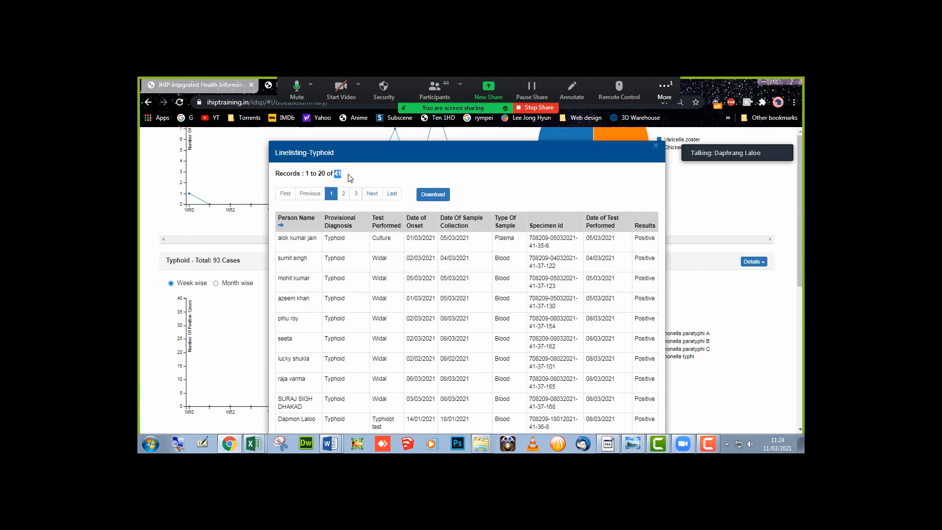
pyautogui.click(443, 195)
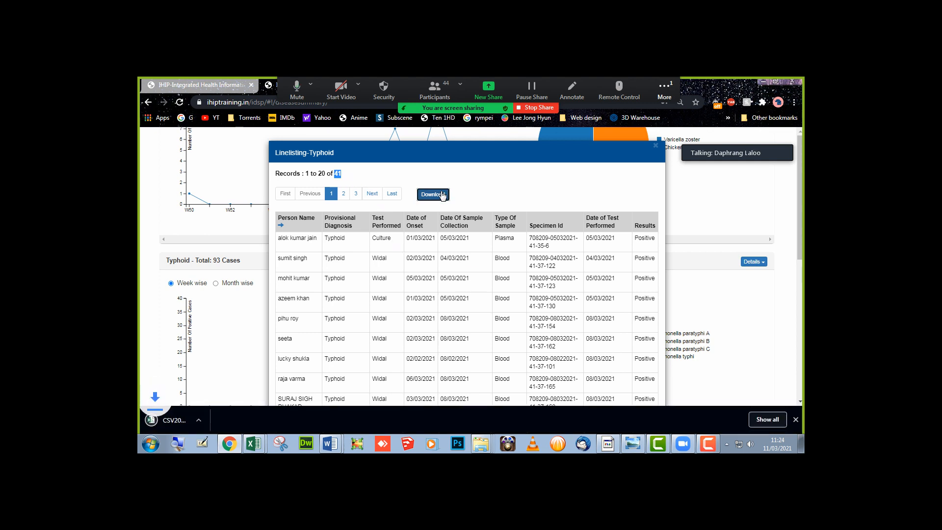
pyautogui.click(179, 416)
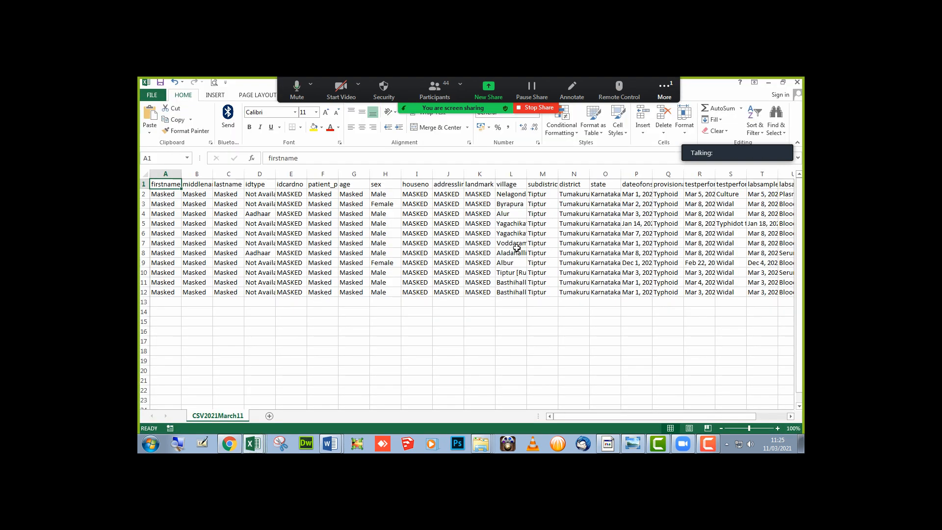
# - Close the CSV2021March11 workbook and return to the browser's Typhoid line listing
pyautogui.click(797, 82)
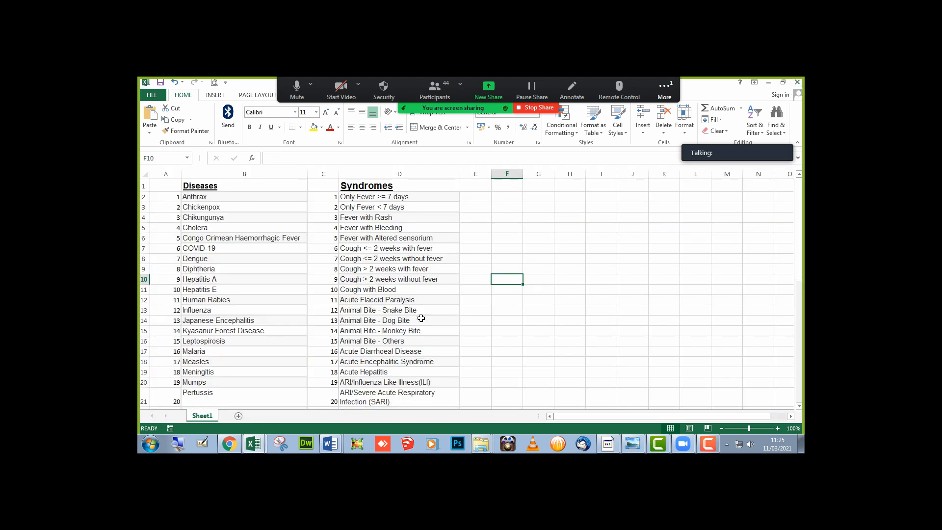
pyautogui.click(229, 444)
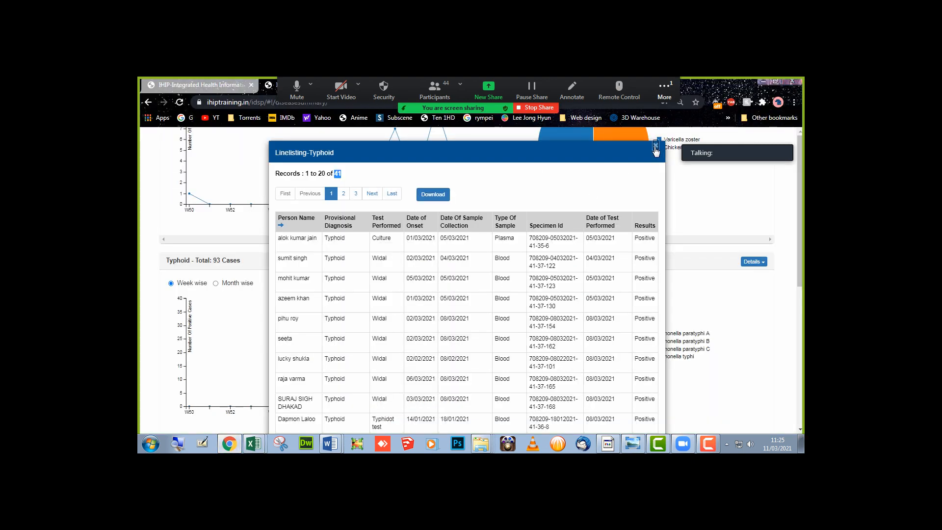
# - Close the Typhoid line listing and show page 4 of the Reporting Status Summary
pyautogui.click(656, 146)
pyautogui.scroll(6, 340, 282)
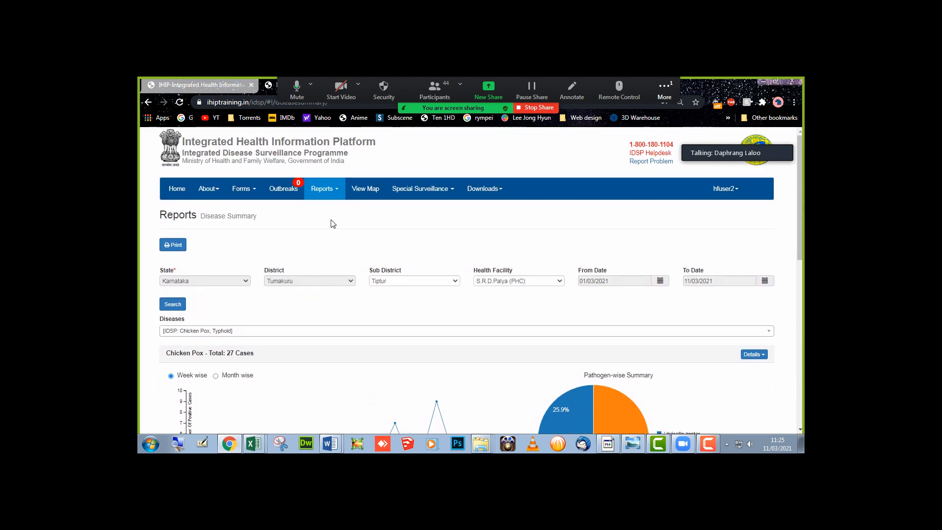
pyautogui.click(338, 191)
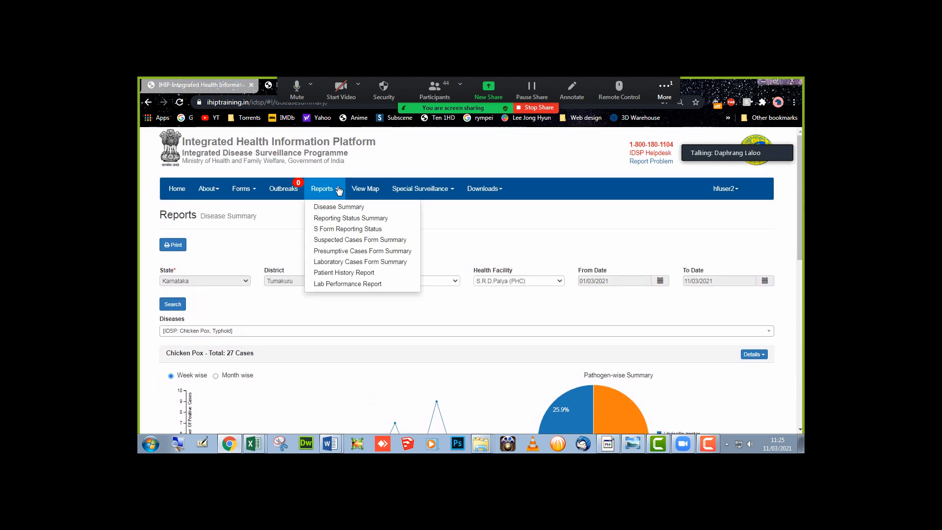
pyautogui.click(344, 221)
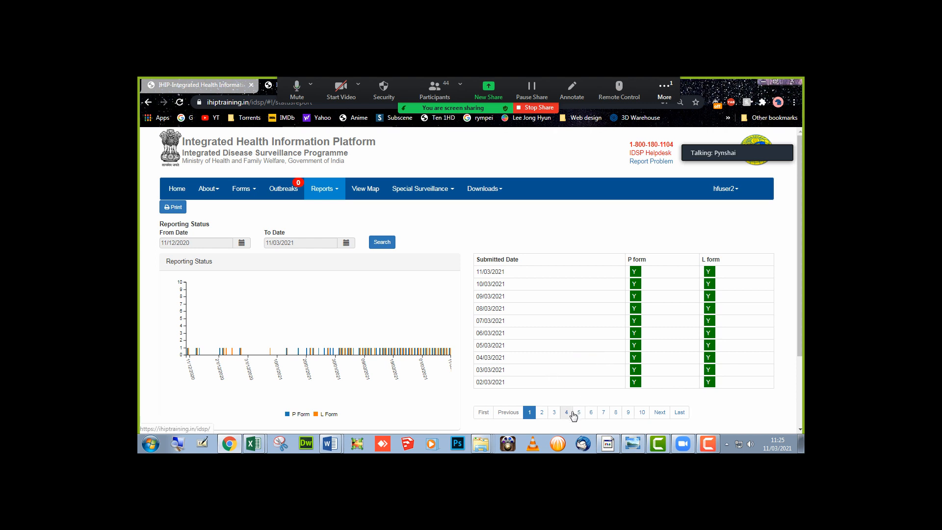
pyautogui.click(567, 413)
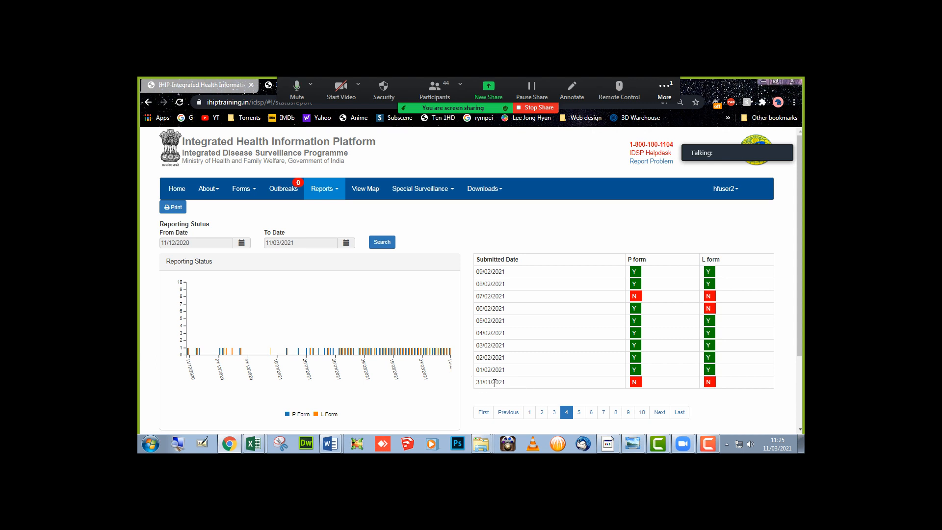
# - Highlight the N entries for missing P and L forms on 31/01/2021 and 07/02/2021
pyautogui.moveTo(492, 385); pyautogui.dragTo(495, 384)
pyautogui.click(634, 381)
pyautogui.moveTo(641, 381); pyautogui.dragTo(715, 383)
pyautogui.moveTo(634, 297); pyautogui.dragTo(662, 299)
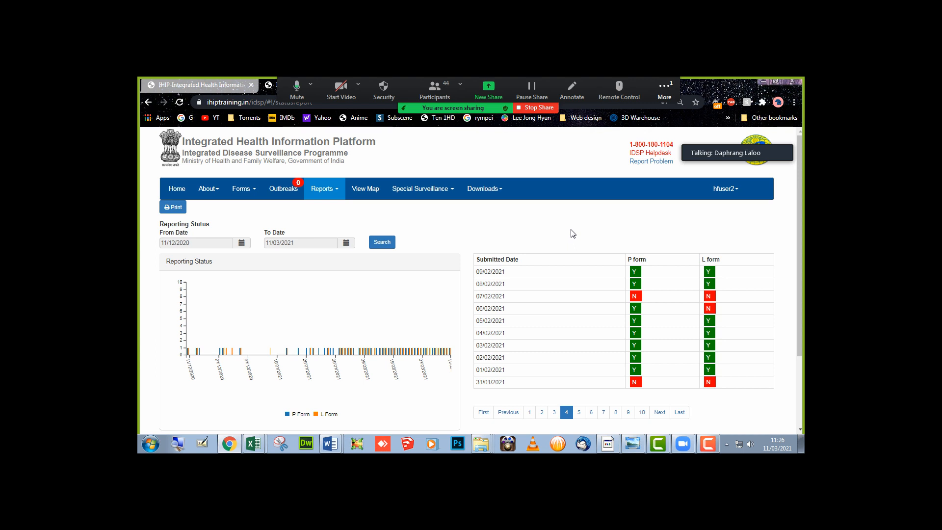
# - Highlight the N entry for 07/02/2021 and bring up the Reports list
pyautogui.scroll(-1, 542, 238)
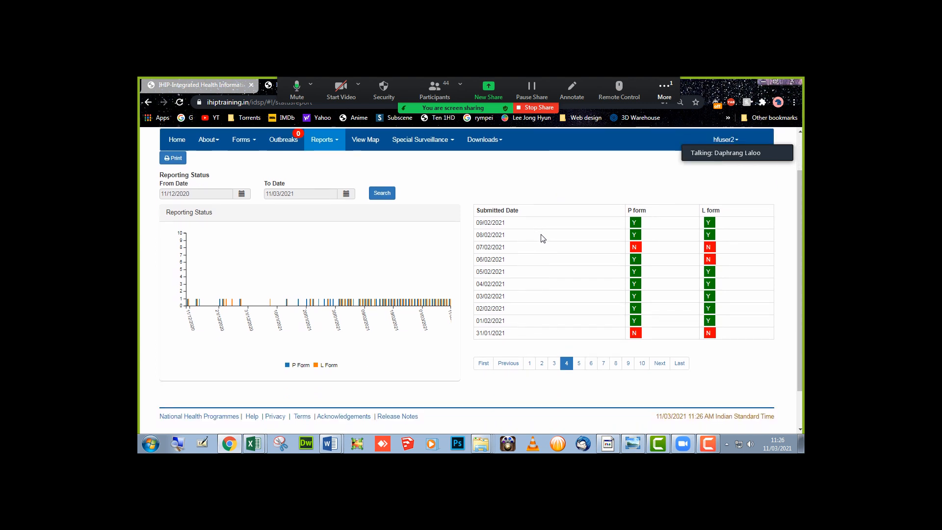
pyautogui.scroll(1, 542, 238)
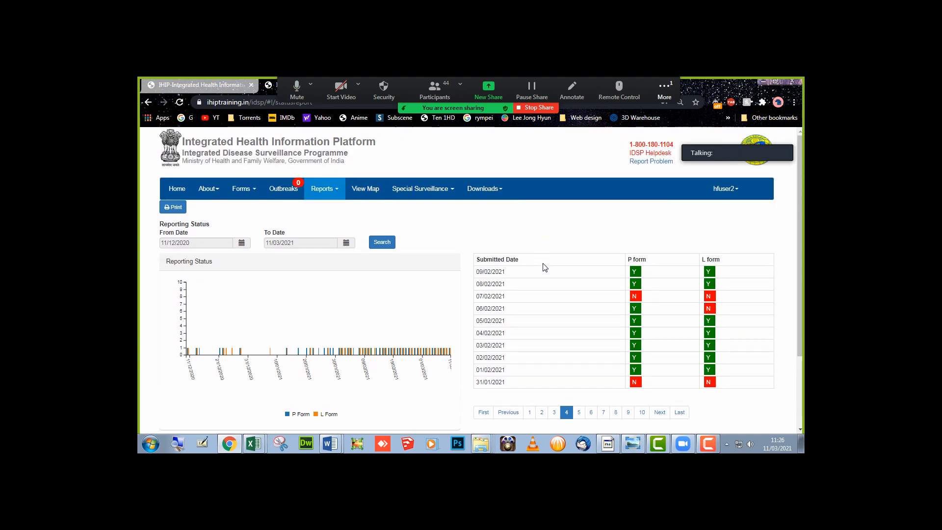
pyautogui.moveTo(640, 297); pyautogui.dragTo(633, 300)
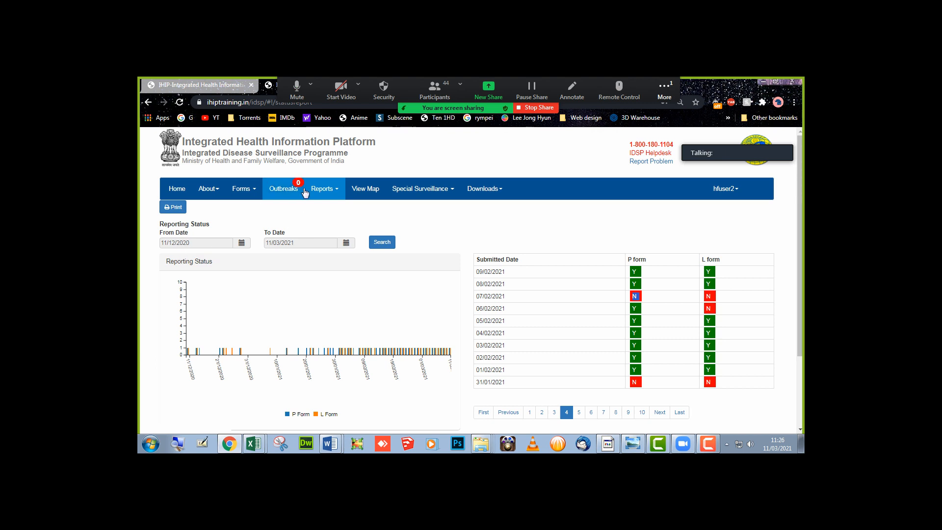
pyautogui.click(338, 192)
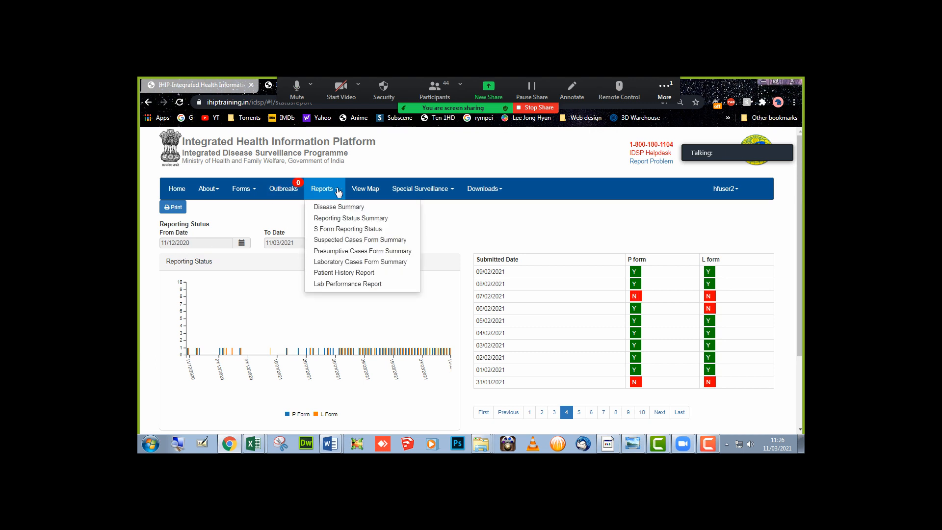
# - Search S Form Reporting Status for sub center Madenoor (no records), then open Suspected Cases Form Summary
pyautogui.click(339, 231)
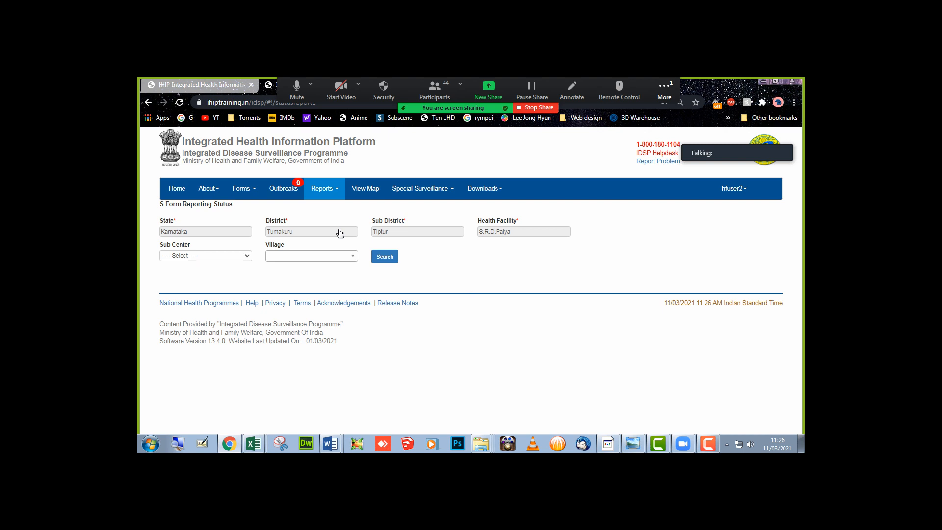
pyautogui.click(343, 256)
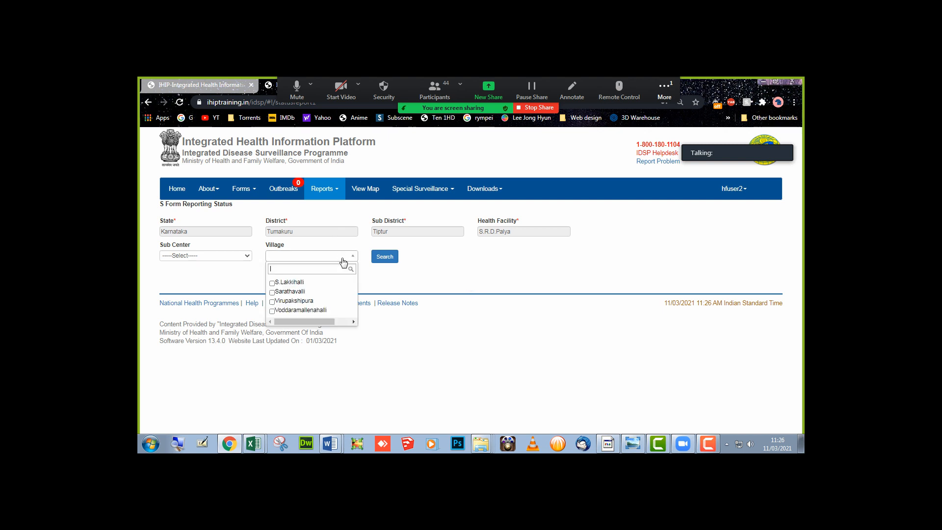
pyautogui.click(223, 256)
pyautogui.click(212, 278)
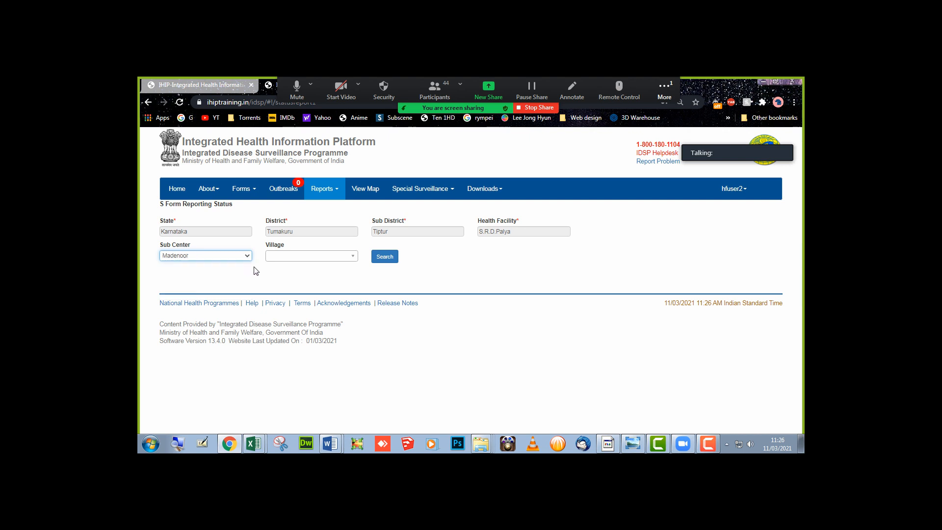
pyautogui.click(280, 260)
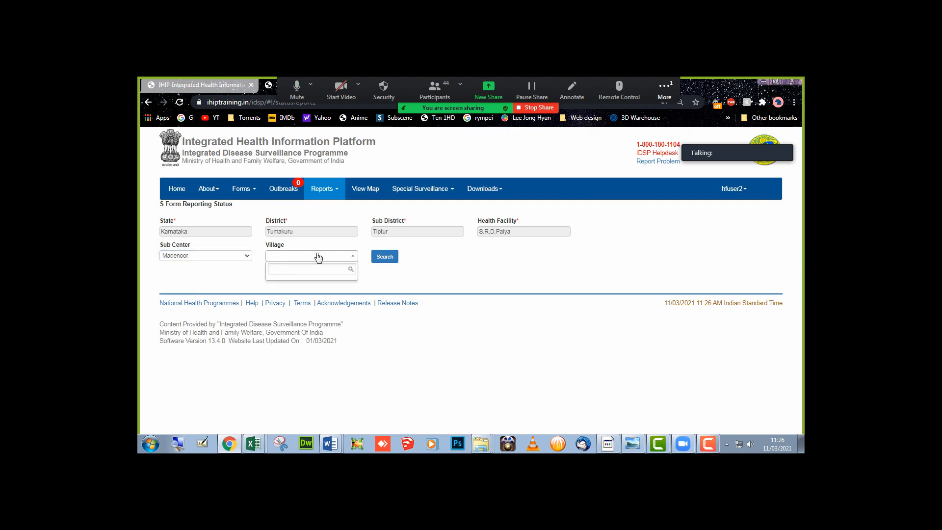
pyautogui.click(406, 281)
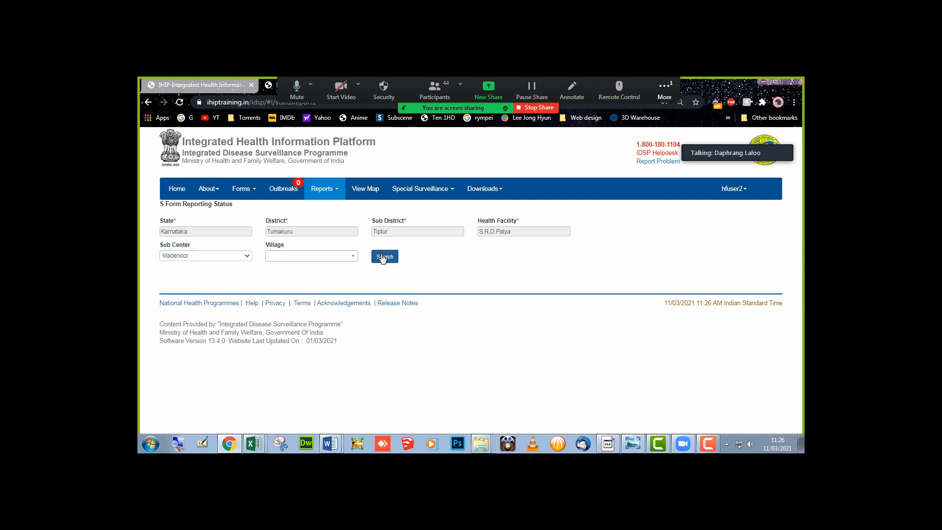
pyautogui.click(384, 258)
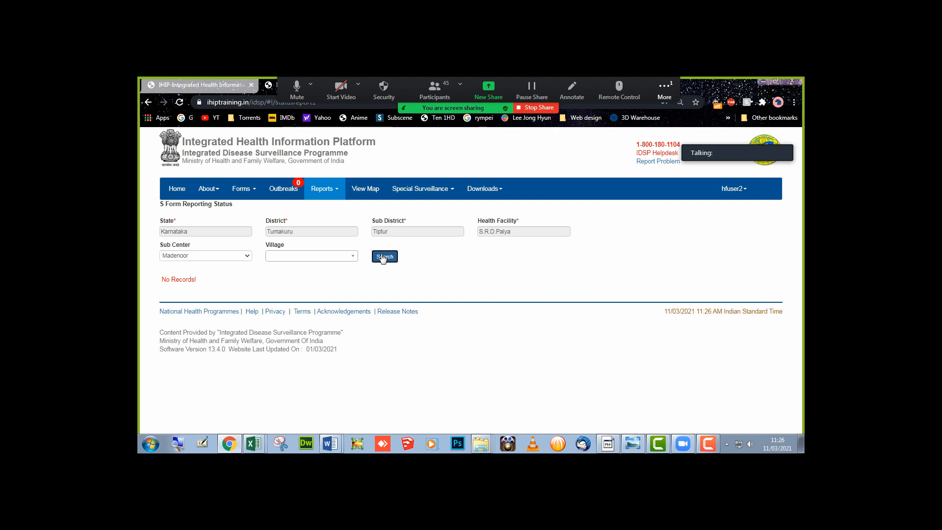
pyautogui.click(339, 194)
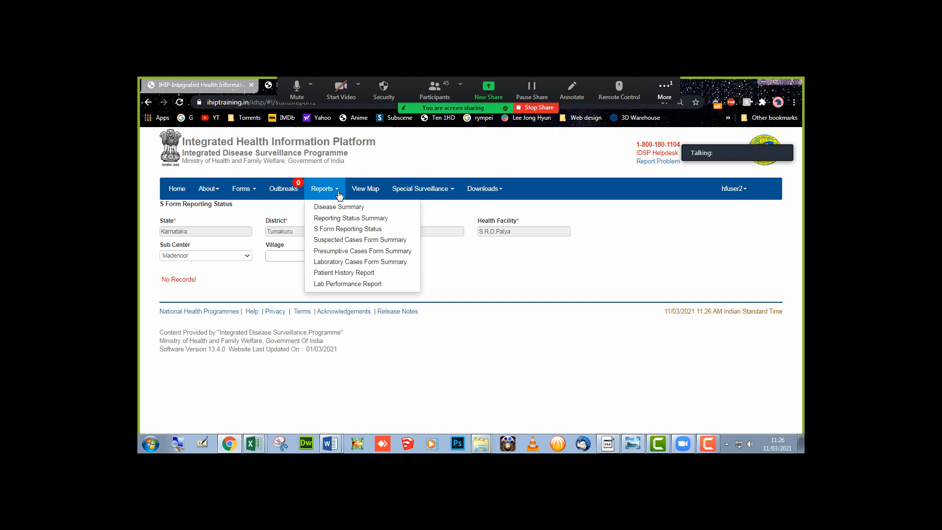
pyautogui.click(338, 240)
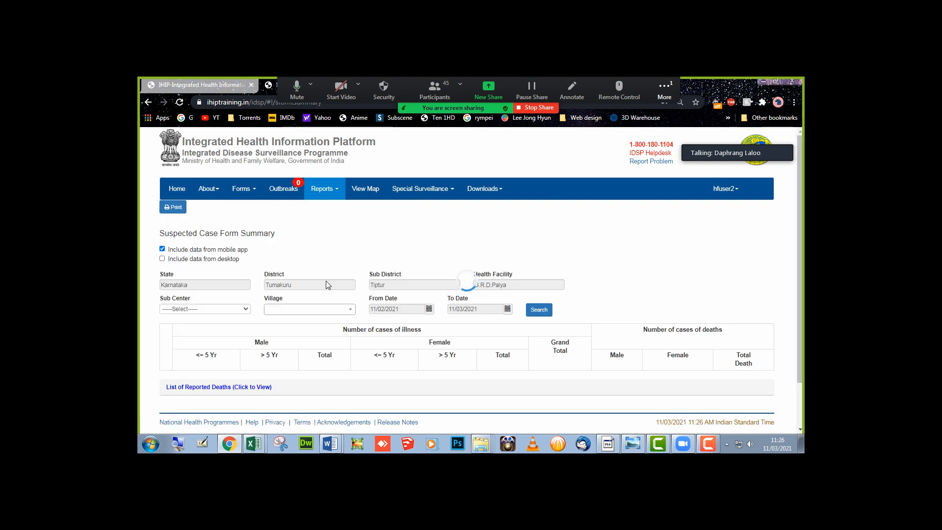
# - Run the Suspected Case Form Summary for sub center Gurudahalli
pyautogui.click(336, 191)
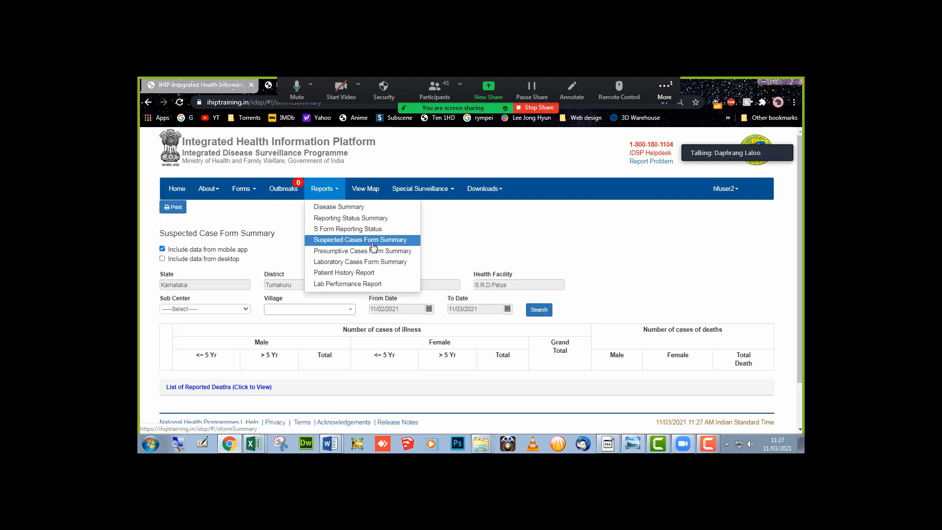
pyautogui.click(447, 244)
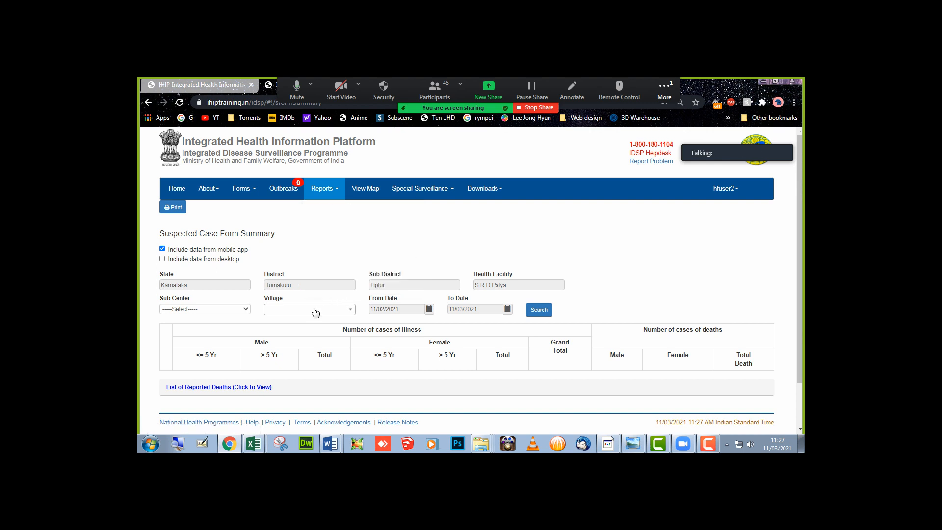
pyautogui.click(219, 313)
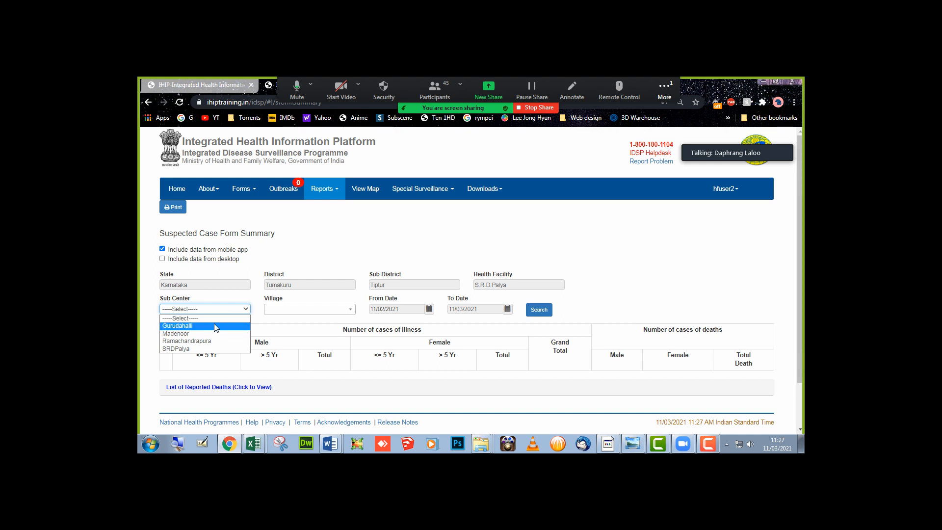
pyautogui.click(214, 326)
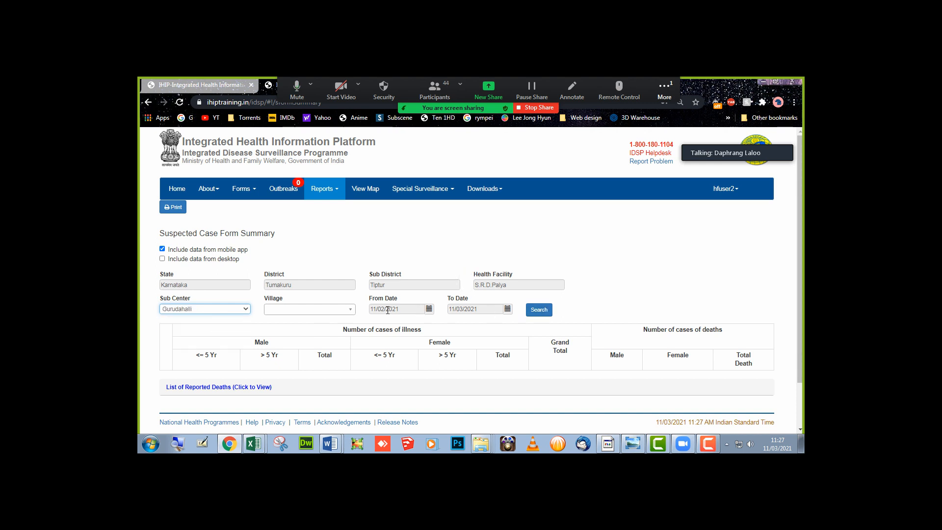
pyautogui.click(490, 312)
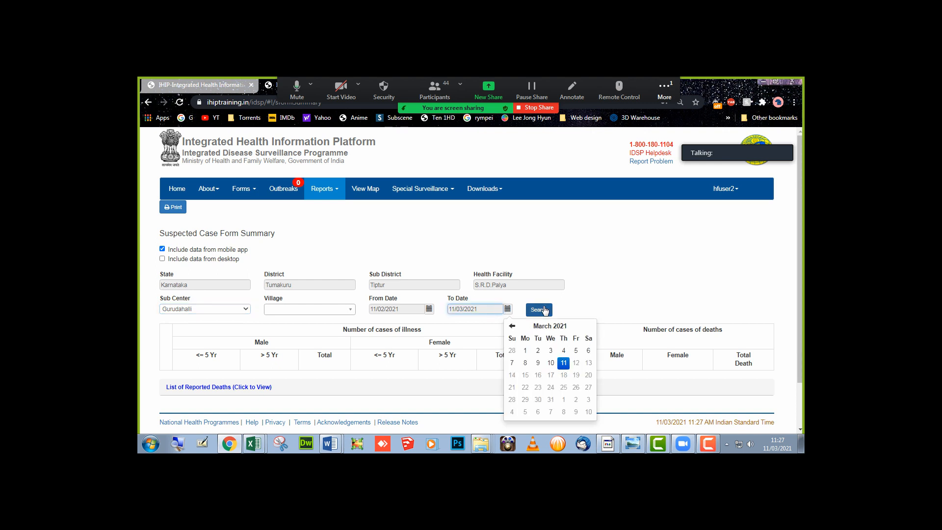
pyautogui.click(545, 310)
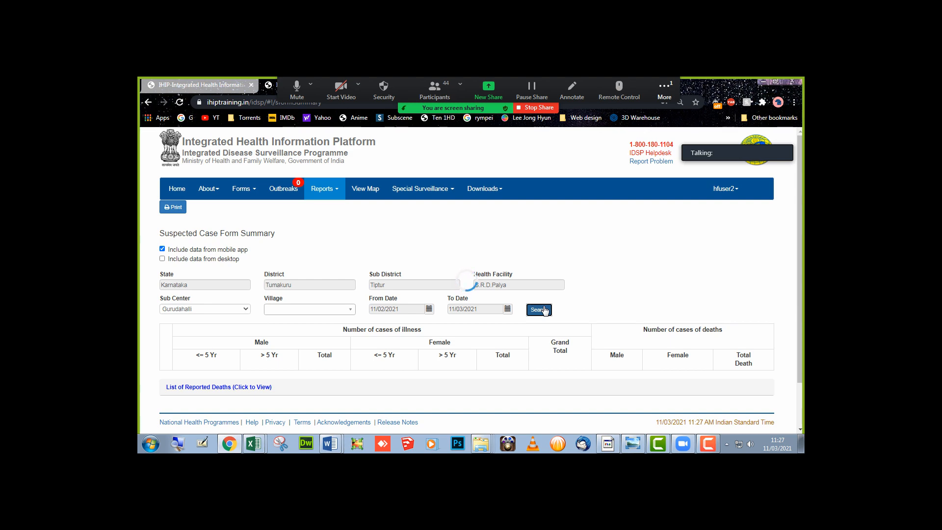
pyautogui.scroll(-7, 545, 310)
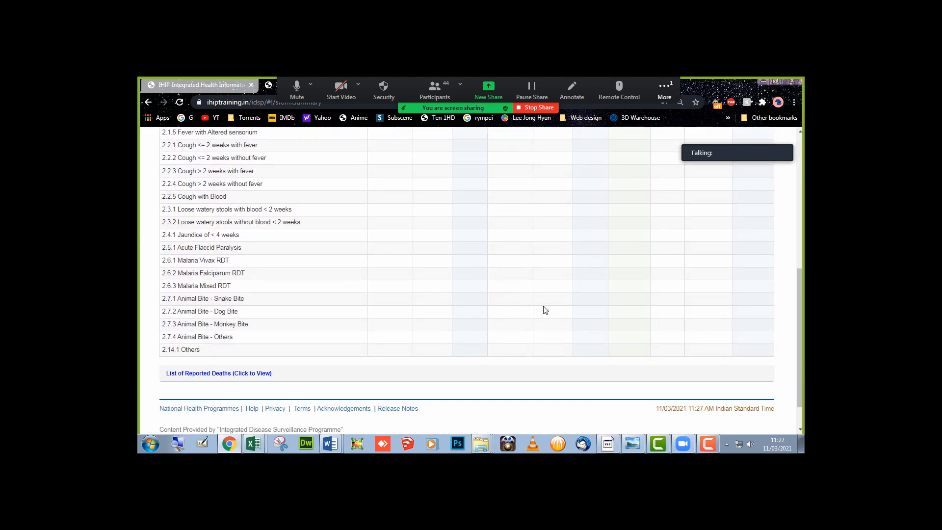
pyautogui.scroll(3, 545, 310)
pyautogui.scroll(2, 545, 310)
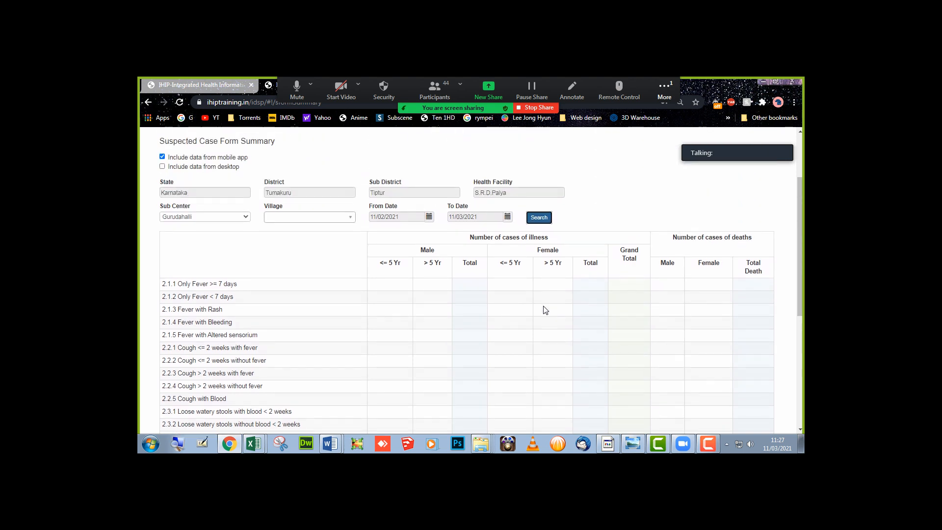
# - Widen the start date to 01/01/2020 and rerun the search
pyautogui.click(429, 221)
pyautogui.click(434, 239)
pyautogui.doubleClick(434, 237)
pyautogui.doubleClick(434, 238)
pyautogui.doubleClick(434, 238)
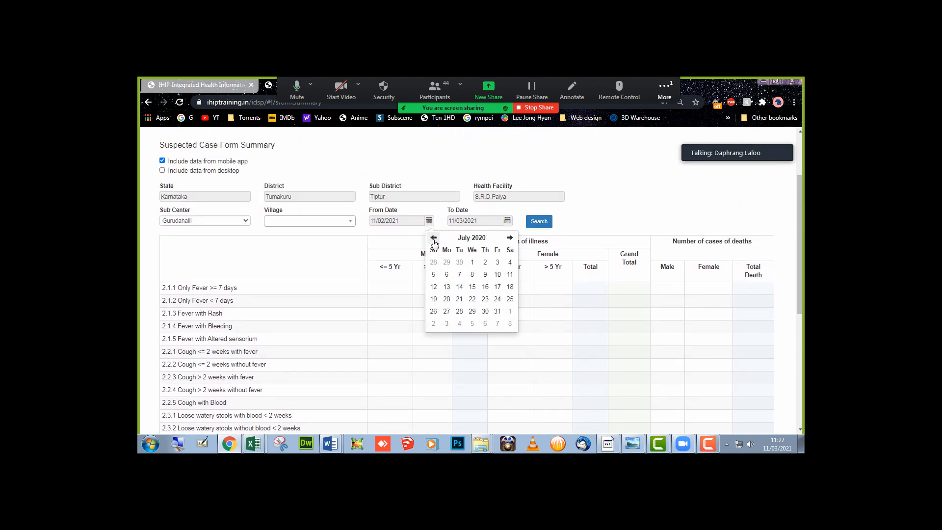
pyautogui.tripleClick(433, 238)
pyautogui.tripleClick(433, 238)
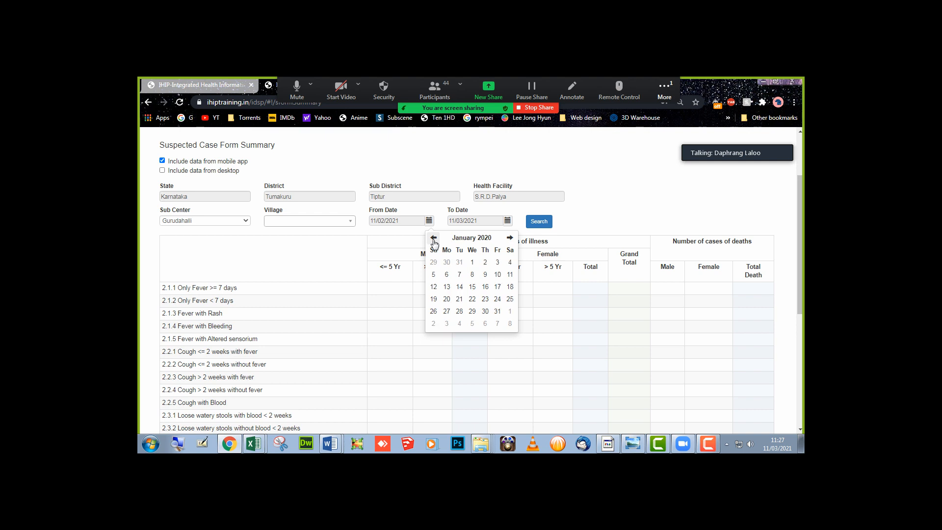
pyautogui.click(472, 263)
pyautogui.click(548, 226)
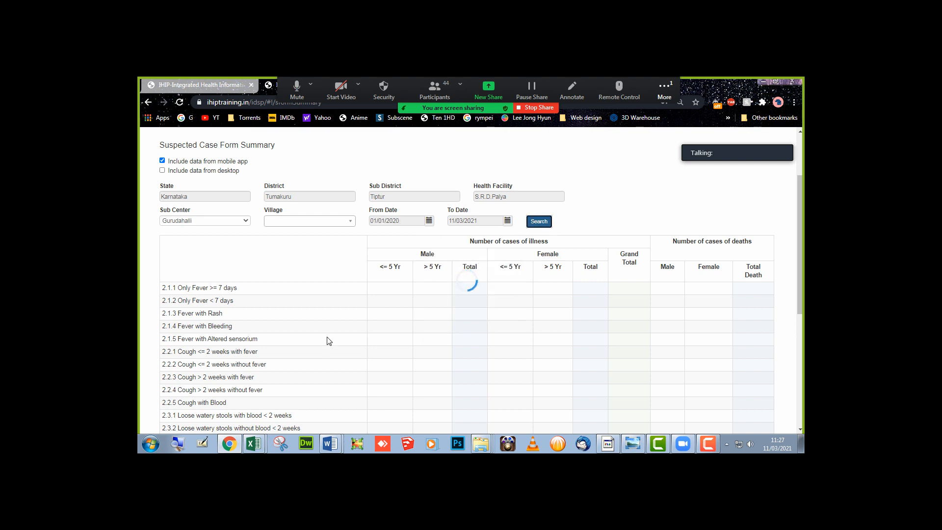
# - Rerun the summary for sub center SRDPalya, then open Presumptive Cases Form Summary
pyautogui.click(246, 221)
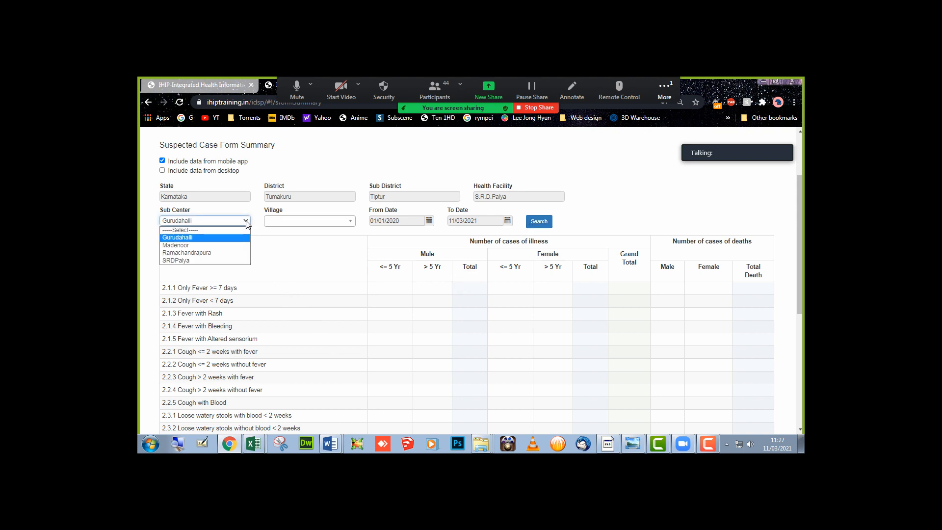
pyautogui.click(228, 259)
pyautogui.click(534, 224)
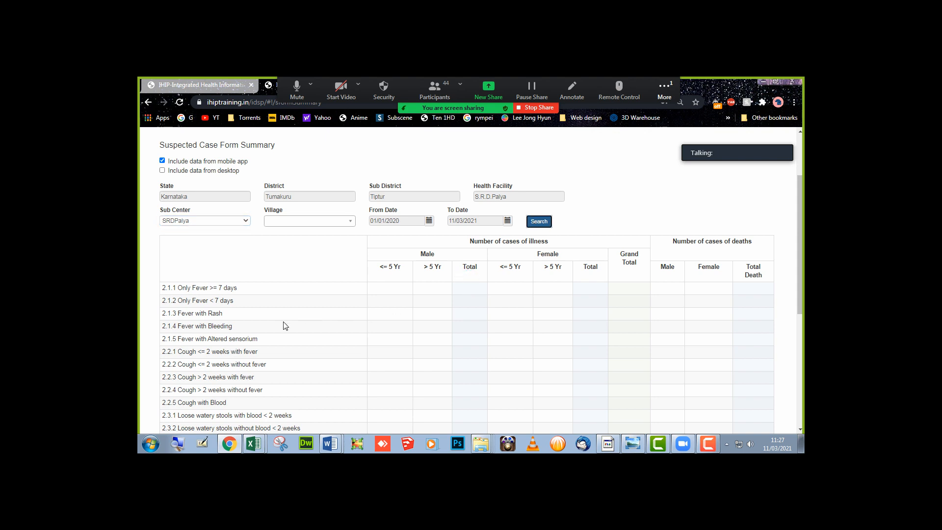
pyautogui.scroll(-5, 285, 326)
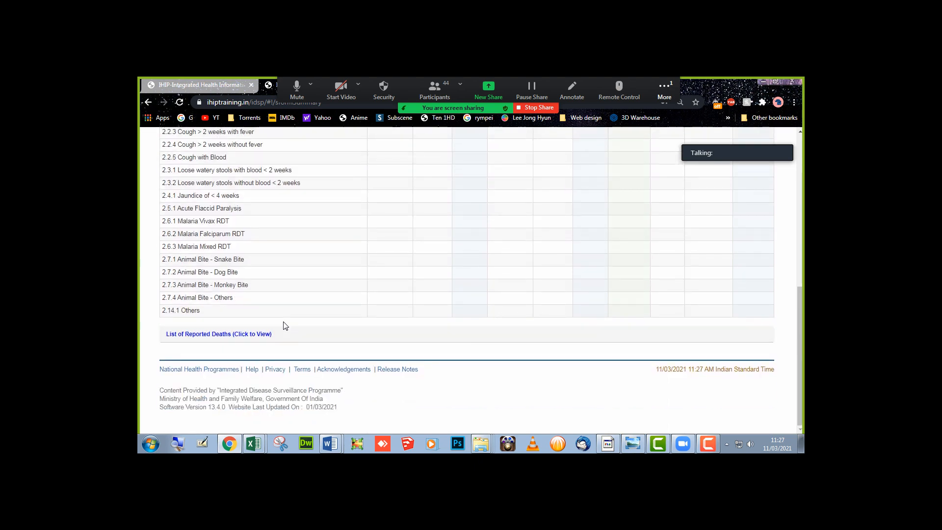
pyautogui.scroll(5, 285, 326)
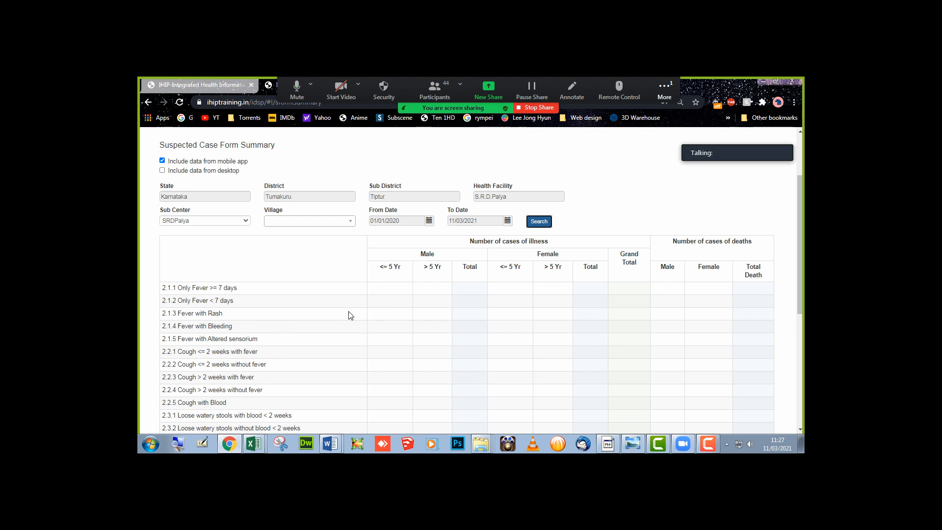
pyautogui.scroll(2, 382, 350)
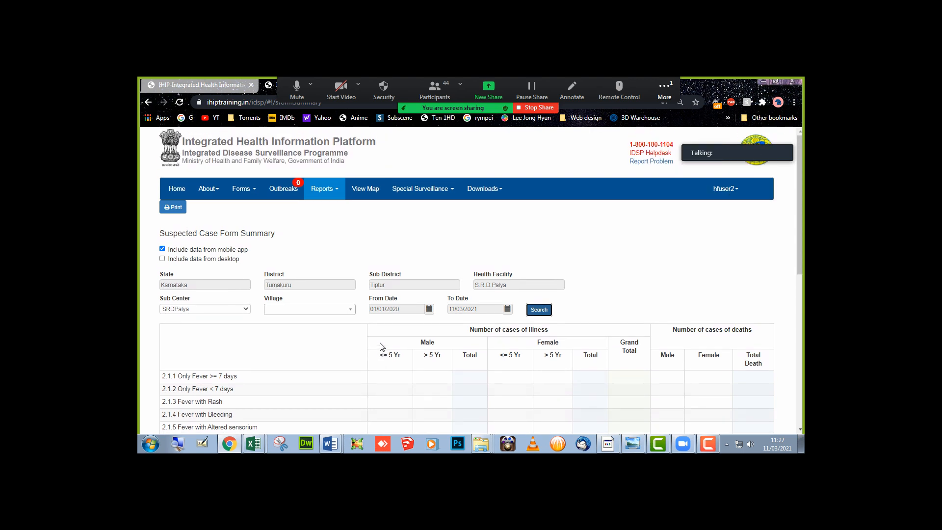
pyautogui.click(338, 196)
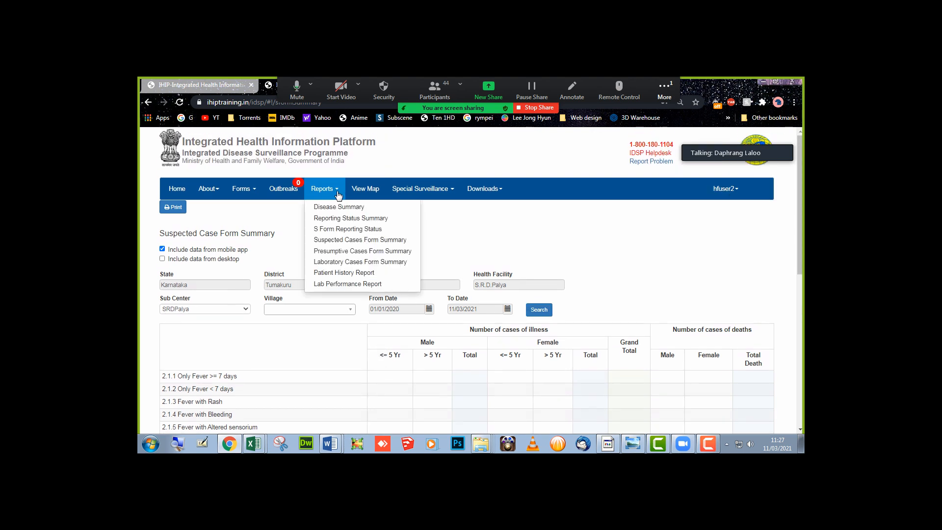
pyautogui.click(342, 252)
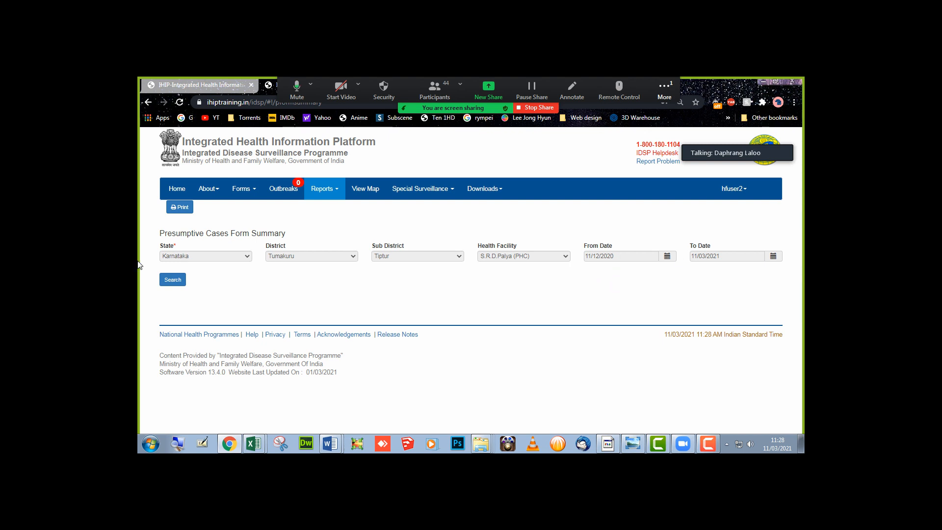
# - Search Presumptive Cases for S.R.D.Palya and review counts like Malaria 1230 and Dengue 1128
pyautogui.click(173, 280)
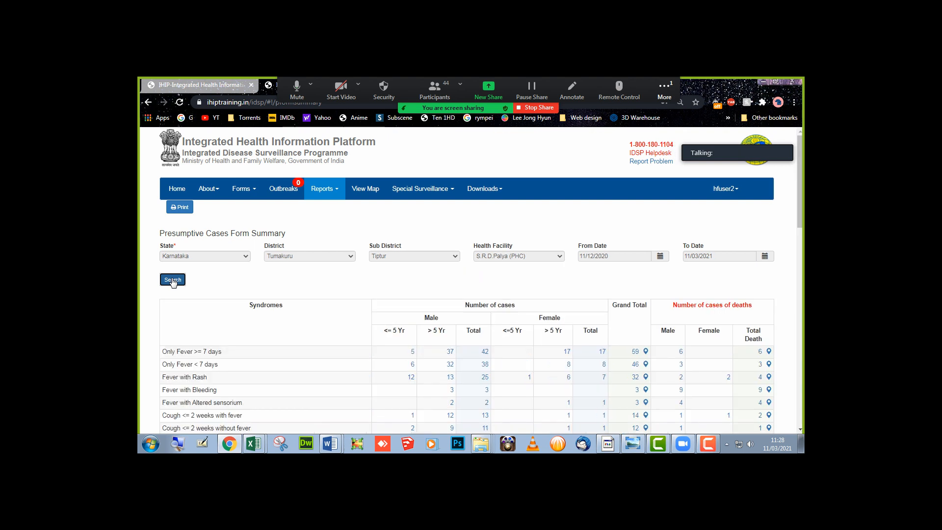
pyautogui.scroll(-2, 382, 335)
pyautogui.scroll(-1, 383, 335)
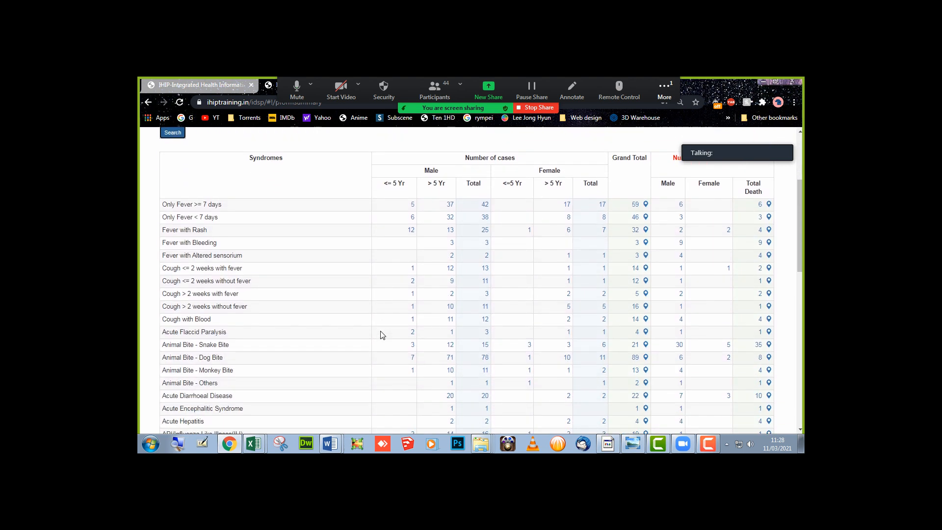
pyautogui.scroll(2, 382, 335)
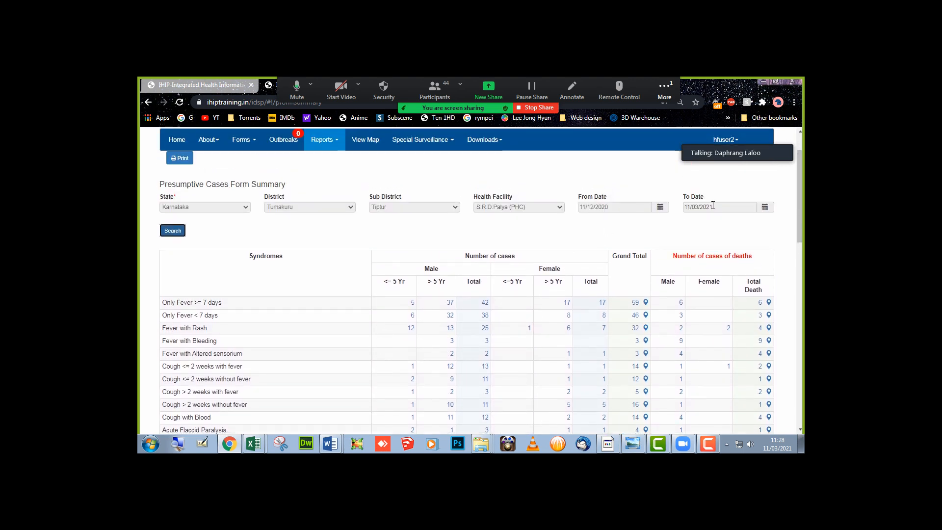
pyautogui.scroll(-2, 456, 296)
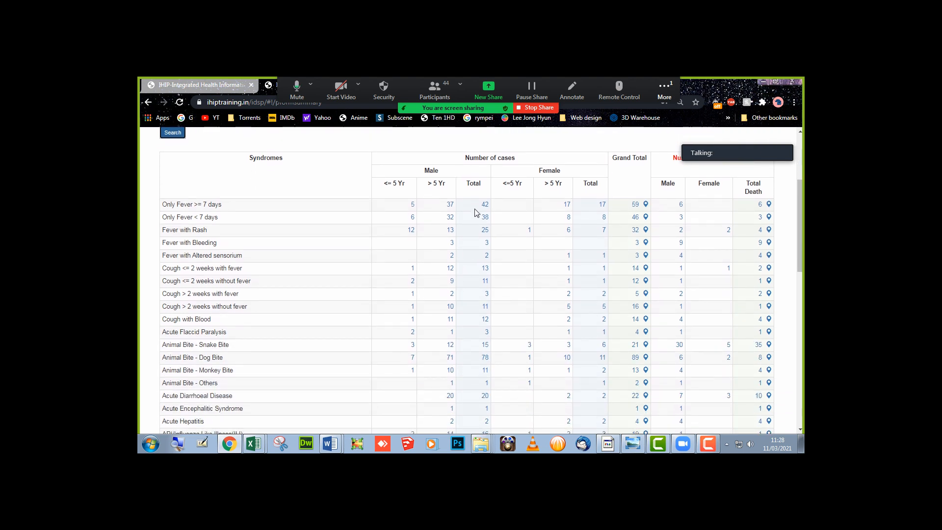
pyautogui.scroll(-4, 475, 212)
pyautogui.scroll(-7, 475, 212)
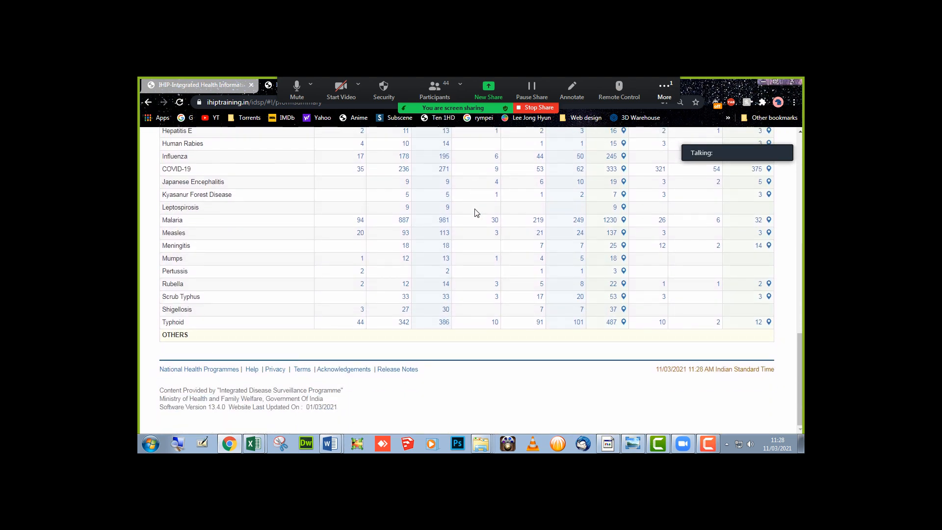
pyautogui.scroll(14, 474, 212)
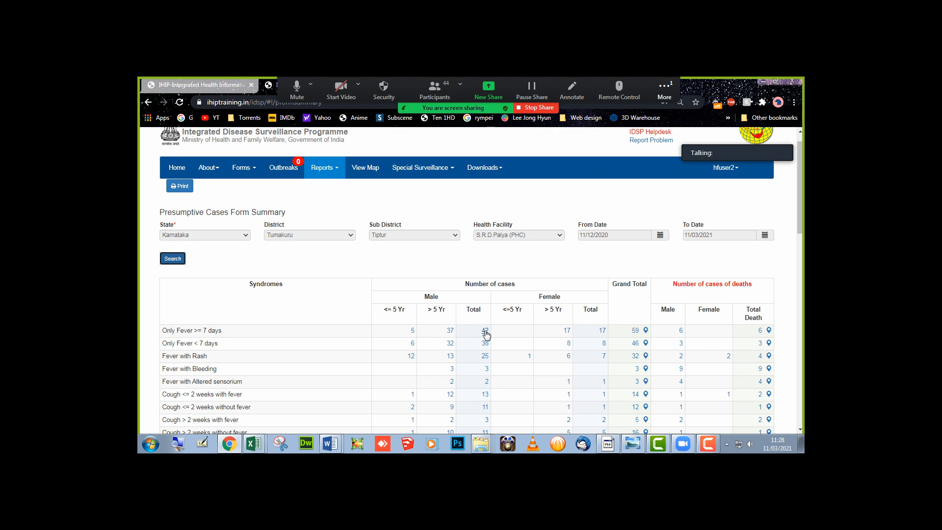
pyautogui.click(342, 171)
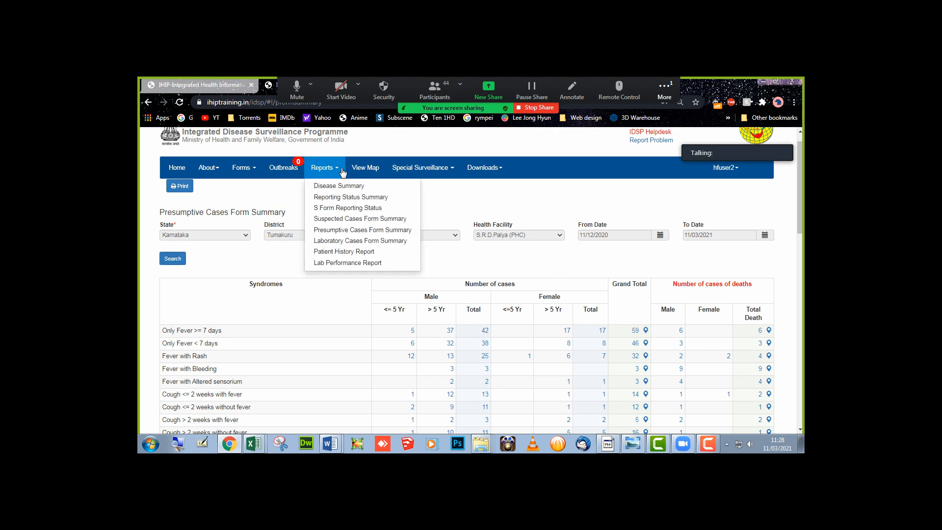
# - Open the Laboratory Cases Form Summary and run its search
pyautogui.click(350, 242)
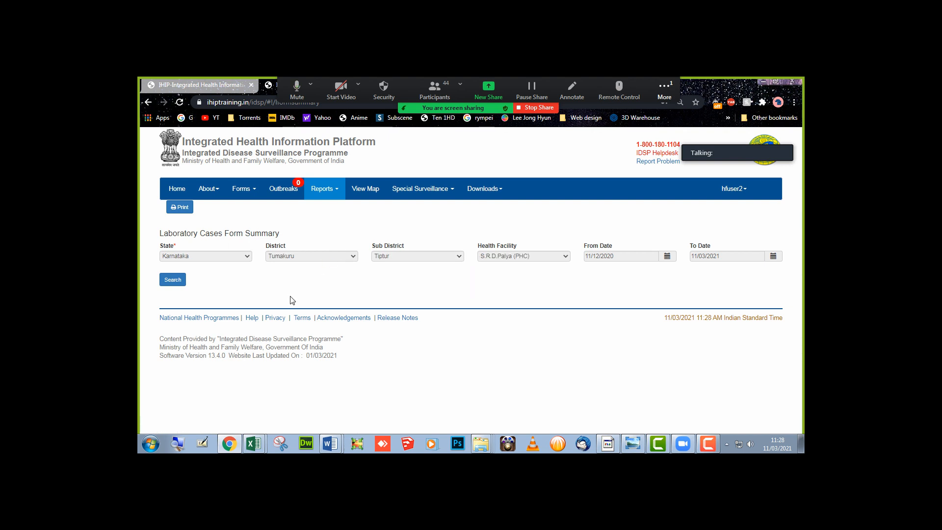
pyautogui.click(633, 260)
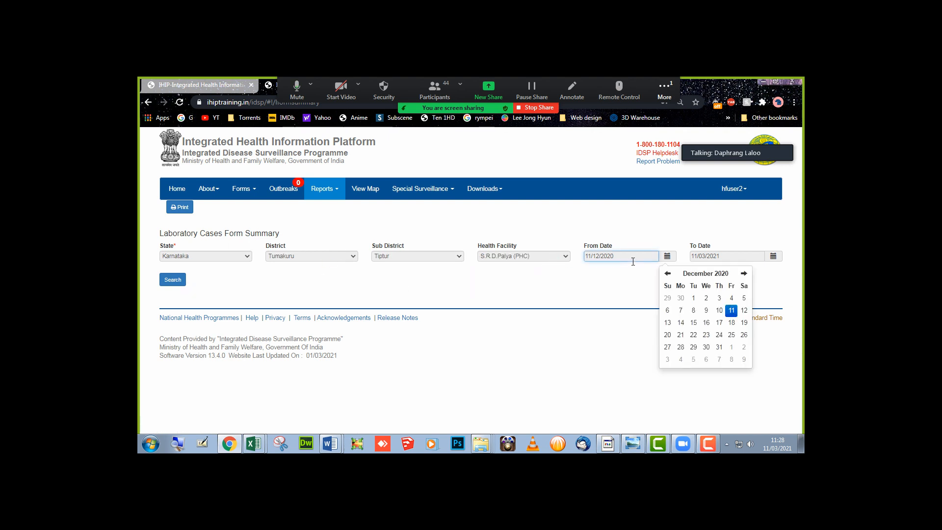
pyautogui.click(181, 280)
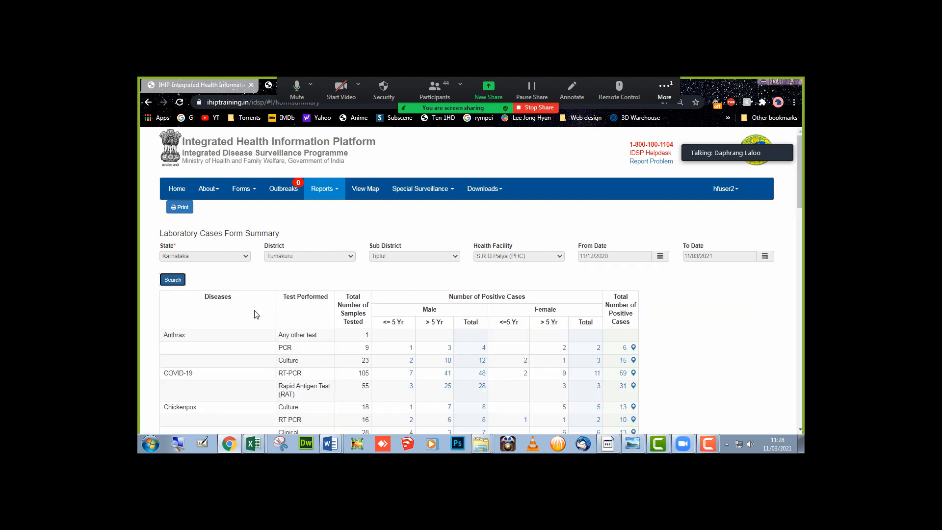
pyautogui.scroll(-1, 266, 309)
pyautogui.scroll(-3, 267, 309)
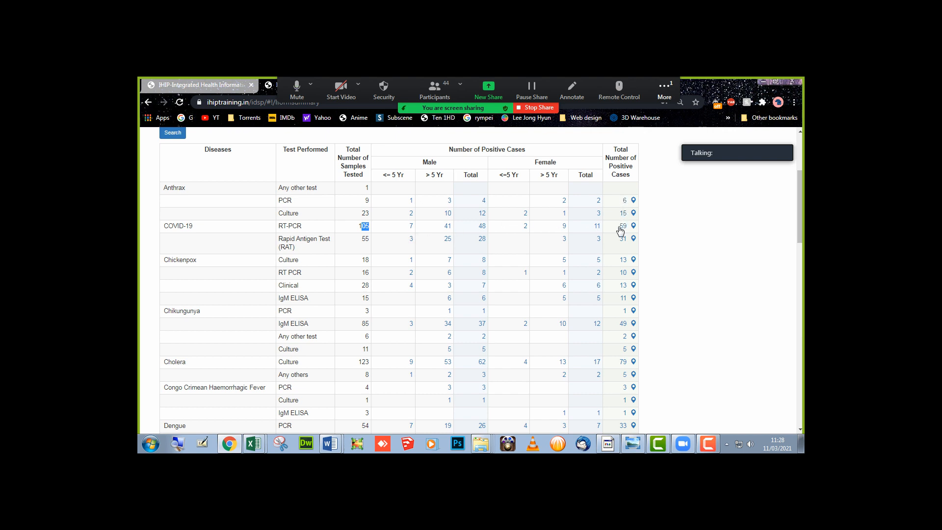
# - Highlight the table rows from COVID-19 down to Dengue, then bring up the Reports list
pyautogui.moveTo(181, 226); pyautogui.dragTo(645, 233)
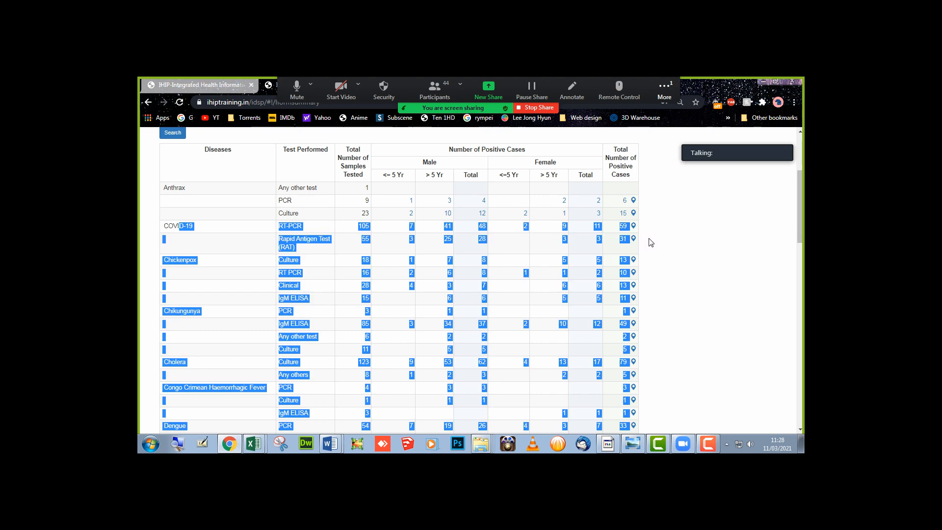
pyautogui.click(644, 257)
pyautogui.scroll(3, 644, 257)
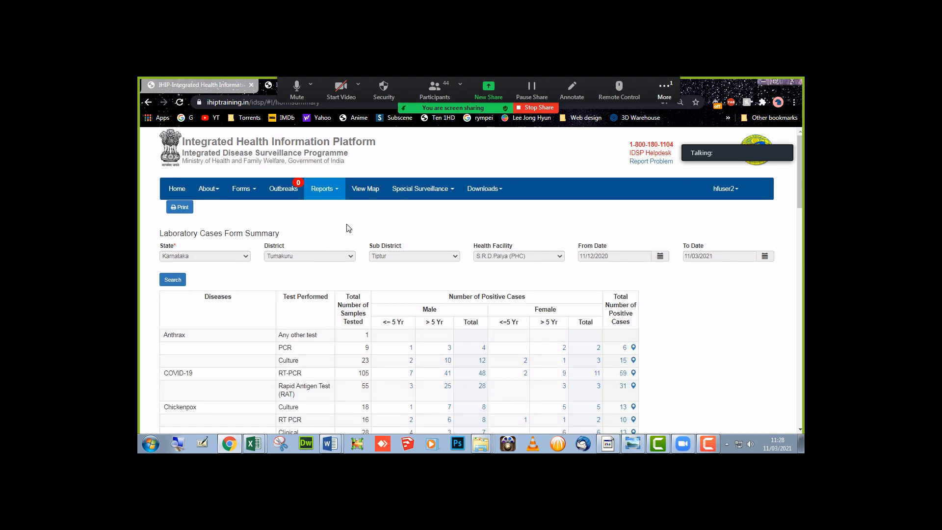
pyautogui.click(337, 193)
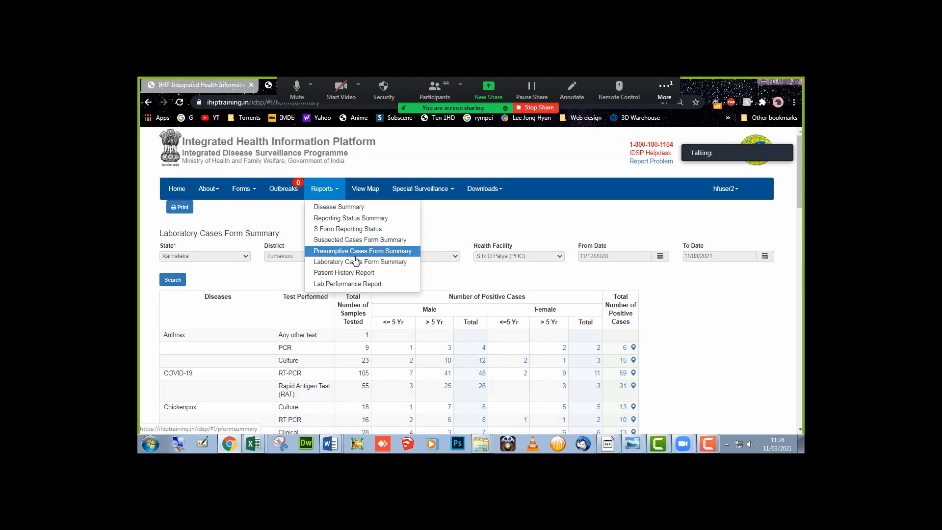
pyautogui.click(571, 234)
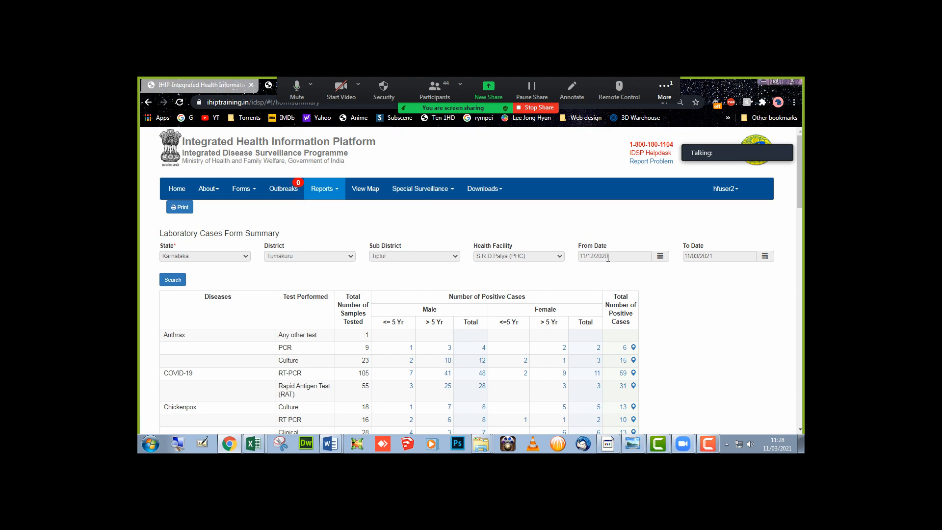
pyautogui.click(329, 193)
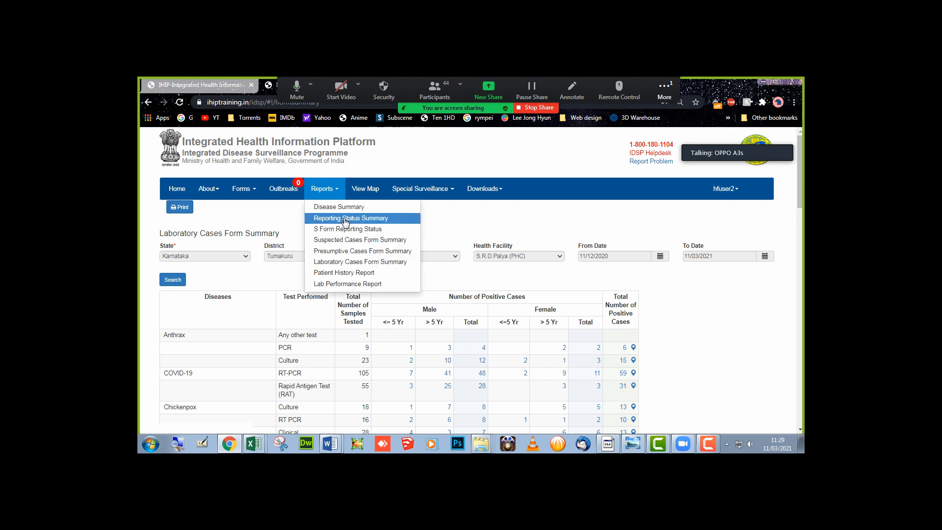
# - Open the Patient History Report, select the First Name field, then show Zoom's participants
pyautogui.click(349, 273)
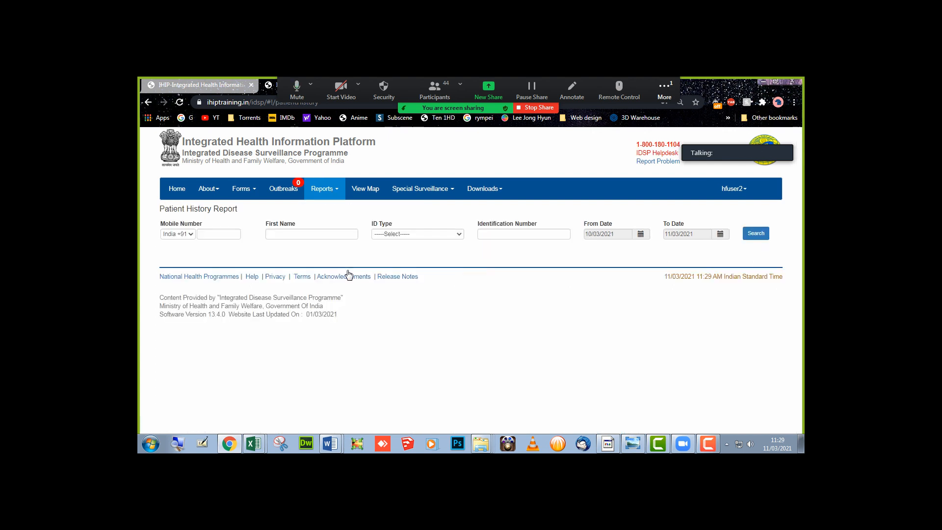
pyautogui.click(304, 234)
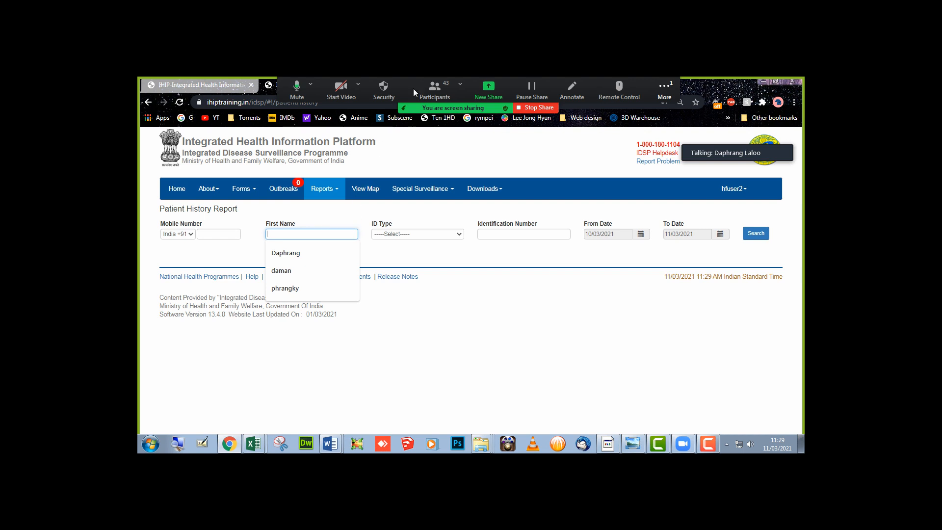
pyautogui.click(435, 88)
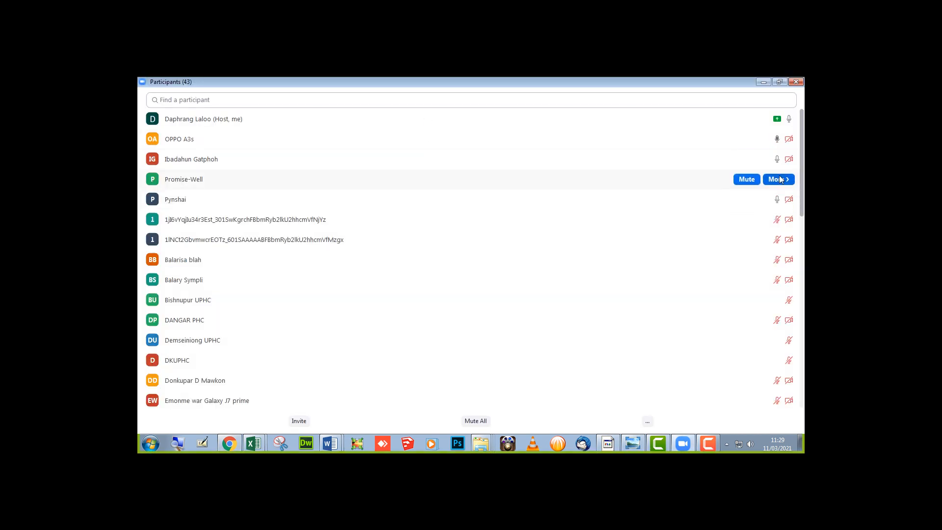
# - Mute two unmuted Zoom participants and close the participants list
pyautogui.click(746, 179)
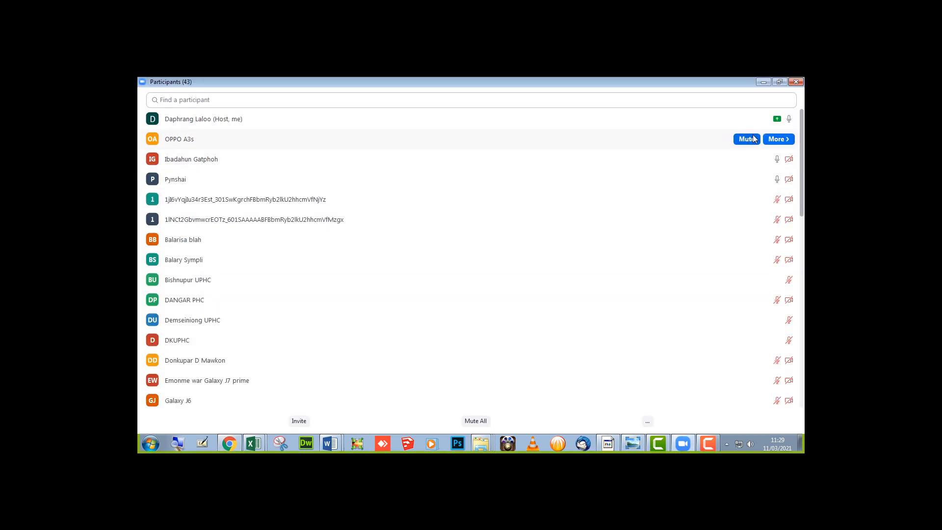
pyautogui.click(747, 140)
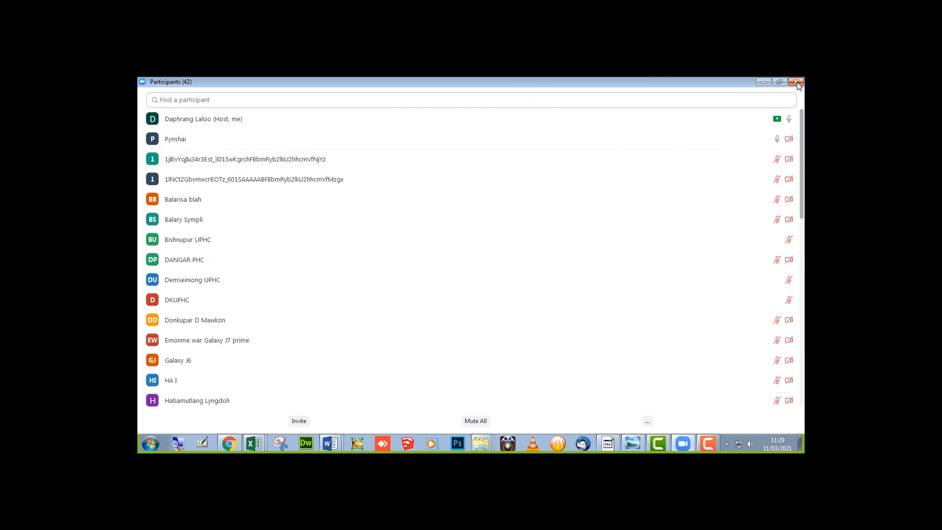
pyautogui.click(763, 83)
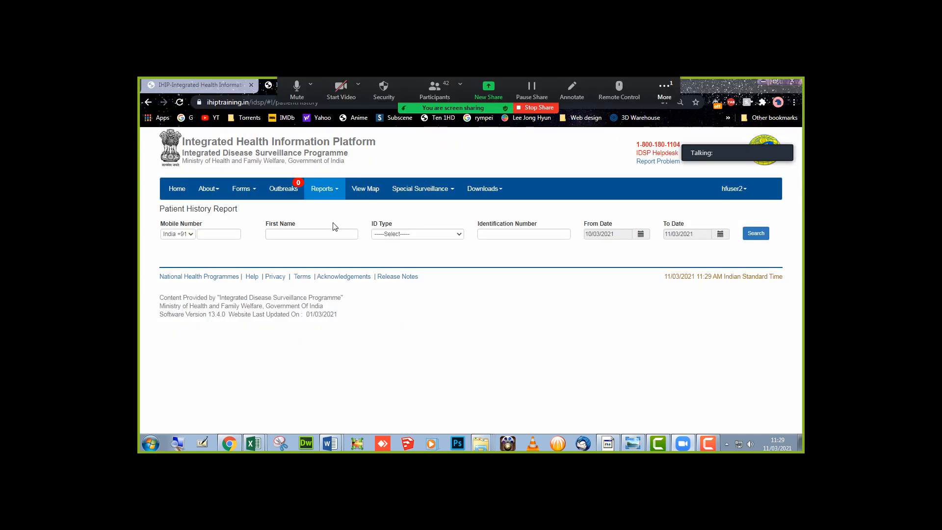
# - Search patient history by the patient's first name from 28/01/2020 and open the first patient's PDF report
pyautogui.click(331, 235)
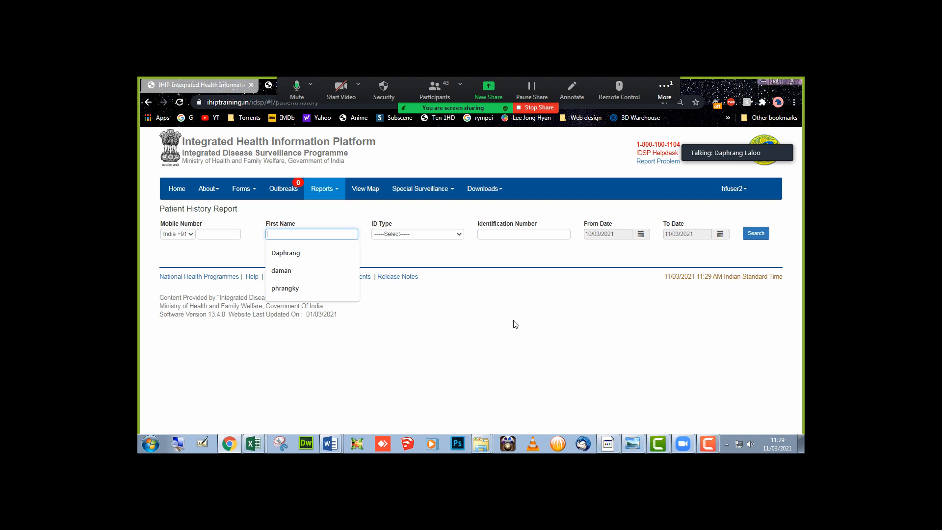
pyautogui.write('Daphra')
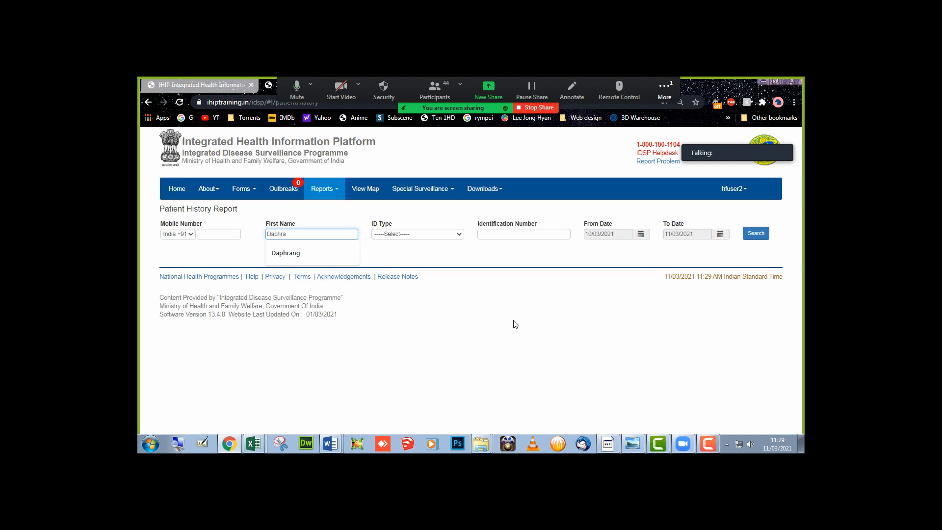
pyautogui.write('ng')
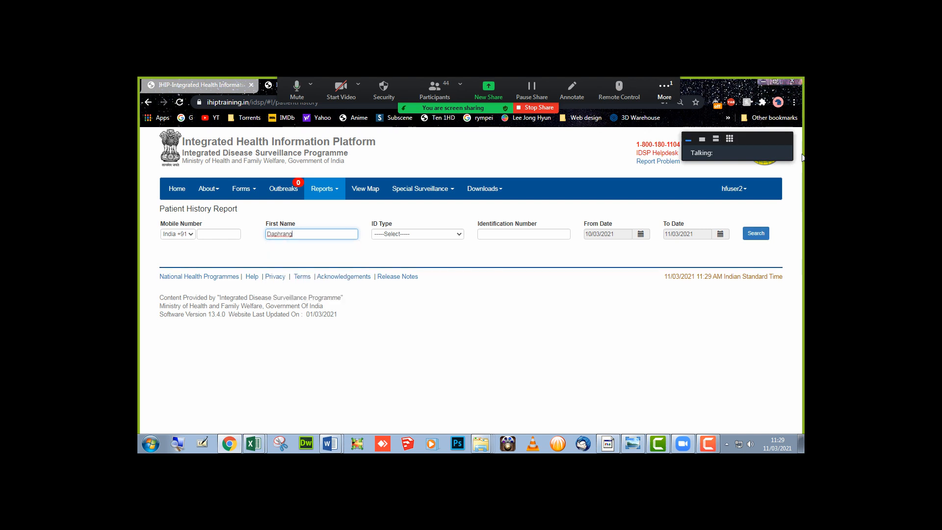
pyautogui.click(640, 233)
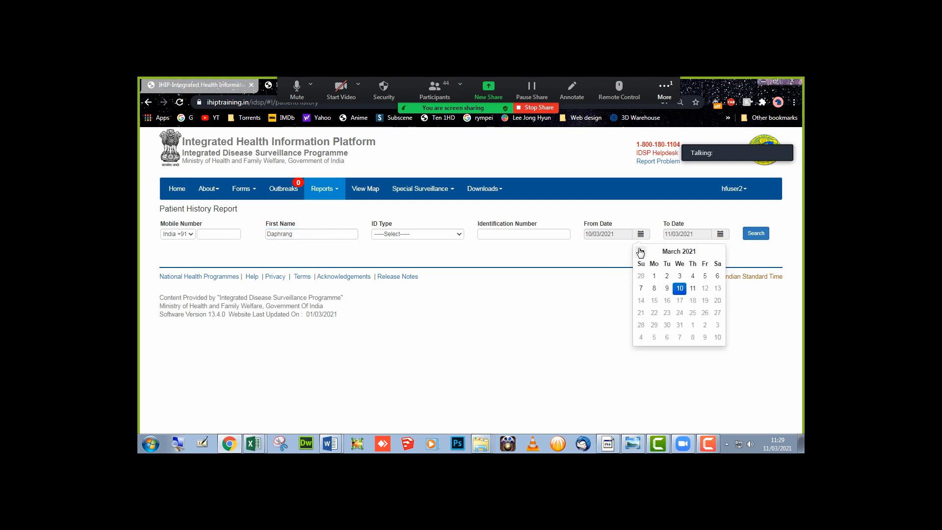
pyautogui.click(673, 252)
pyautogui.click(673, 252)
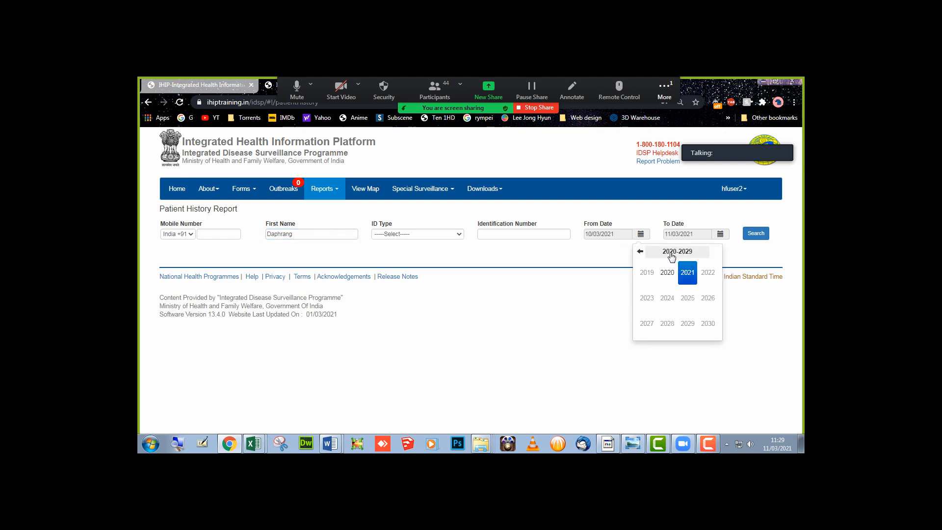
pyautogui.click(668, 272)
pyautogui.click(668, 274)
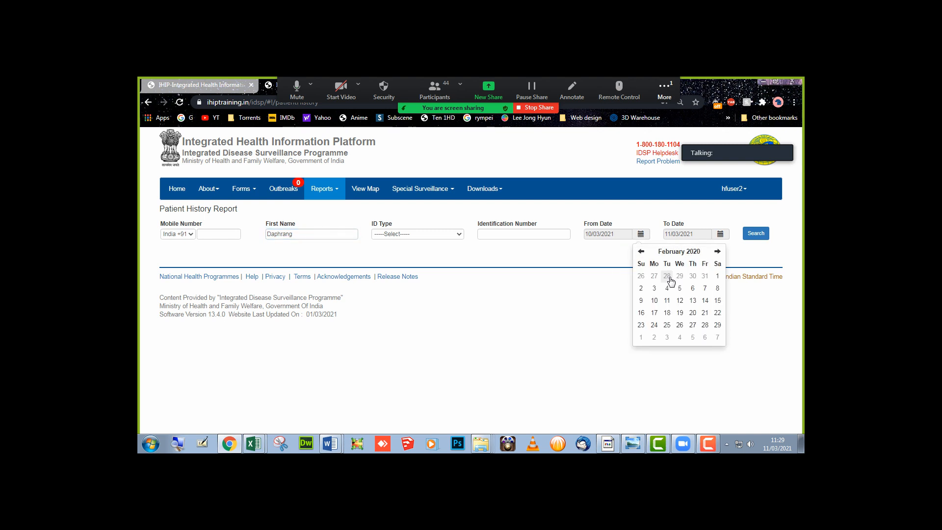
pyautogui.click(666, 274)
pyautogui.click(753, 234)
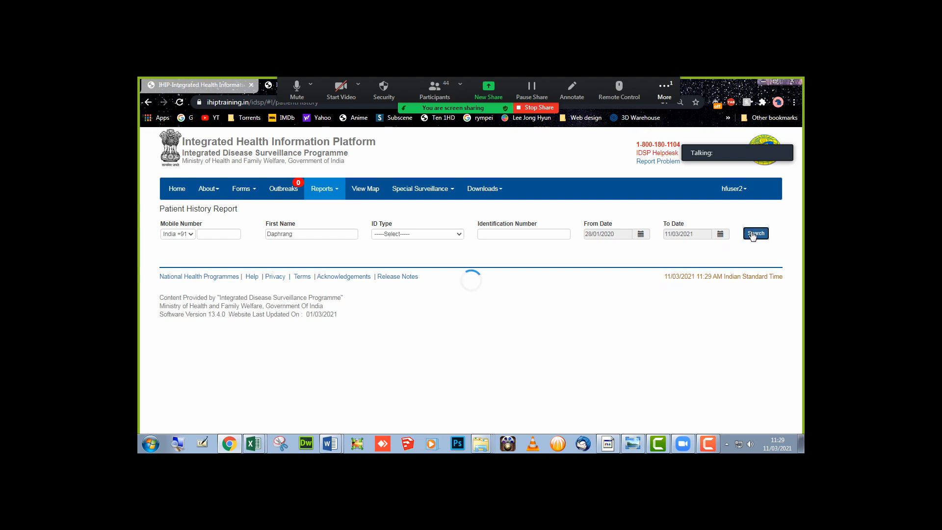
pyautogui.click(198, 286)
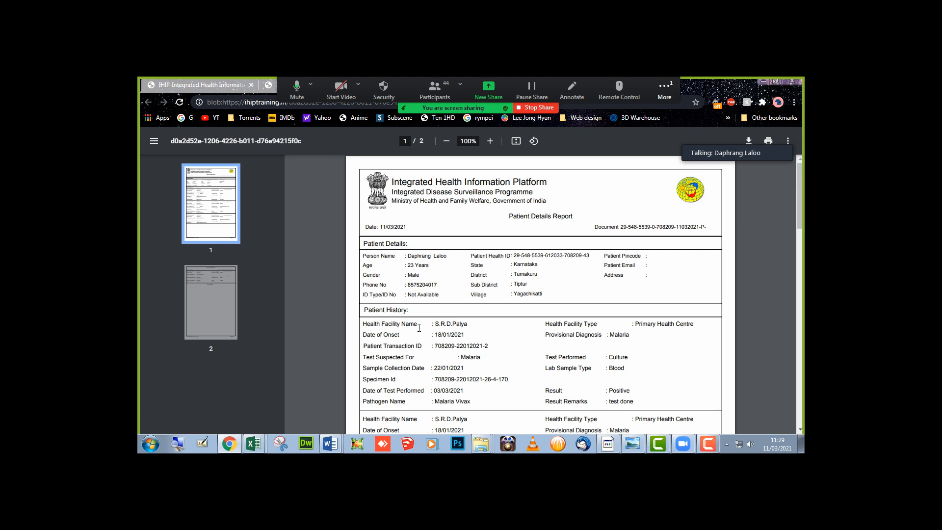
# - Read through both pages of the Patient Details PDF and return to the four IHIP results
pyautogui.scroll(-5, 419, 327)
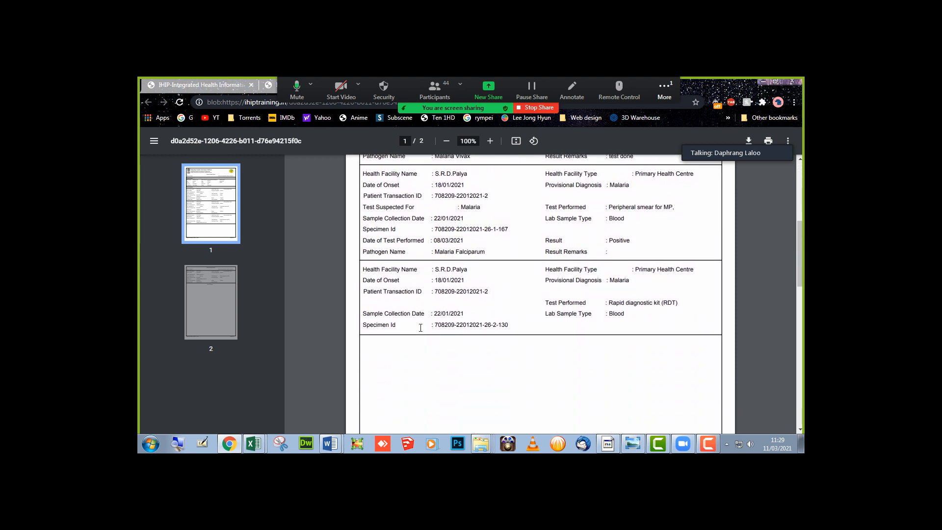
pyautogui.scroll(-10, 420, 327)
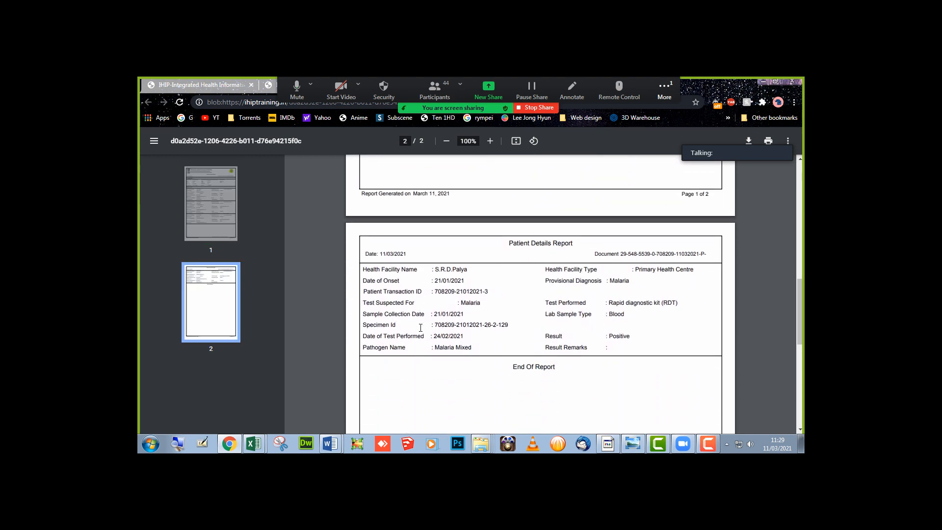
pyautogui.scroll(5, 421, 327)
pyautogui.scroll(10, 421, 328)
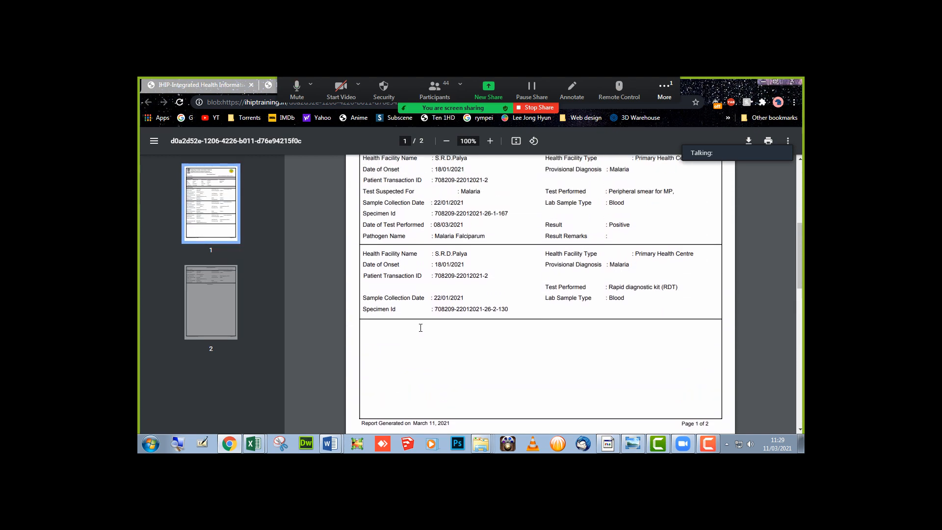
pyautogui.scroll(3, 421, 328)
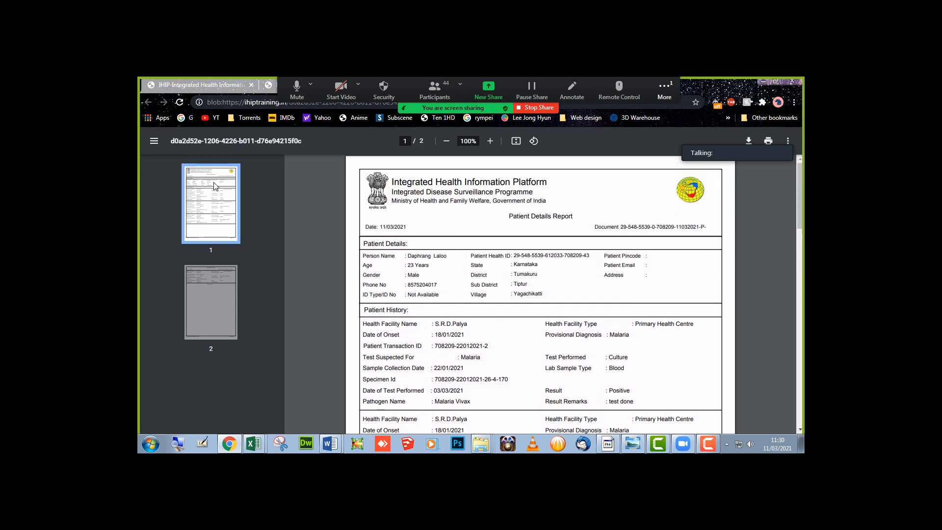
pyautogui.click(240, 89)
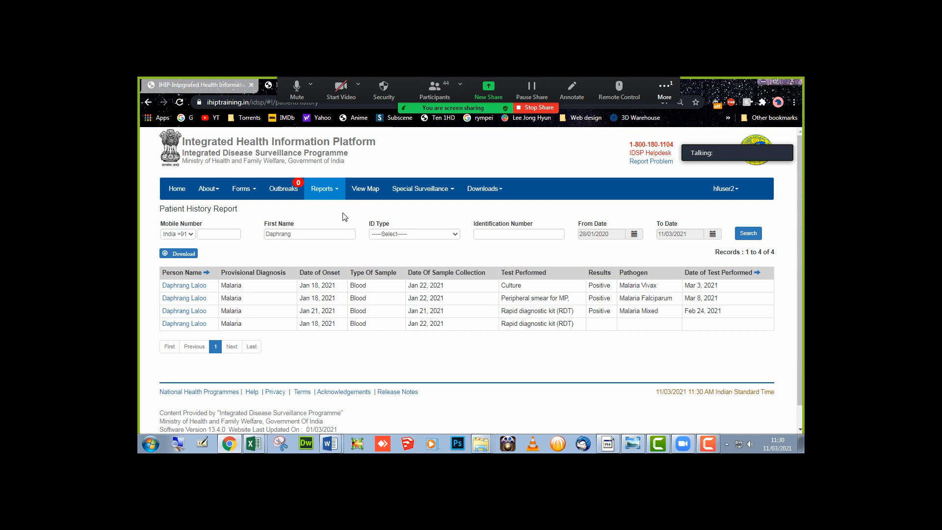
# - Open the Lab Performance Report and run it for the default dates
pyautogui.click(338, 192)
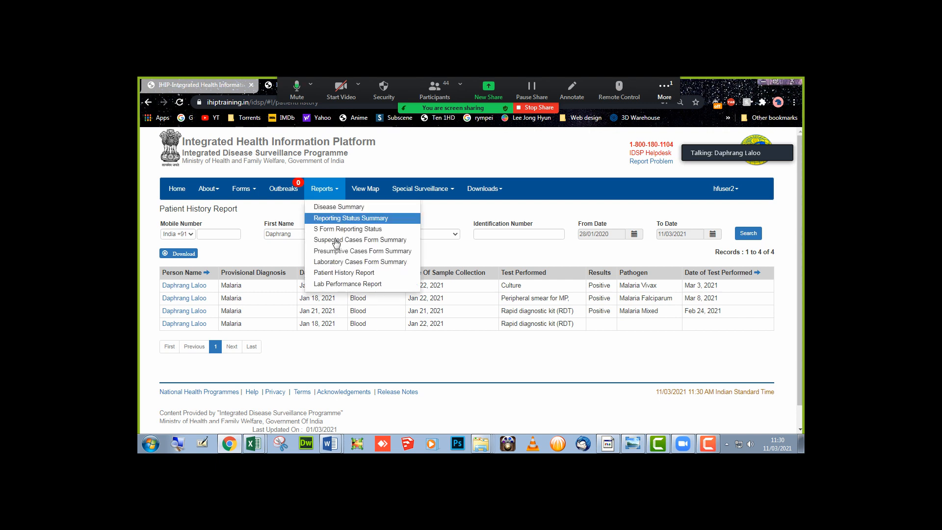
pyautogui.click(345, 288)
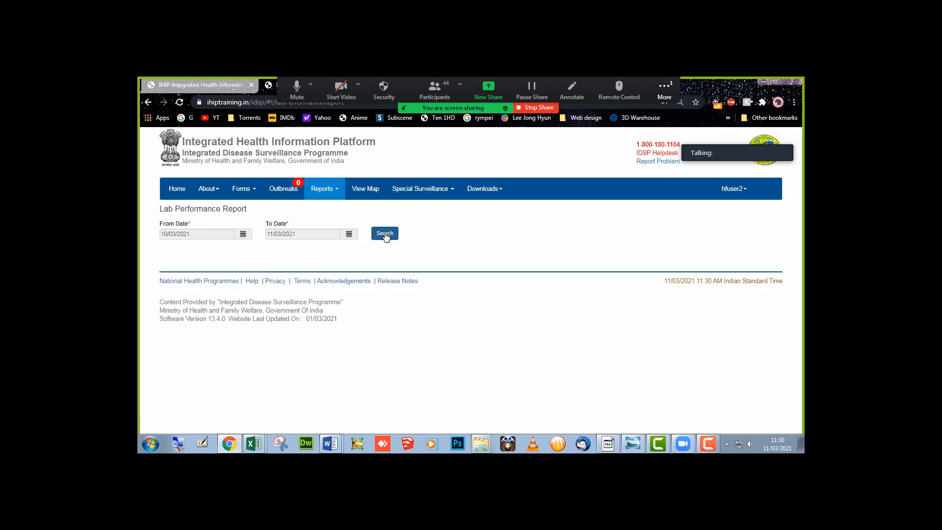
pyautogui.click(386, 236)
# - Set the start date to 04/01/2021 and rerun the search, which still finds no records
pyautogui.click(203, 235)
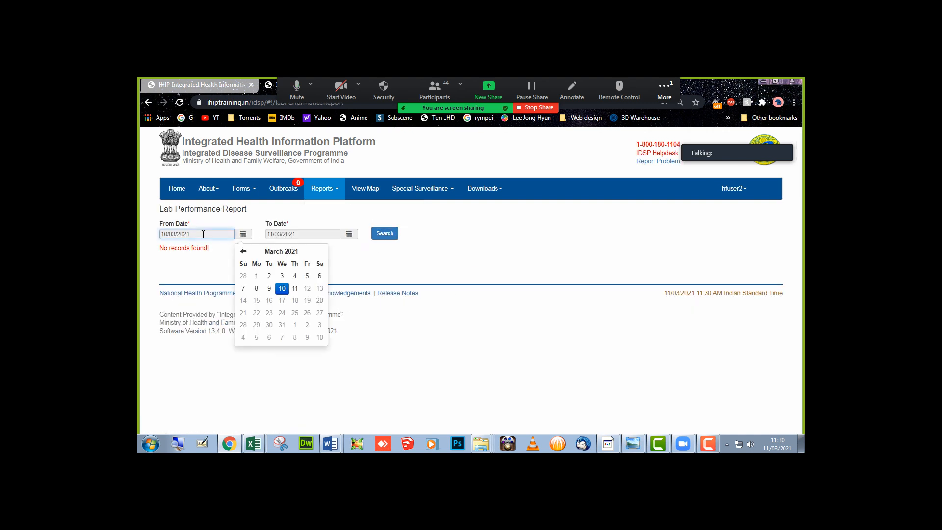
pyautogui.click(273, 252)
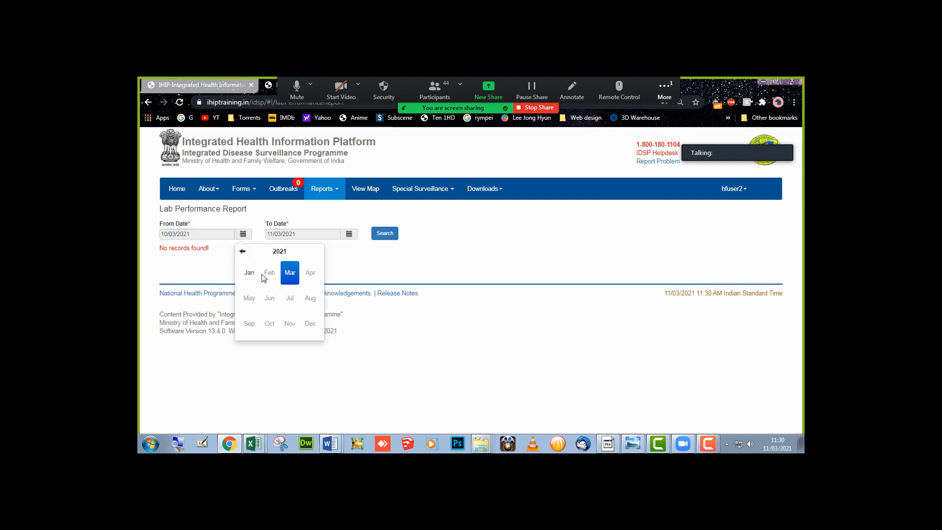
pyautogui.click(248, 273)
pyautogui.click(257, 287)
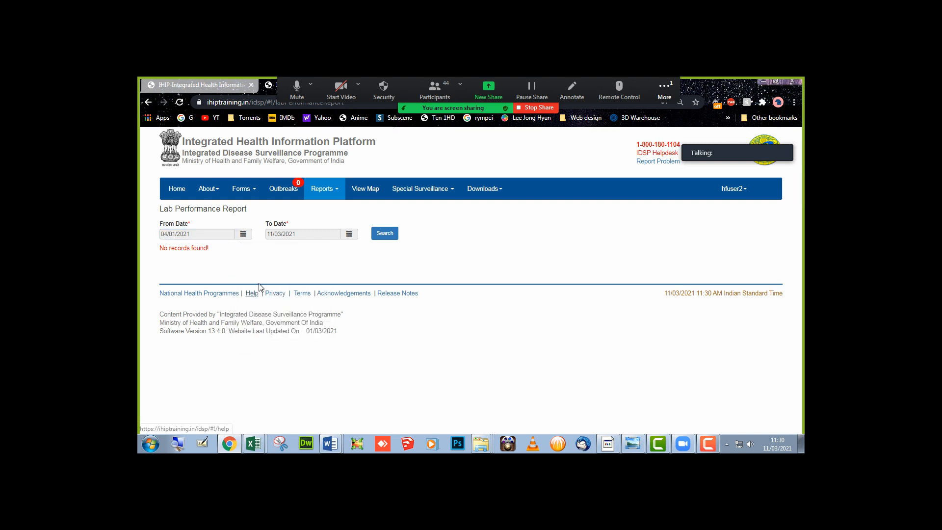
pyautogui.click(394, 234)
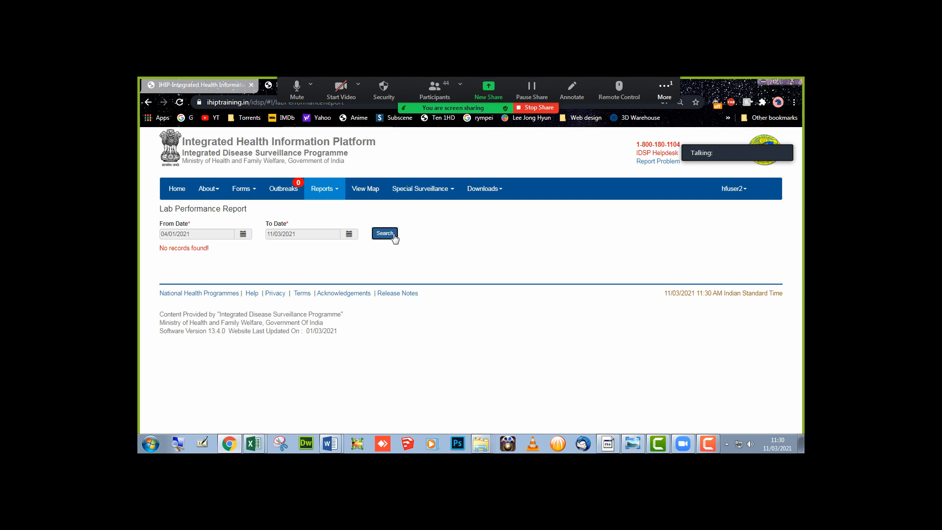
pyautogui.click(391, 235)
pyautogui.click(391, 235)
pyautogui.click(545, 261)
pyautogui.click(332, 193)
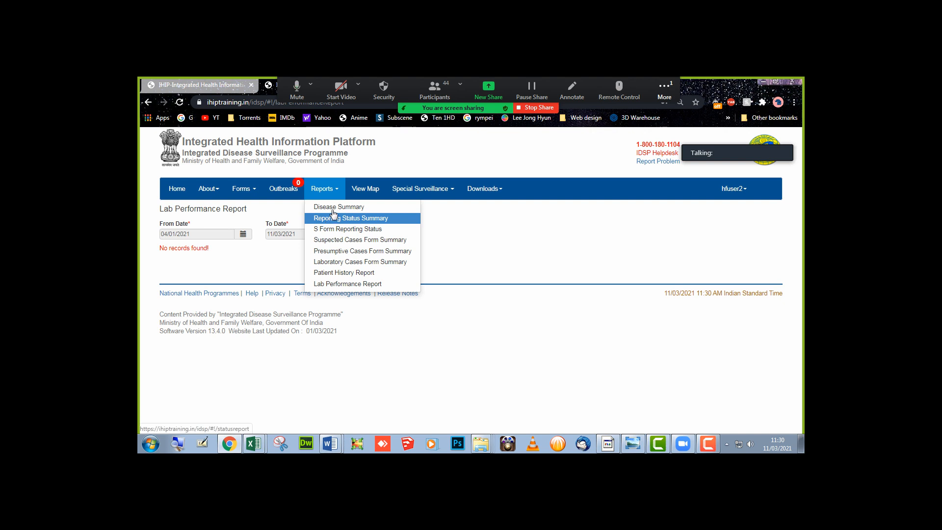
# - Run the Disease Summary report to chart Chicken Pox (27) and Typhoid (93) cases
pyautogui.click(332, 208)
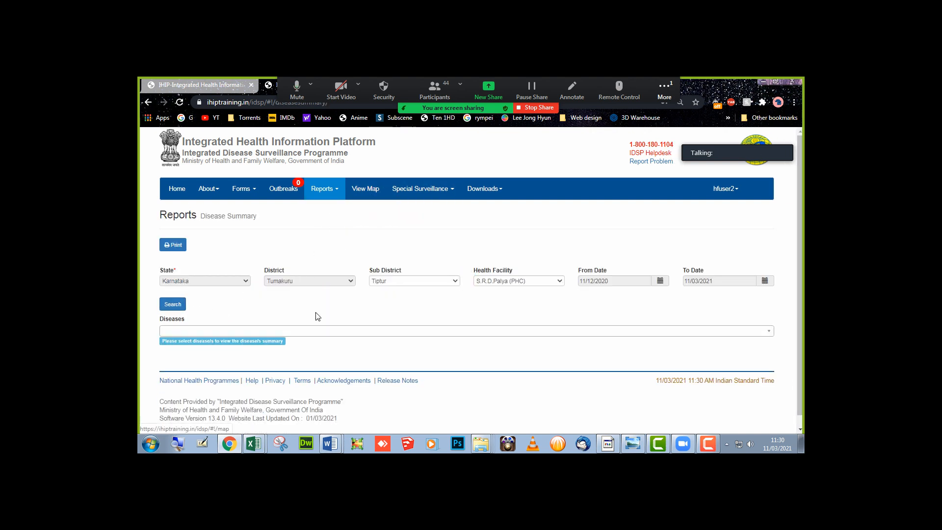
pyautogui.click(173, 304)
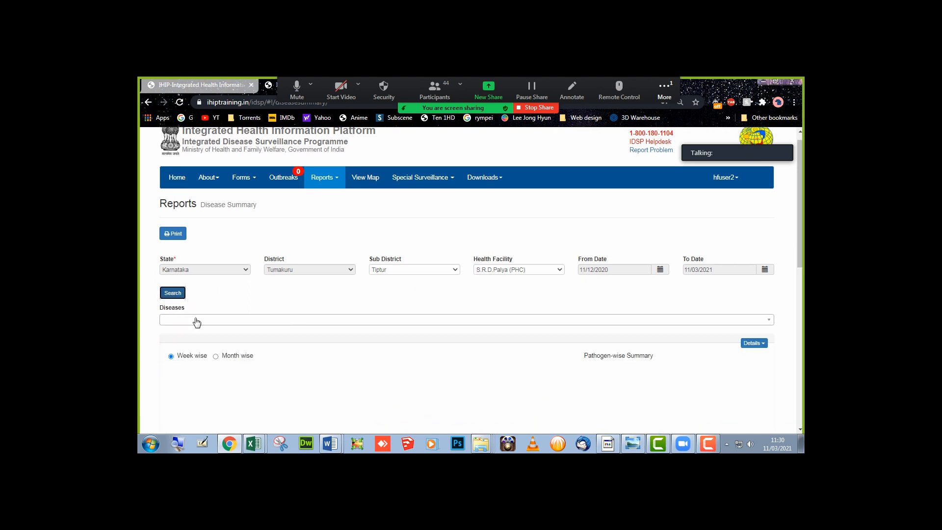
pyautogui.scroll(-4, 197, 322)
pyautogui.scroll(-1, 196, 322)
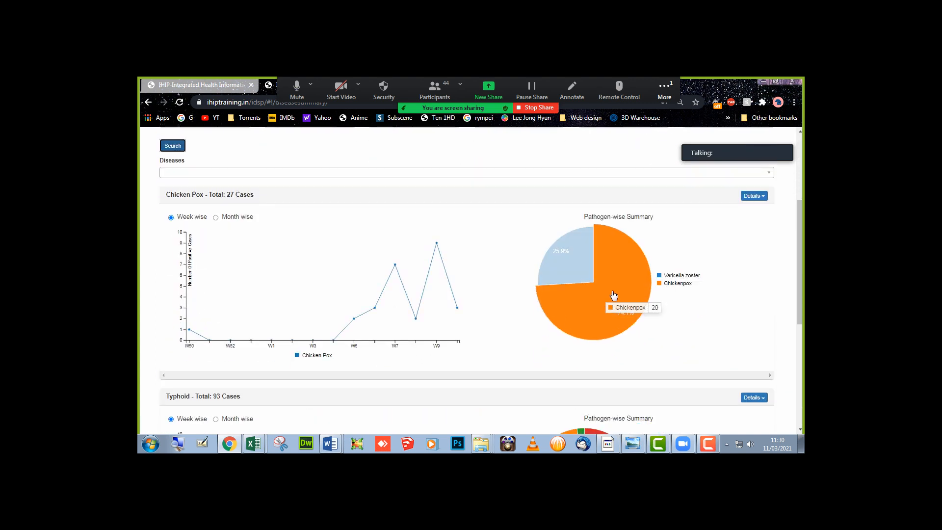
# - View the Chicken Pox cases around Tiptur on a map, then go to View Map
pyautogui.click(754, 197)
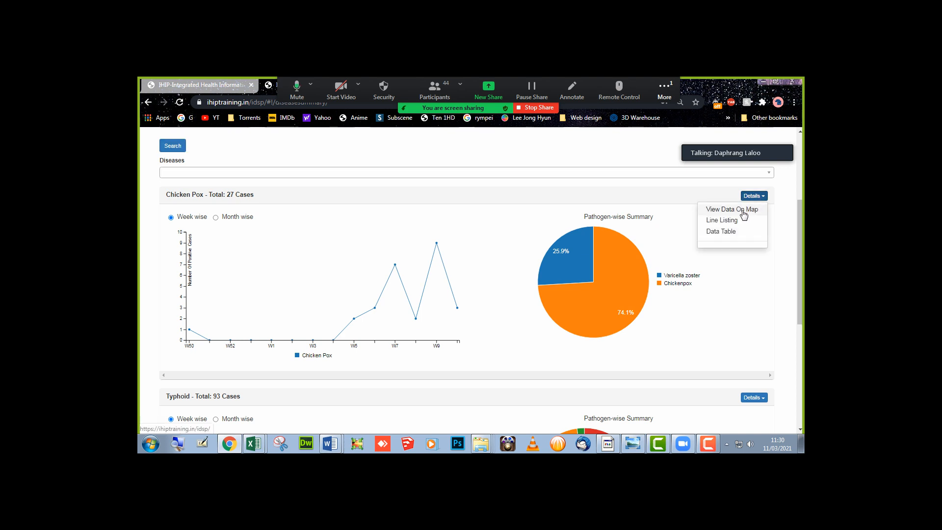
pyautogui.click(744, 212)
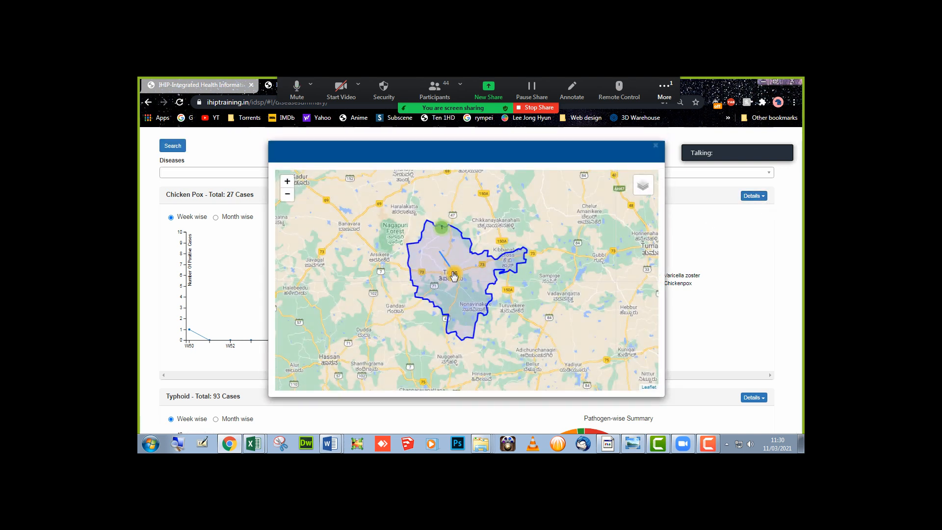
pyautogui.click(454, 276)
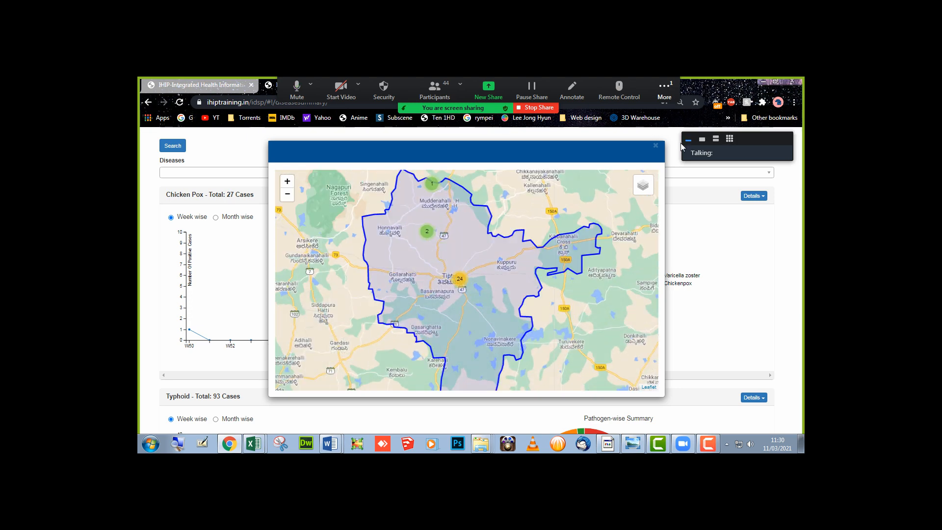
pyautogui.click(657, 147)
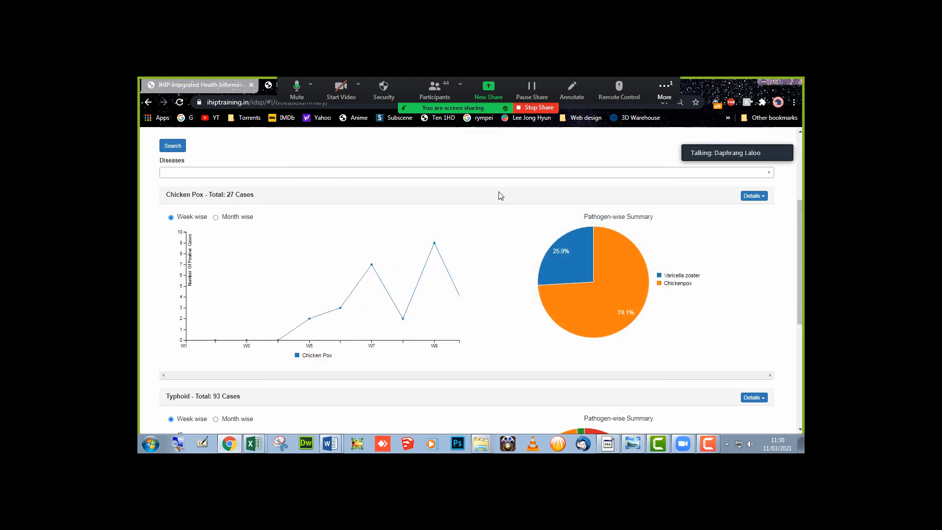
pyautogui.scroll(4, 498, 196)
pyautogui.click(377, 195)
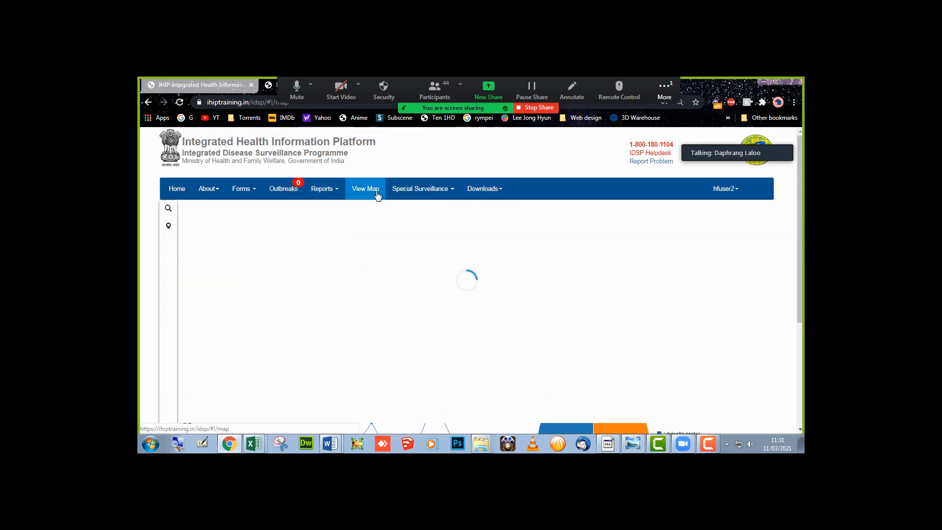
# - Search Tiptur by facility type for Health Sub Centres, plotting 66 on the map
pyautogui.click(169, 218)
pyautogui.click(214, 250)
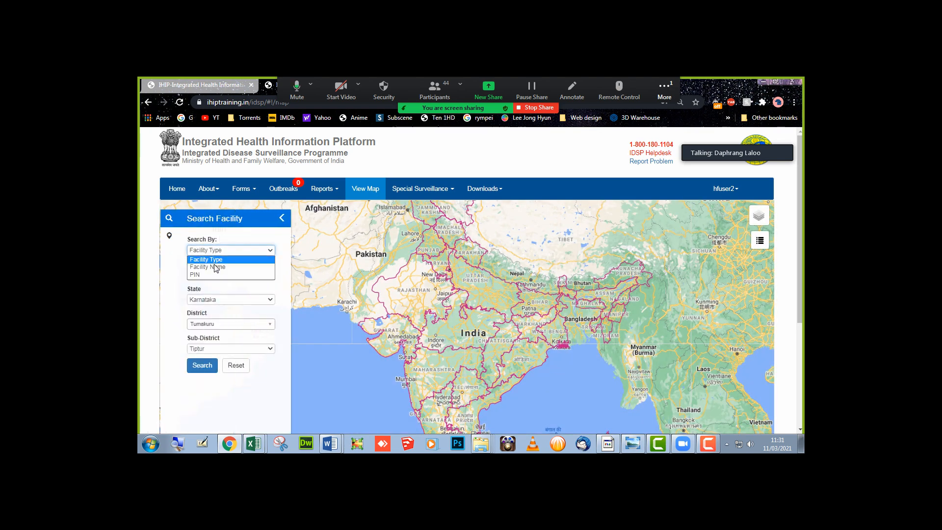
pyautogui.click(214, 267)
pyautogui.click(215, 274)
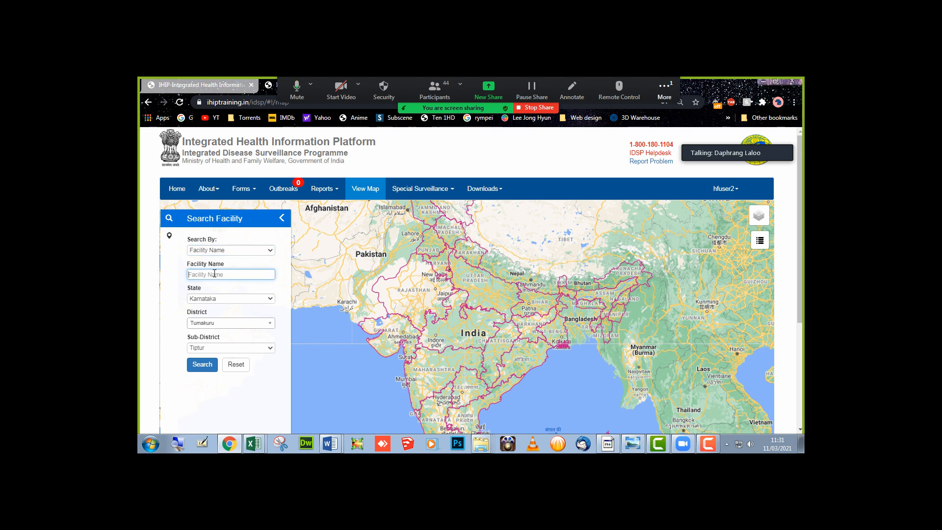
pyautogui.click(231, 251)
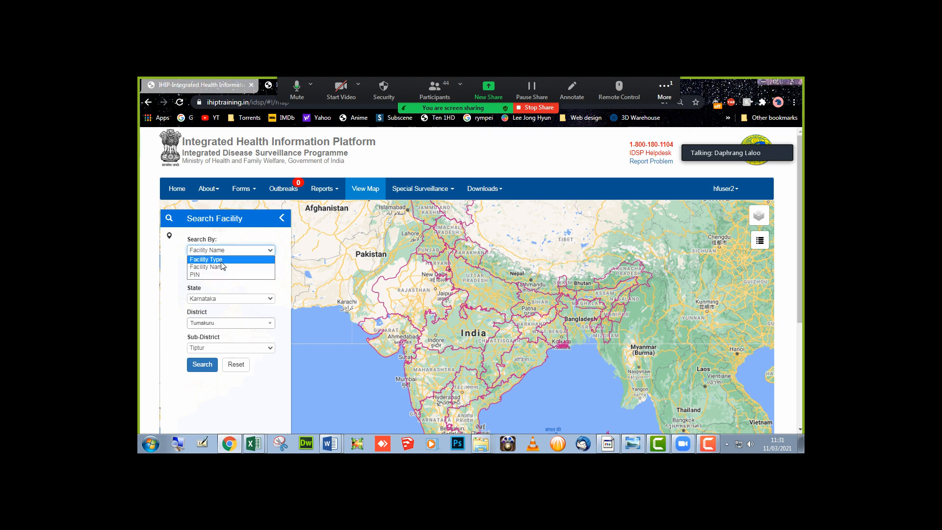
pyautogui.click(222, 261)
pyautogui.click(219, 275)
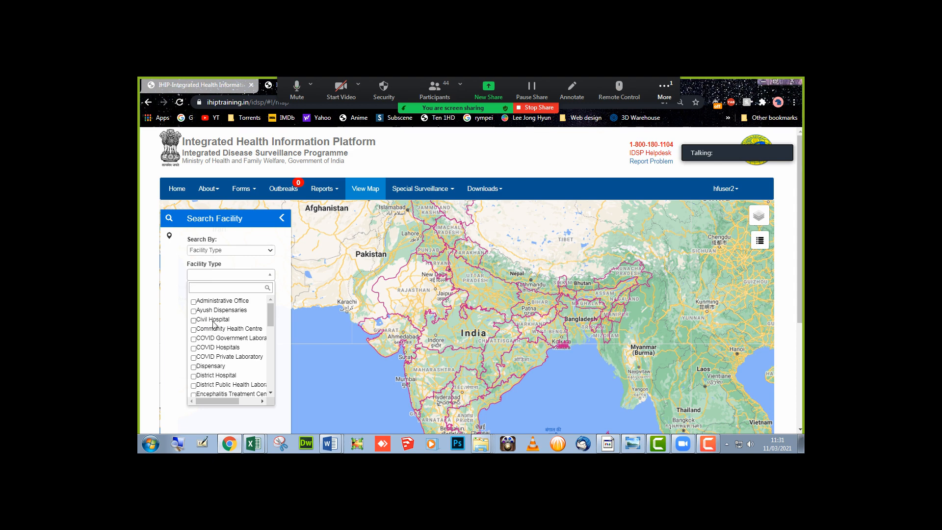
pyautogui.scroll(-4, 213, 335)
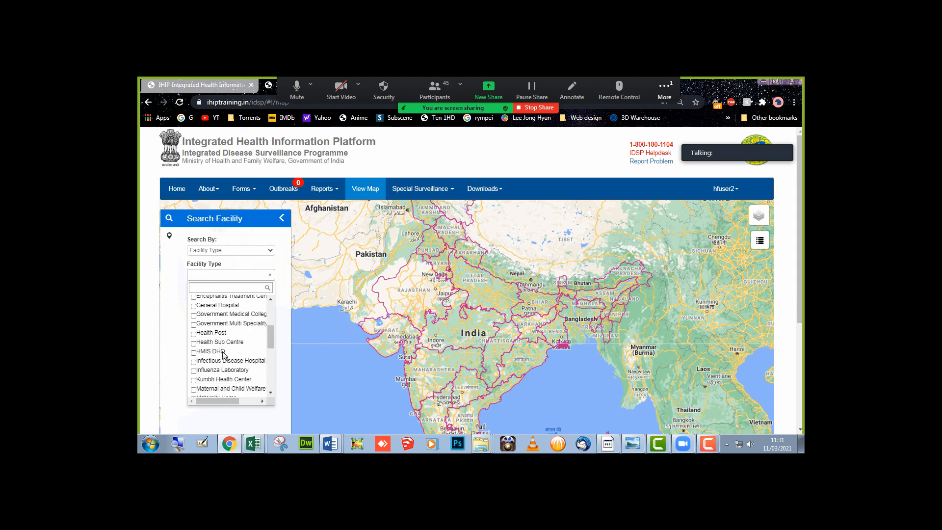
pyautogui.click(221, 343)
pyautogui.click(166, 329)
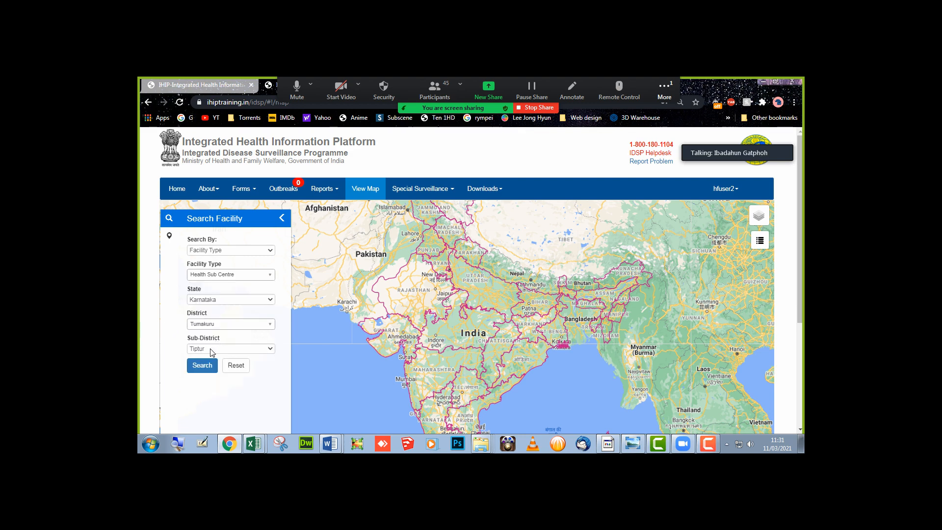
pyautogui.click(202, 365)
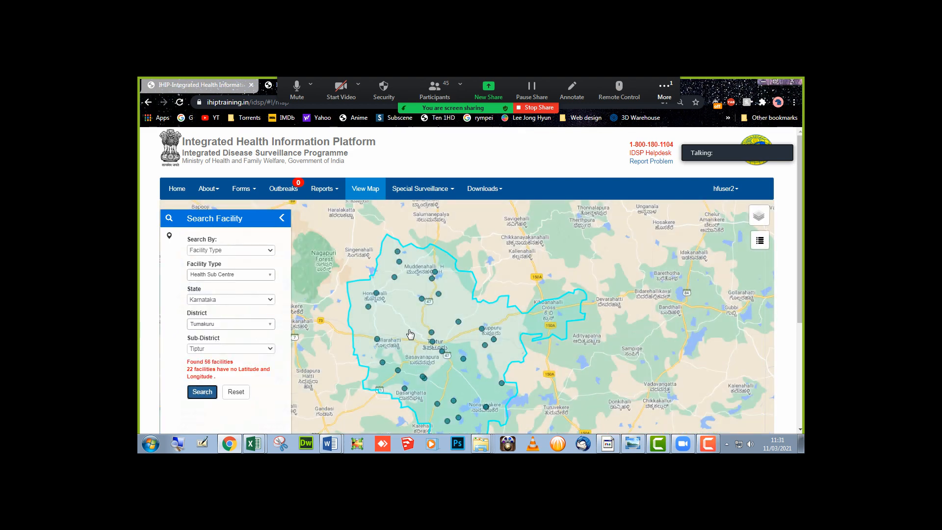
# - View the Halepalya facility details popup near Tiptur and close it
pyautogui.scroll(-1, 382, 309)
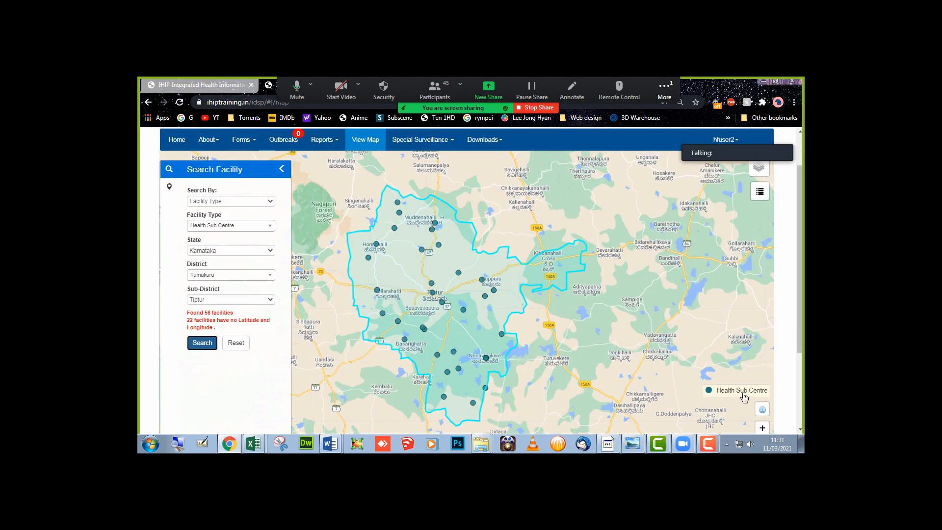
pyautogui.click(432, 284)
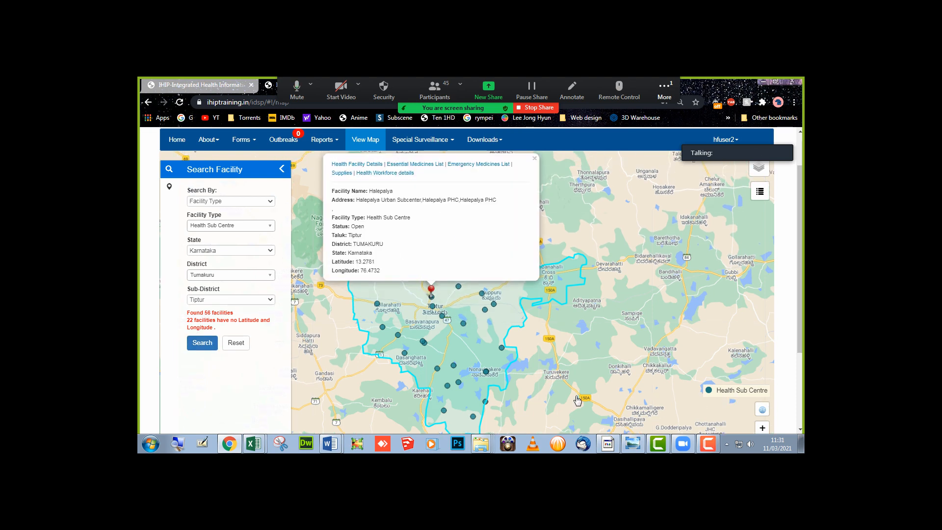
pyautogui.click(534, 160)
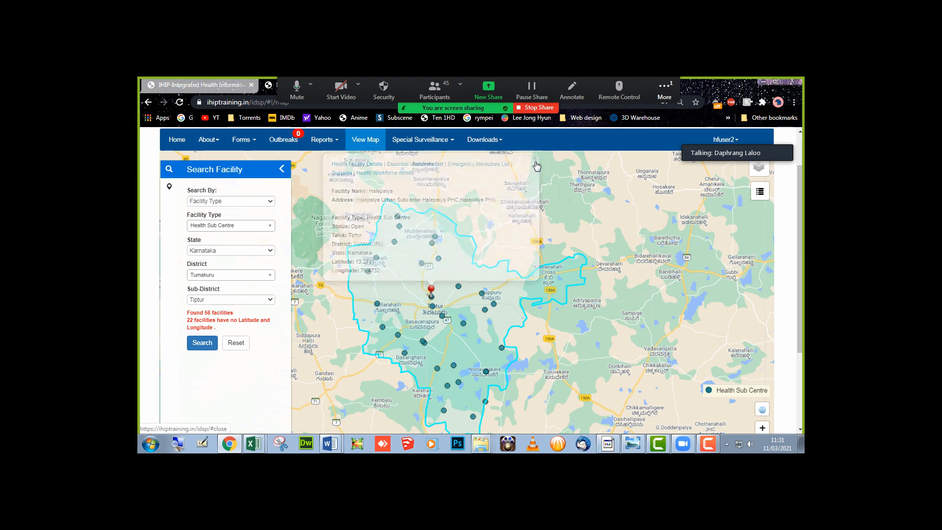
# - Change the facility type from Health Sub Centre to Influenza Laboratory
pyautogui.click(236, 226)
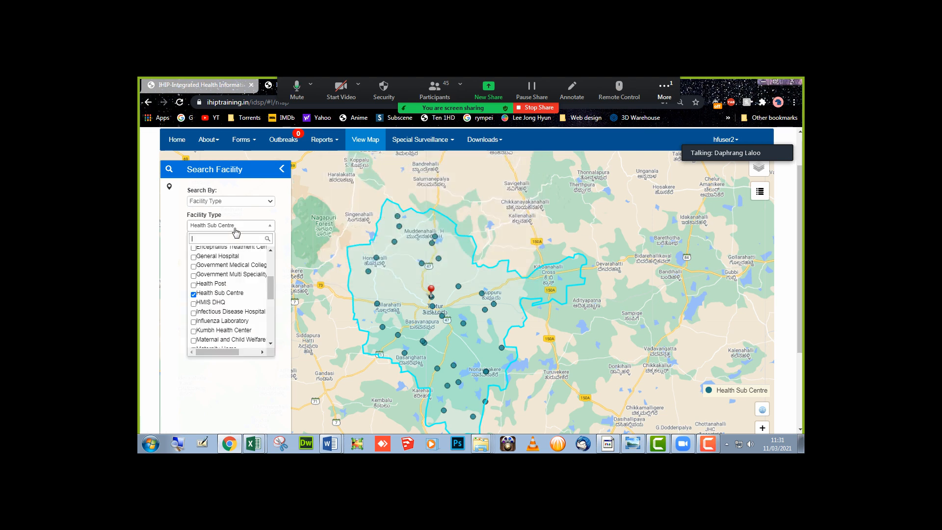
pyautogui.click(224, 322)
pyautogui.click(211, 293)
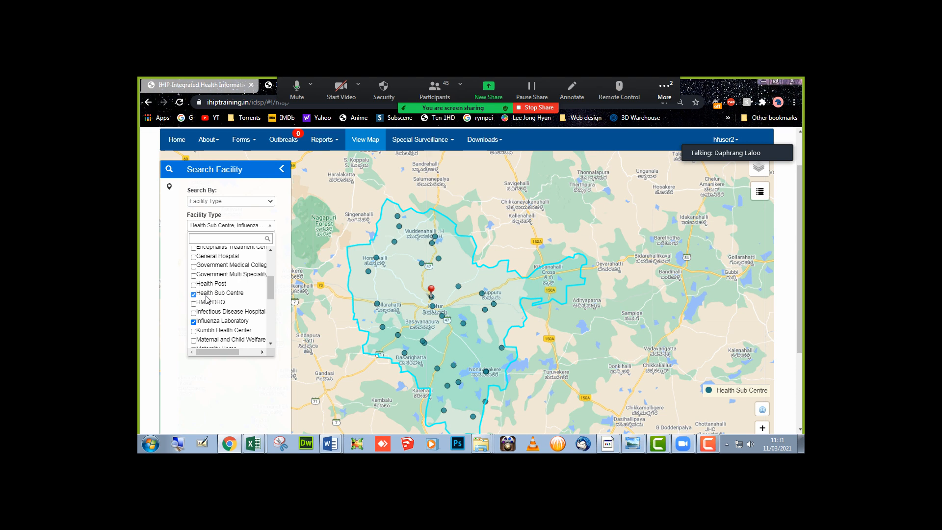
pyautogui.click(170, 303)
# - Search Tiptur for Influenza Laboratories, find no records, and reset the filters
pyautogui.click(202, 339)
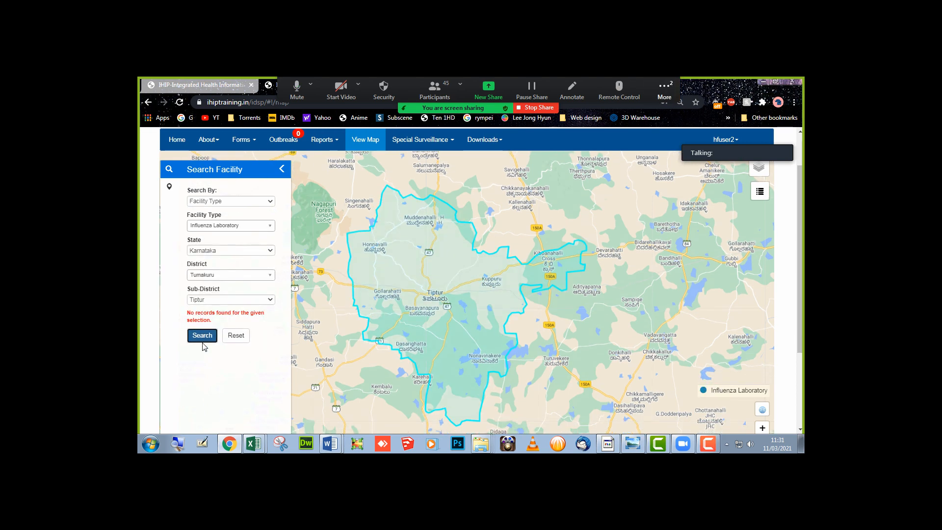
pyautogui.scroll(-1, 468, 321)
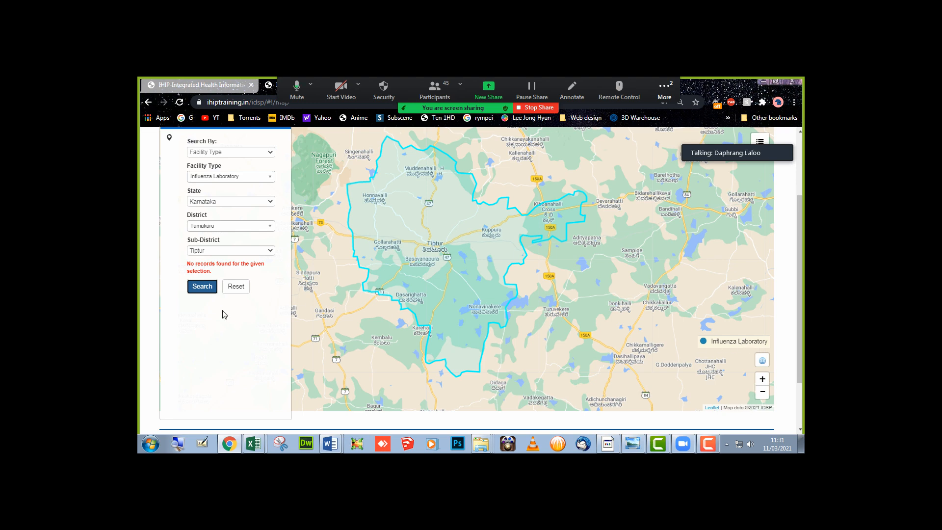
pyautogui.scroll(1, 224, 314)
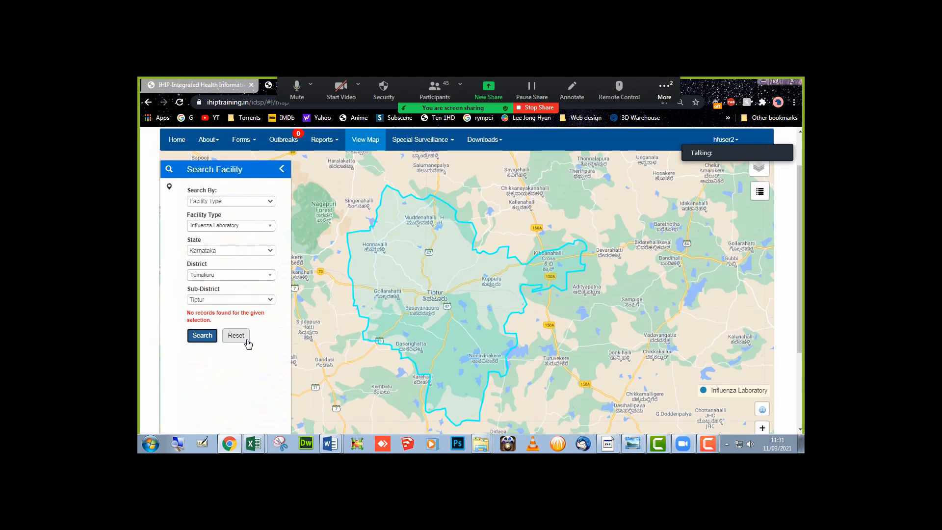
pyautogui.click(247, 340)
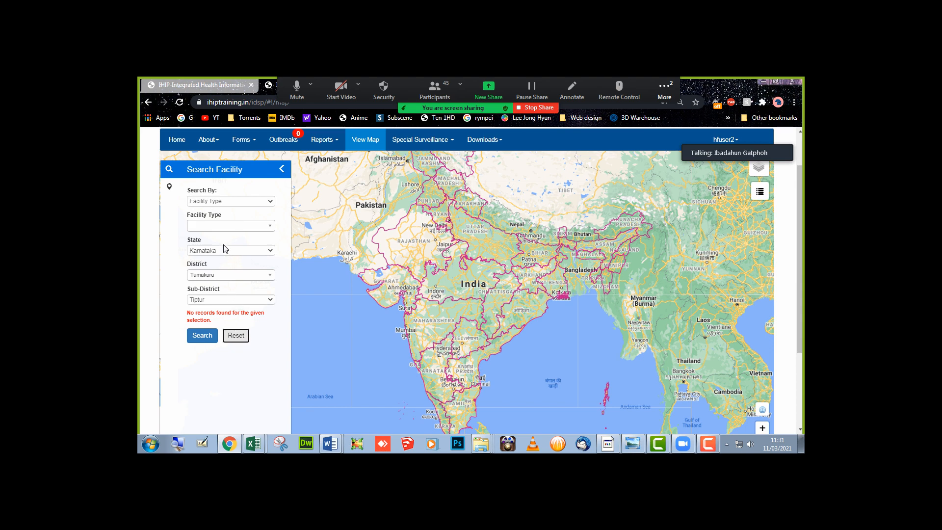
# - Search Tiptur for Private Laboratory, Private Hospital and Private Clinic facilities, finding 4
pyautogui.click(225, 233)
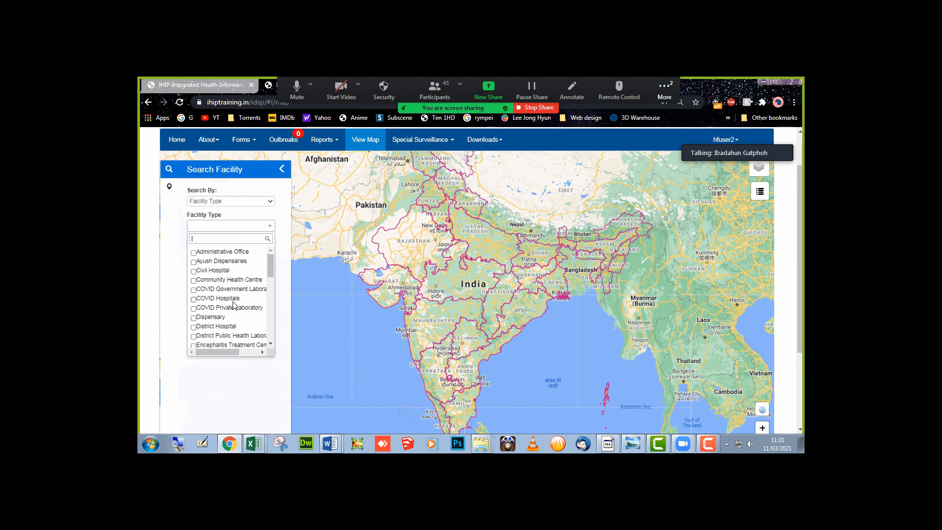
pyautogui.scroll(-2, 235, 305)
pyautogui.scroll(-5, 234, 305)
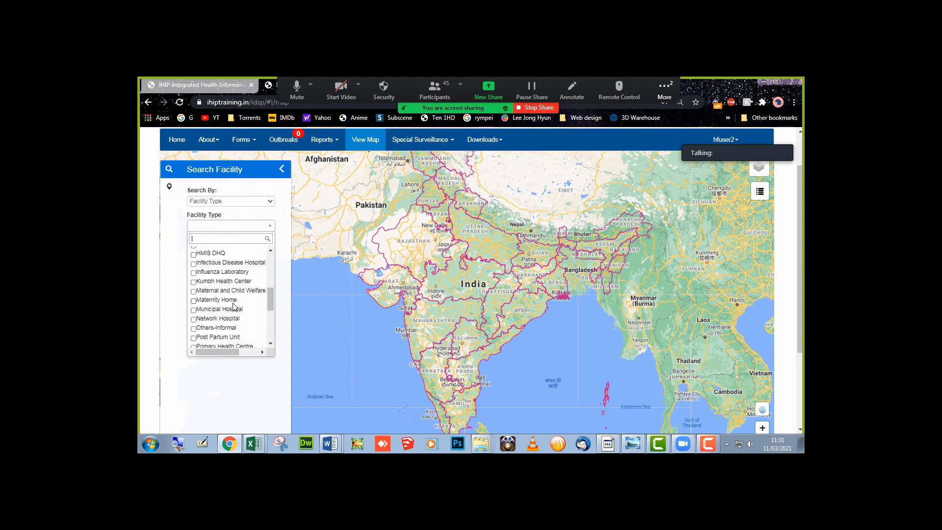
pyautogui.scroll(-1, 235, 305)
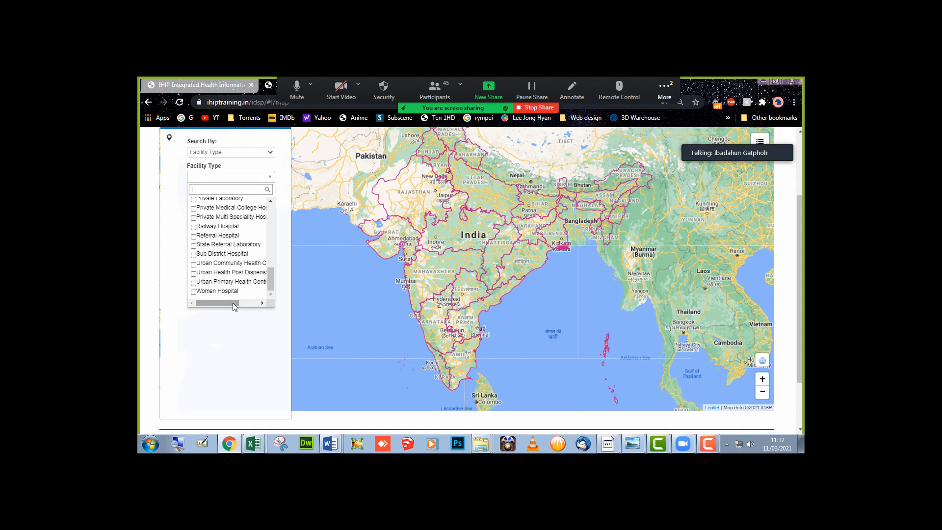
pyautogui.click(262, 326)
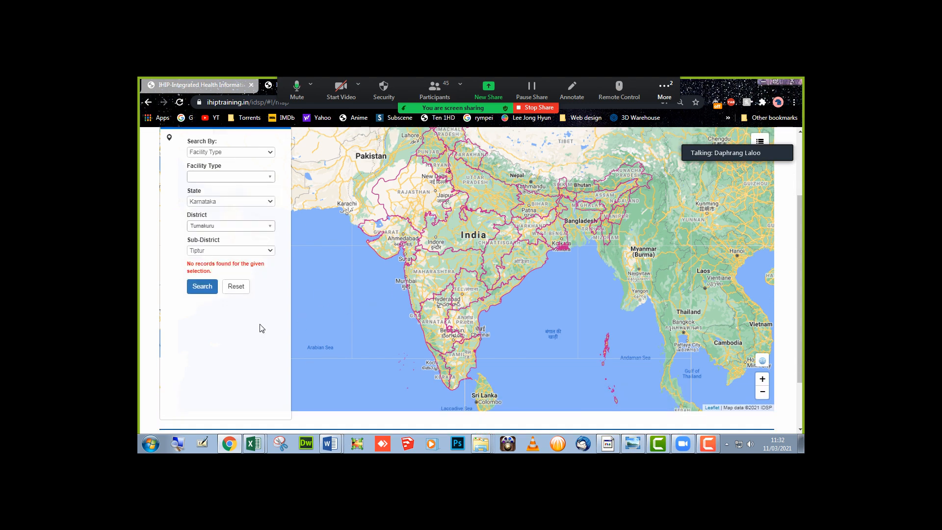
pyautogui.click(218, 178)
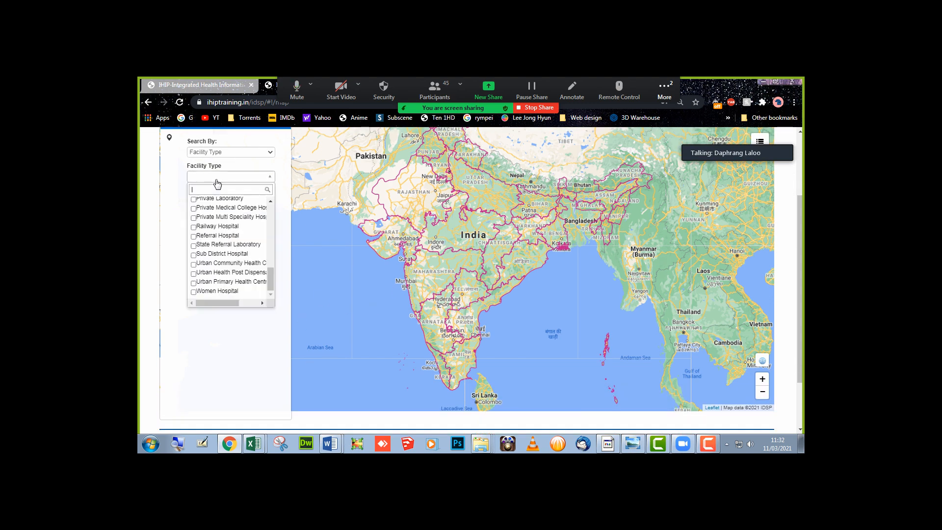
pyautogui.scroll(1, 222, 261)
pyautogui.click(223, 249)
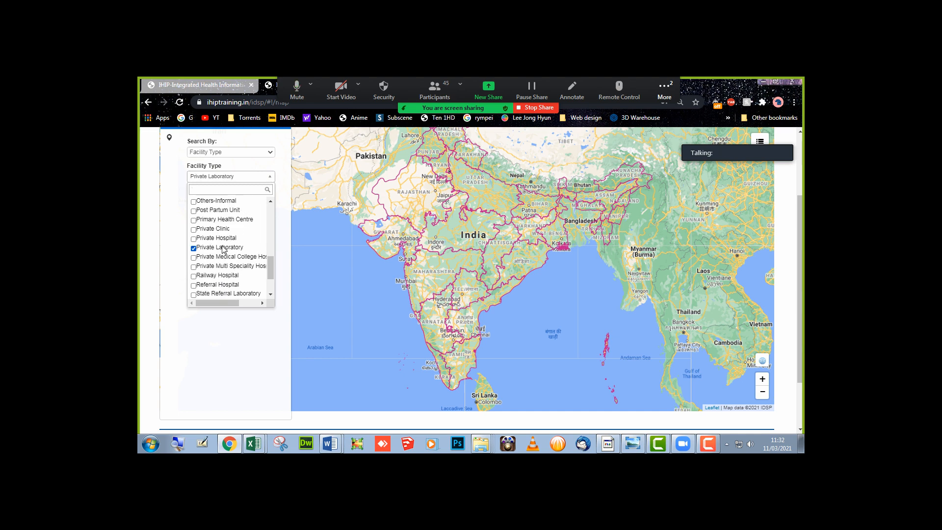
pyautogui.click(218, 239)
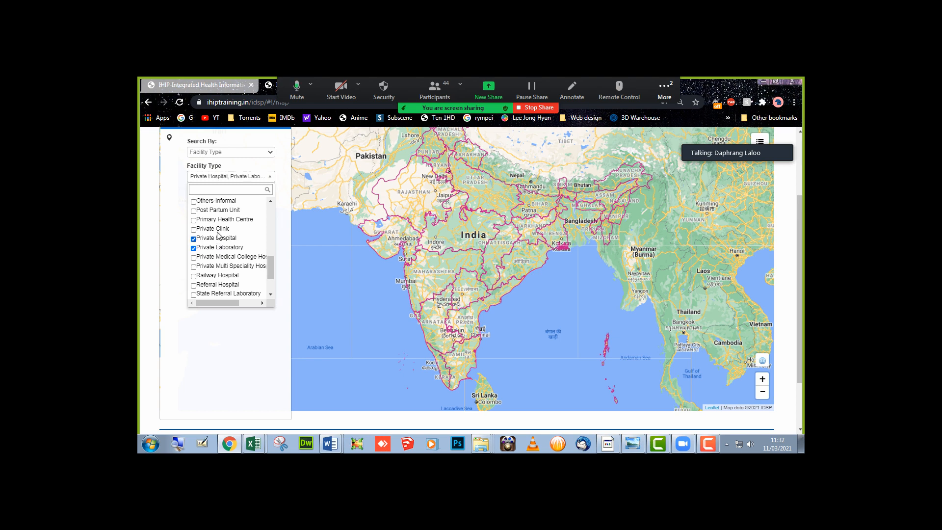
pyautogui.click(219, 229)
pyautogui.click(215, 342)
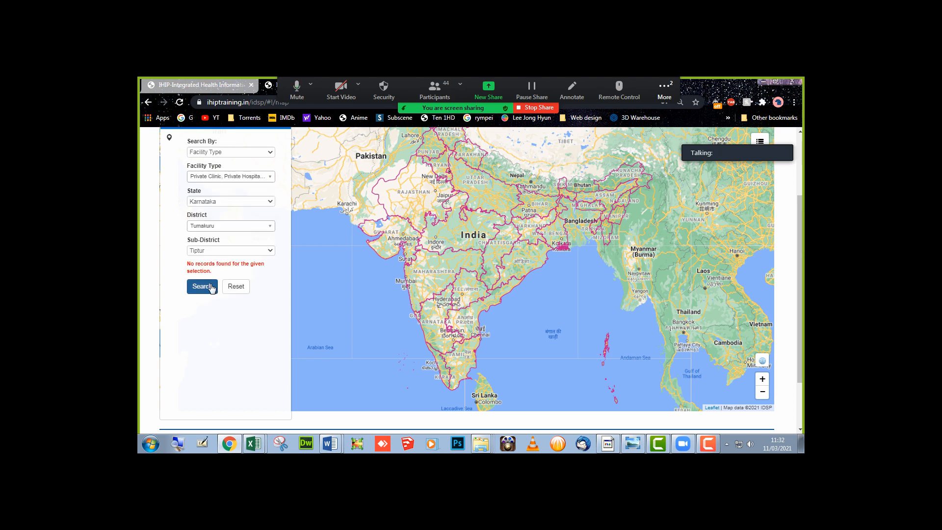
pyautogui.click(202, 286)
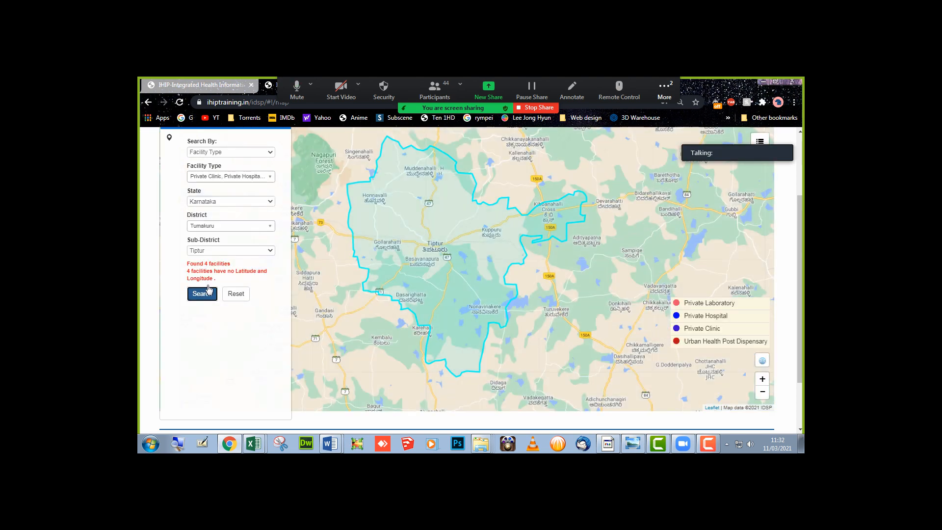
# - Search Tiptur for Civil Hospitals, finding 2, and collapse the Search Facility panel
pyautogui.scroll(1, 208, 289)
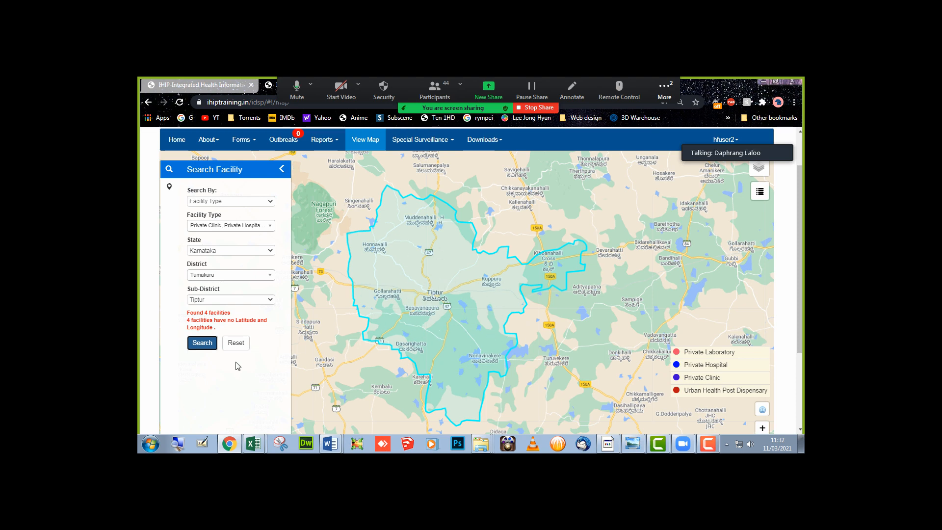
pyautogui.click(283, 173)
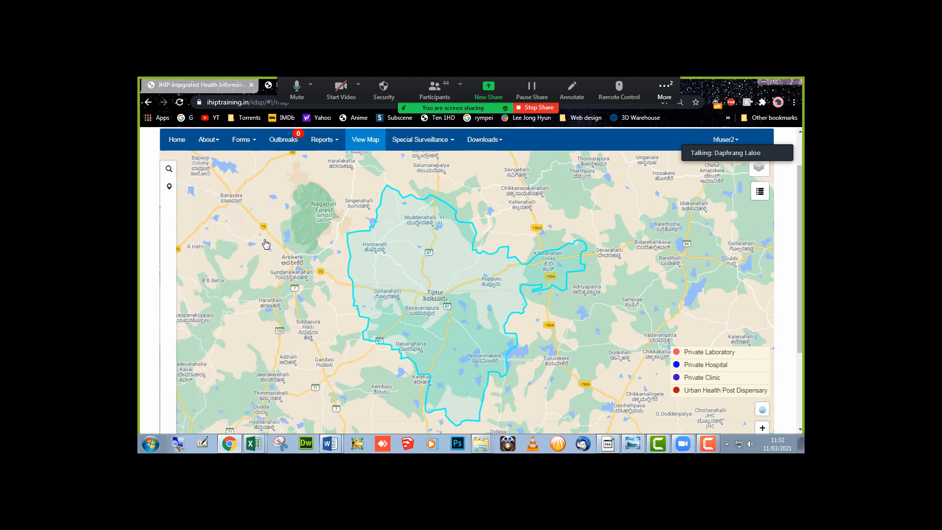
pyautogui.click(169, 169)
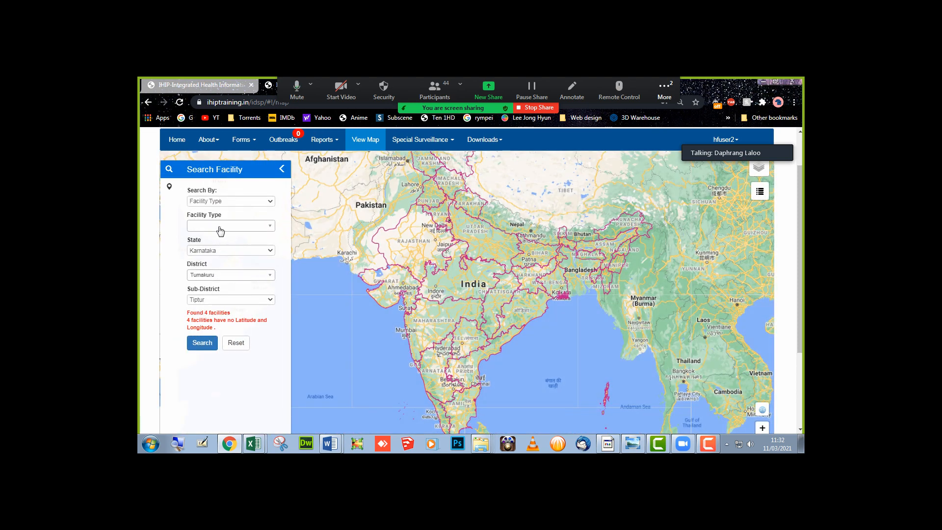
pyautogui.click(220, 227)
pyautogui.click(216, 271)
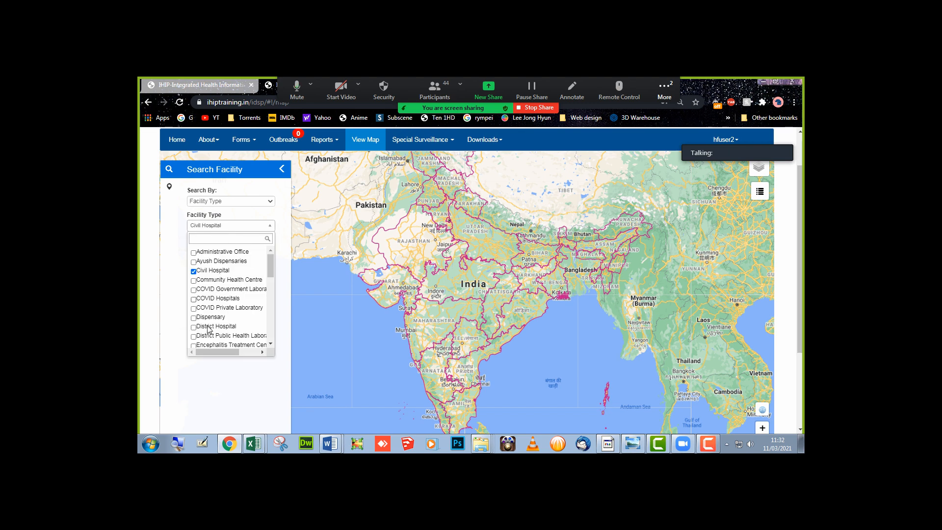
pyautogui.click(232, 384)
pyautogui.click(203, 343)
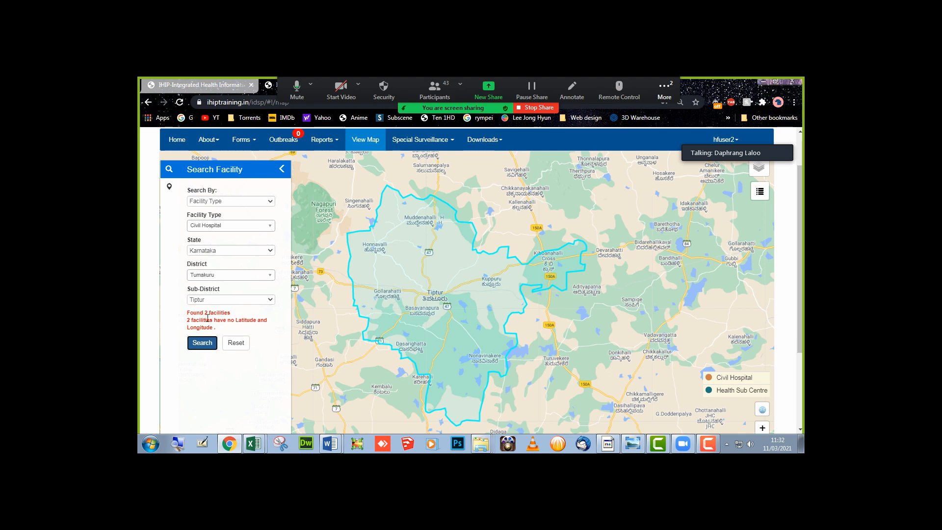
pyautogui.click(282, 169)
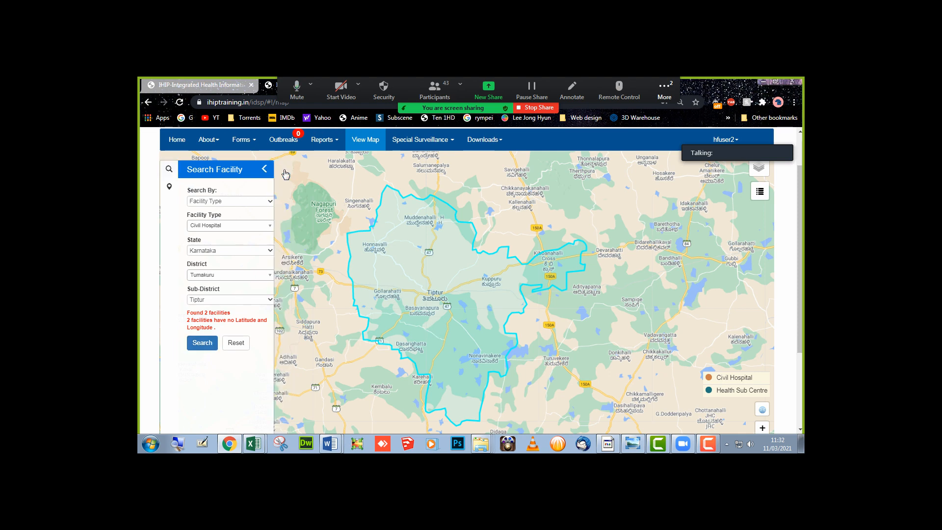
pyautogui.click(333, 142)
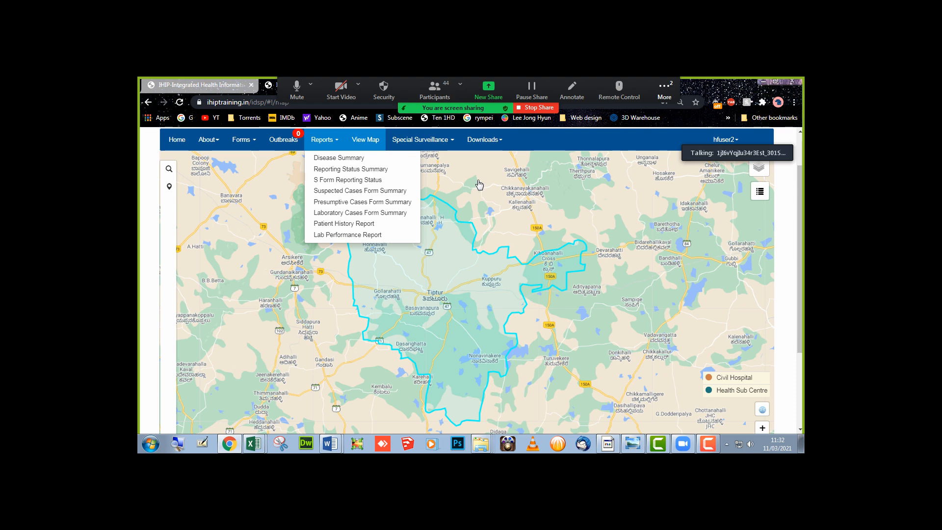
# - Look through the Forms list, then log out from the account menu
pyautogui.click(243, 141)
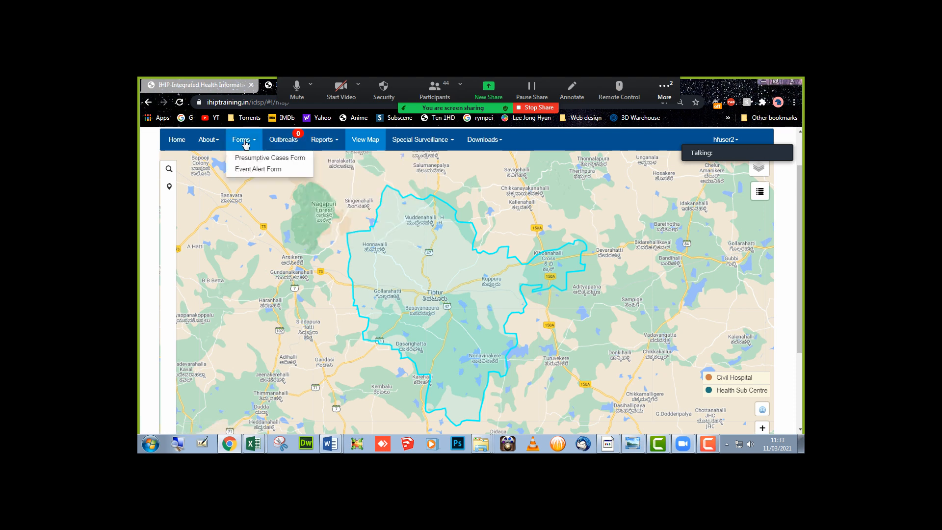
pyautogui.click(463, 182)
pyautogui.scroll(1, 452, 199)
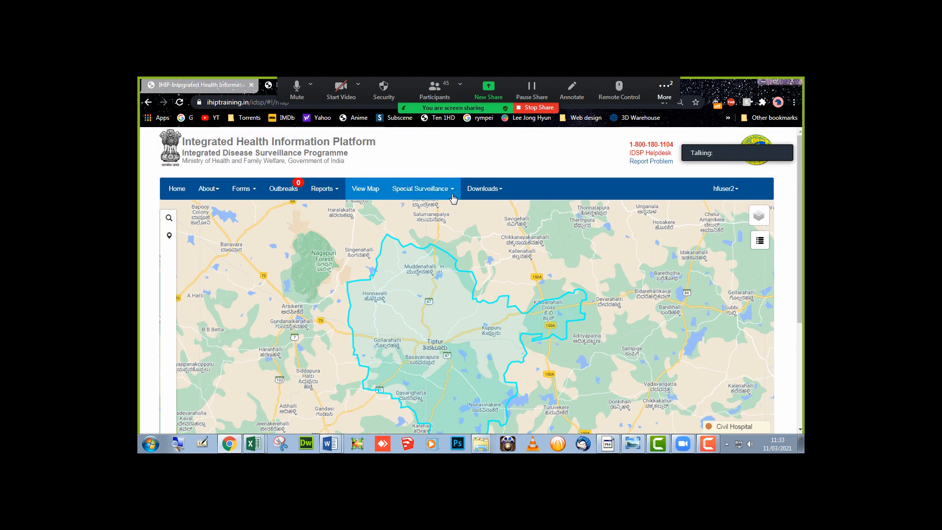
pyautogui.click(731, 192)
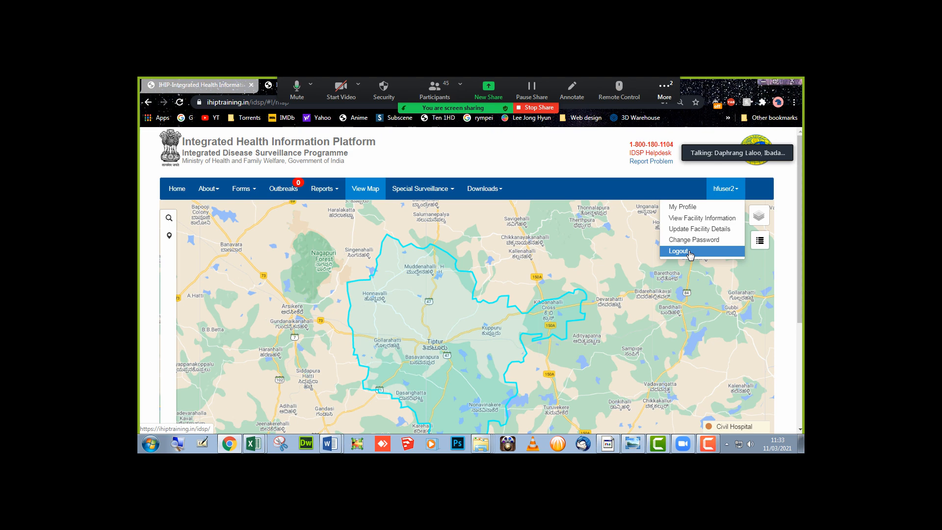
pyautogui.click(689, 252)
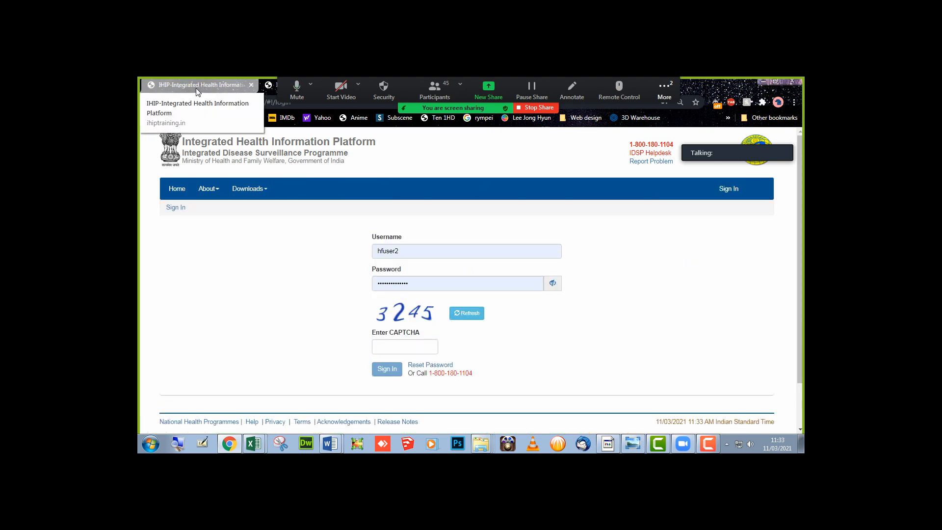
pyautogui.moveTo(328, 446)
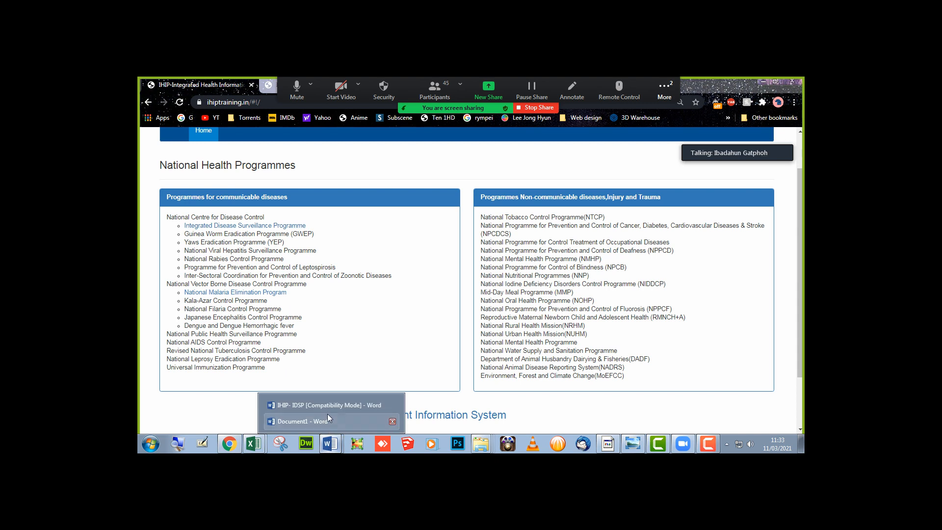
pyautogui.click(325, 408)
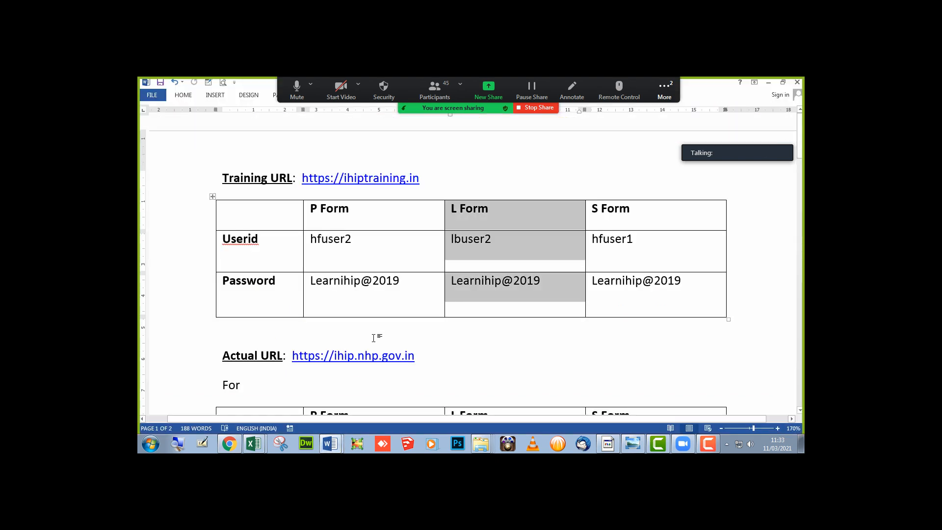
pyautogui.moveTo(423, 355); pyautogui.dragTo(292, 355)
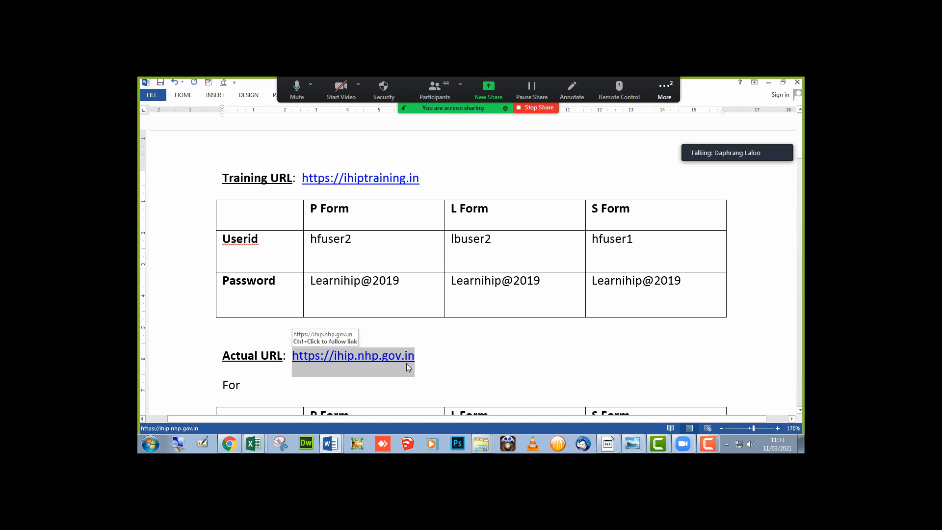
pyautogui.click(229, 444)
pyautogui.scroll(1, 231, 152)
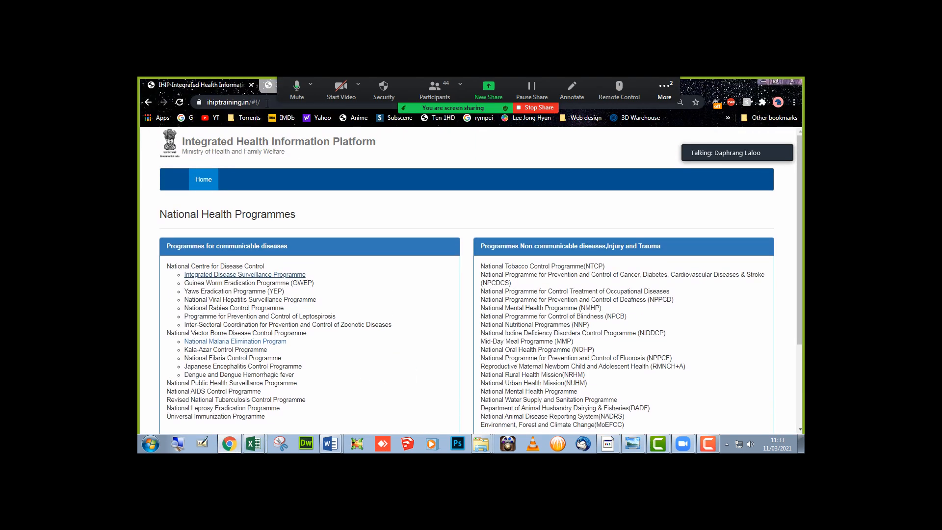
pyautogui.click(267, 103)
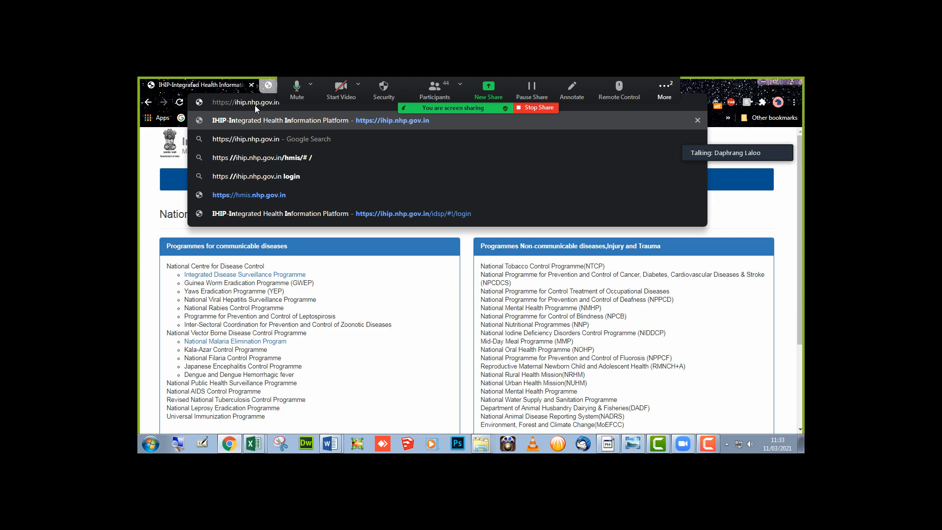
pyautogui.press('Return')
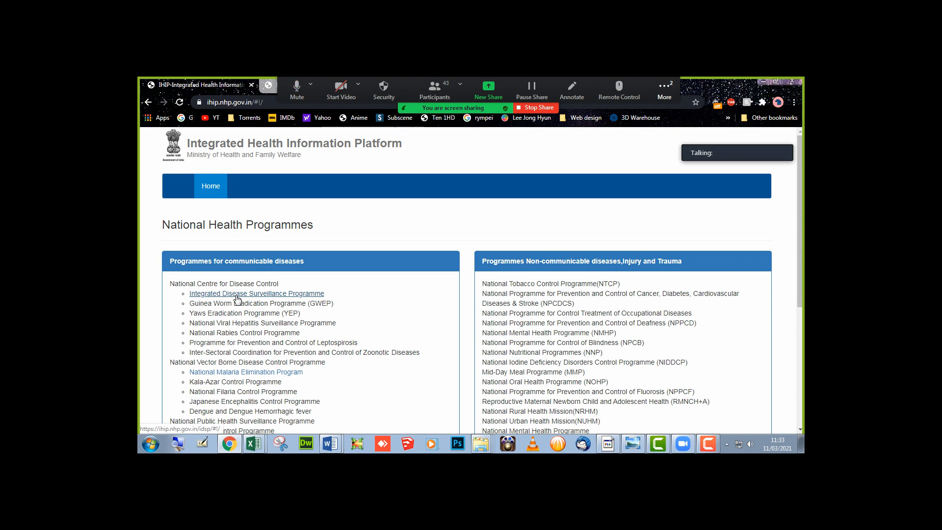
pyautogui.click(236, 296)
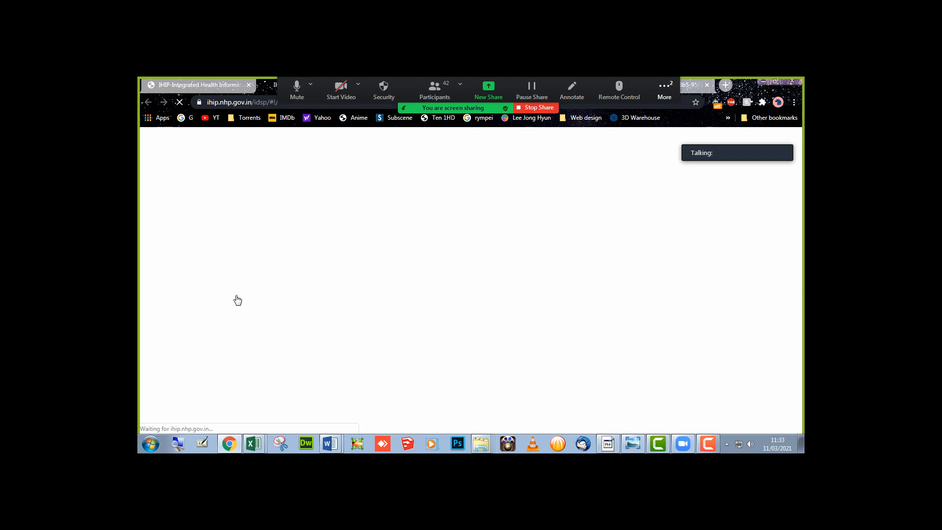
pyautogui.moveTo(252, 447)
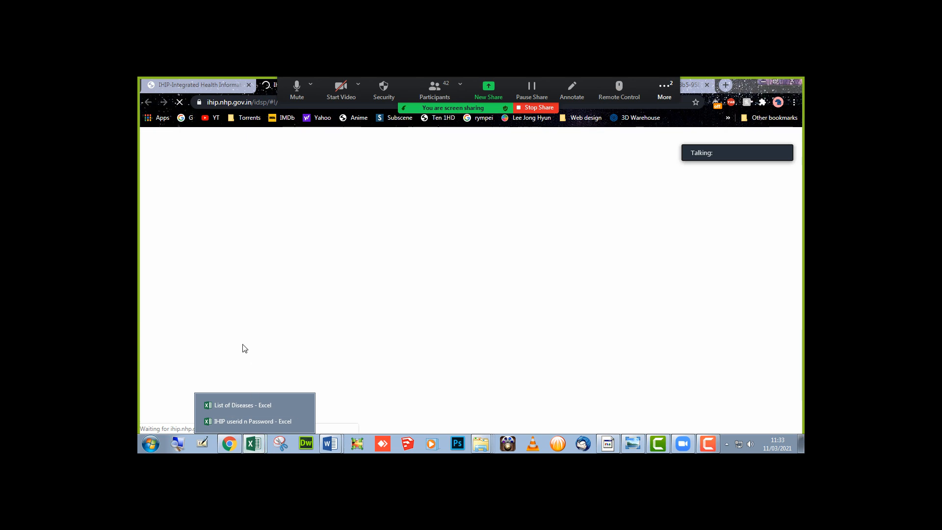
# - Open the IHIP userid n Password workbook and pick the P Form user ID in Sheet2 cell D12
pyautogui.click(801, 444)
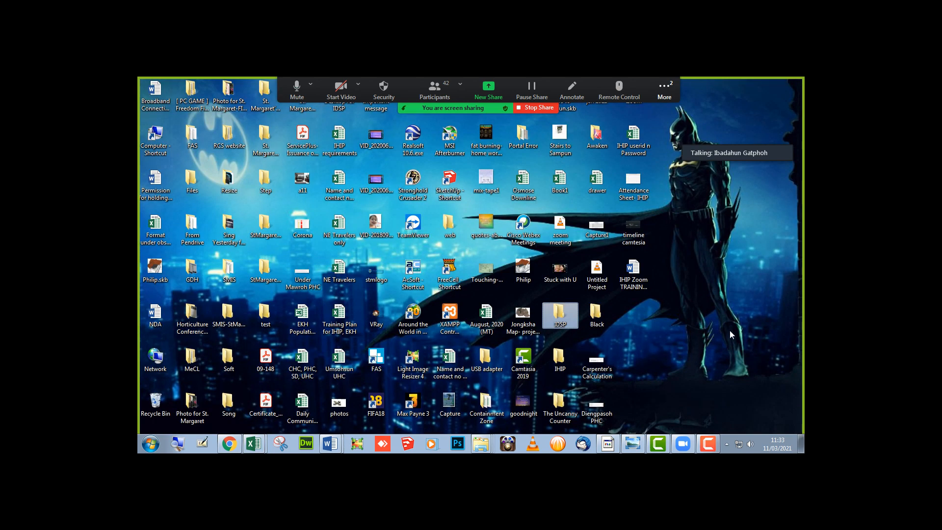
pyautogui.doubleClick(633, 135)
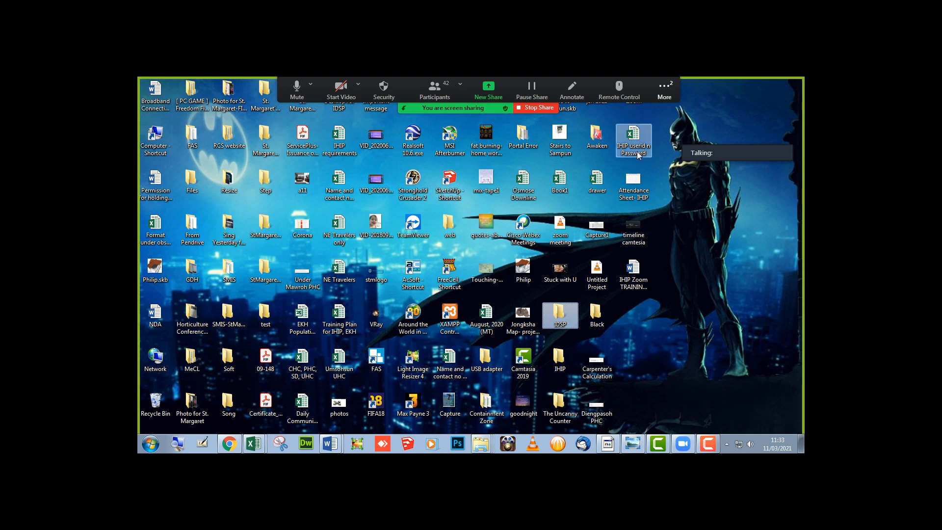
pyautogui.click(487, 285)
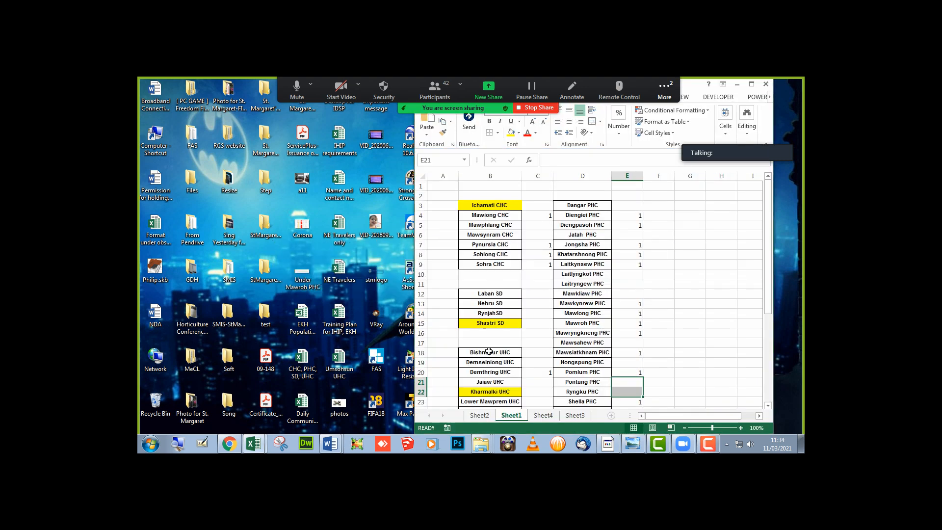
pyautogui.click(487, 415)
pyautogui.click(545, 297)
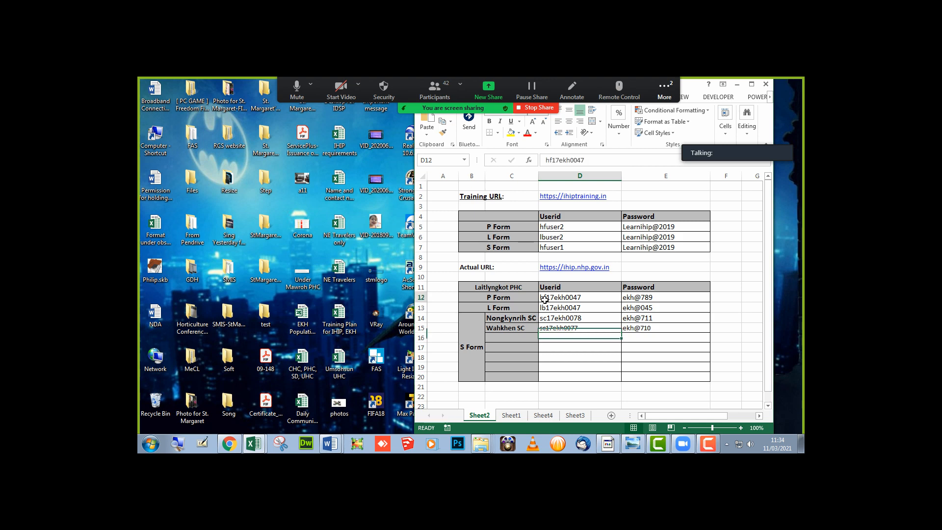
pyautogui.click(228, 445)
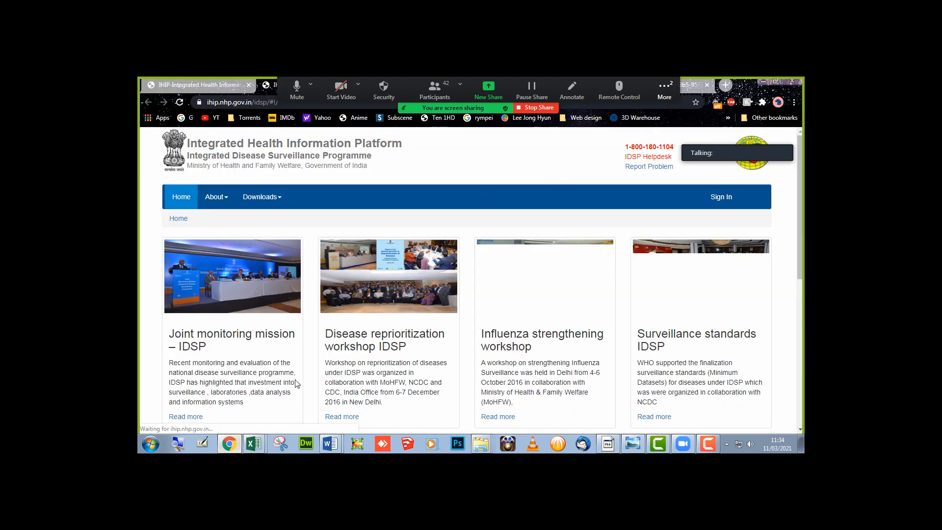
# - Open the IHIP sign-in page and paste the P Form user ID as the username
pyautogui.click(730, 201)
pyautogui.hotkey('alt', 'Tab')
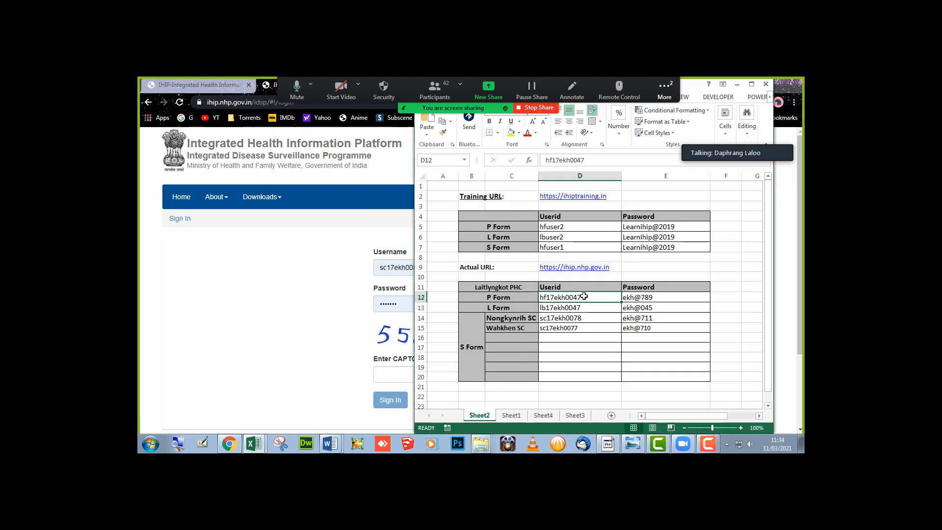
pyautogui.click(409, 282)
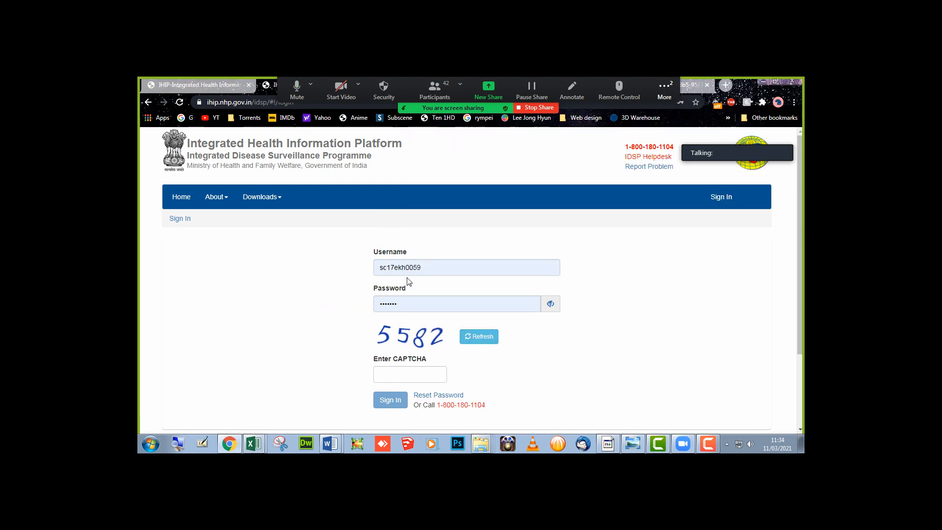
pyautogui.click(407, 271)
pyautogui.hotkey('ctrl', 'a')
pyautogui.write('hf17ekh0047')
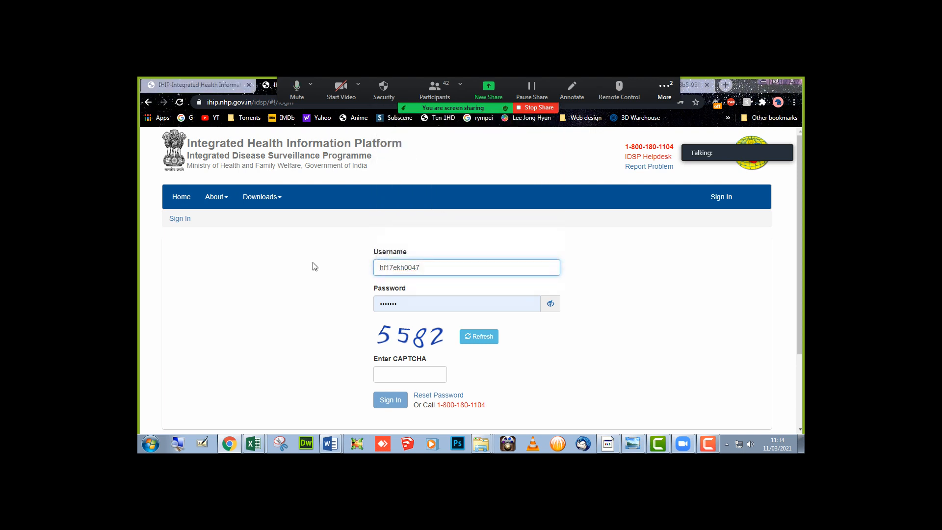
# - Copy the matching password from cell E12 into the password field
pyautogui.hotkey('alt', 'Tab')
pyautogui.click(656, 297)
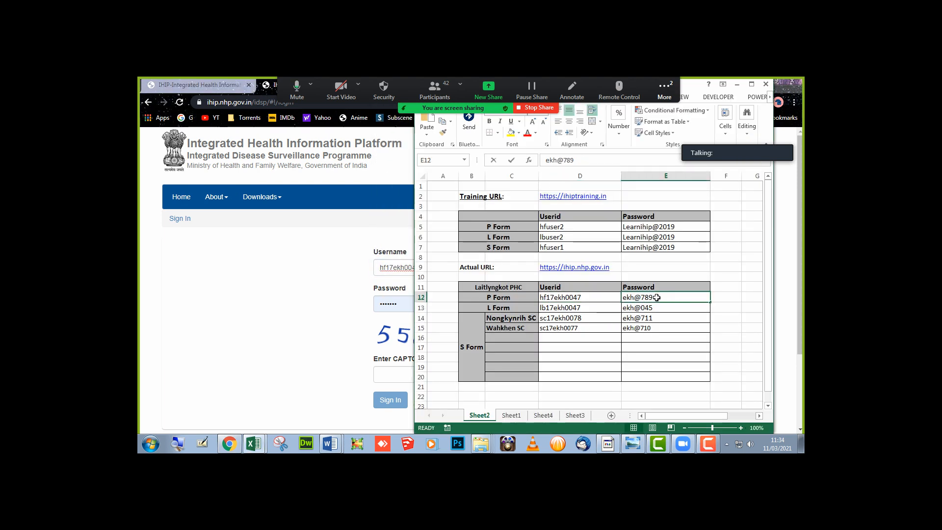
pyautogui.doubleClick(657, 298)
pyautogui.moveTo(656, 297); pyautogui.dragTo(542, 279)
pyautogui.hotkey('ctrl', 'c')
pyautogui.click(239, 300)
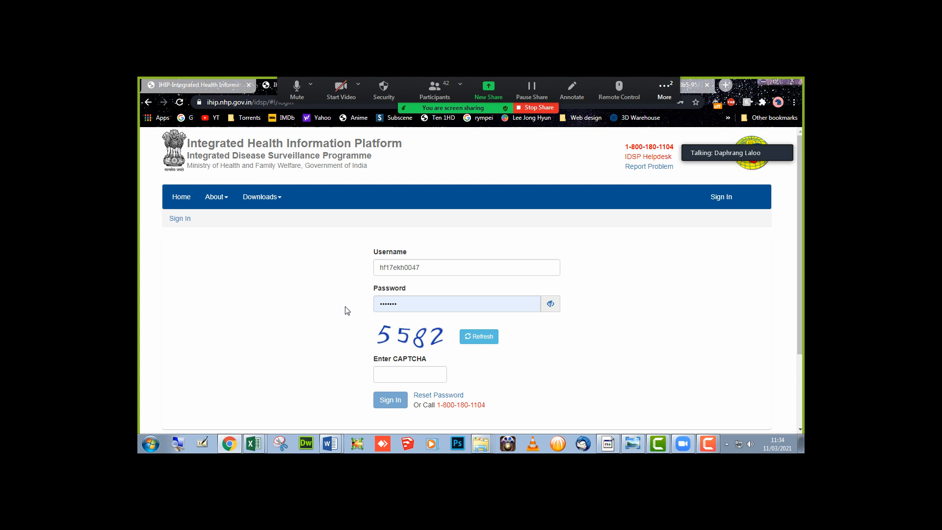
pyautogui.click(421, 301)
pyautogui.hotkey('ctrl', 'a')
pyautogui.hotkey('ctrl', 'v')
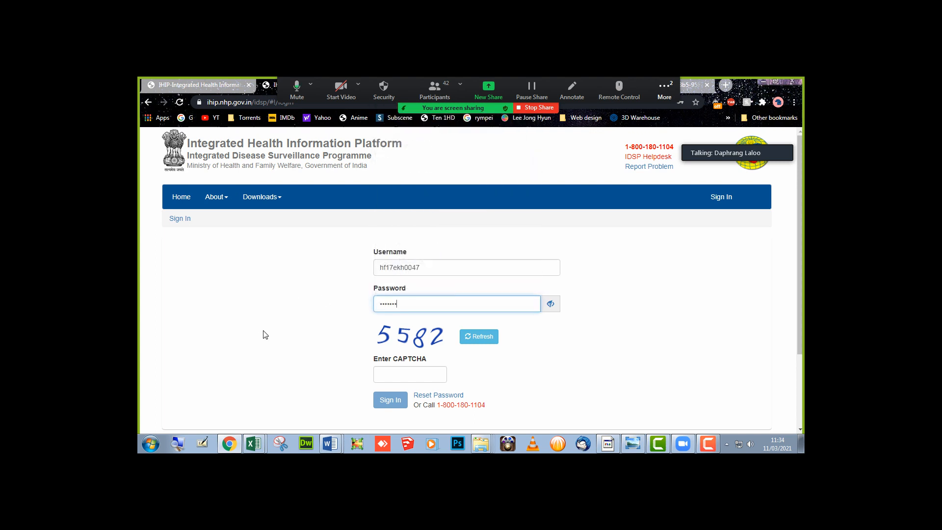
# - Enter the CAPTCHA to sign in, accept the notice, and save the login in the browser
pyautogui.click(391, 372)
pyautogui.write('558')
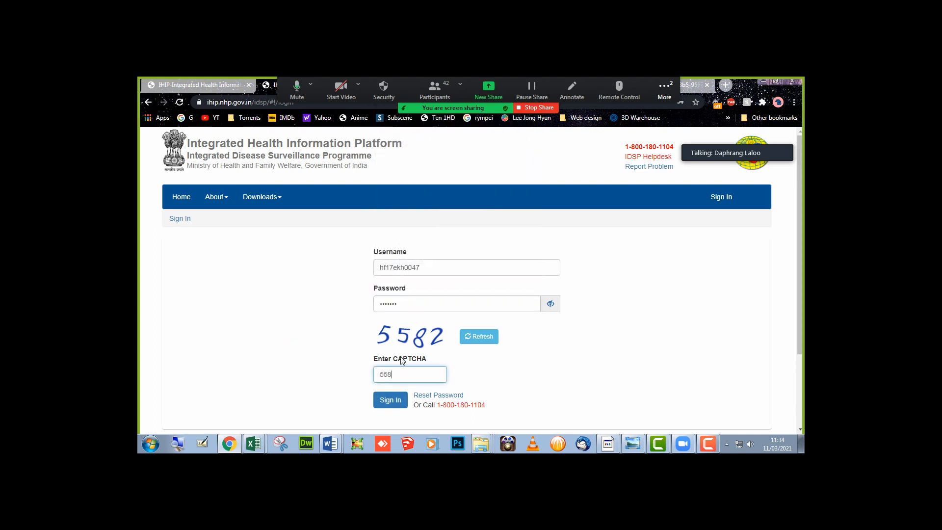
pyautogui.write('2')
pyautogui.press('Return')
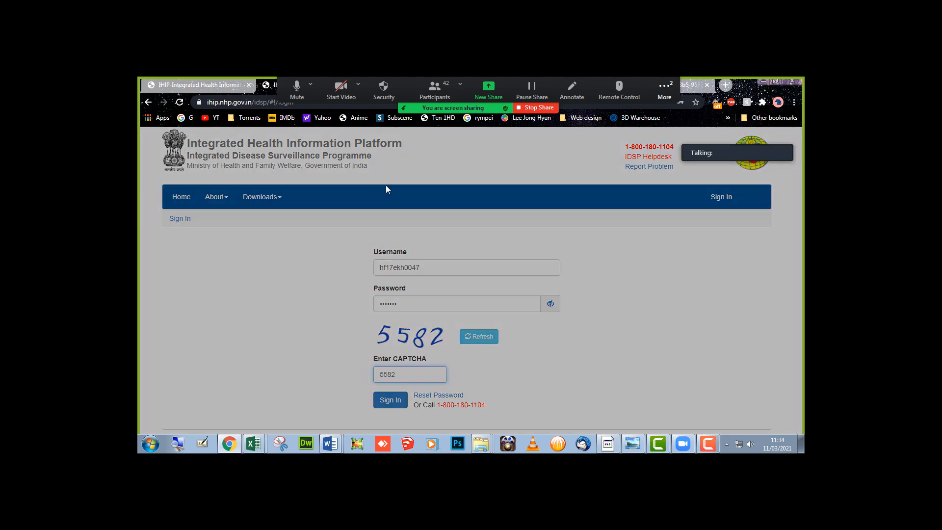
pyautogui.click(467, 343)
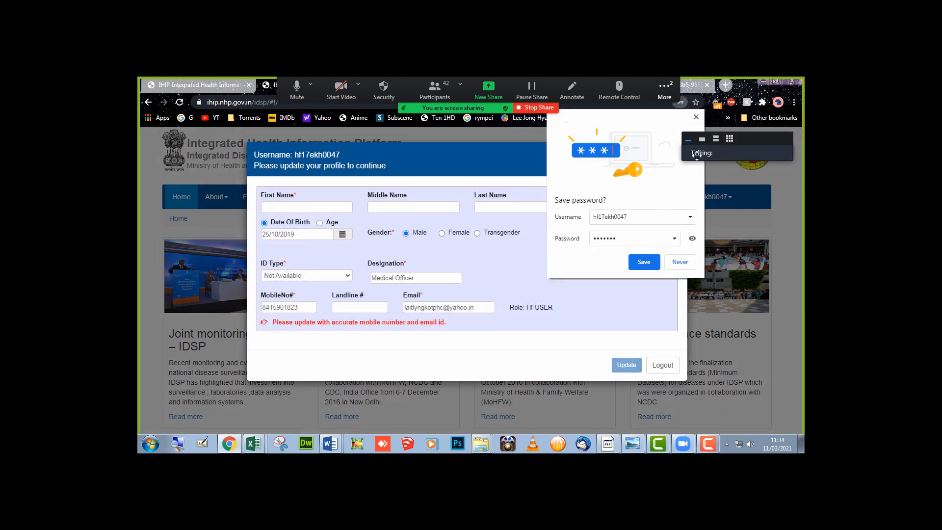
pyautogui.click(647, 261)
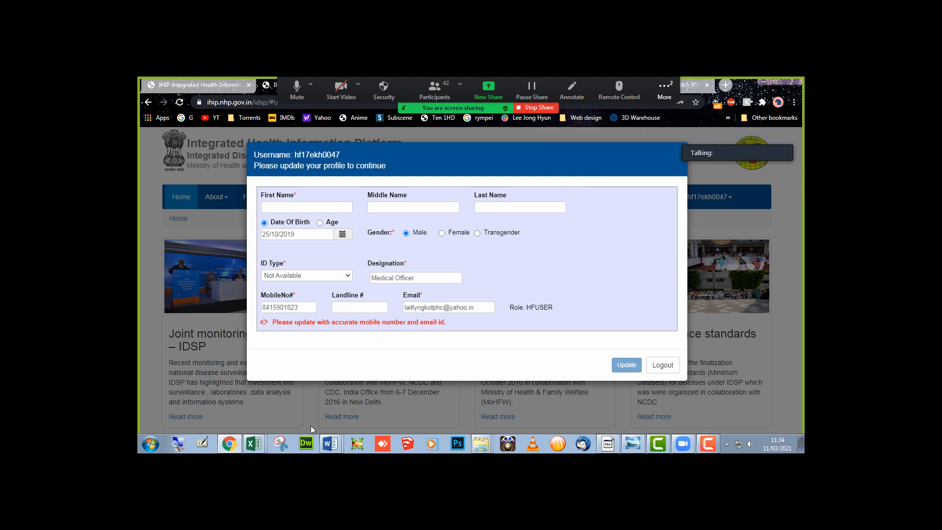
# - Change the designation to Pharmacist, fill in the first name, and update the profile
pyautogui.moveTo(336, 439)
pyautogui.moveTo(295, 154); pyautogui.dragTo(305, 154)
pyautogui.moveTo(422, 278); pyautogui.dragTo(371, 274)
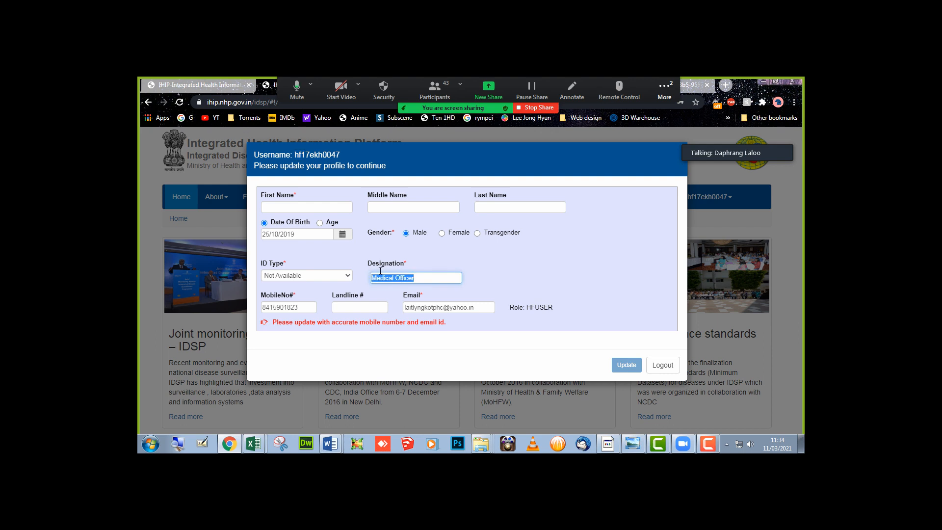
pyautogui.write('Ph')
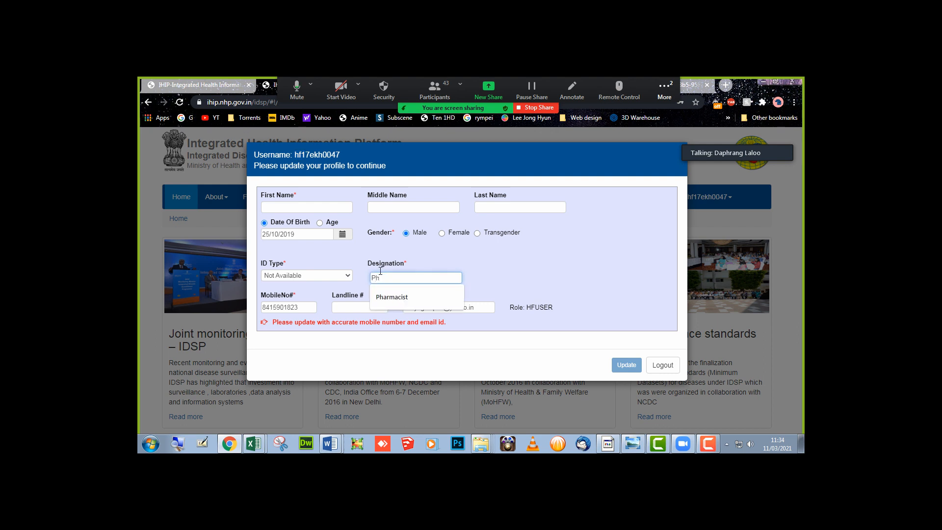
pyautogui.write('armacist')
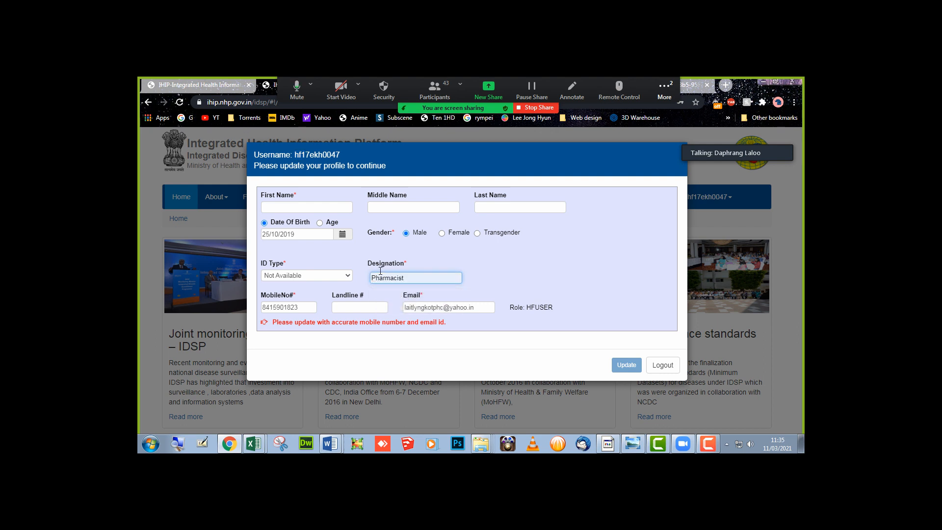
pyautogui.click(328, 210)
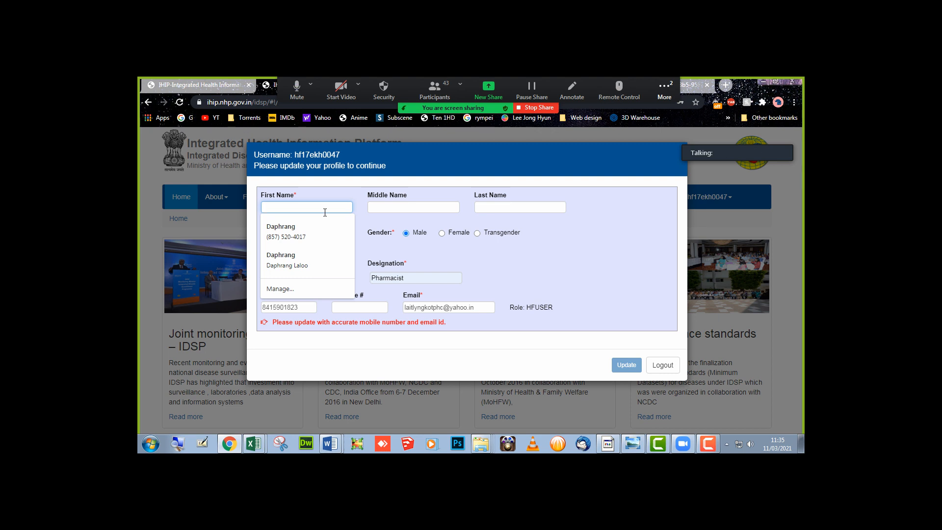
pyautogui.write('Mr')
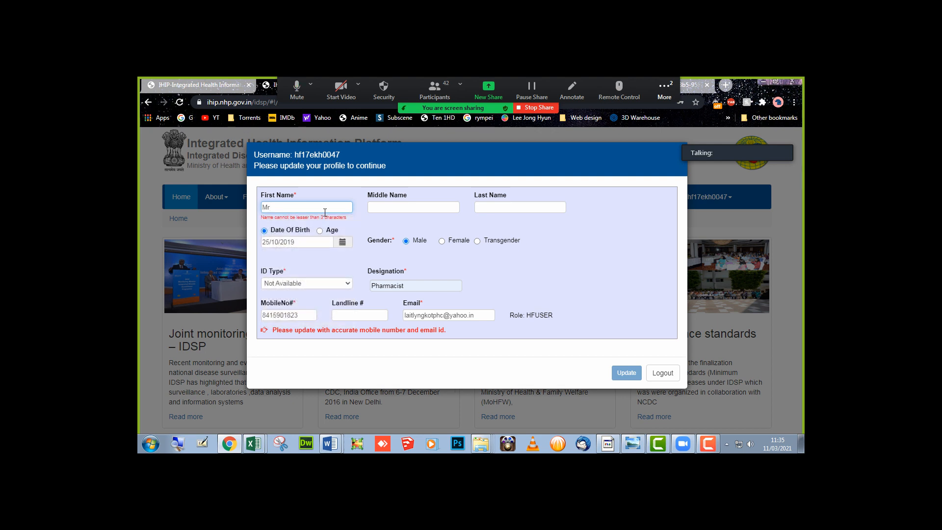
pyautogui.write('X')
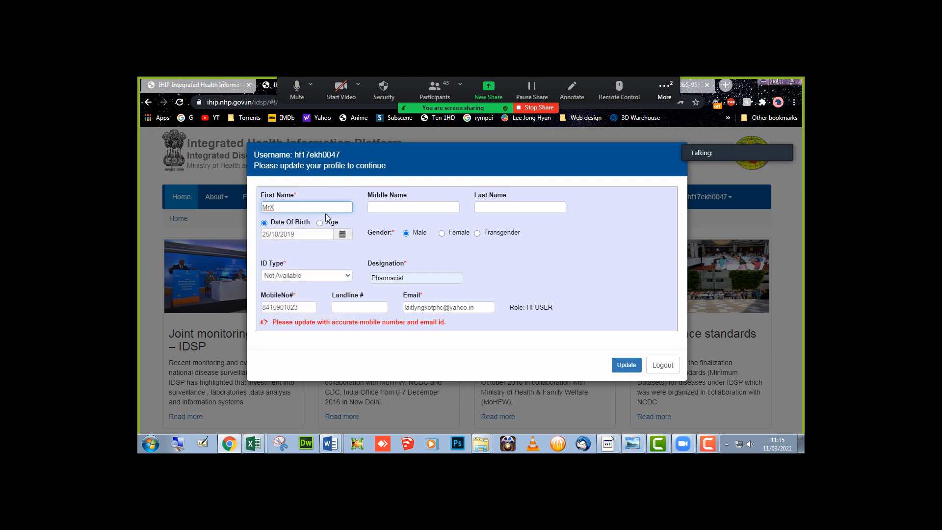
pyautogui.write('x')
pyautogui.click(625, 367)
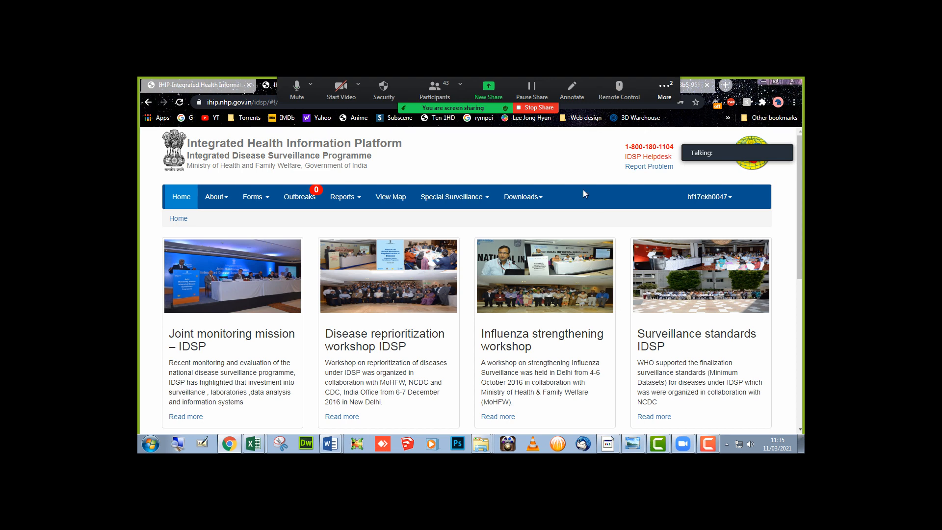
# - Open My Profile and review the user details and Laitlyngkot PHC facility mapping
pyautogui.click(725, 199)
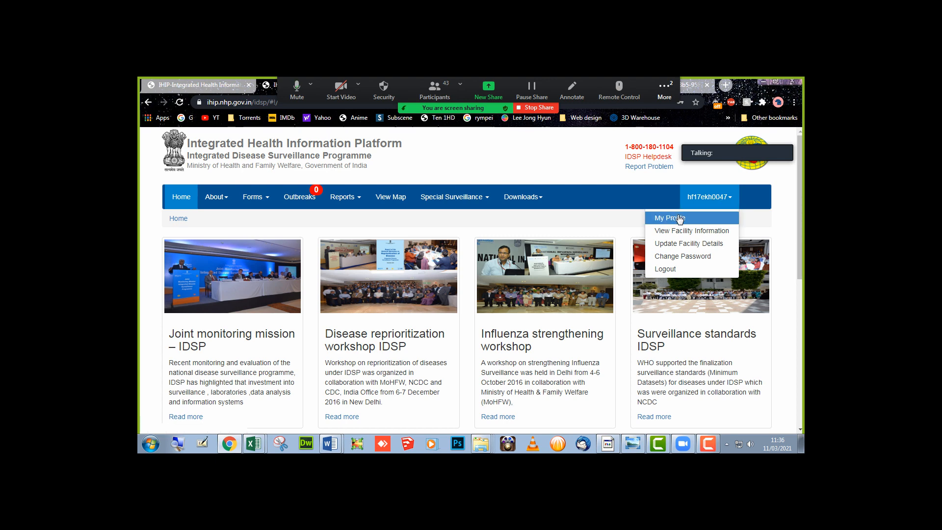
pyautogui.click(679, 218)
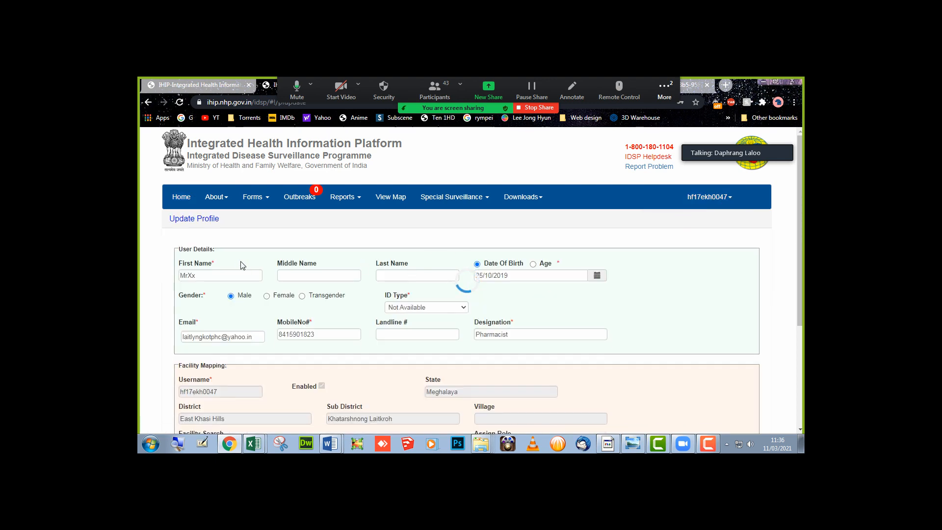
pyautogui.click(224, 276)
pyautogui.scroll(-2, 224, 277)
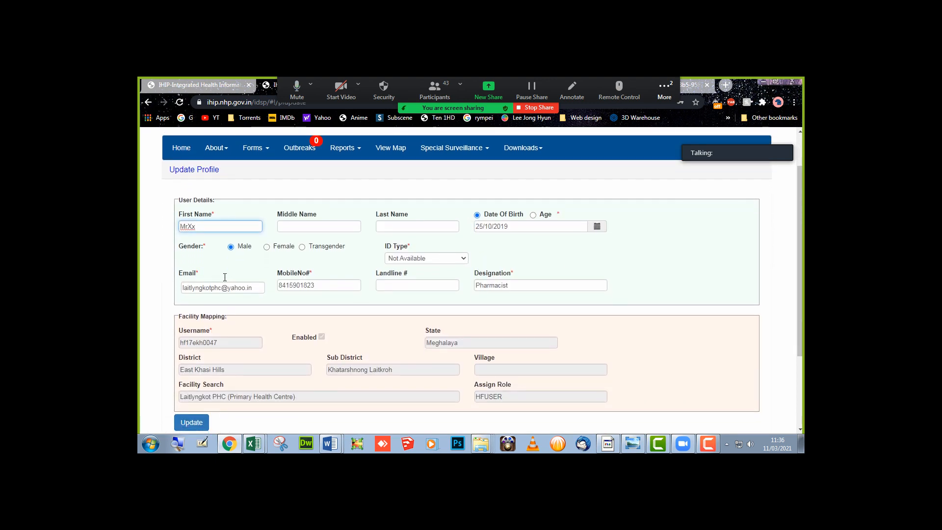
pyautogui.scroll(-1, 224, 279)
pyautogui.scroll(3, 225, 274)
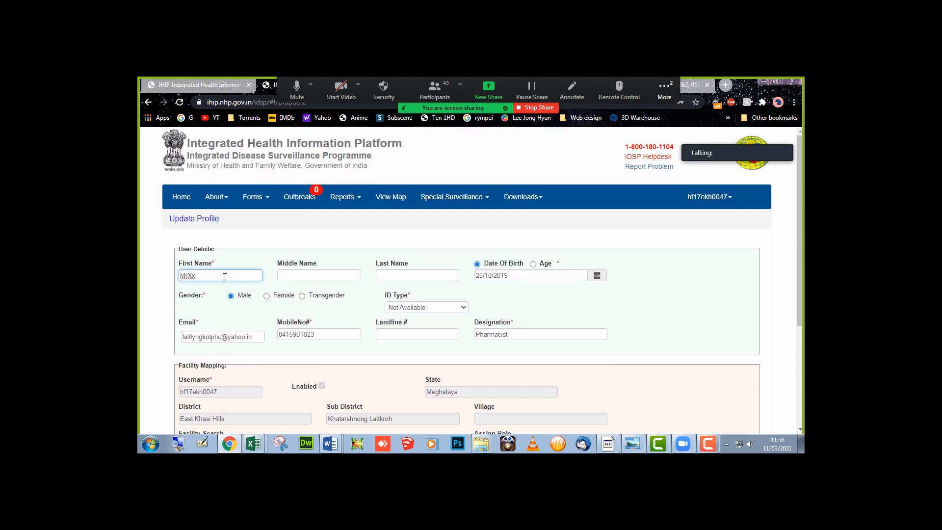
pyautogui.click(703, 196)
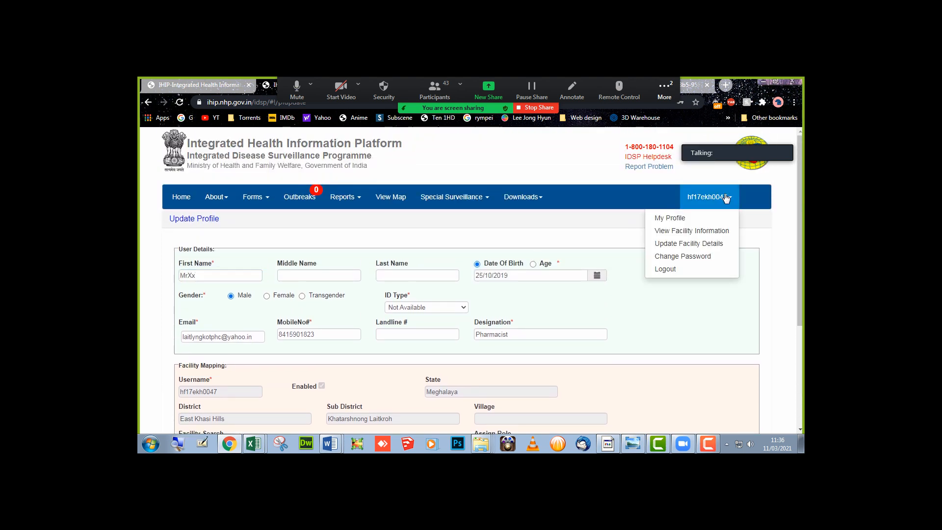
# - Open the Laitlyngkot PHC facility edit form and focus the Officer Incharge field
pyautogui.click(673, 244)
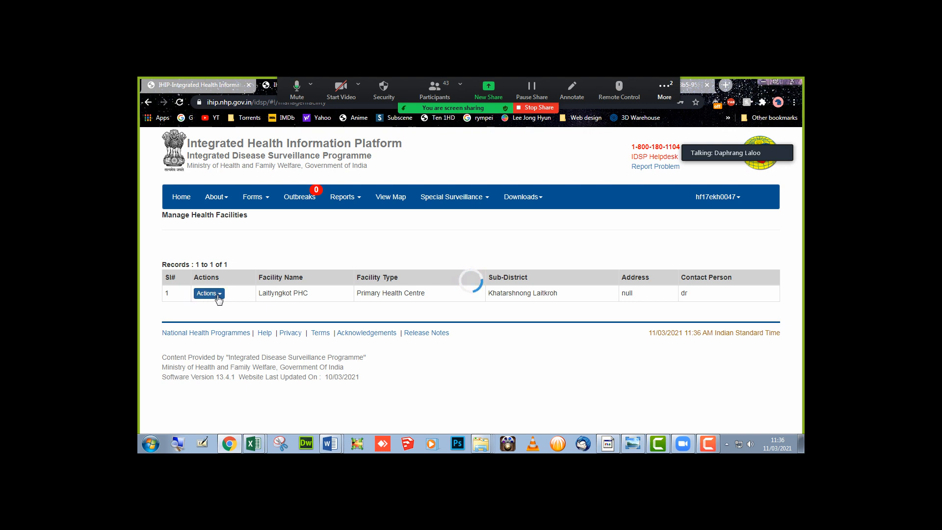
pyautogui.click(219, 295)
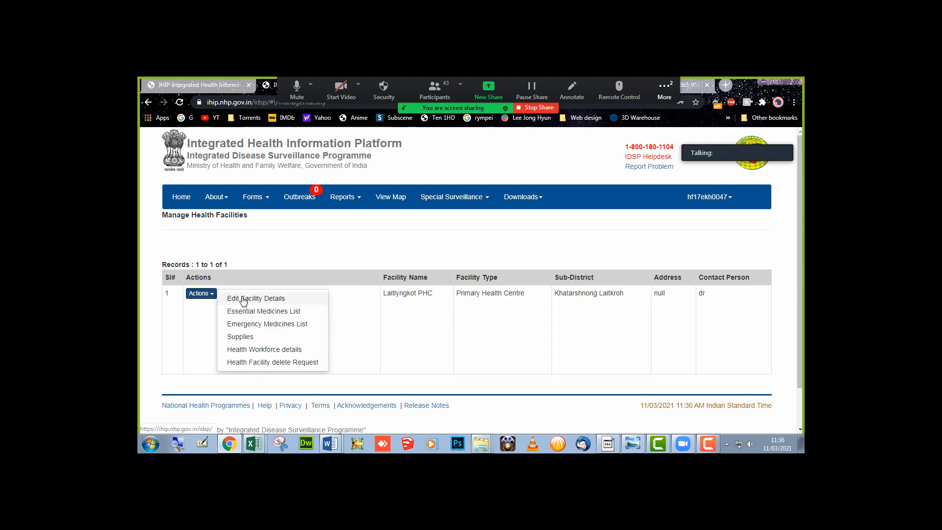
pyautogui.click(243, 299)
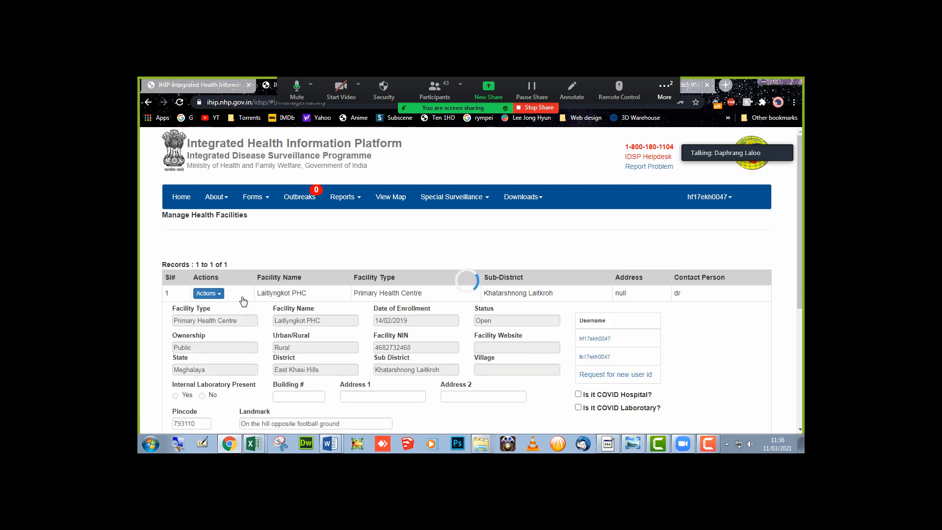
pyautogui.scroll(-4, 243, 301)
pyautogui.click(217, 282)
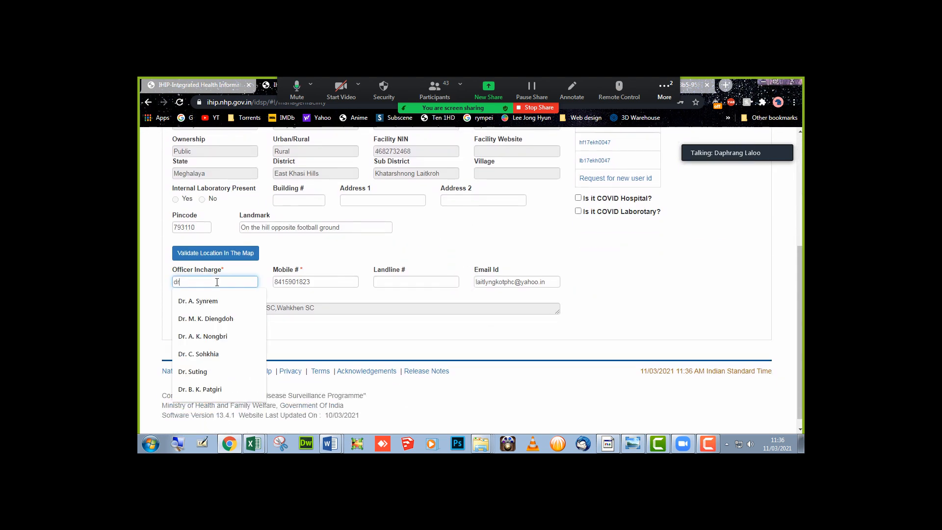
pyautogui.click(254, 444)
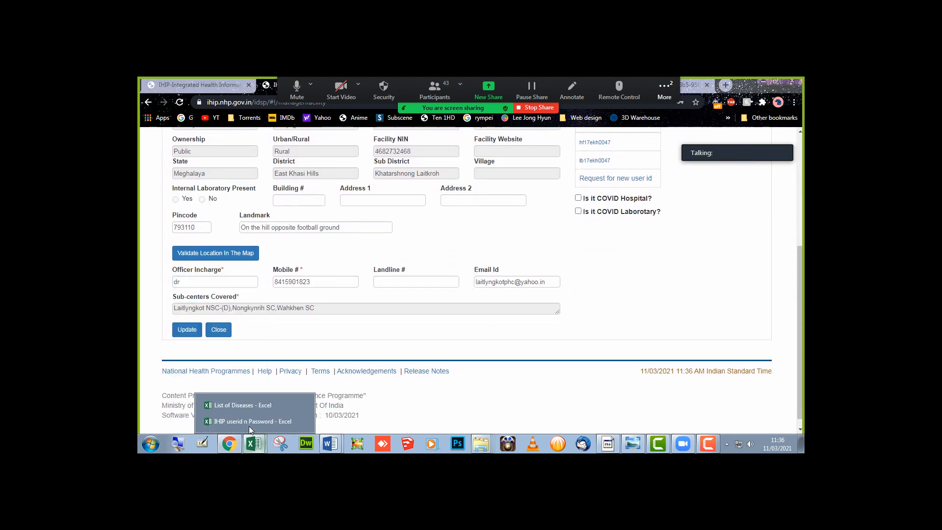
# - Copy Laitlyngkot PHC's doctor name from cell H10 on the MS sheet of the CHC, PHC, SD, UHC workbook
pyautogui.click(800, 444)
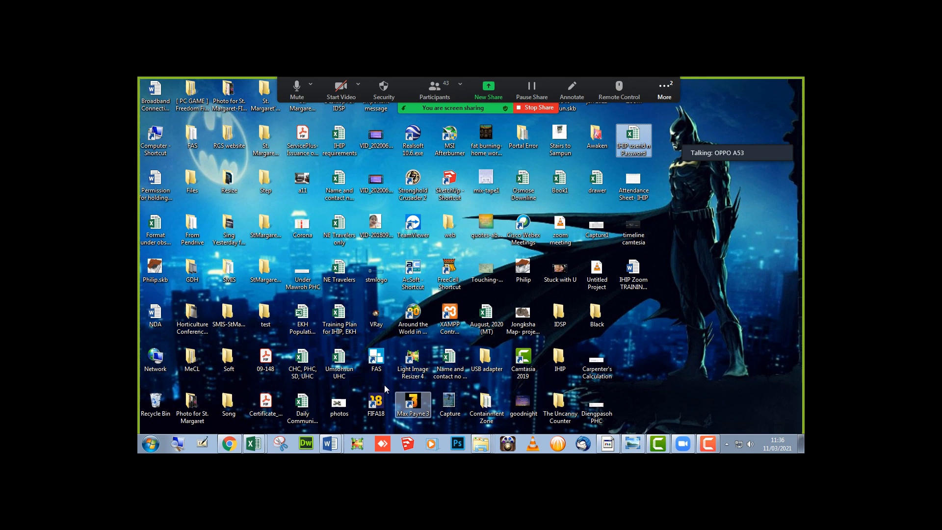
pyautogui.doubleClick(315, 362)
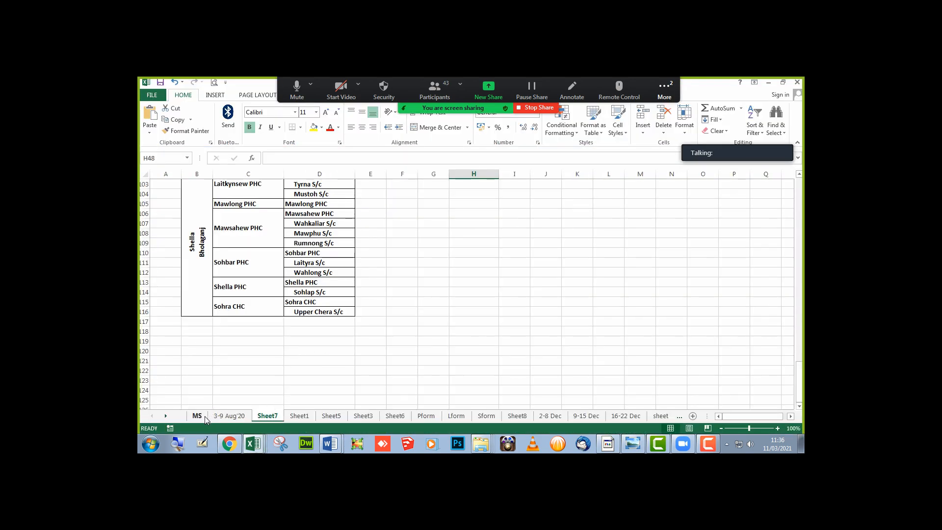
pyautogui.click(202, 416)
pyautogui.scroll(3, 303, 351)
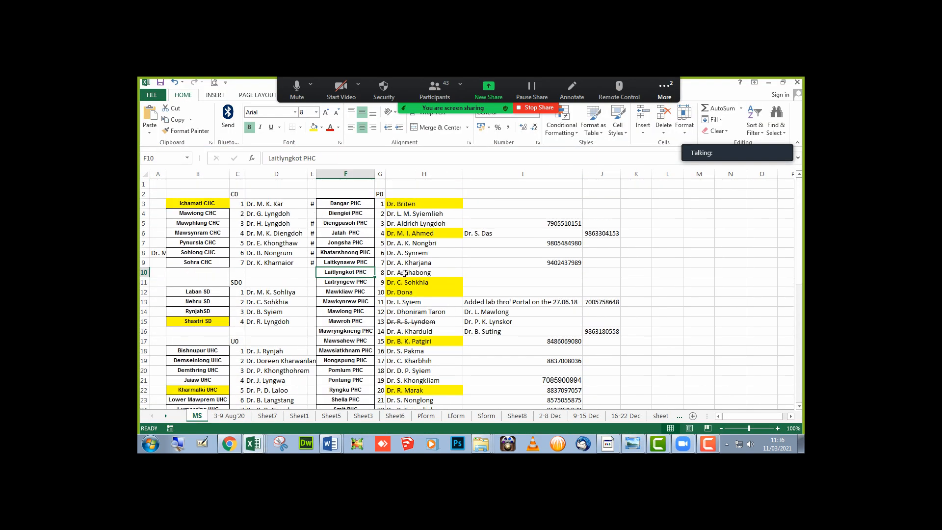
pyautogui.click(435, 270)
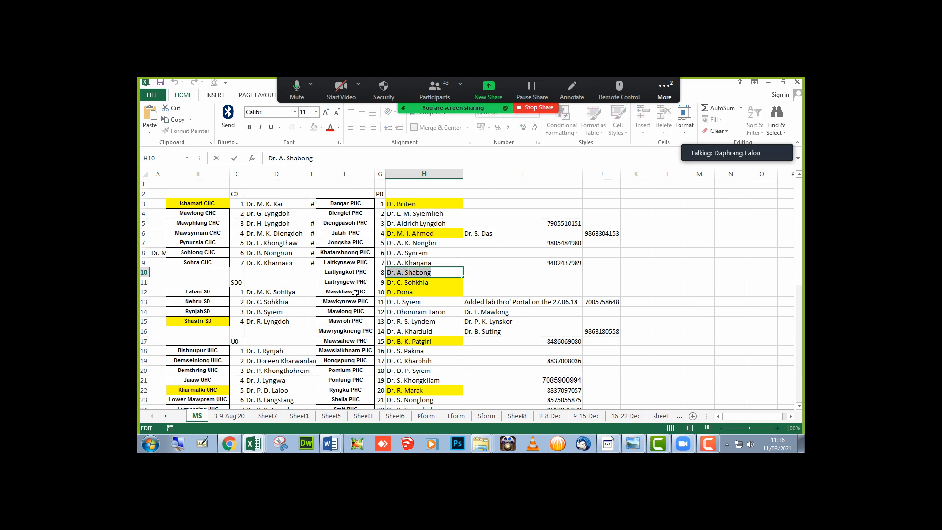
pyautogui.hotkey('alt', 'Tab')
pyautogui.hotkey('alt', 'Tab')
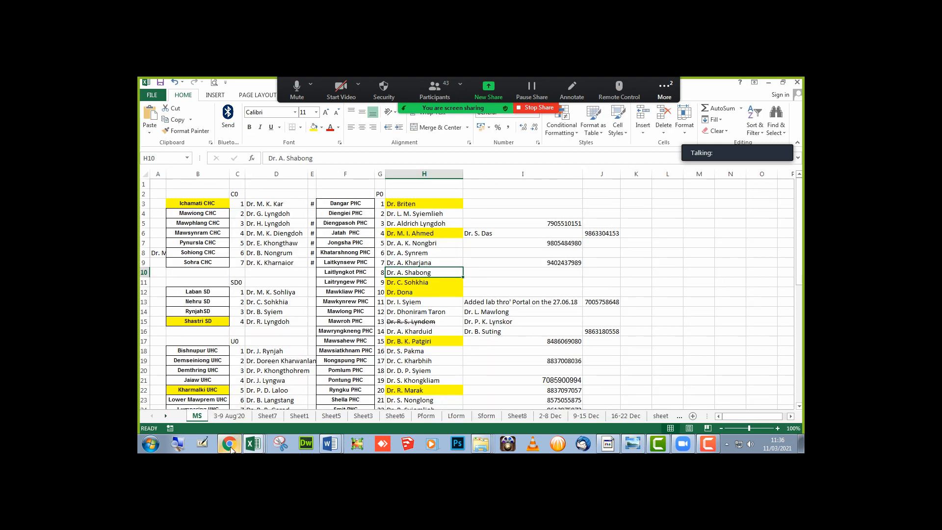
# - Replace the Officer Incharge text with the copied doctor's name
pyautogui.click(236, 439)
pyautogui.moveTo(241, 283); pyautogui.dragTo(148, 278)
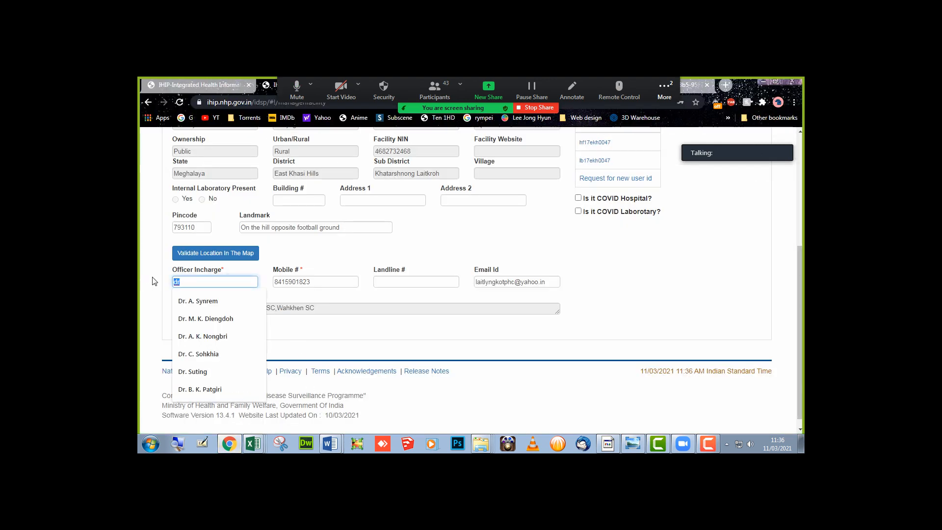
pyautogui.write('Dr. A. Shabong')
# - Review the Mobile # and Email Id fields, then open the Validate Location map
pyautogui.click(318, 282)
pyautogui.doubleClick(318, 282)
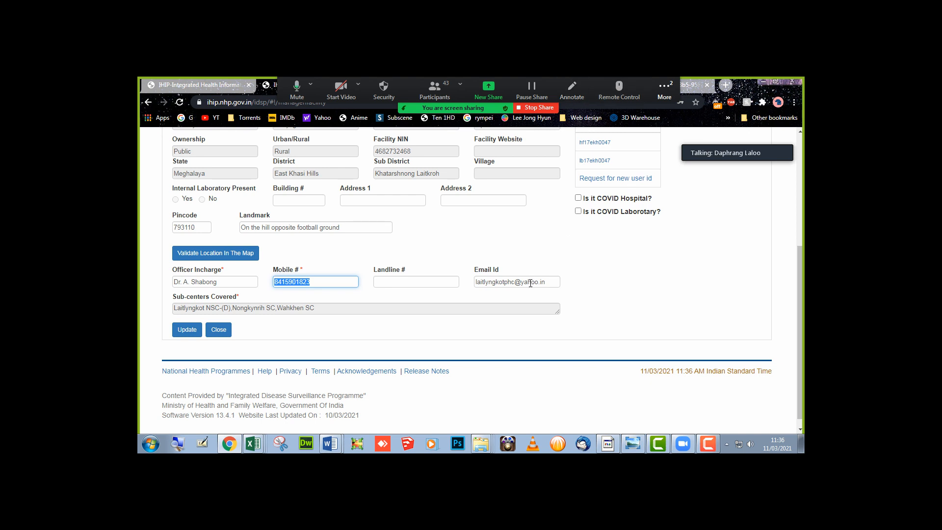
pyautogui.click(503, 284)
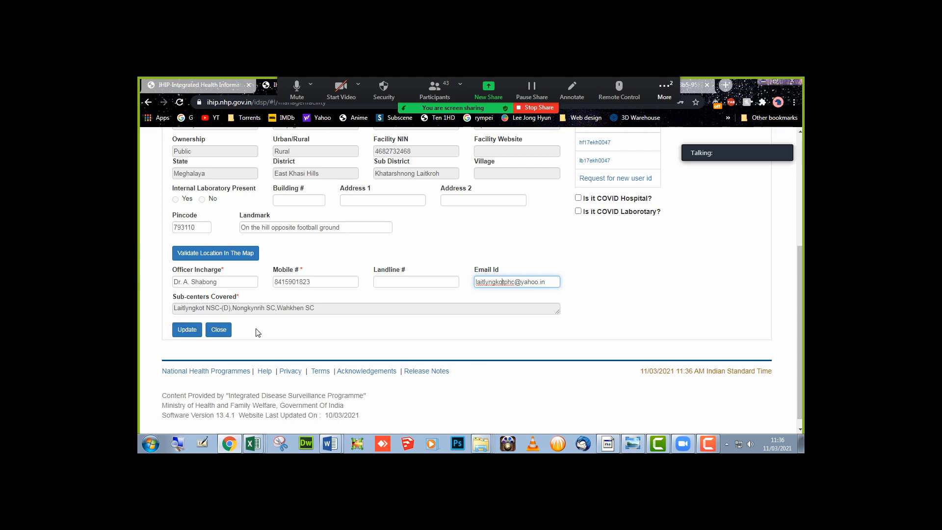
pyautogui.click(232, 258)
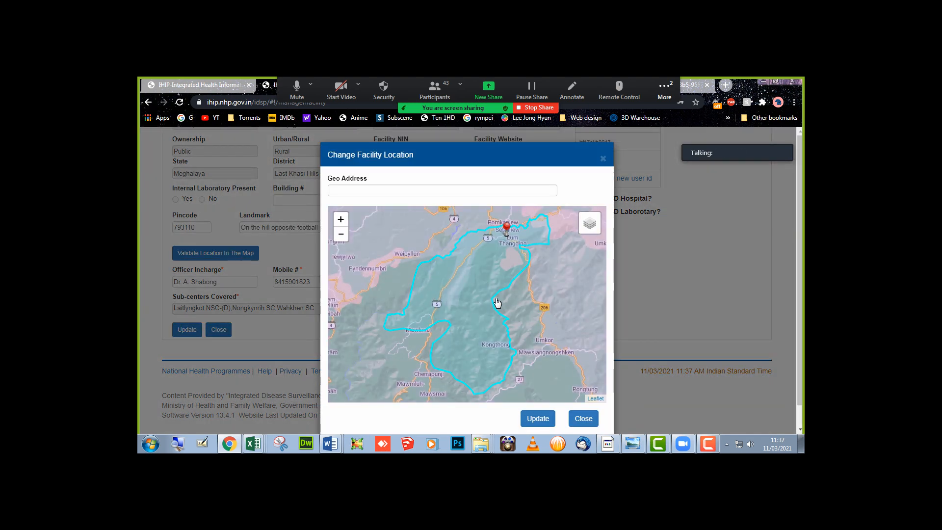
# - Reopen the facility location map and zoom in on Laitlyngkot
pyautogui.click(602, 159)
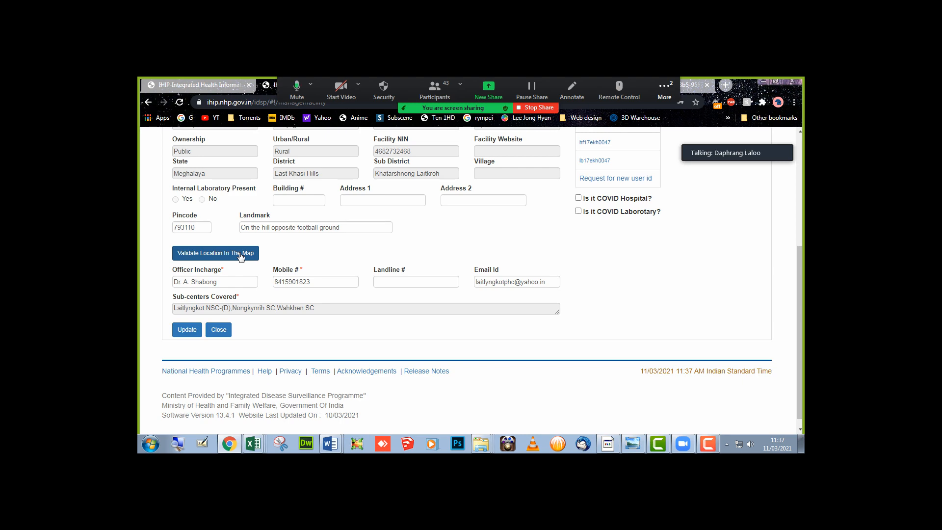
pyautogui.click(241, 255)
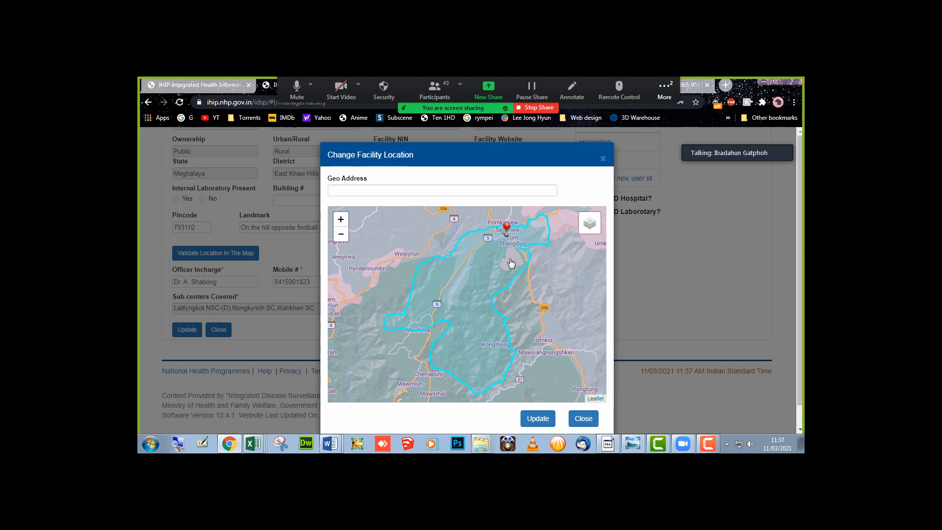
pyautogui.scroll(1, 513, 250)
pyautogui.scroll(3, 479, 322)
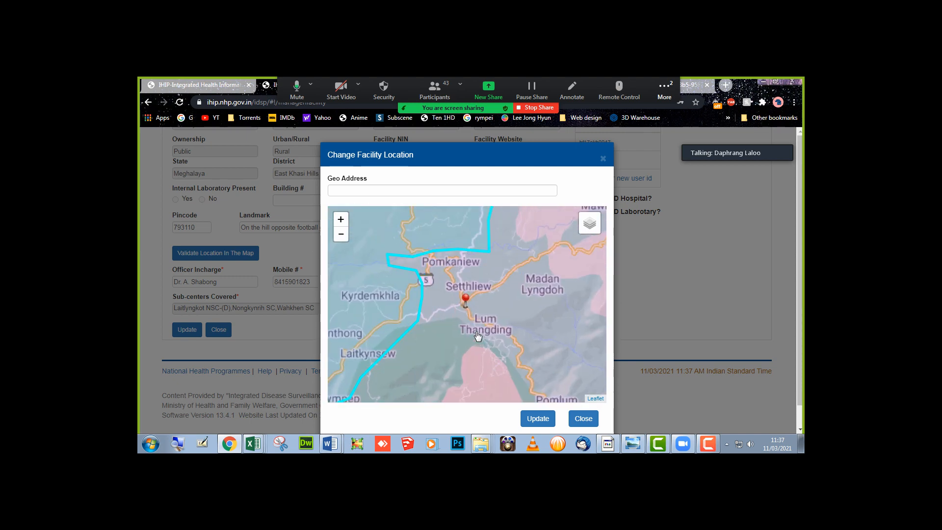
pyautogui.moveTo(469, 283); pyautogui.dragTo(466, 337)
pyautogui.scroll(1, 466, 337)
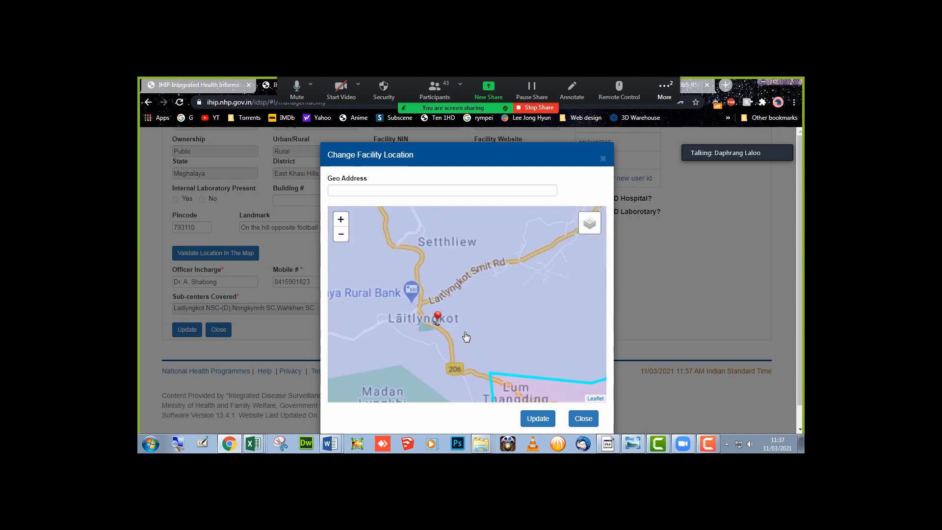
# - Nudge the facility marker slightly, try Update twice, and close the map
pyautogui.click(542, 421)
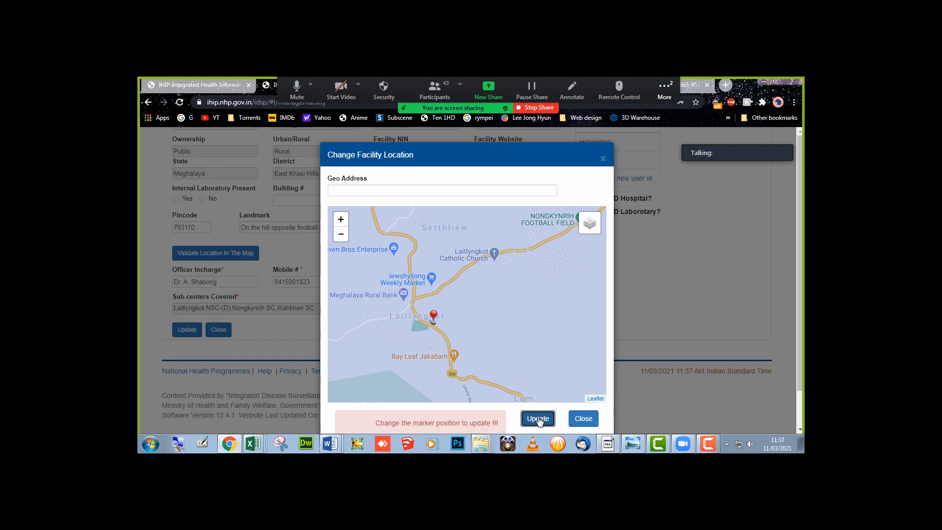
pyautogui.moveTo(431, 326); pyautogui.dragTo(433, 327)
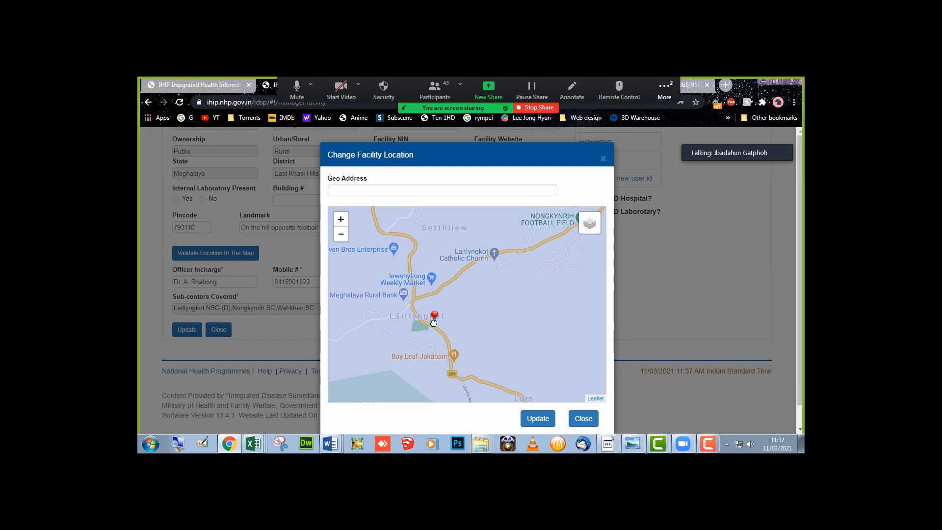
pyautogui.click(539, 418)
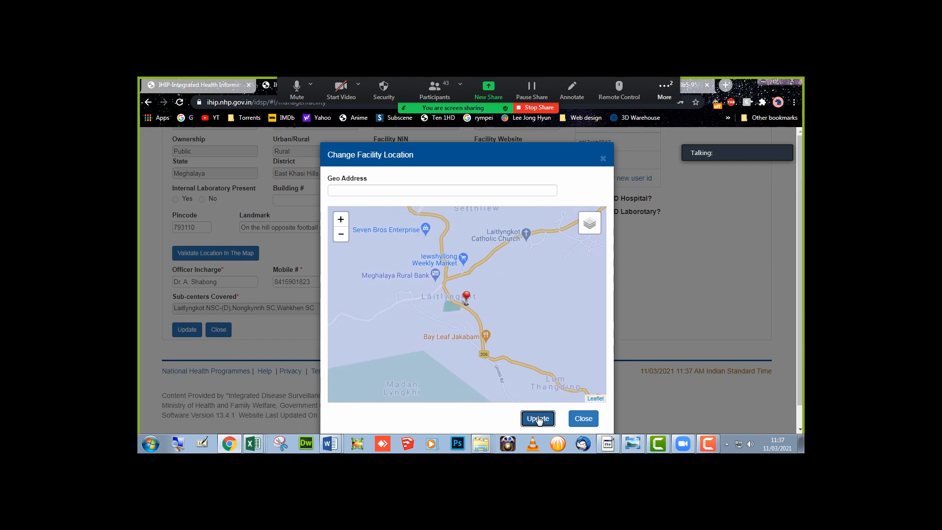
pyautogui.click(538, 419)
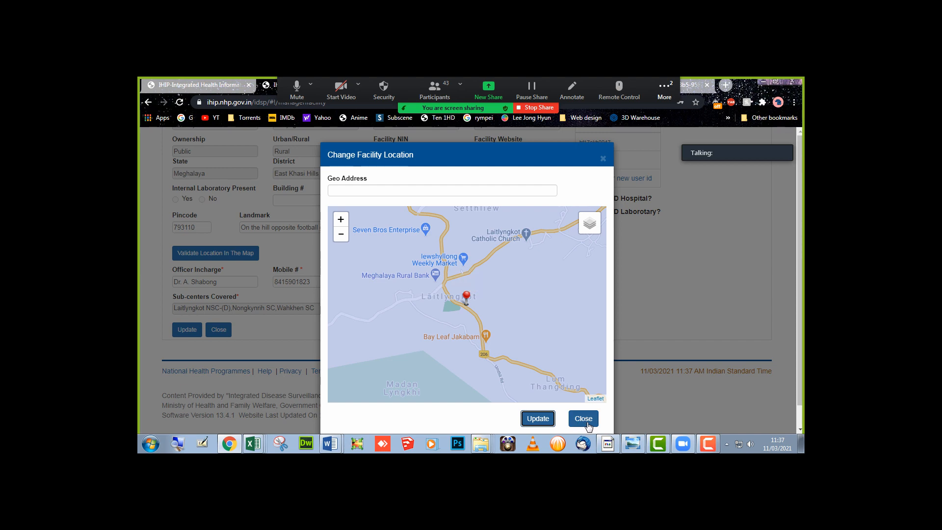
pyautogui.click(588, 423)
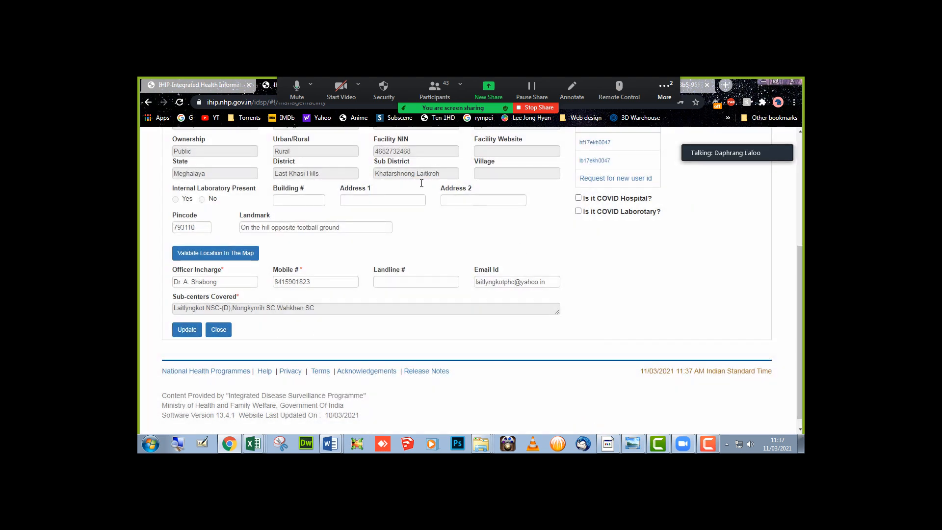
# - Submit the edited facility details and open Laitlyngkot PHC's Essential Medicines List
pyautogui.click(187, 330)
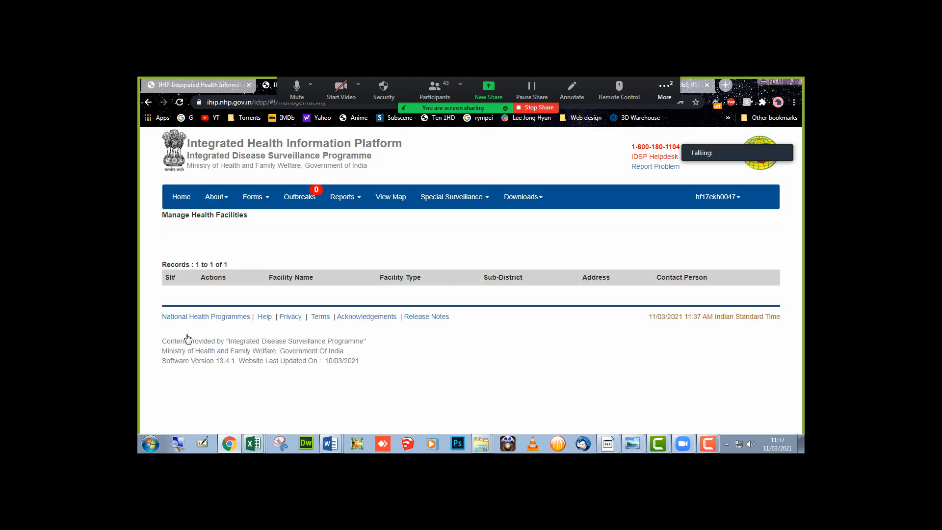
pyautogui.click(208, 293)
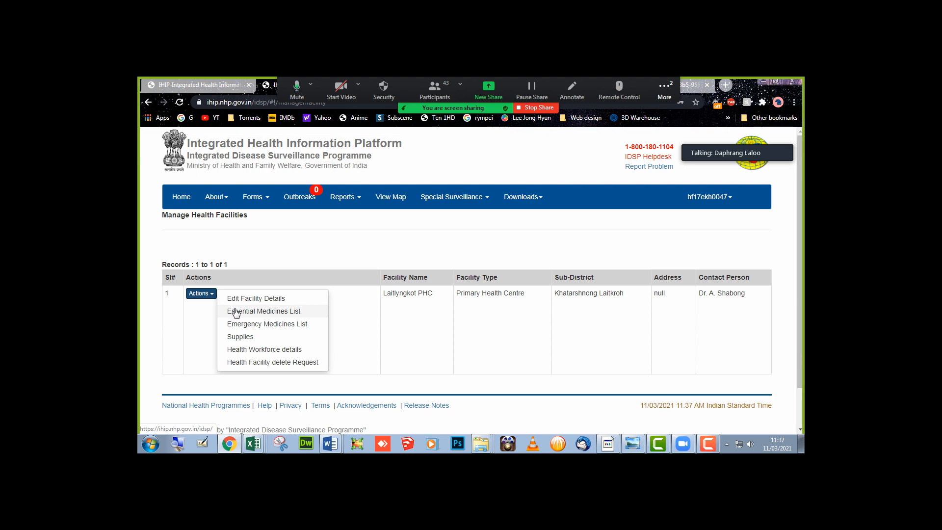
pyautogui.click(236, 312)
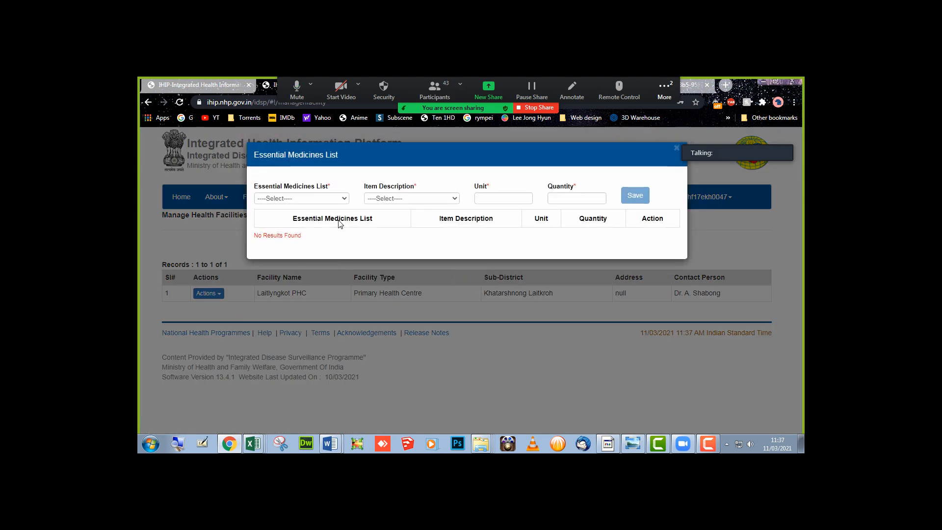
# - Browse the medicine categories, close the empty list, and show the facility actions again
pyautogui.click(345, 200)
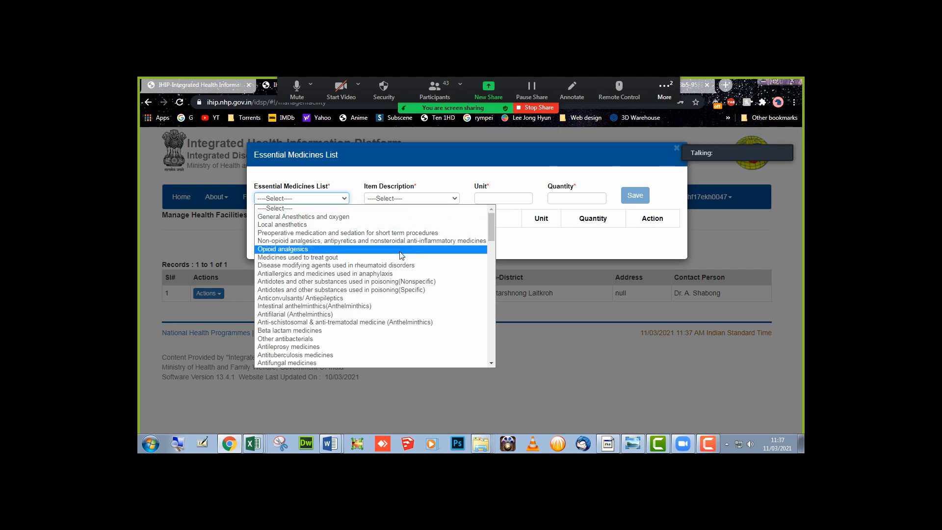
pyautogui.click(674, 154)
pyautogui.click(678, 151)
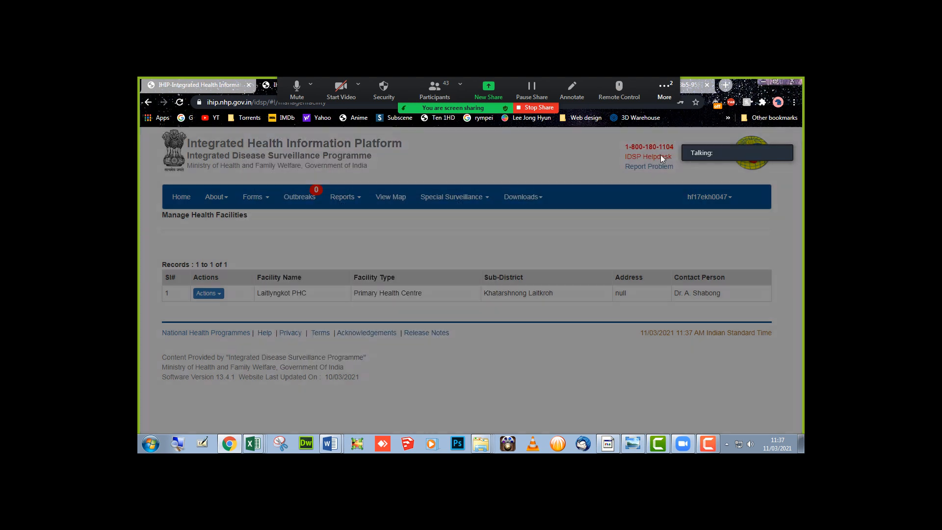
pyautogui.click(201, 294)
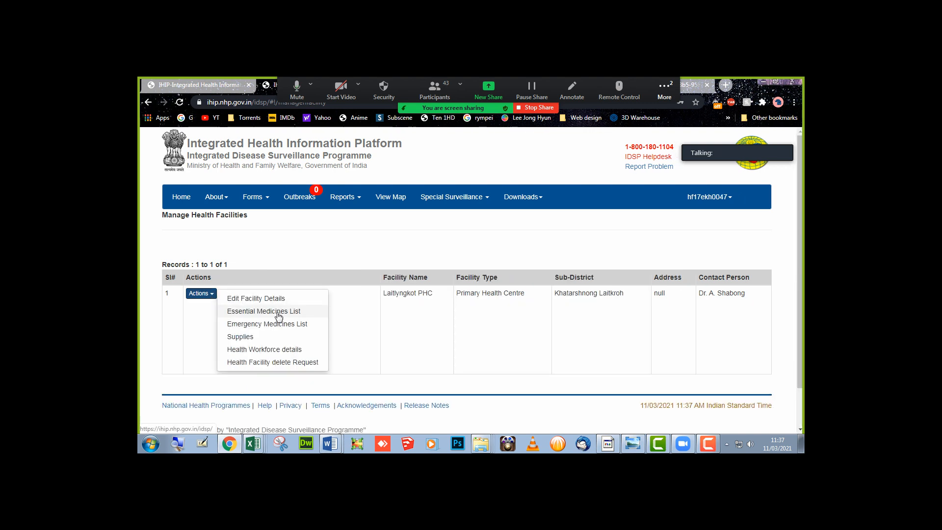
pyautogui.click(269, 350)
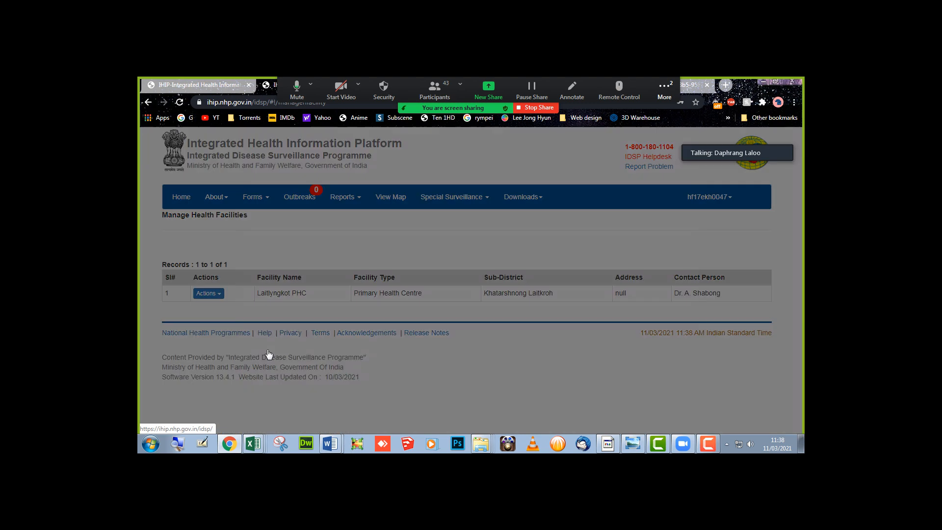
pyautogui.scroll(-1, 269, 354)
pyautogui.scroll(-1, 269, 353)
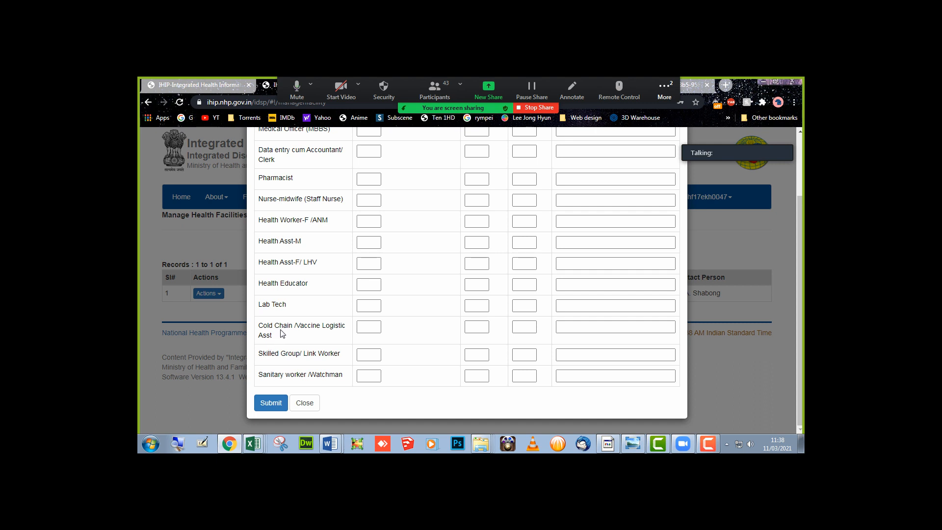
pyautogui.scroll(3, 283, 333)
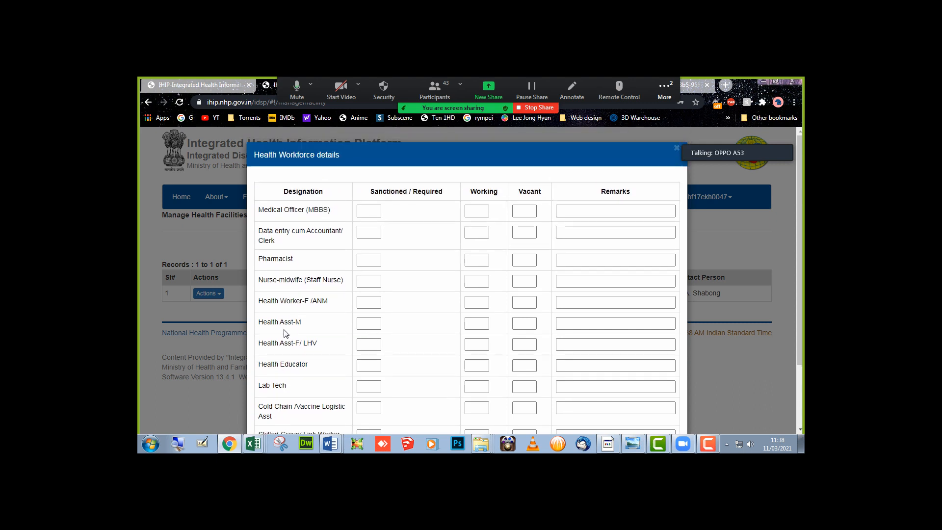
pyautogui.click(675, 150)
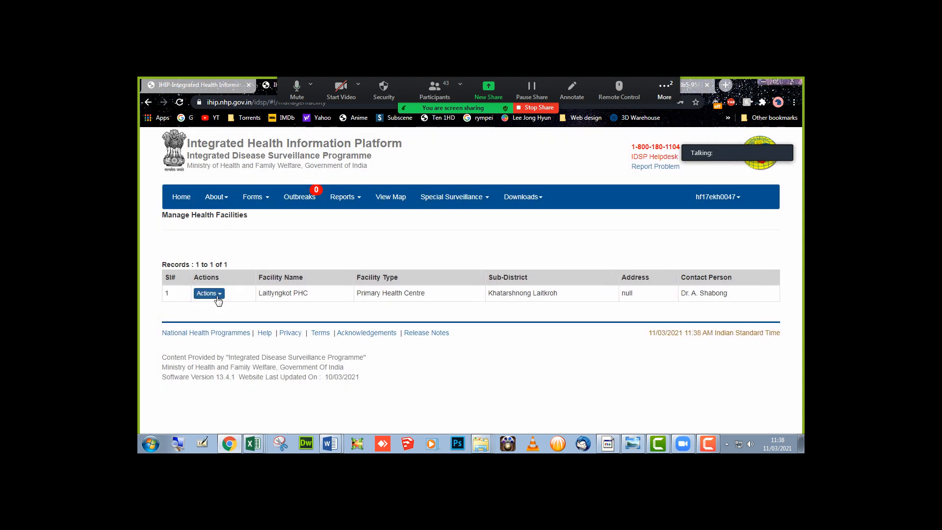
pyautogui.click(214, 294)
pyautogui.click(295, 247)
# - Open the Presumptive Cases Form from Forms and scroll through its fields
pyautogui.click(257, 202)
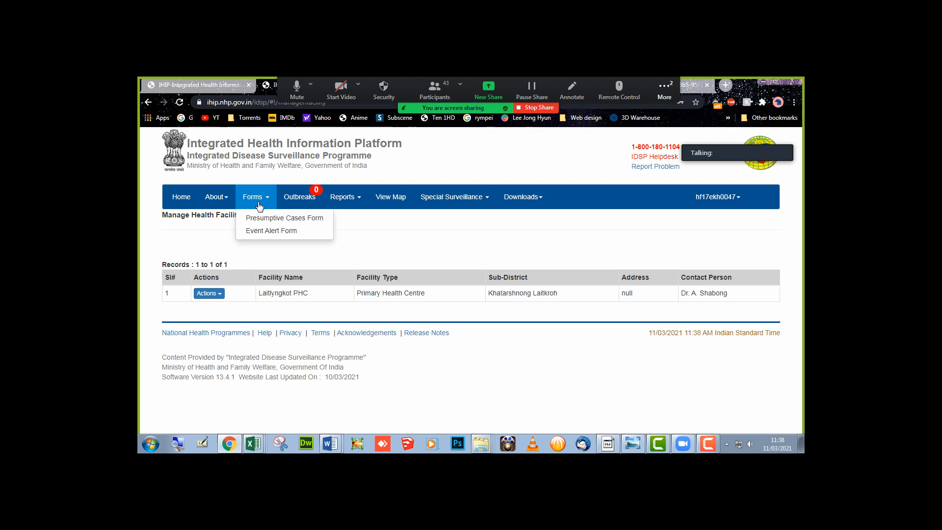
pyautogui.click(265, 222)
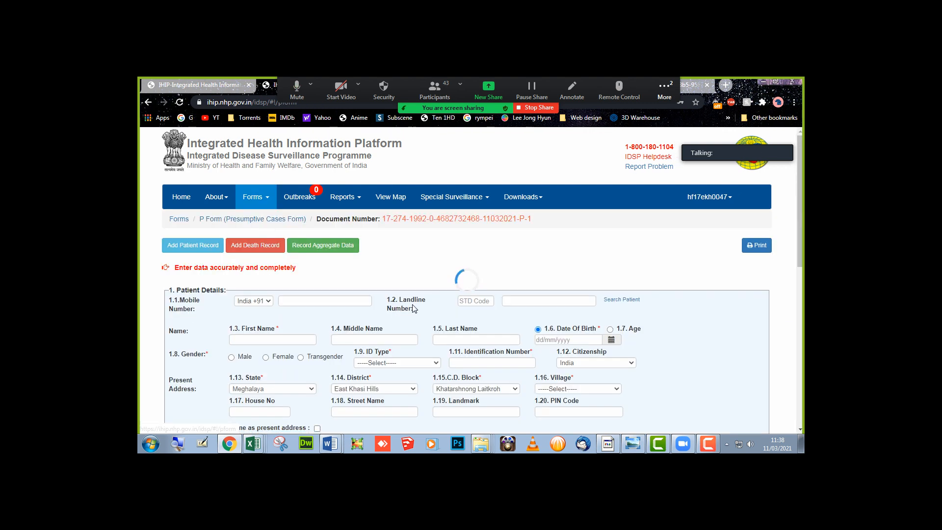
pyautogui.scroll(-4, 412, 308)
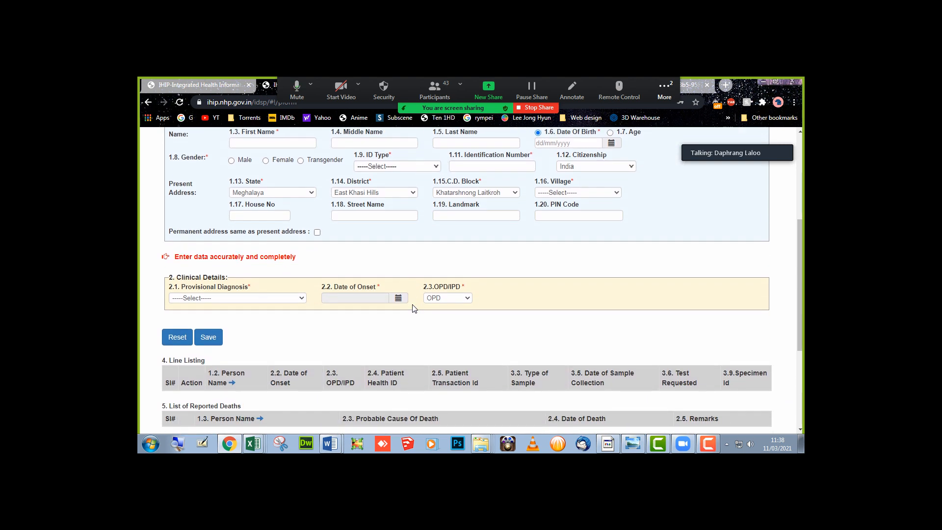
pyautogui.scroll(-3, 412, 308)
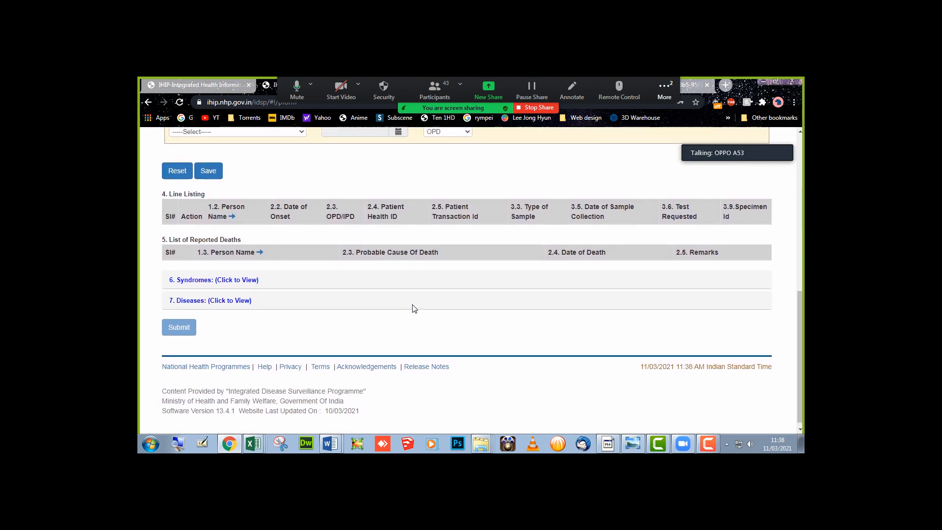
pyautogui.scroll(5, 412, 308)
pyautogui.scroll(1, 412, 305)
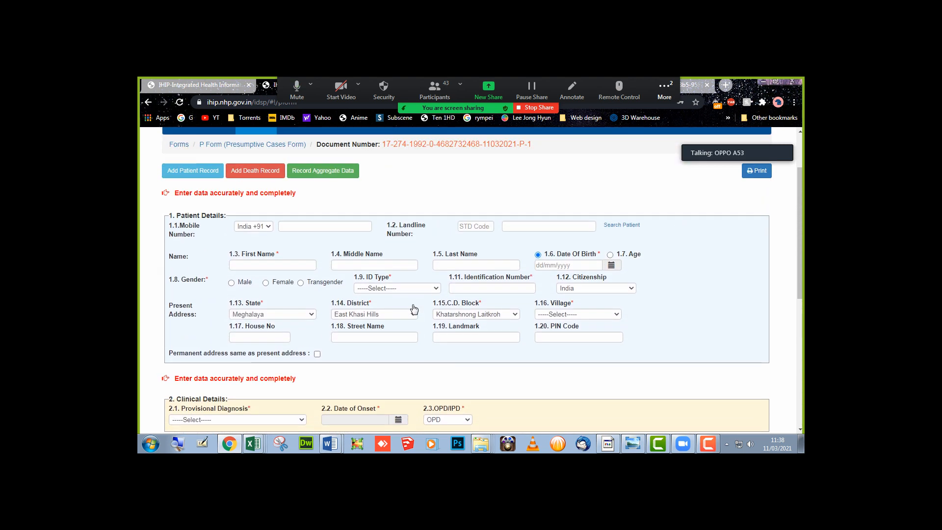
pyautogui.scroll(-2, 408, 305)
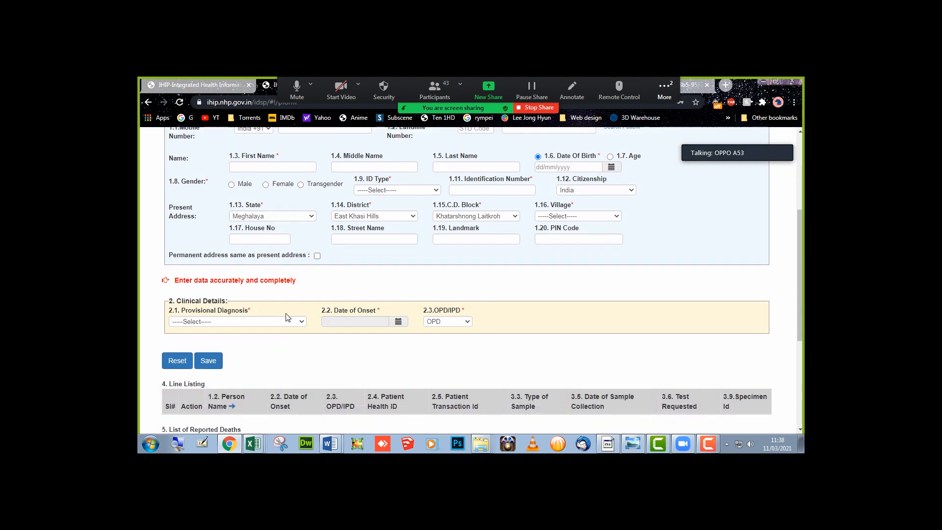
# - Browse the Village dropdown and close it without choosing a village
pyautogui.click(558, 220)
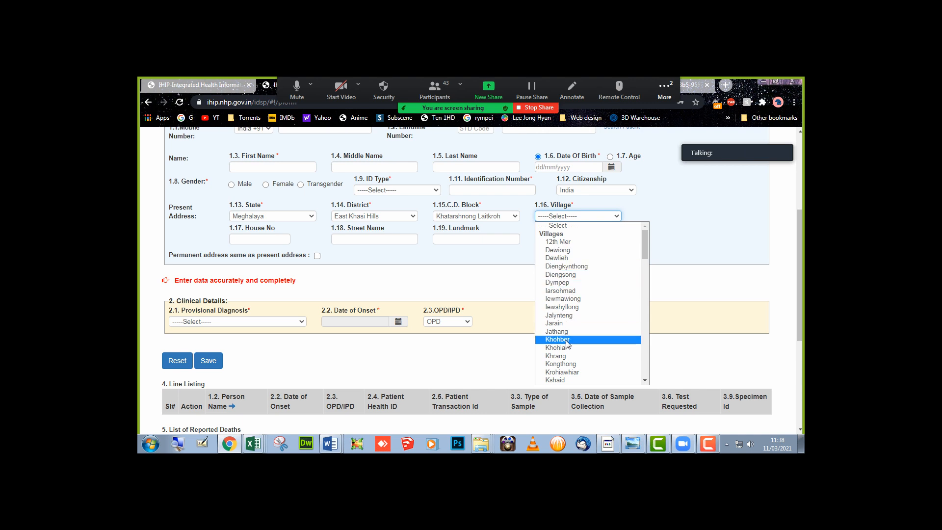
pyautogui.scroll(-8, 573, 373)
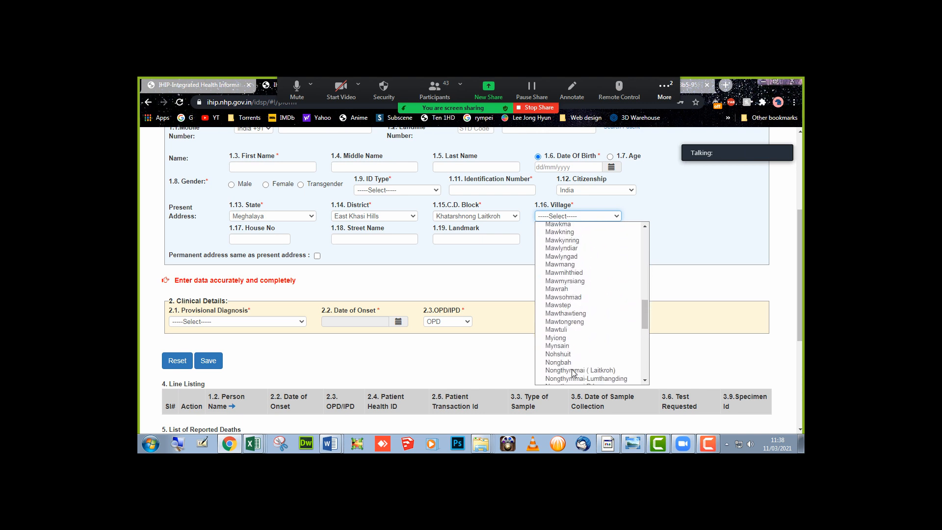
pyautogui.scroll(5, 574, 373)
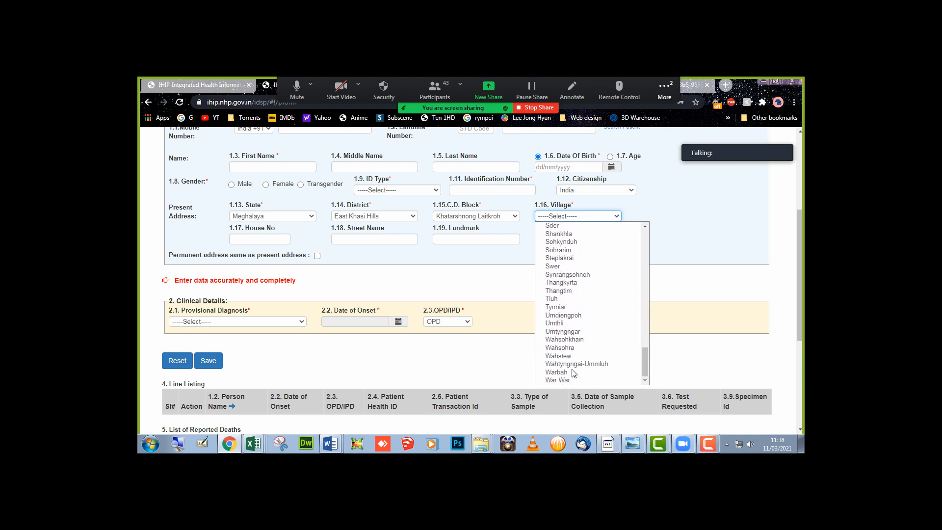
pyautogui.click(700, 283)
pyautogui.scroll(4, 684, 289)
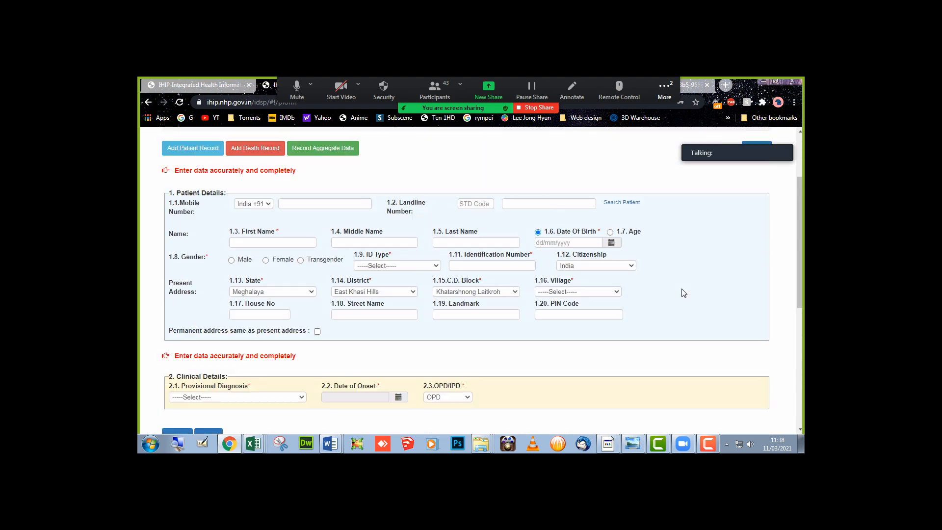
pyautogui.click(709, 197)
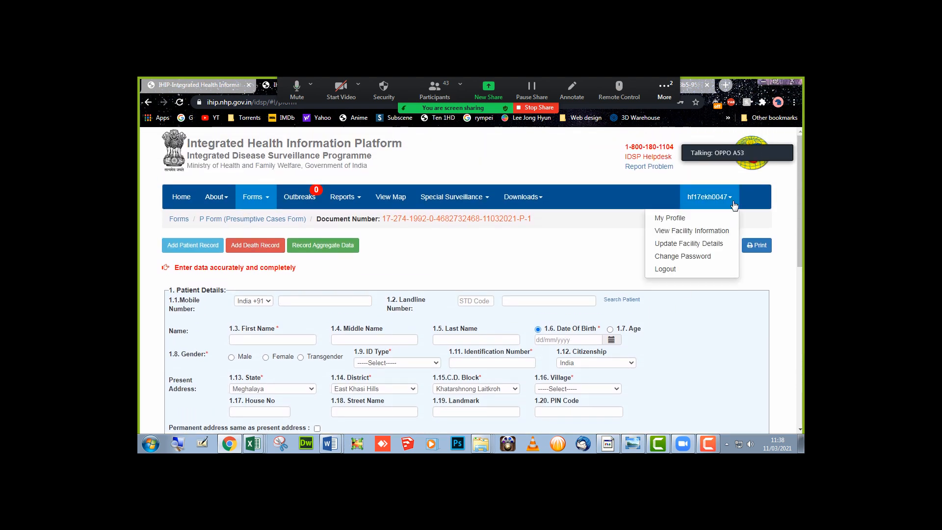
# - Log out of the facility account and copy the L Form user id from the credentials workbook
pyautogui.click(686, 274)
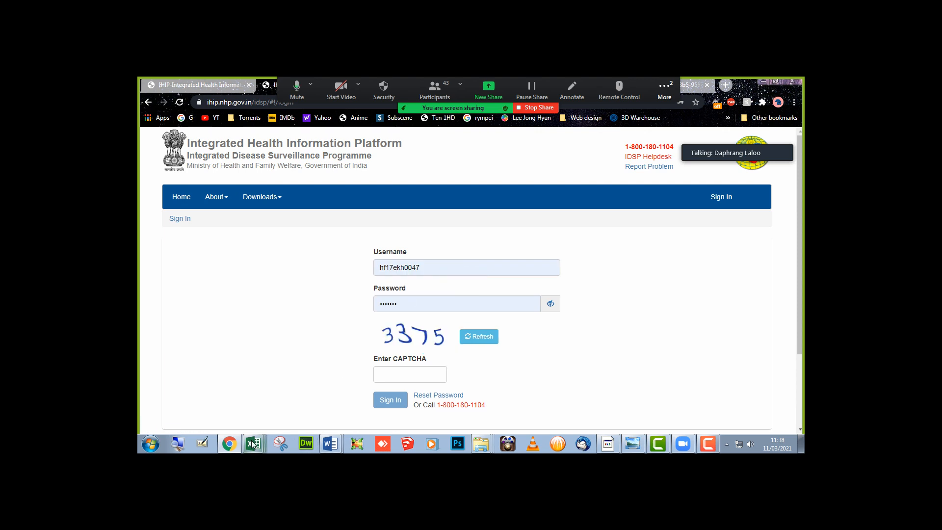
pyautogui.moveTo(330, 444)
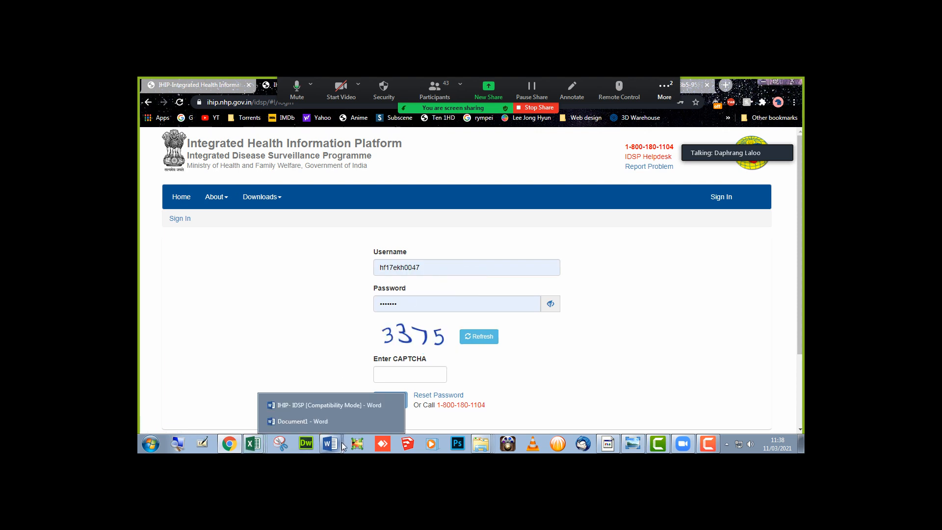
pyautogui.click(329, 404)
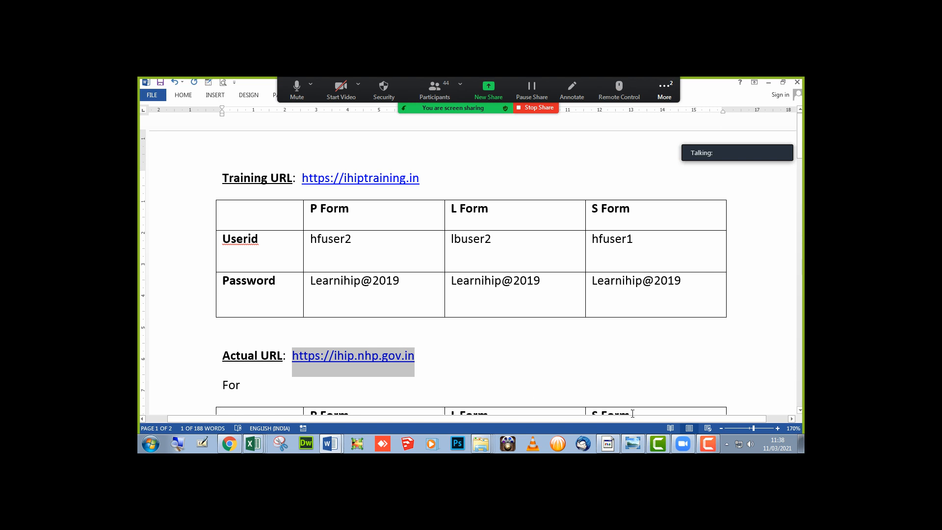
pyautogui.moveTo(253, 444)
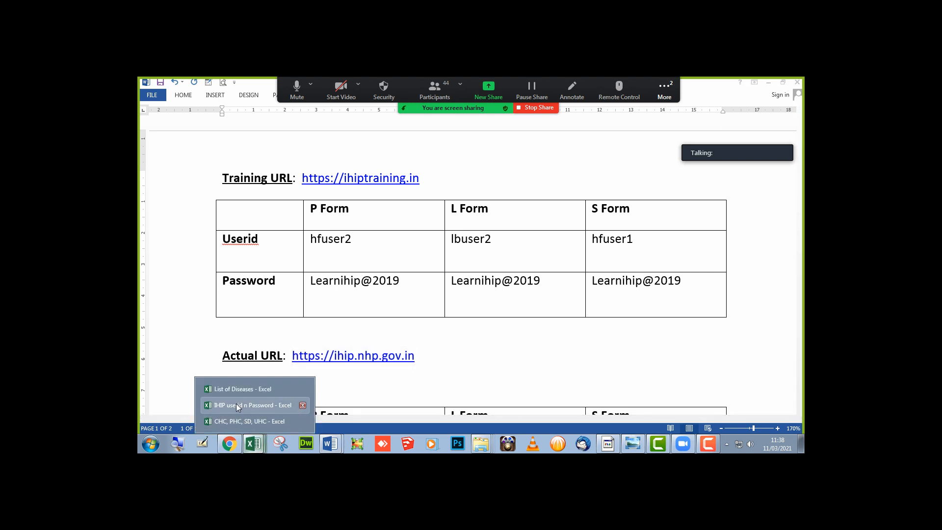
pyautogui.click(237, 405)
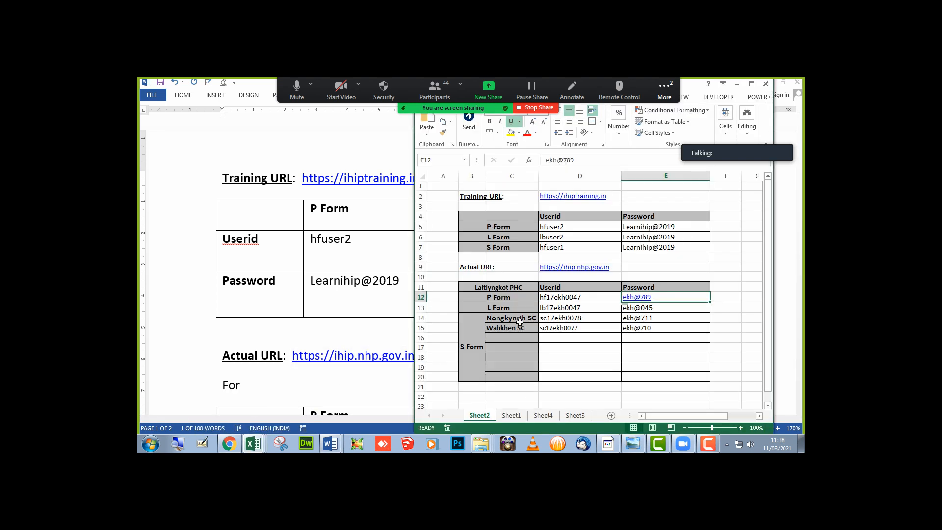
pyautogui.click(581, 308)
pyautogui.doubleClick(581, 308)
pyautogui.hotkey('ctrl', 'c')
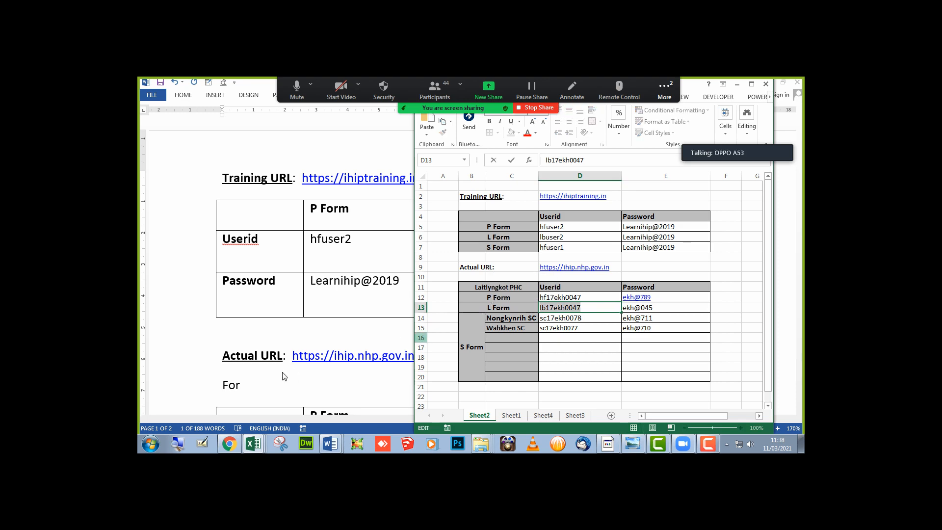
# - Paste the L Form user id as the IHIP username and look up its password
pyautogui.click(229, 444)
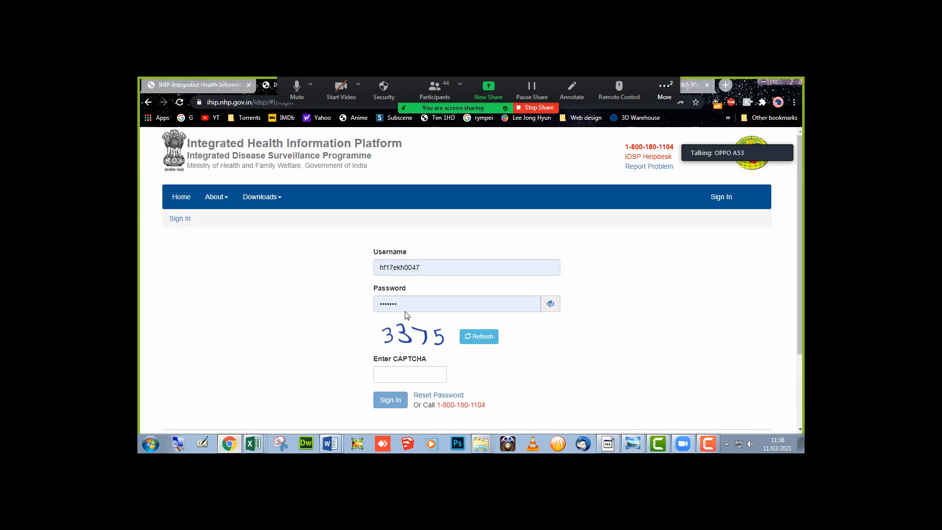
pyautogui.doubleClick(417, 268)
pyautogui.hotkey('ctrl', 'v')
pyautogui.hotkey('alt', 'Tab')
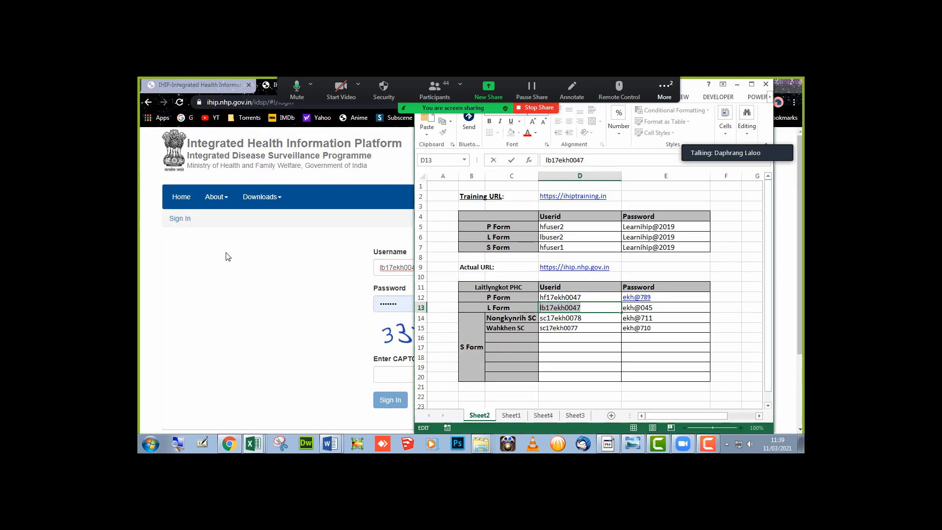
pyautogui.click(655, 309)
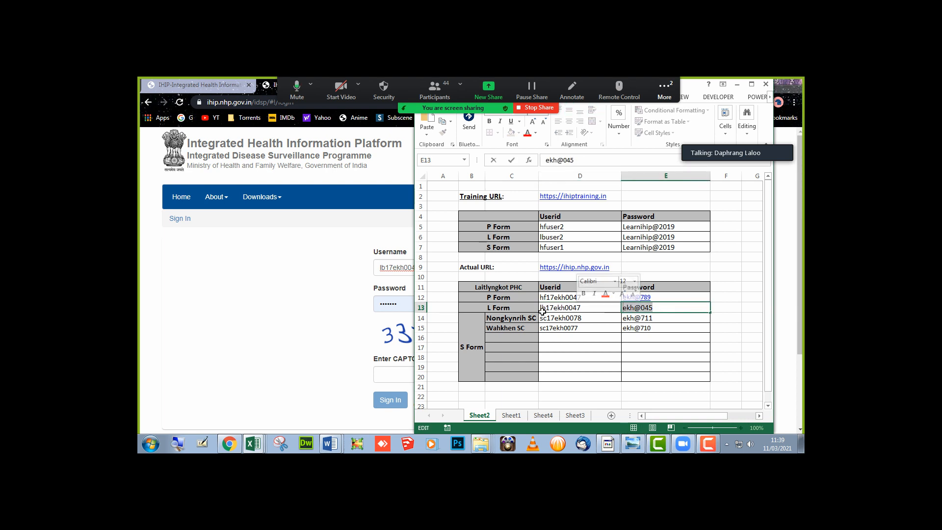
pyautogui.click(396, 307)
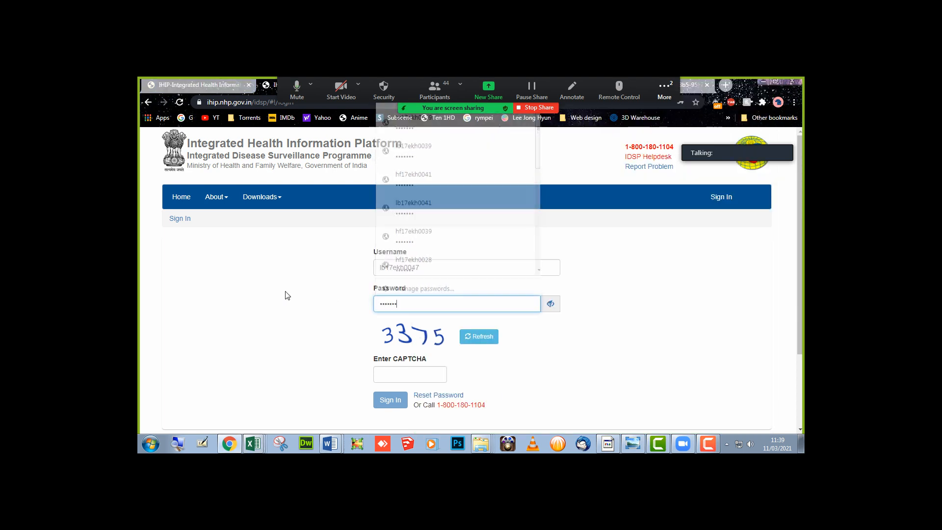
# - Sign in with the CAPTCHA answer, accept the notice, and let the browser save the password
pyautogui.click(400, 371)
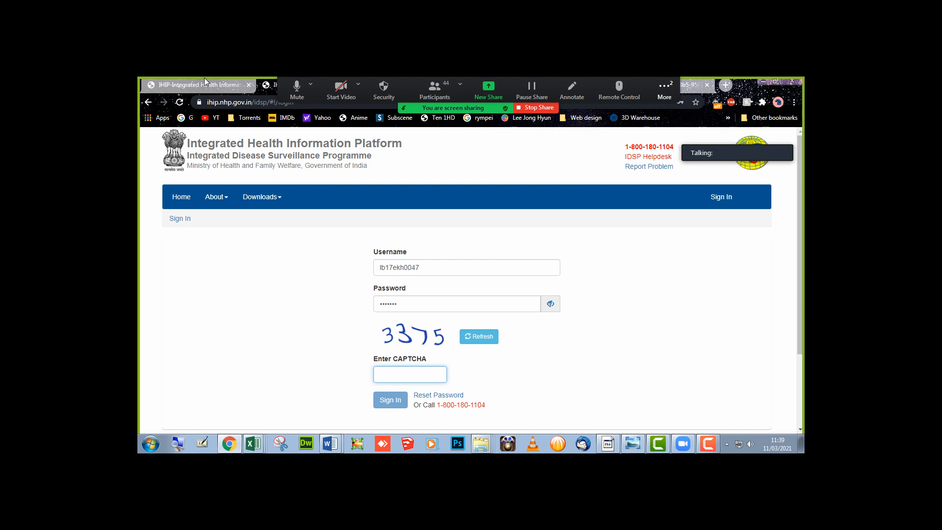
pyautogui.write('3375')
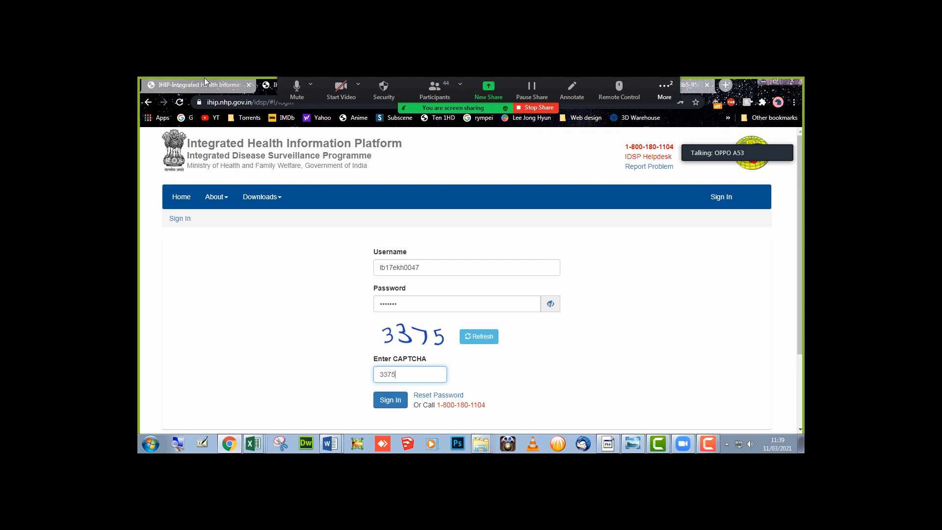
pyautogui.press('Return')
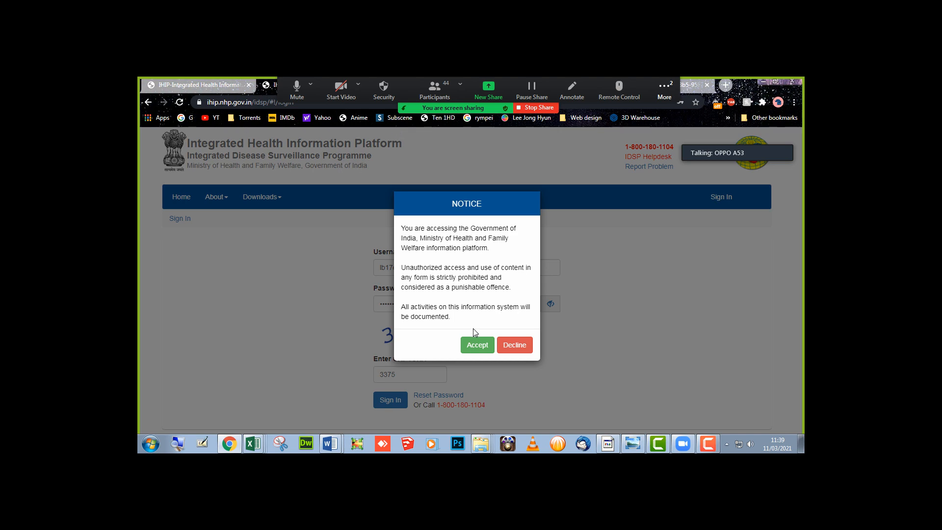
pyautogui.click(477, 343)
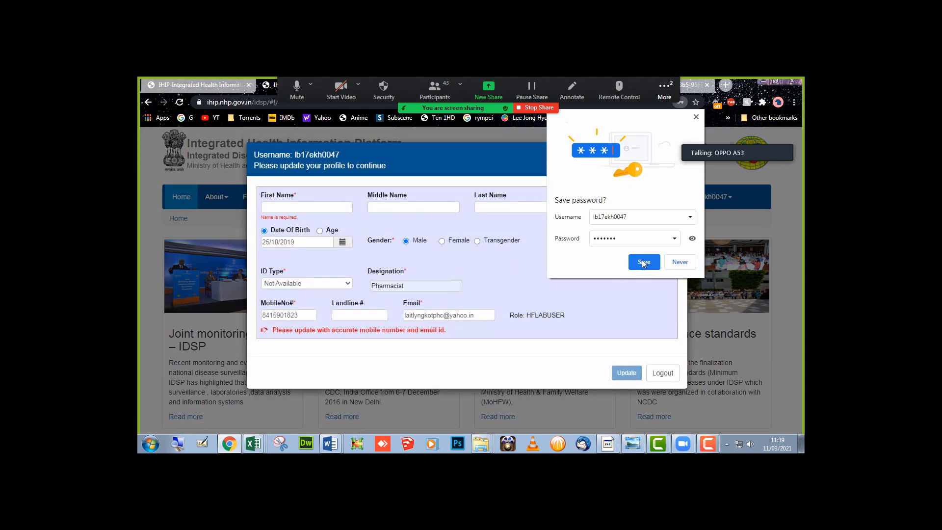
pyautogui.click(643, 260)
# - Fill in the first name, change designation from Pharmacist to Lab Technician, and save the profile
pyautogui.click(271, 207)
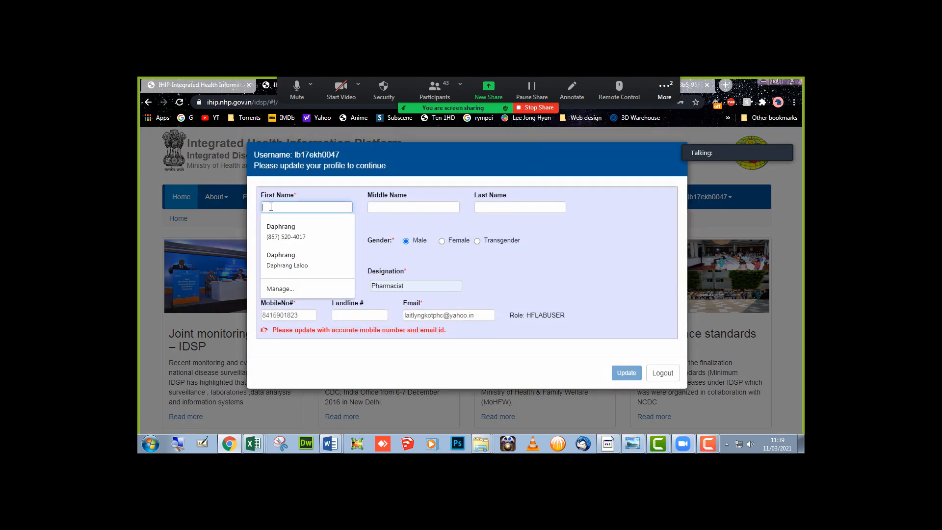
pyautogui.write('M')
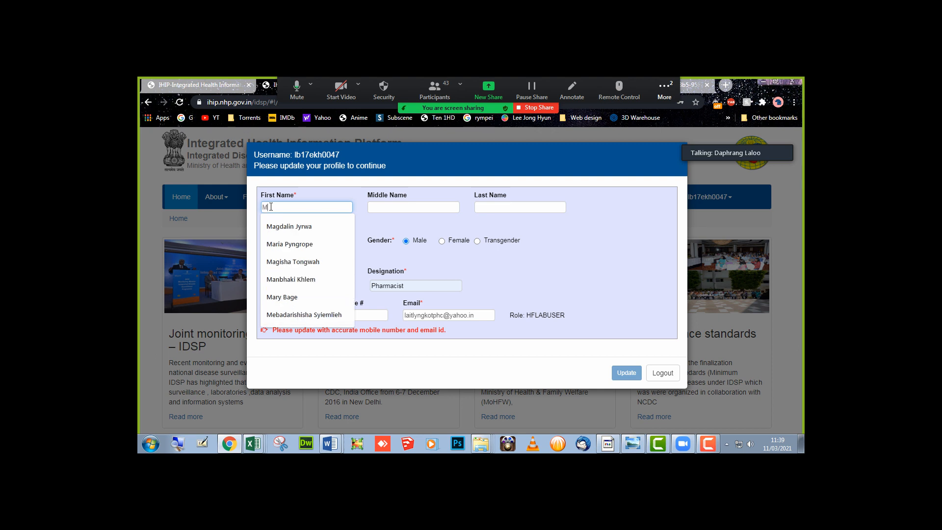
pyautogui.write('r')
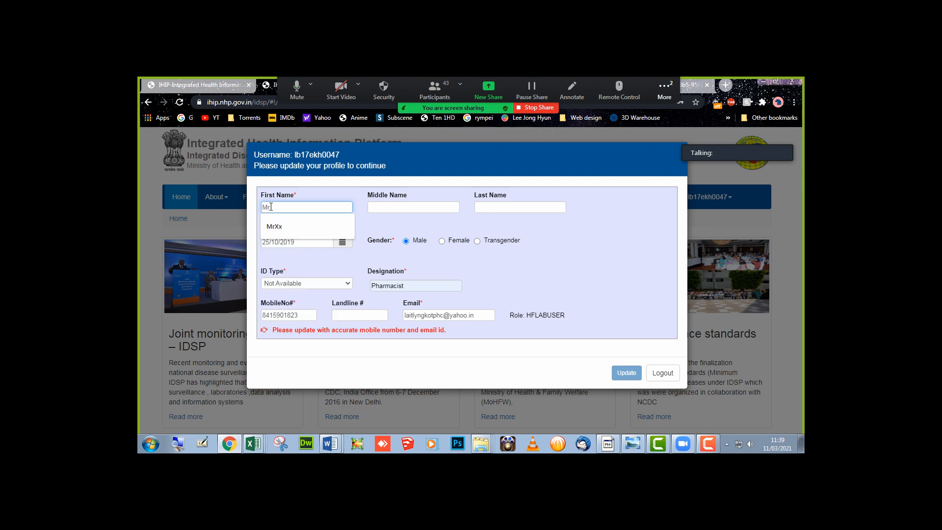
pyautogui.write('Xy')
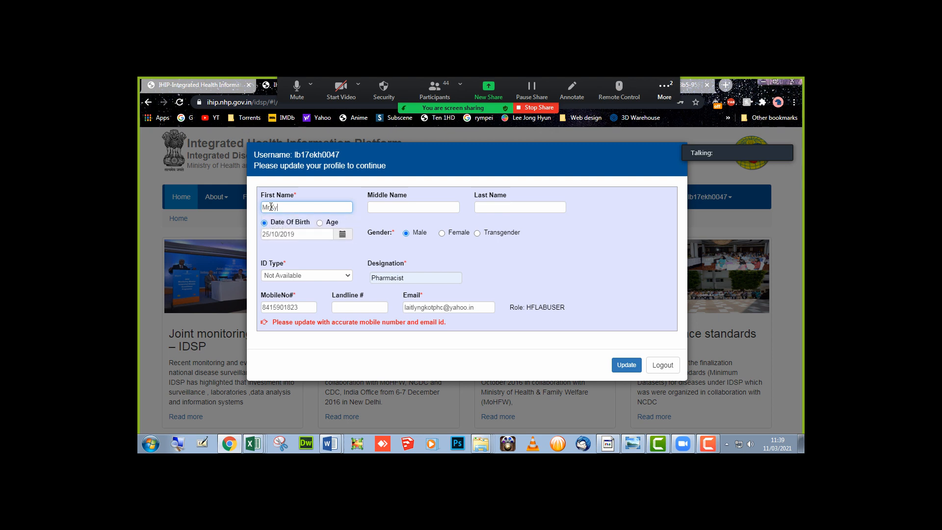
pyautogui.press('Tab')
pyautogui.press('Tab')
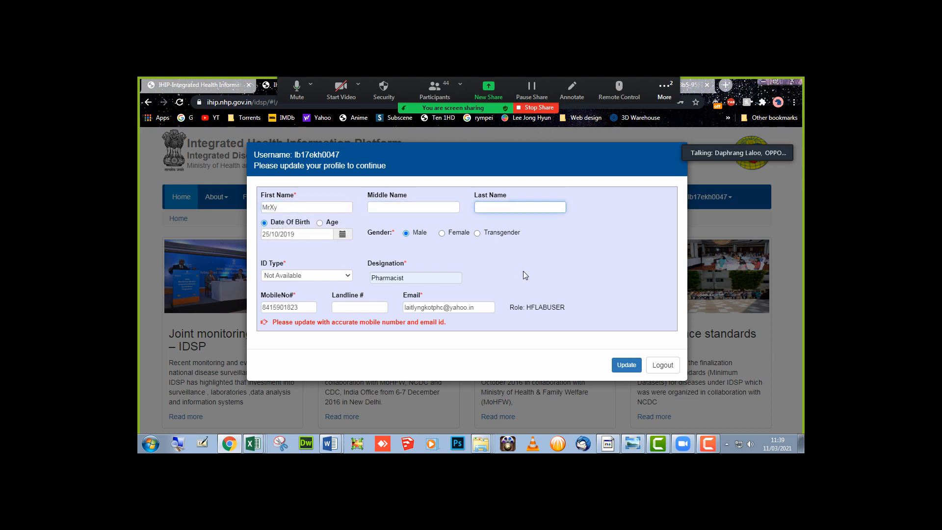
pyautogui.doubleClick(411, 278)
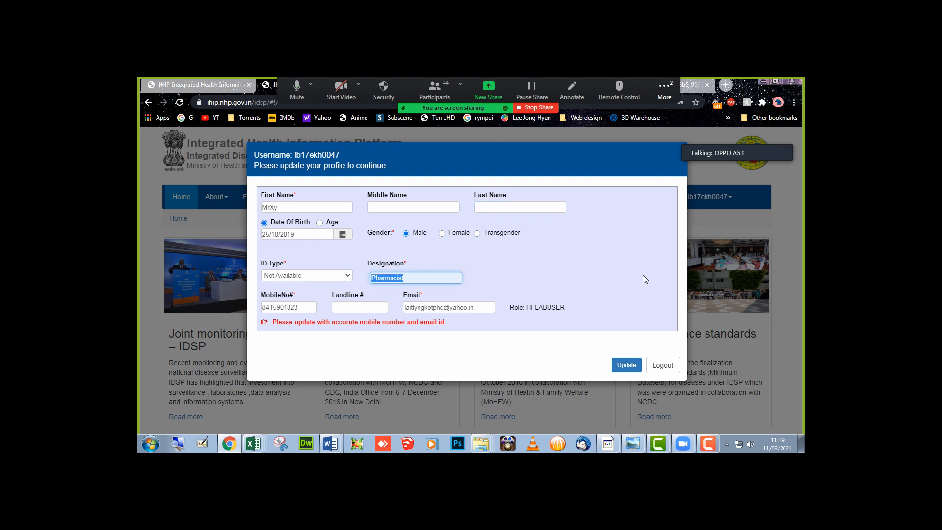
pyautogui.write('Lab')
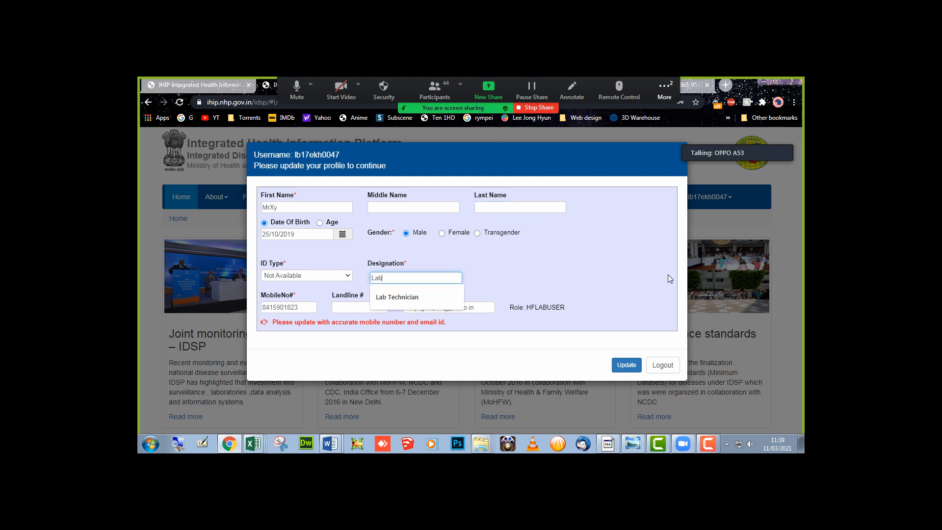
pyautogui.press('Down')
pyautogui.press('Tab')
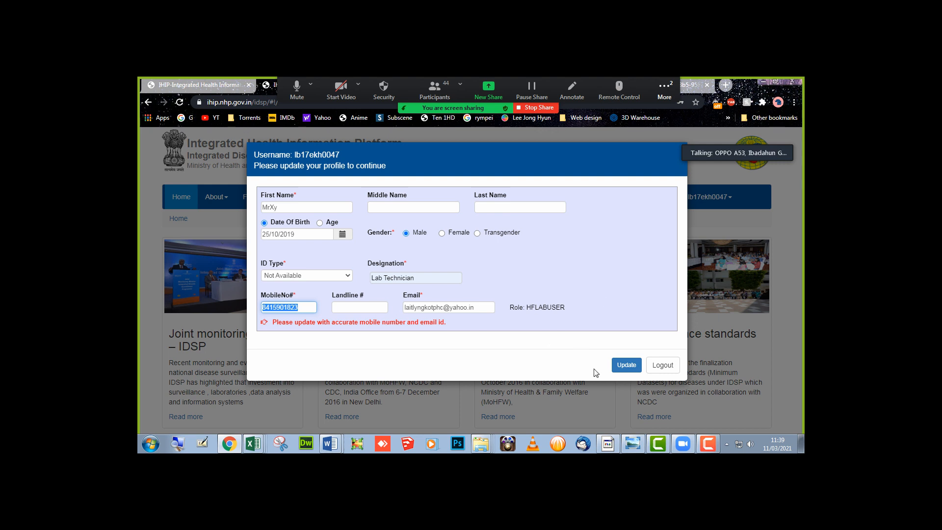
pyautogui.click(630, 368)
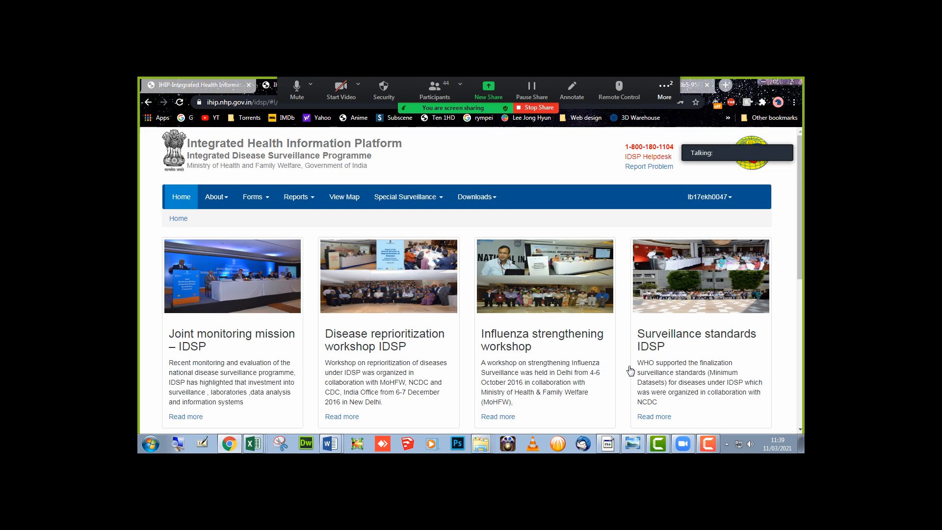
# - Open My Profile from the user menu and save the profile again with Update
pyautogui.click(723, 206)
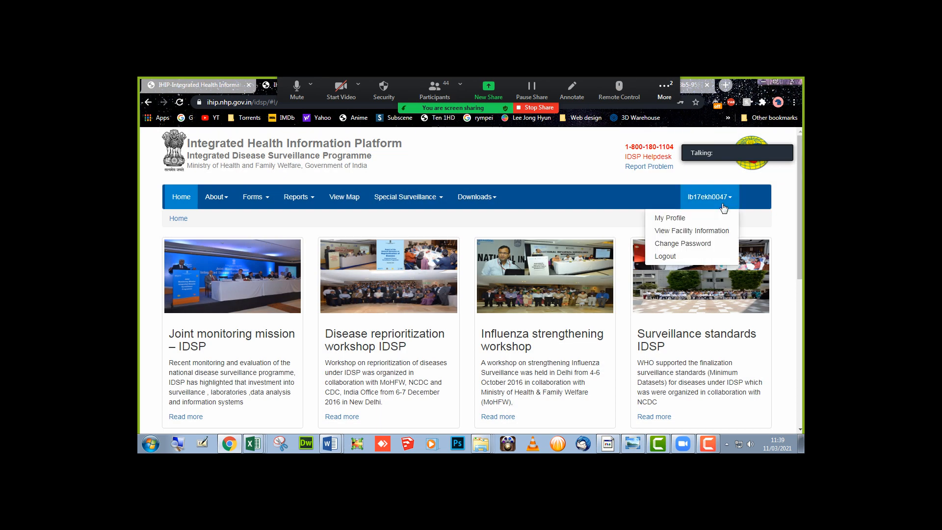
pyautogui.click(694, 221)
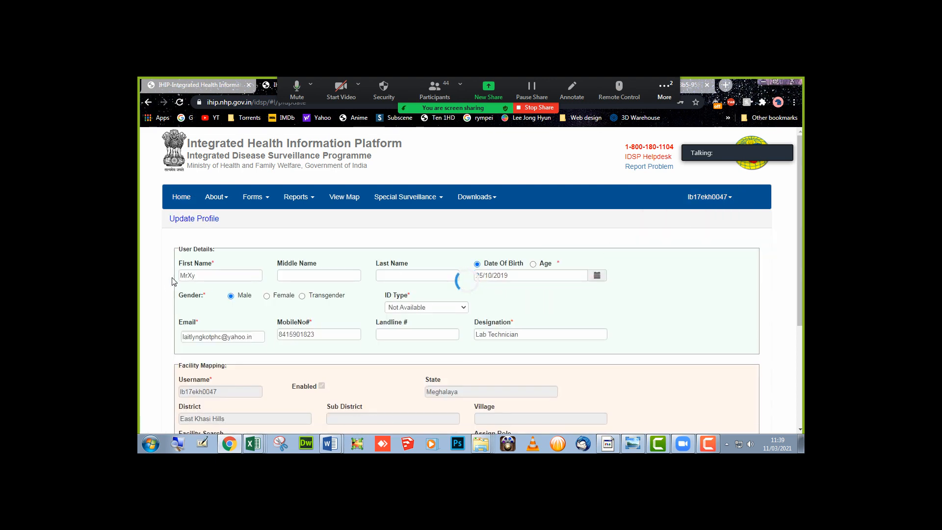
pyautogui.moveTo(204, 275); pyautogui.dragTo(139, 269)
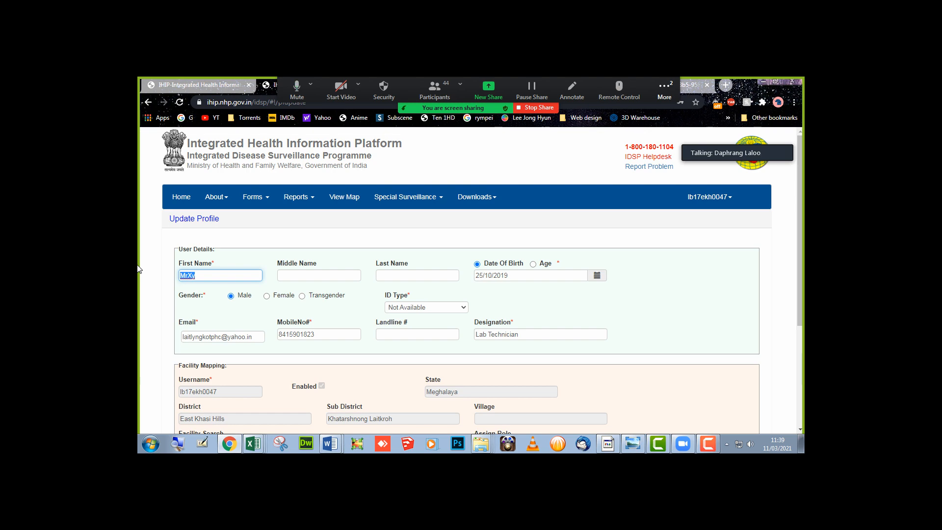
pyautogui.scroll(-4, 182, 294)
pyautogui.click(180, 317)
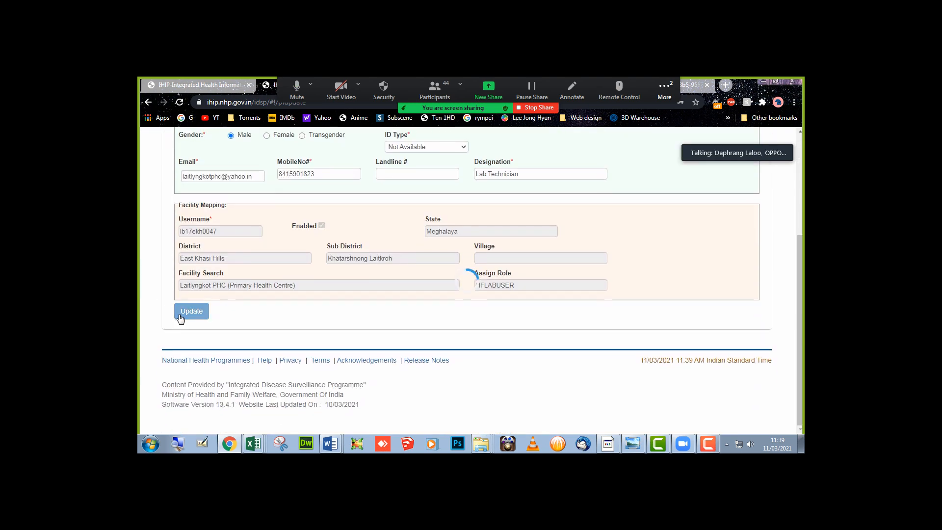
pyautogui.scroll(3, 146, 316)
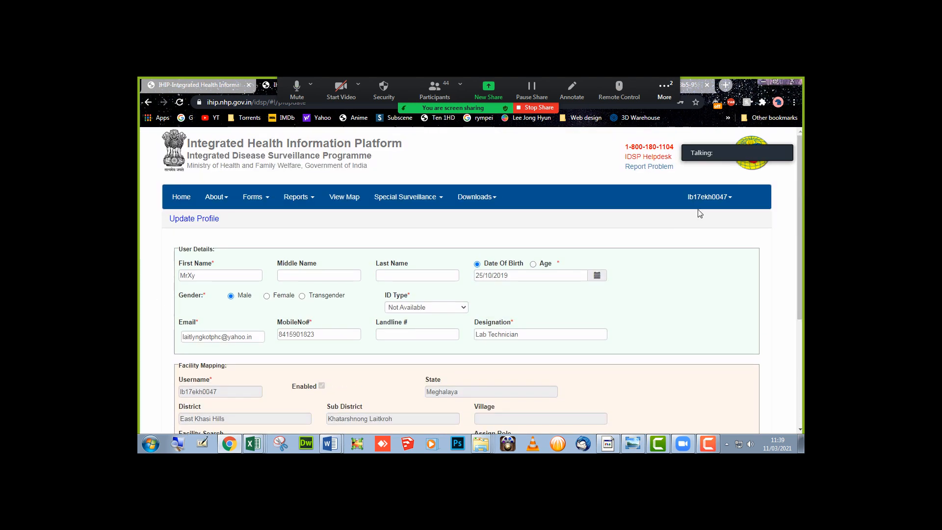
pyautogui.click(712, 197)
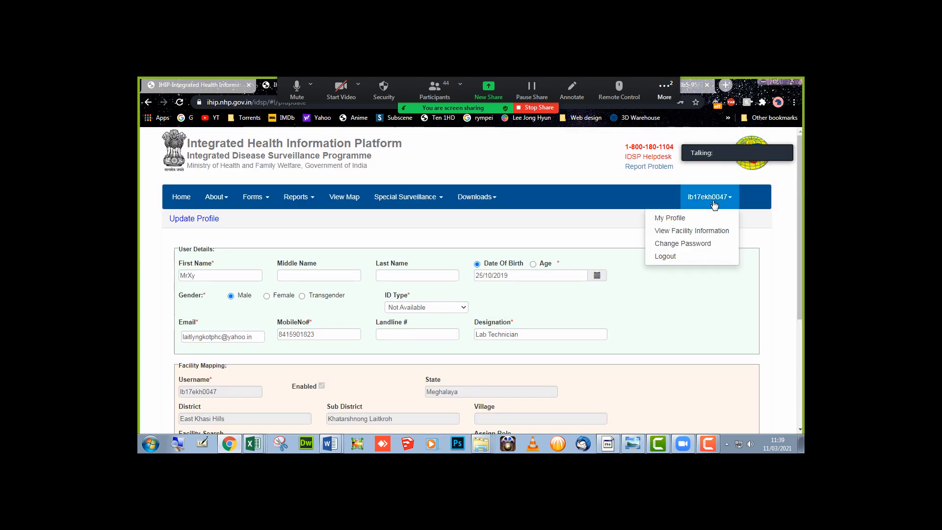
# - View Laitlyngkot PHC's Facility Information, then log out of IHIP
pyautogui.click(692, 236)
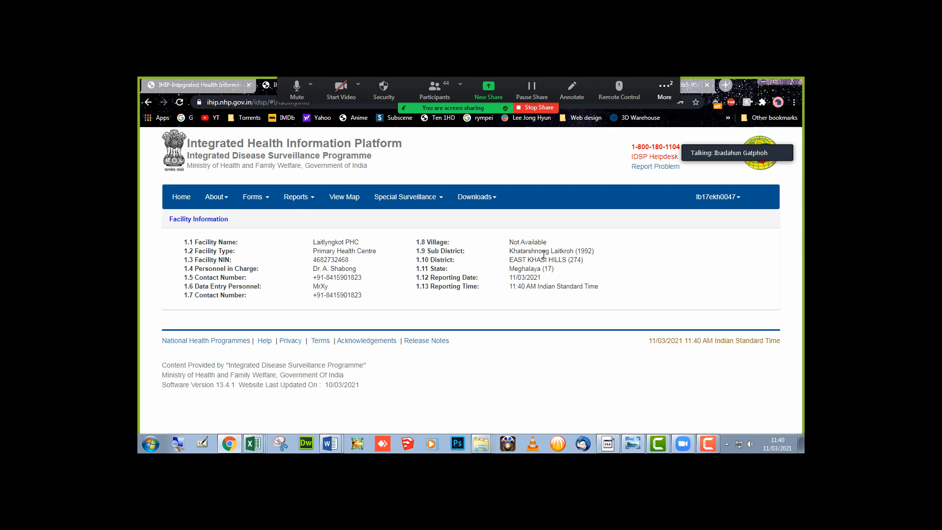
pyautogui.click(719, 198)
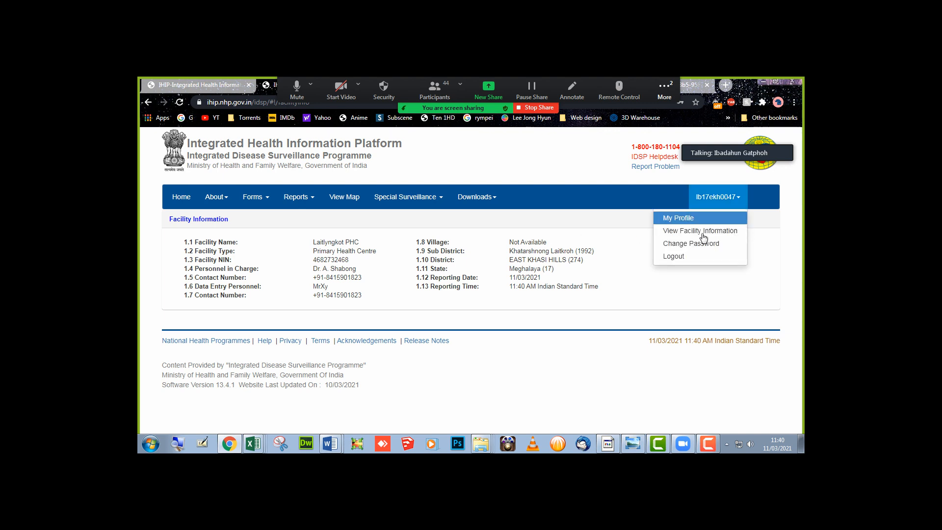
pyautogui.click(687, 256)
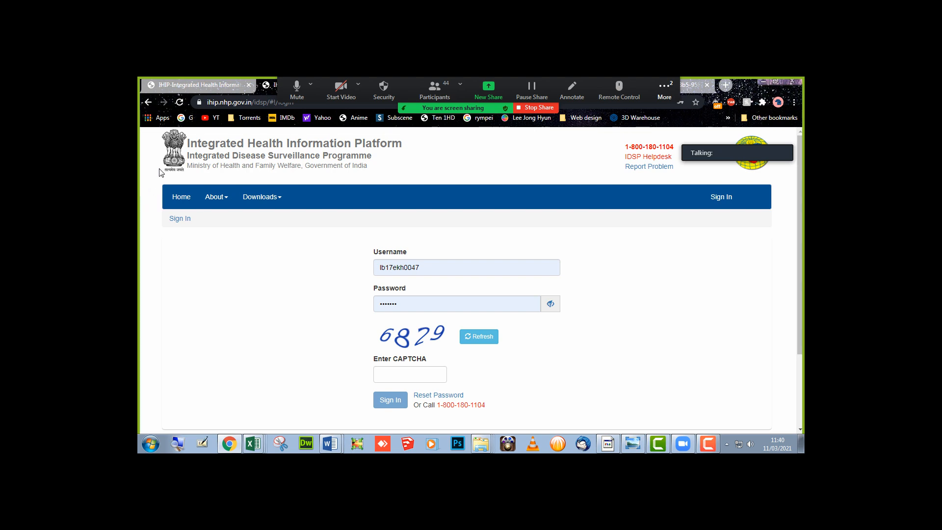